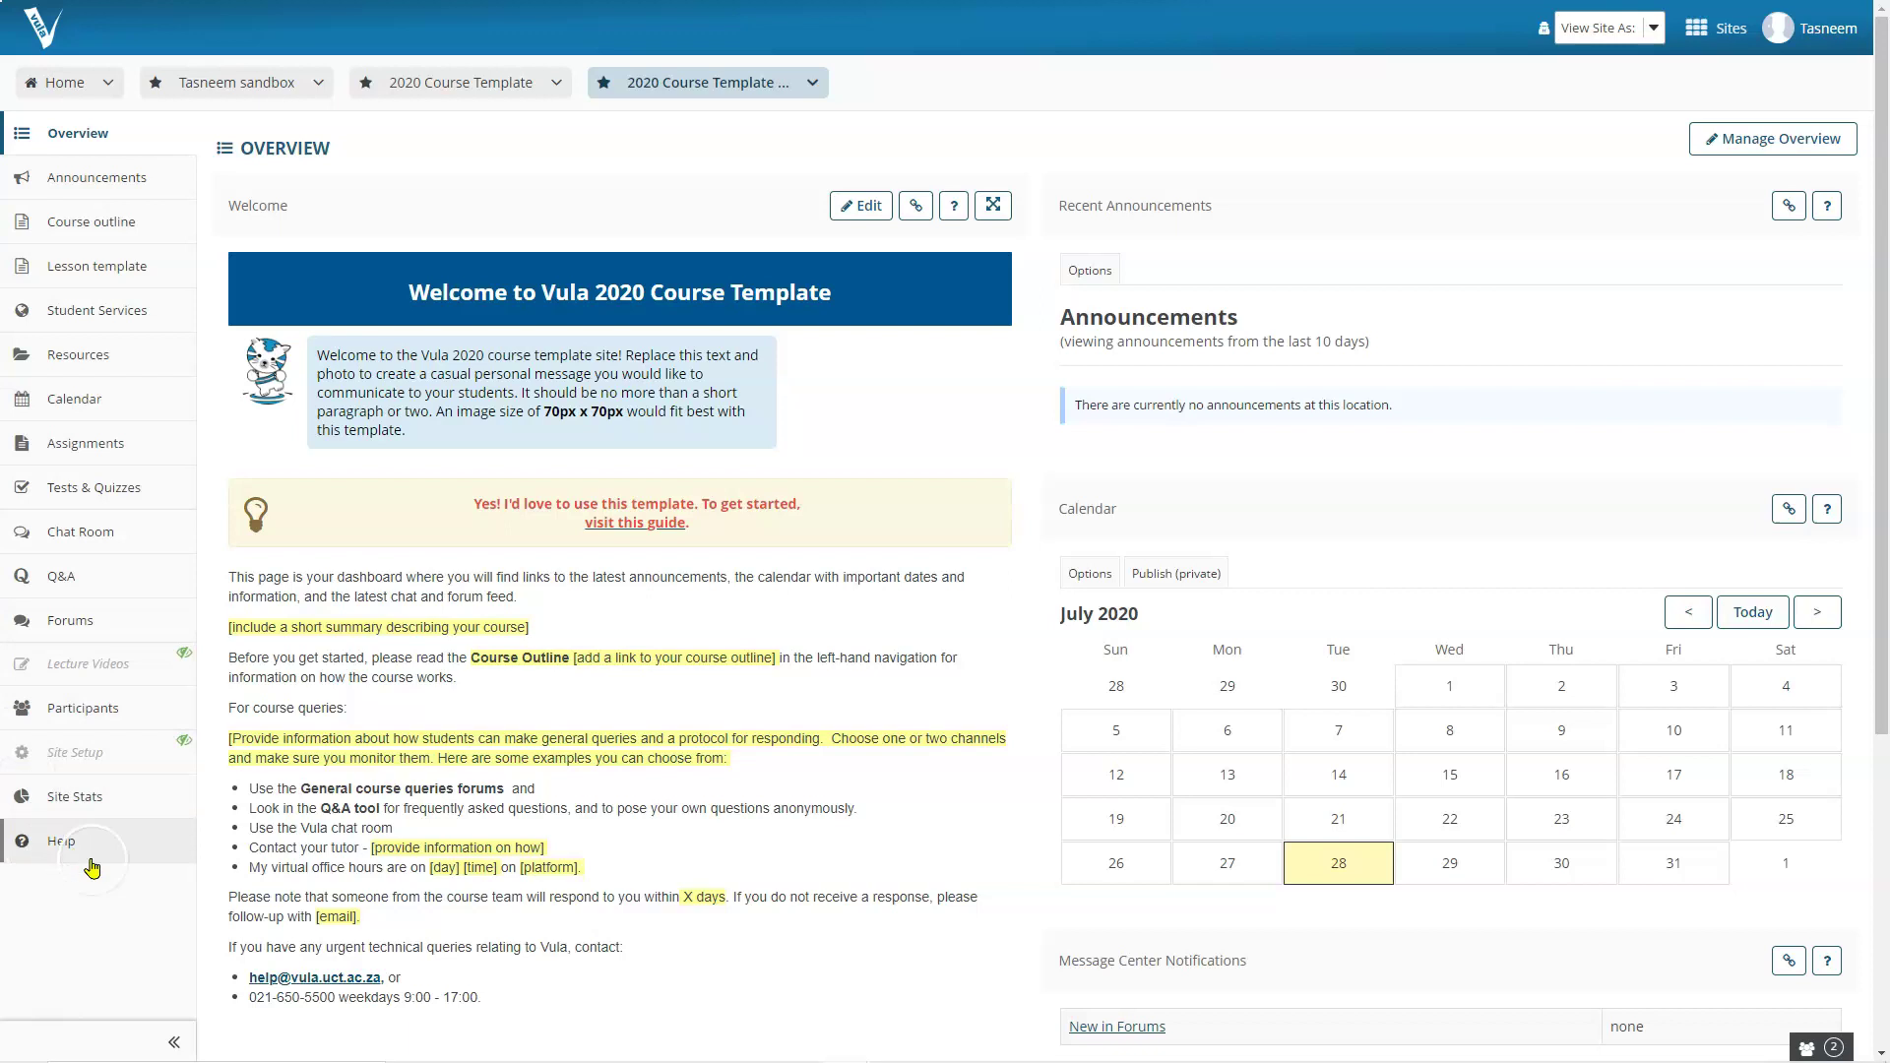
- Browse the course template site, scrolling its current page down and back up
left_click(7, 628)
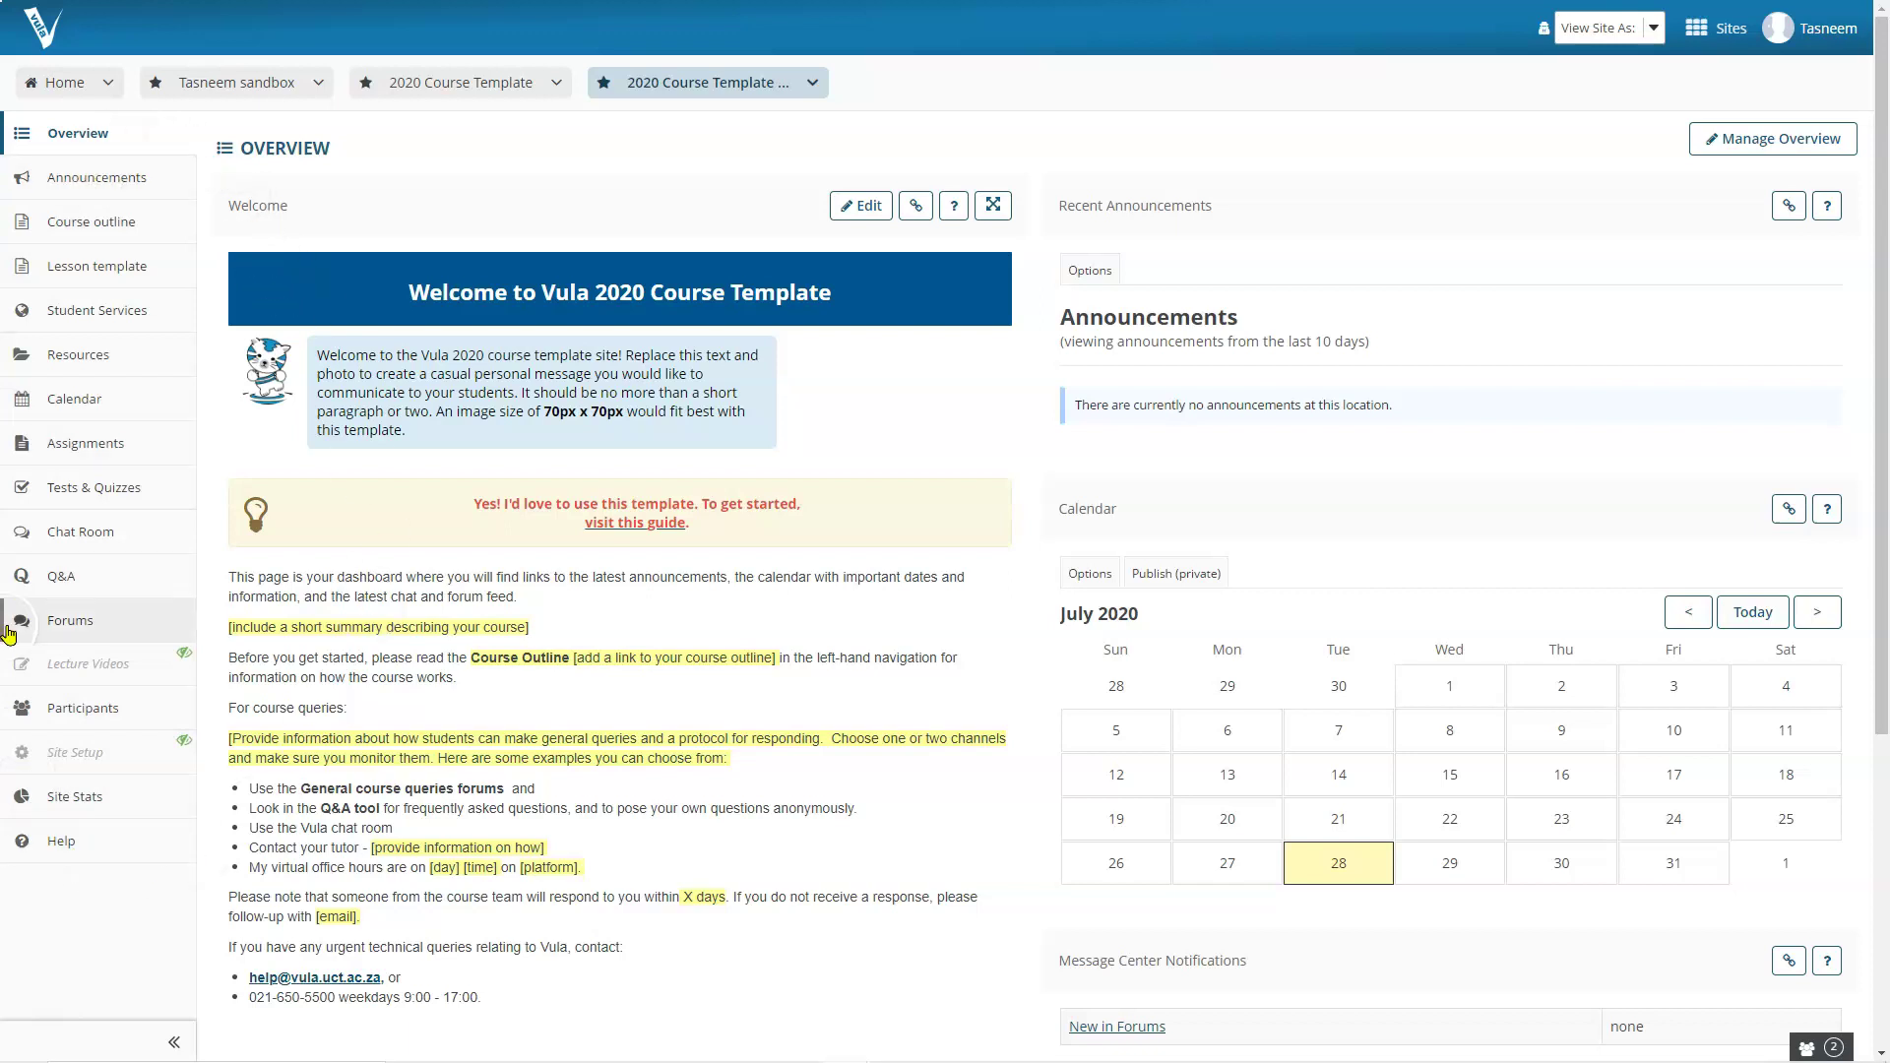
left_click(137, 803)
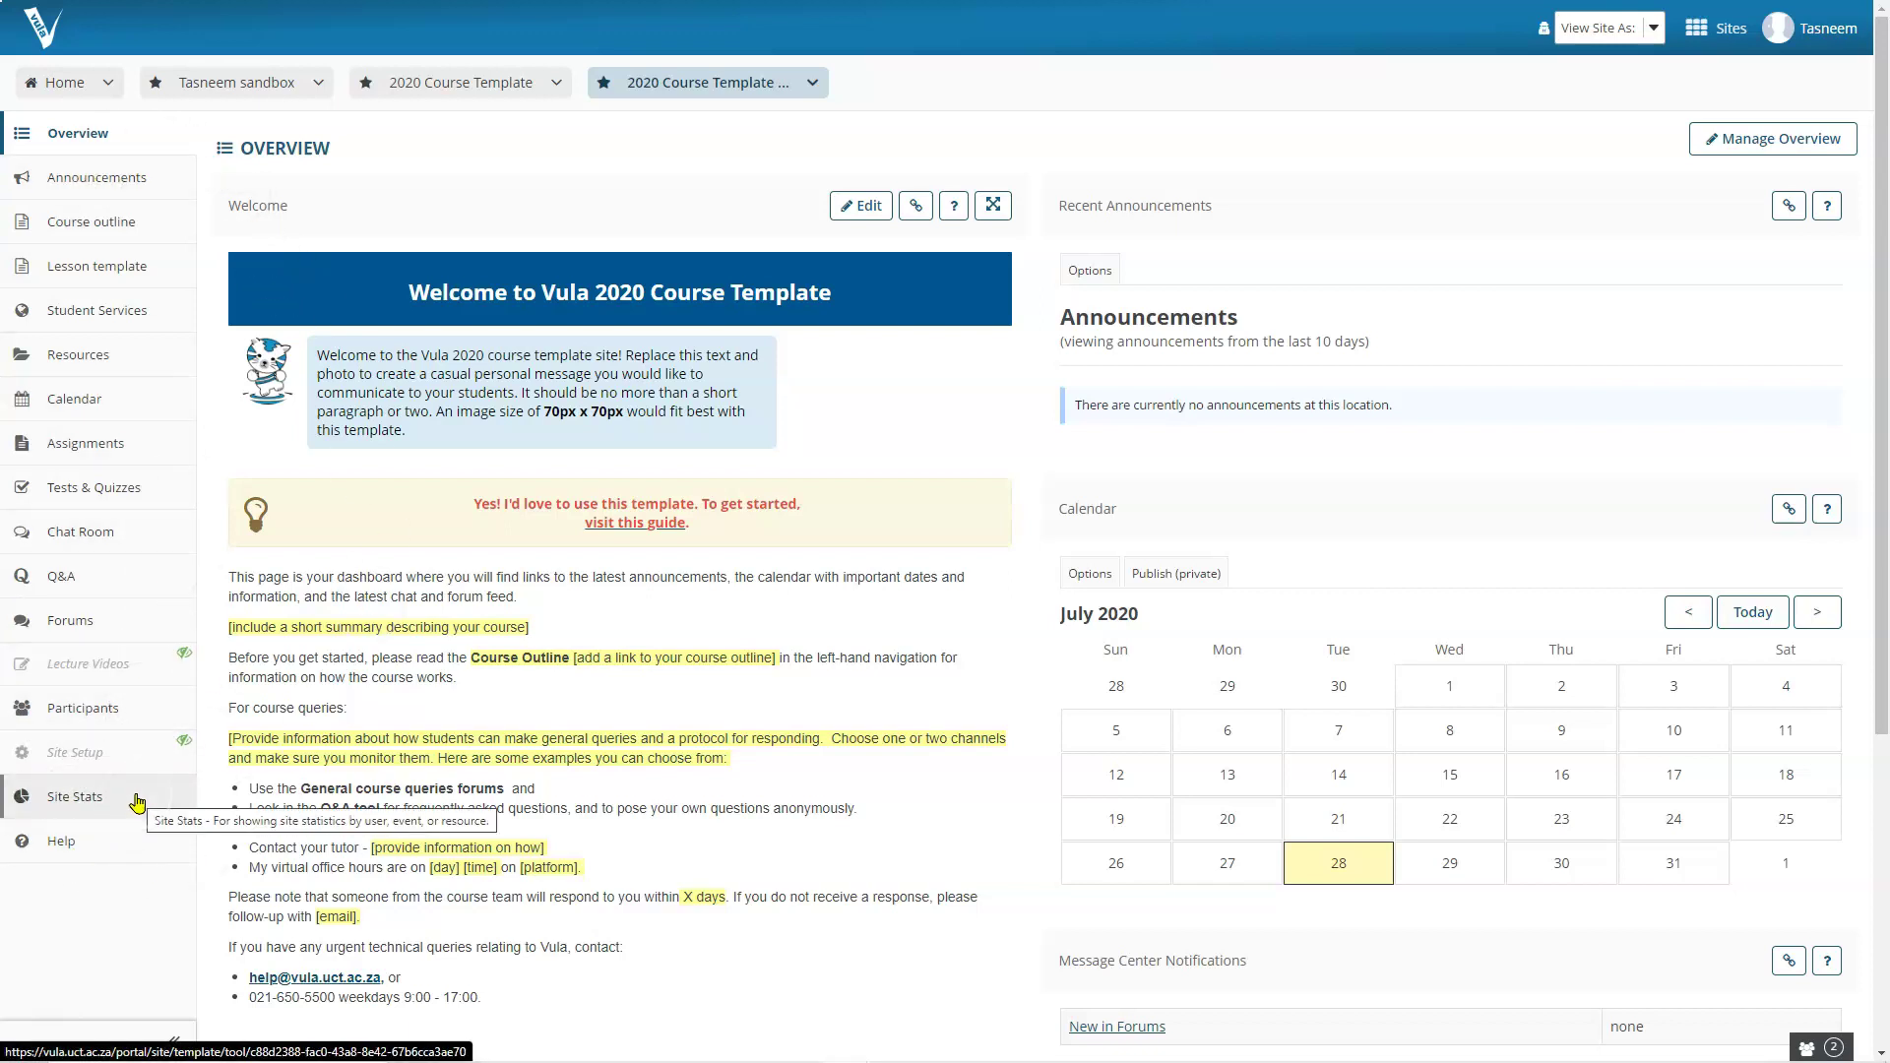
left_click(78, 281)
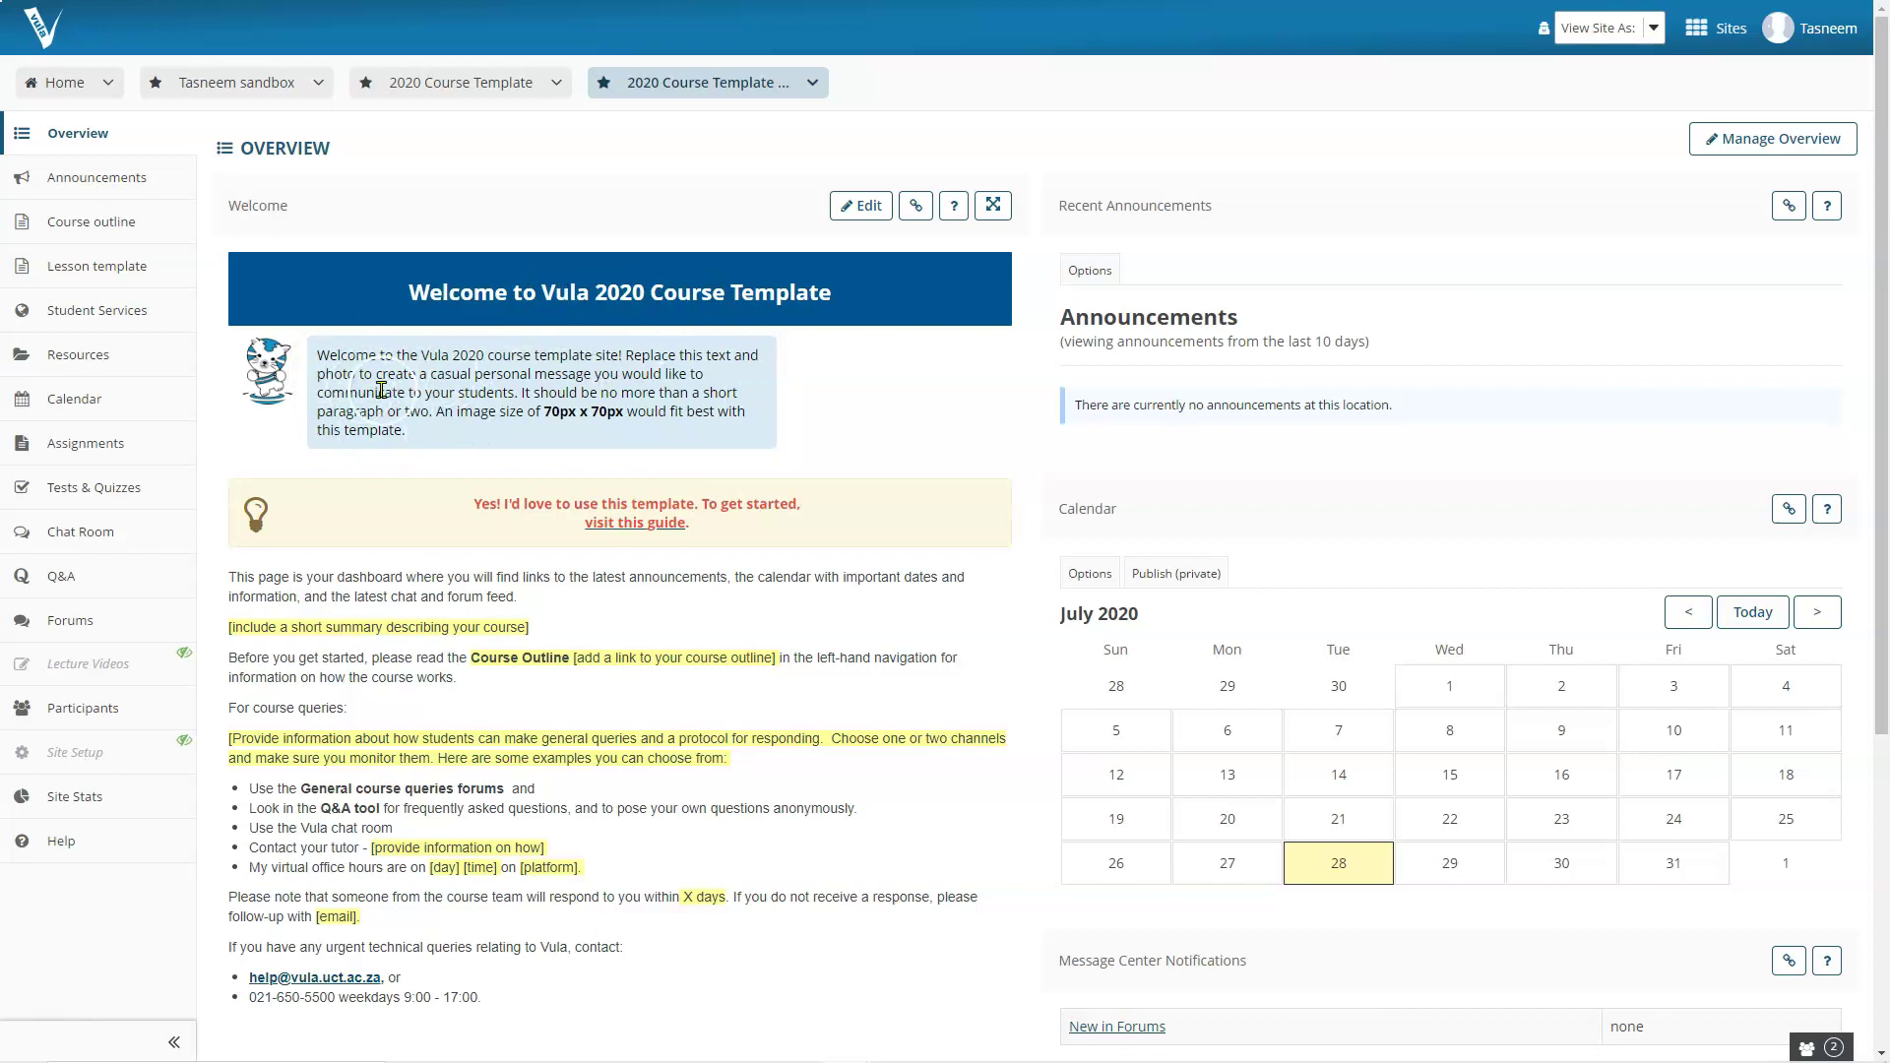
scroll(506, 566, "down", 2)
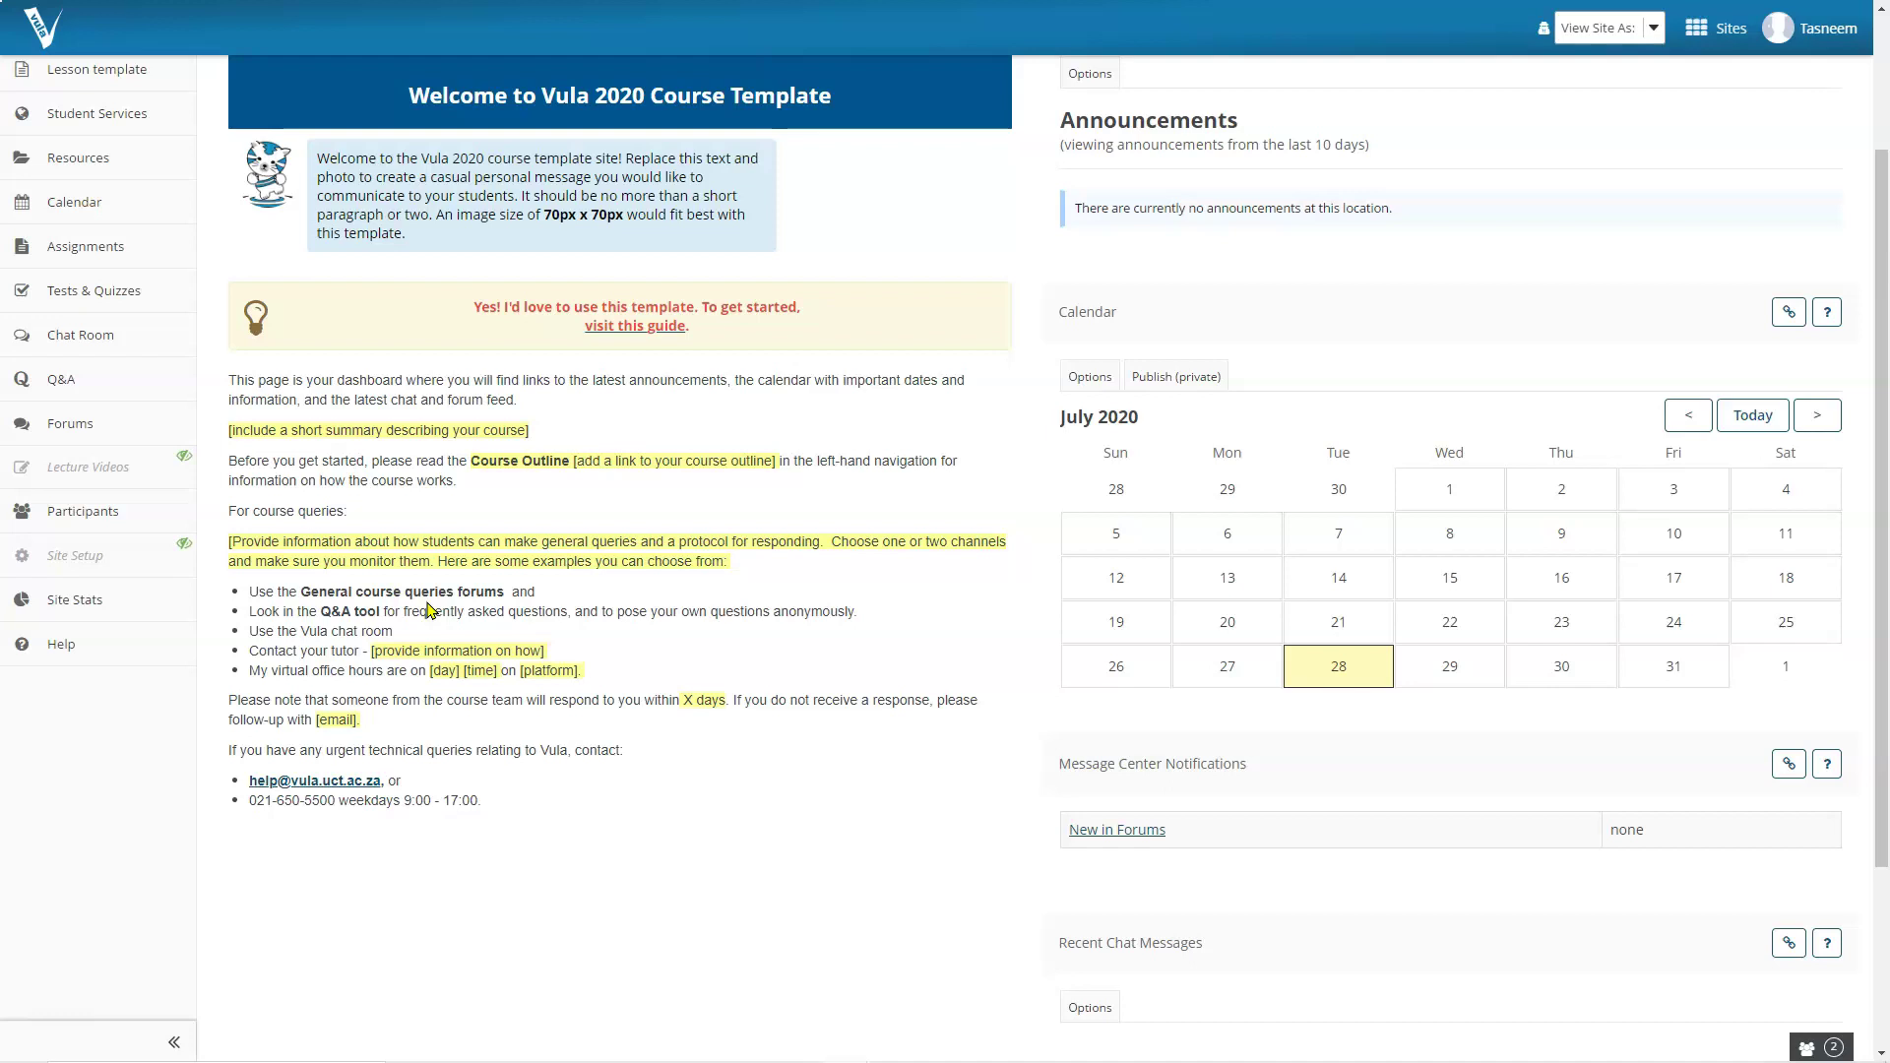
left_click(377, 785)
scroll(438, 591, "up", 2)
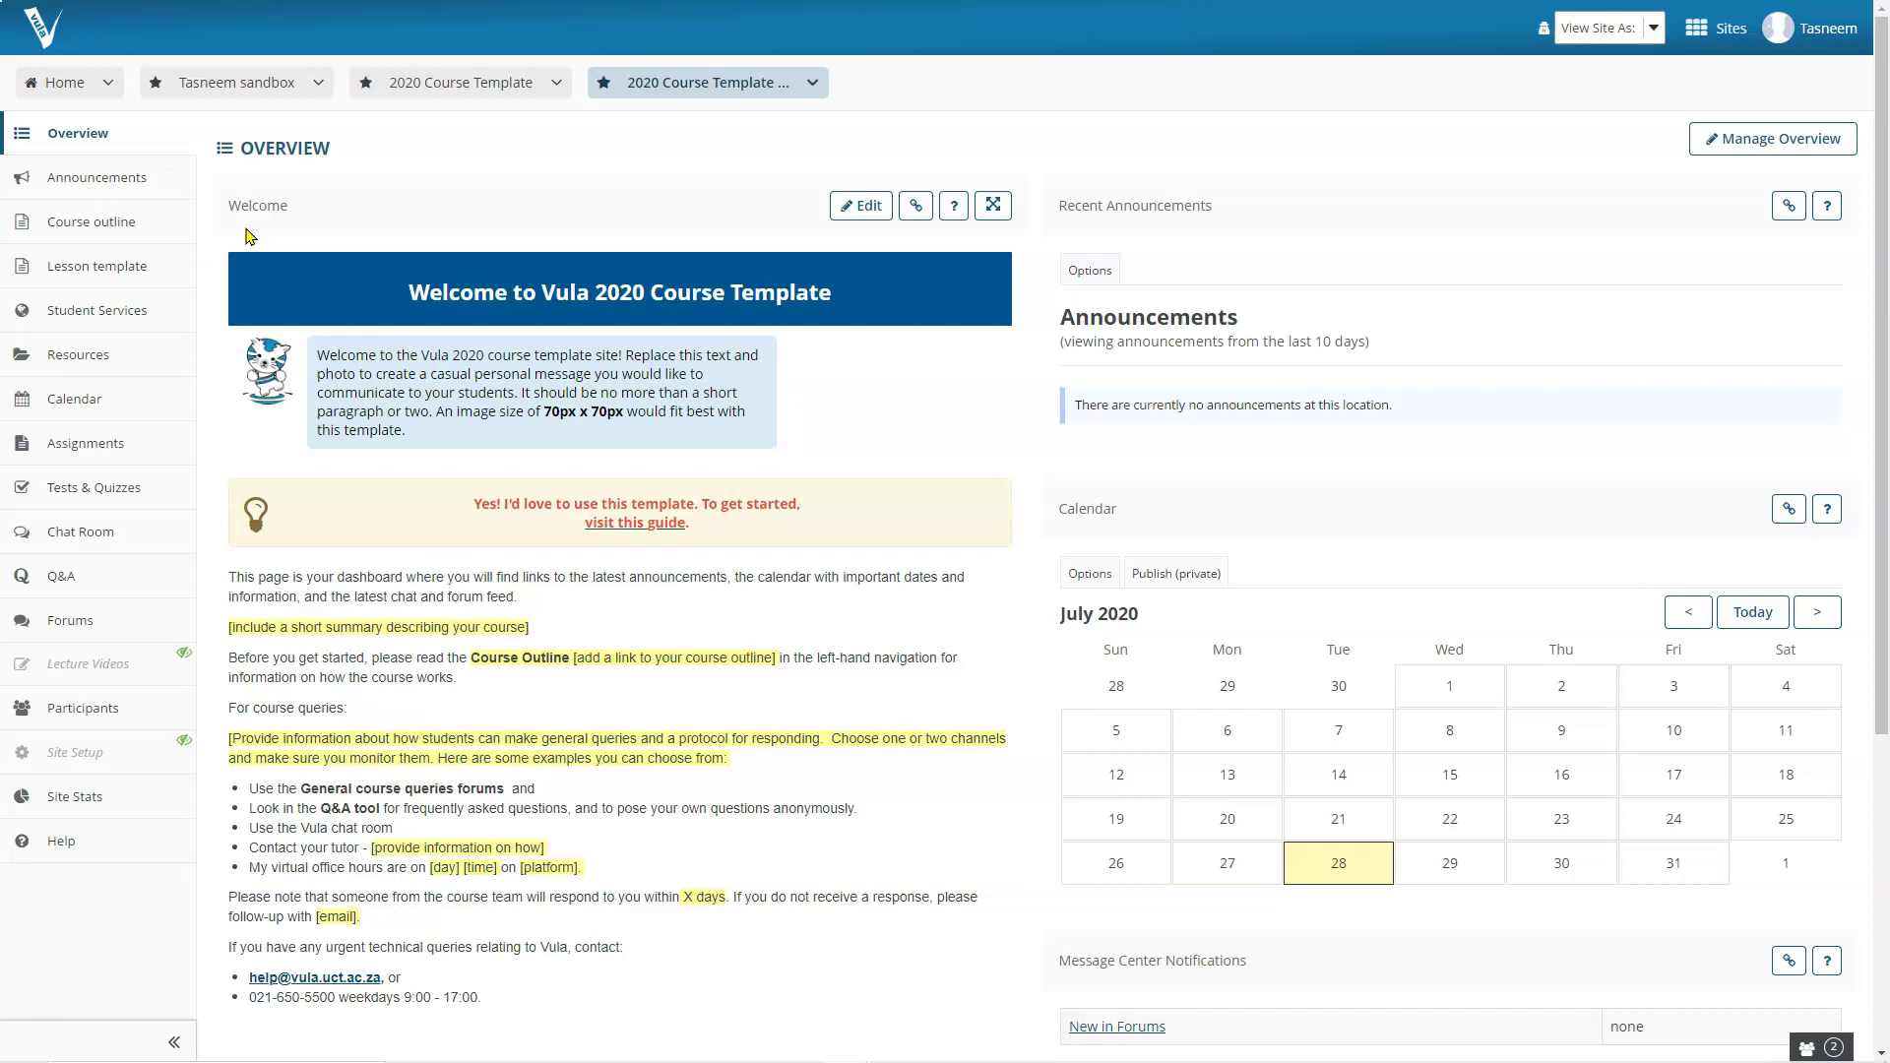
- Open Course outline and review its sections from Course communications to final-mark requirements
left_click(118, 231)
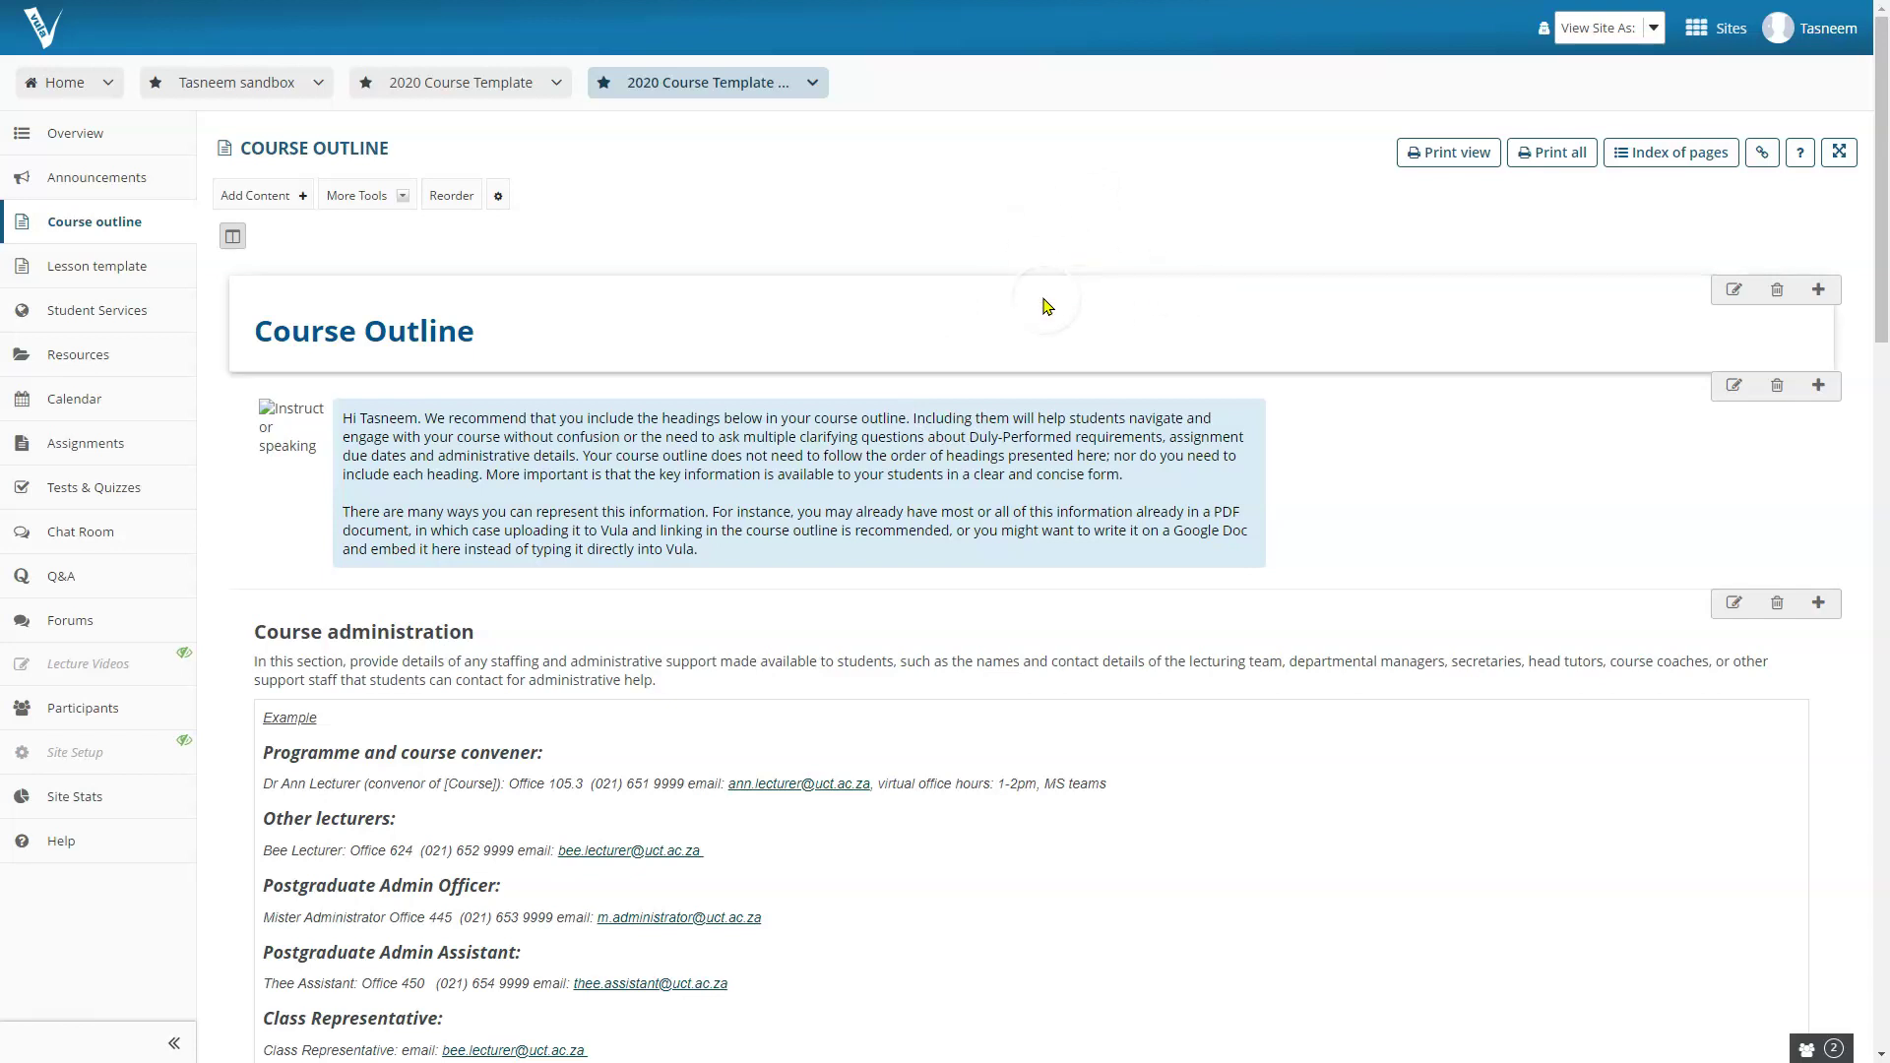
scroll(1044, 297, "down", 1)
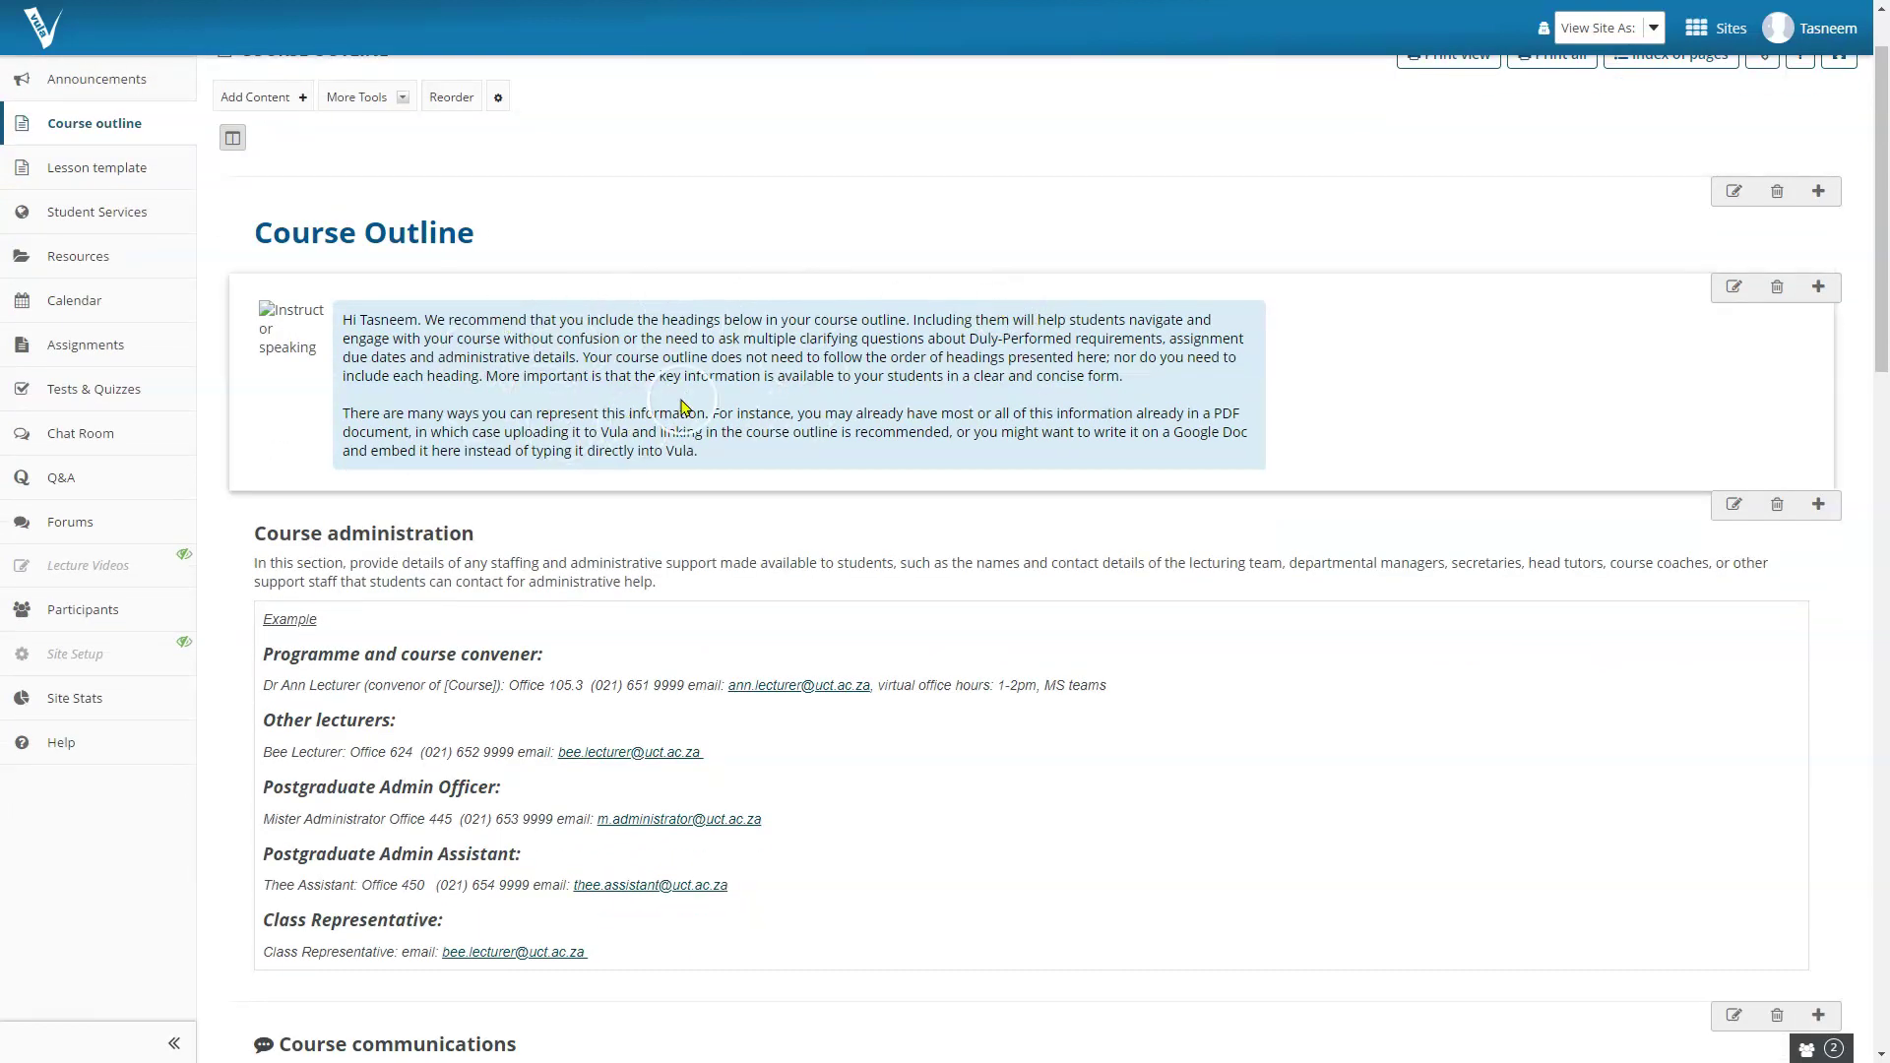
scroll(640, 413, "down", 2)
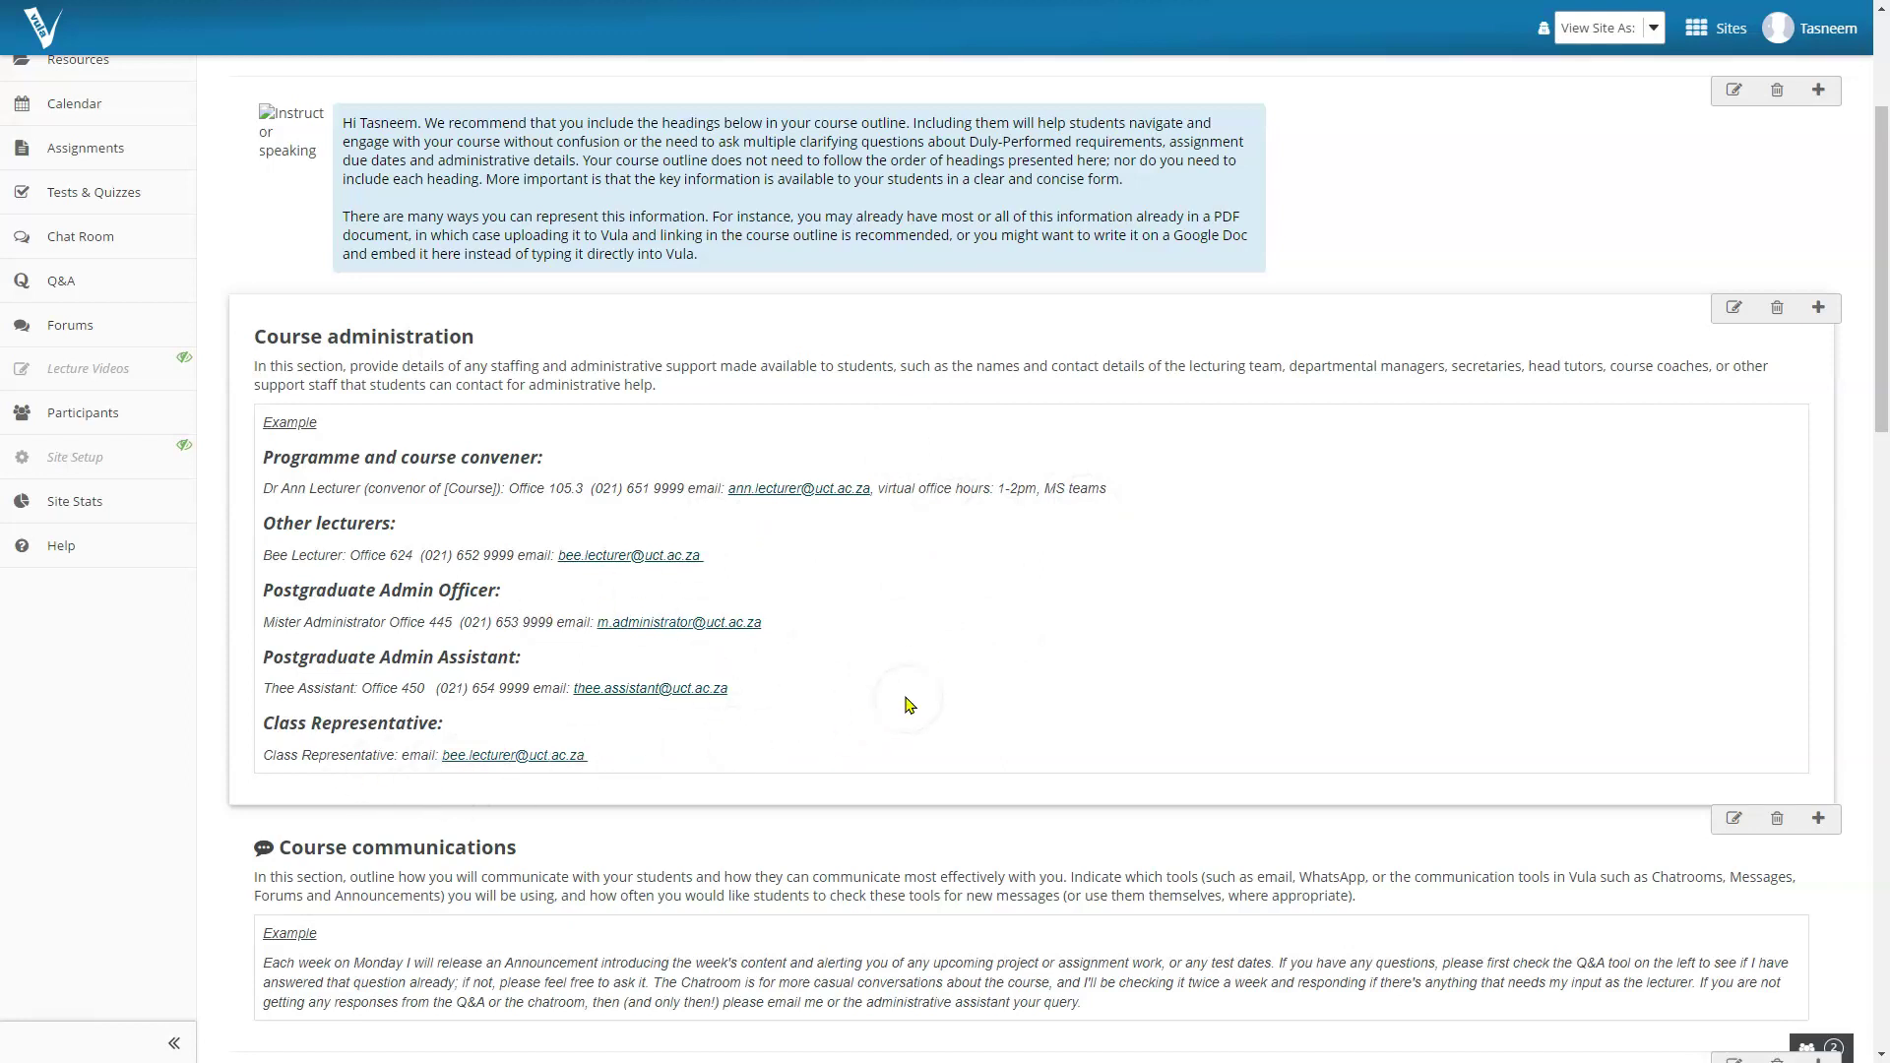
scroll(907, 699, "down", 3)
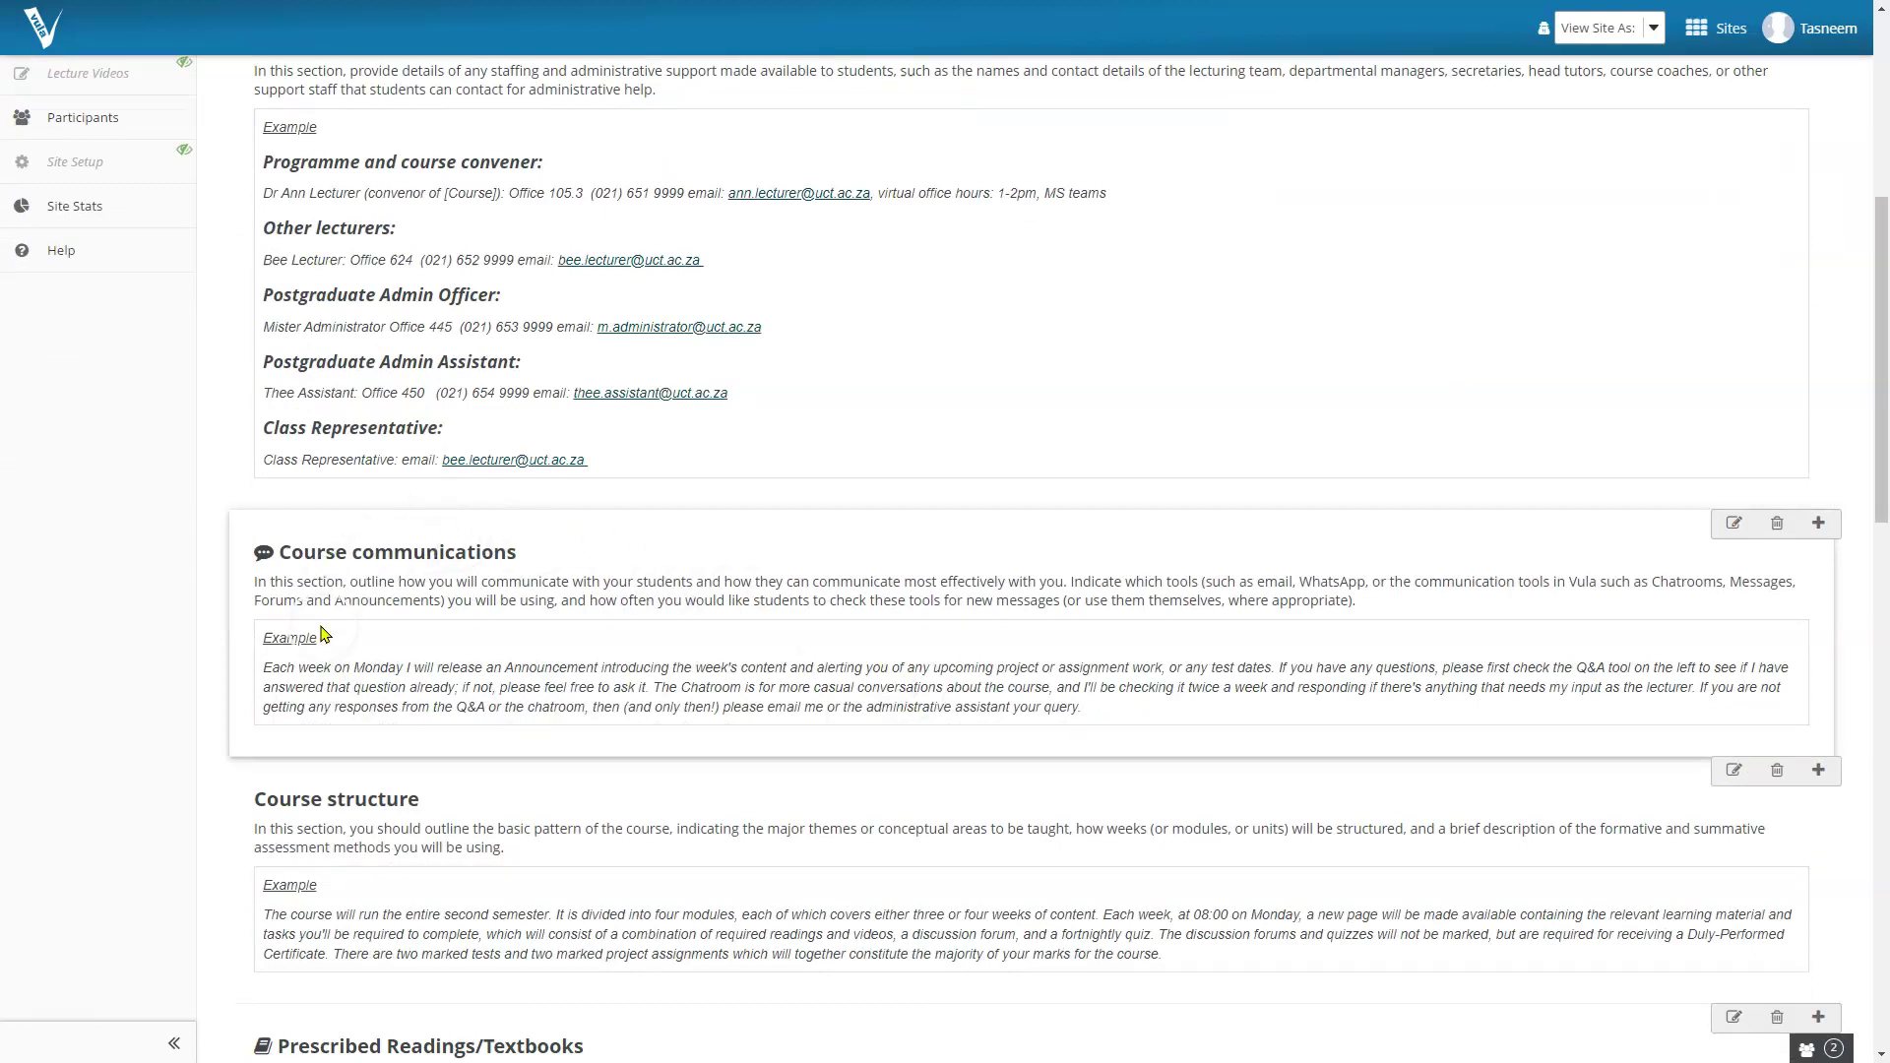
scroll(433, 640, "down", 2)
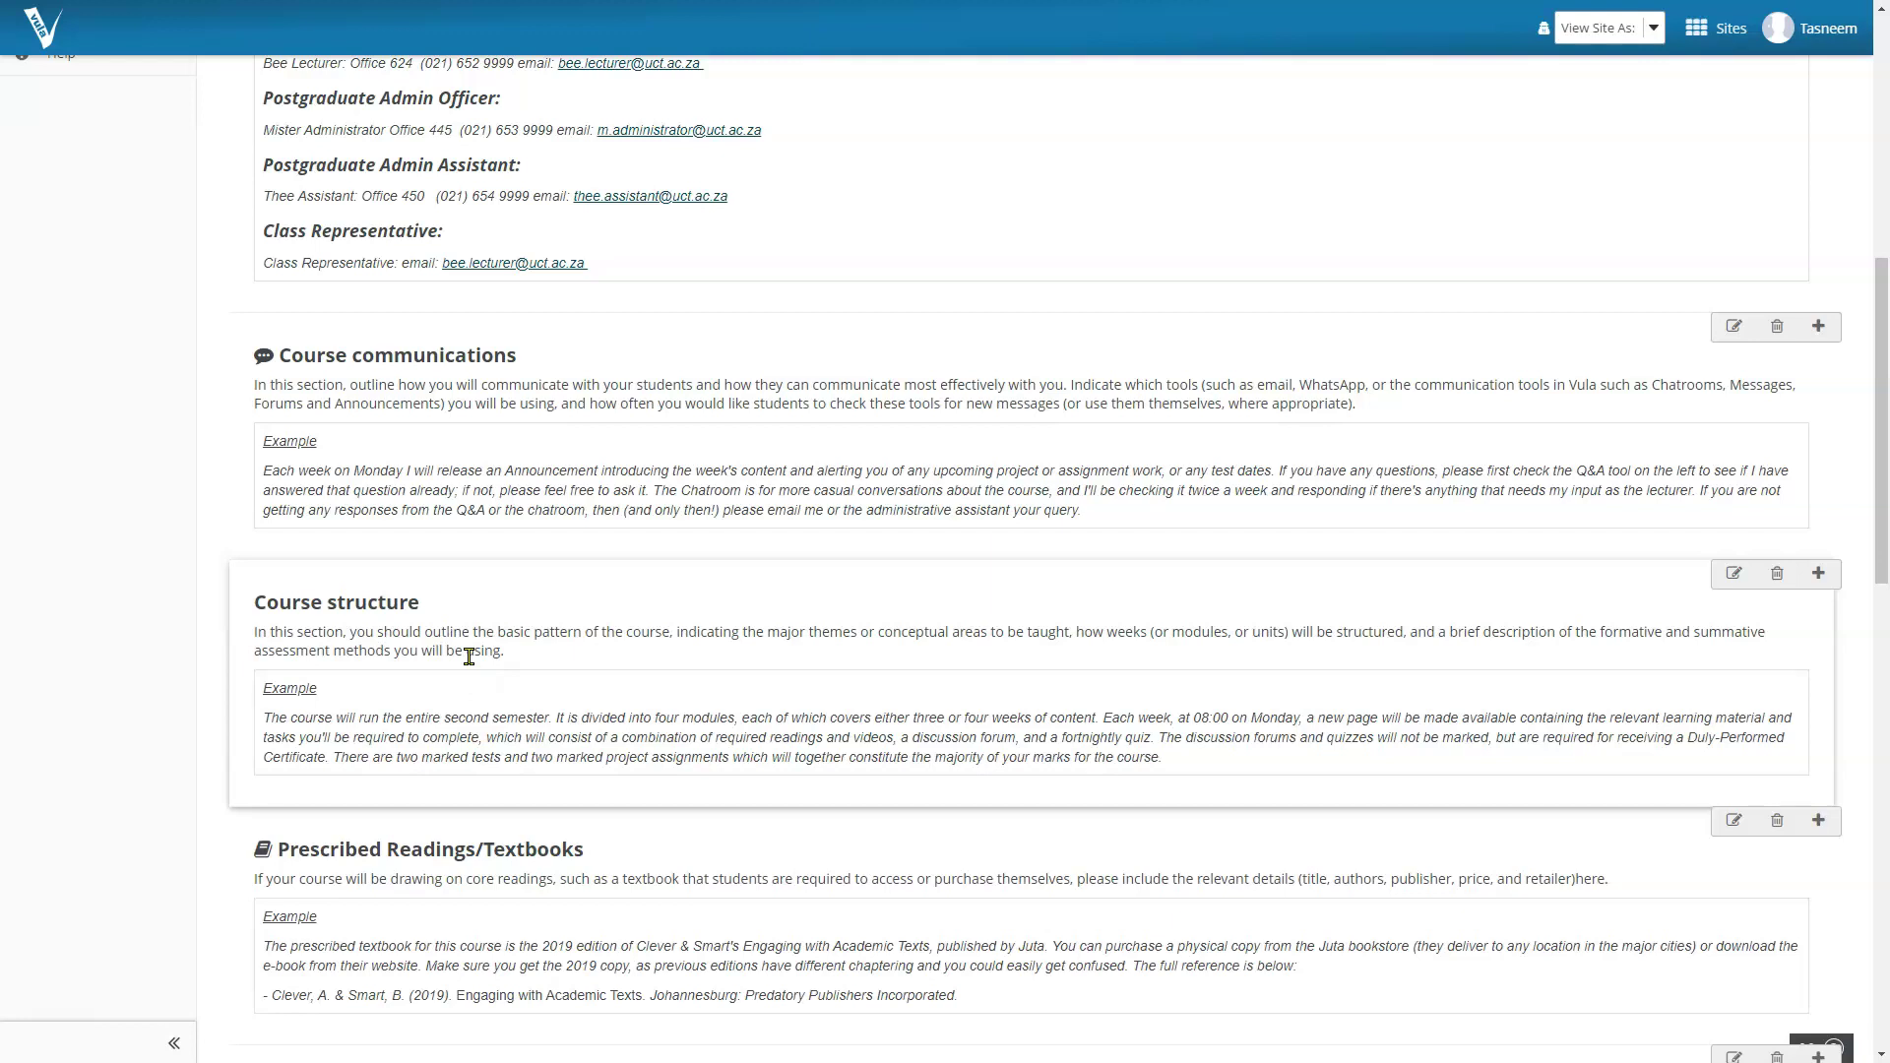
scroll(468, 657, "down", 1)
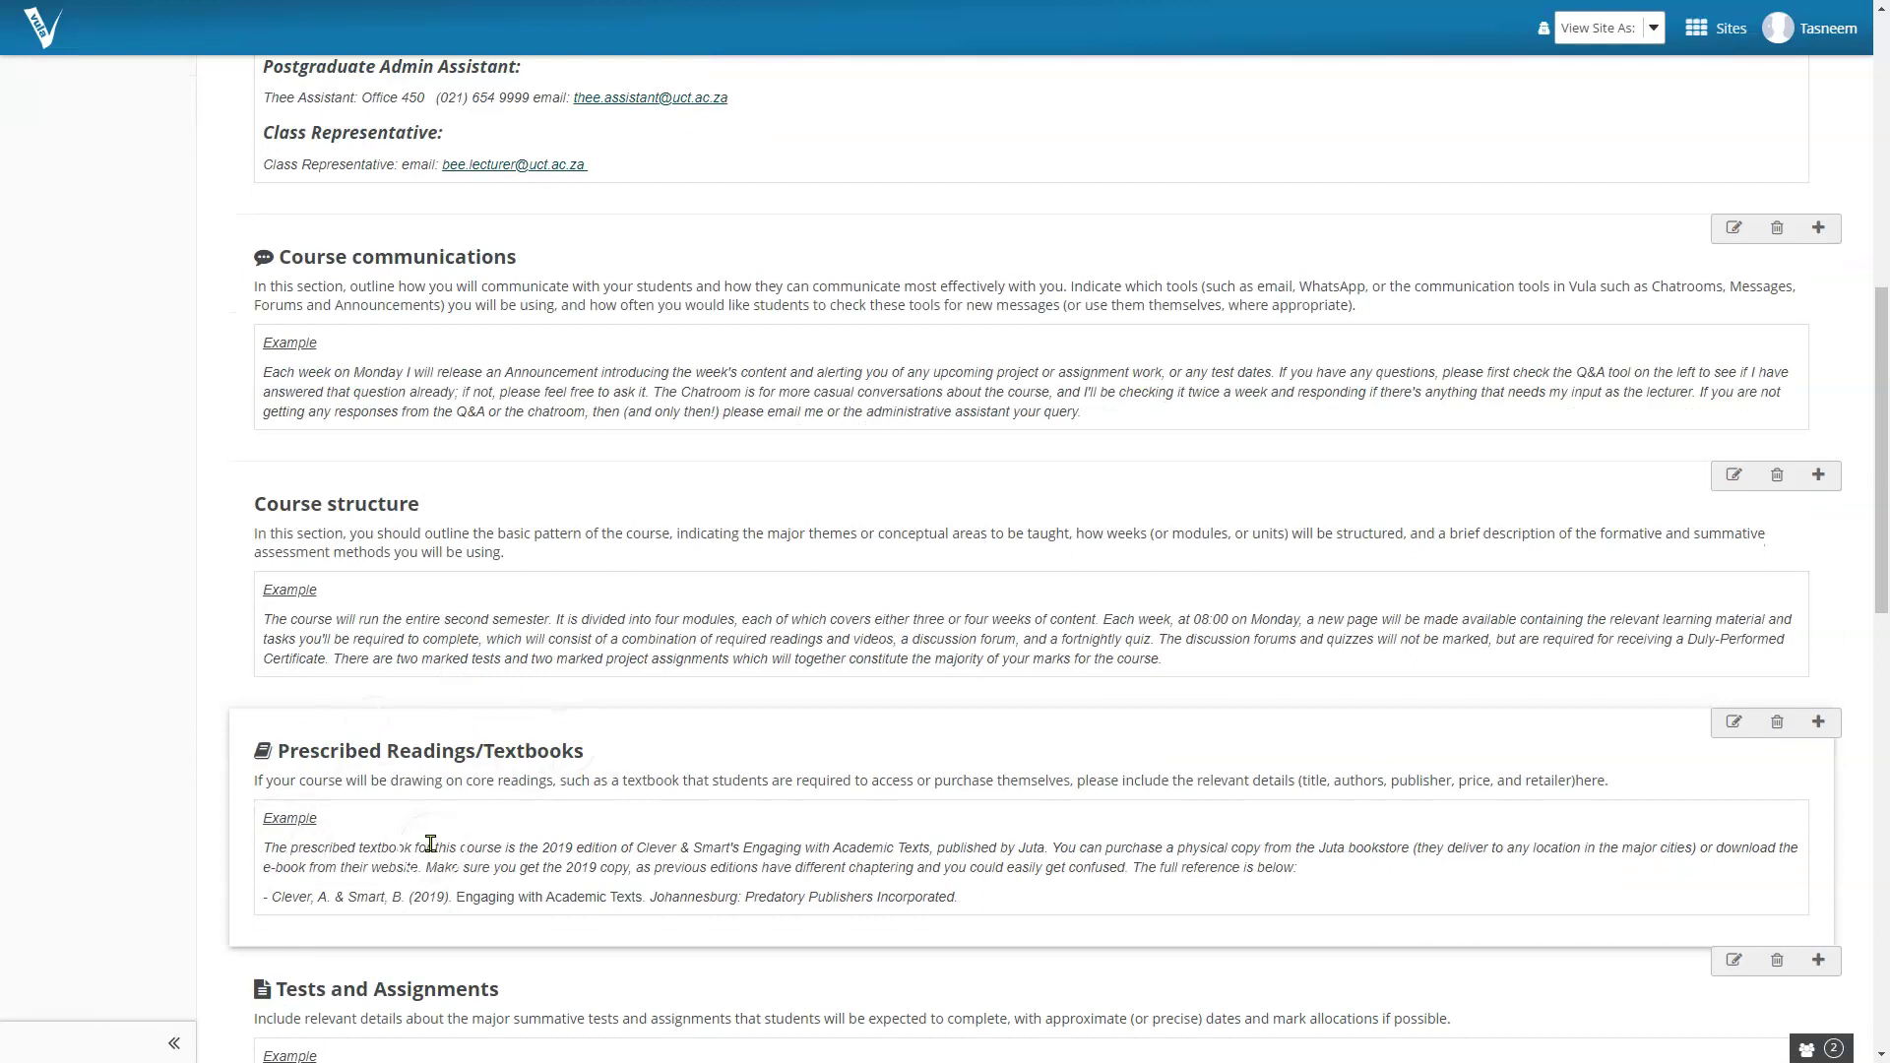
left_click(528, 825)
scroll(528, 825, "down", 3)
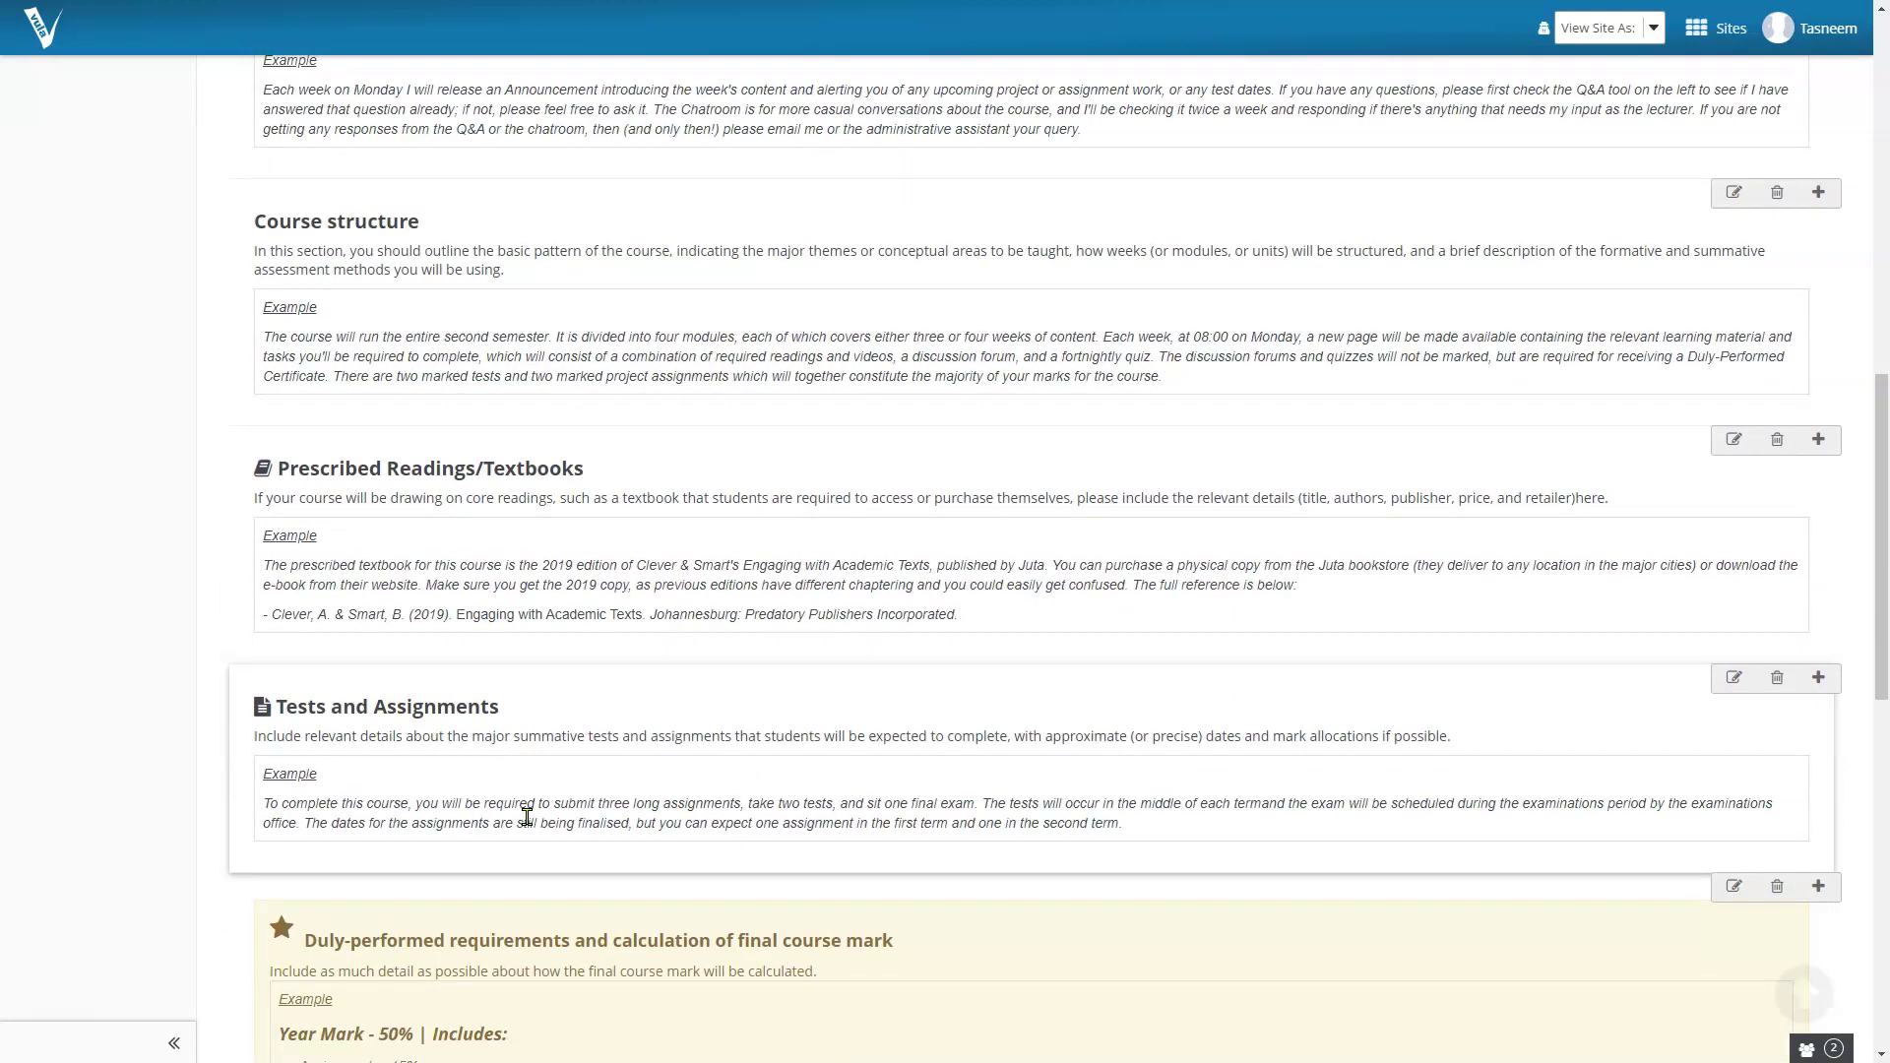
left_click(623, 728)
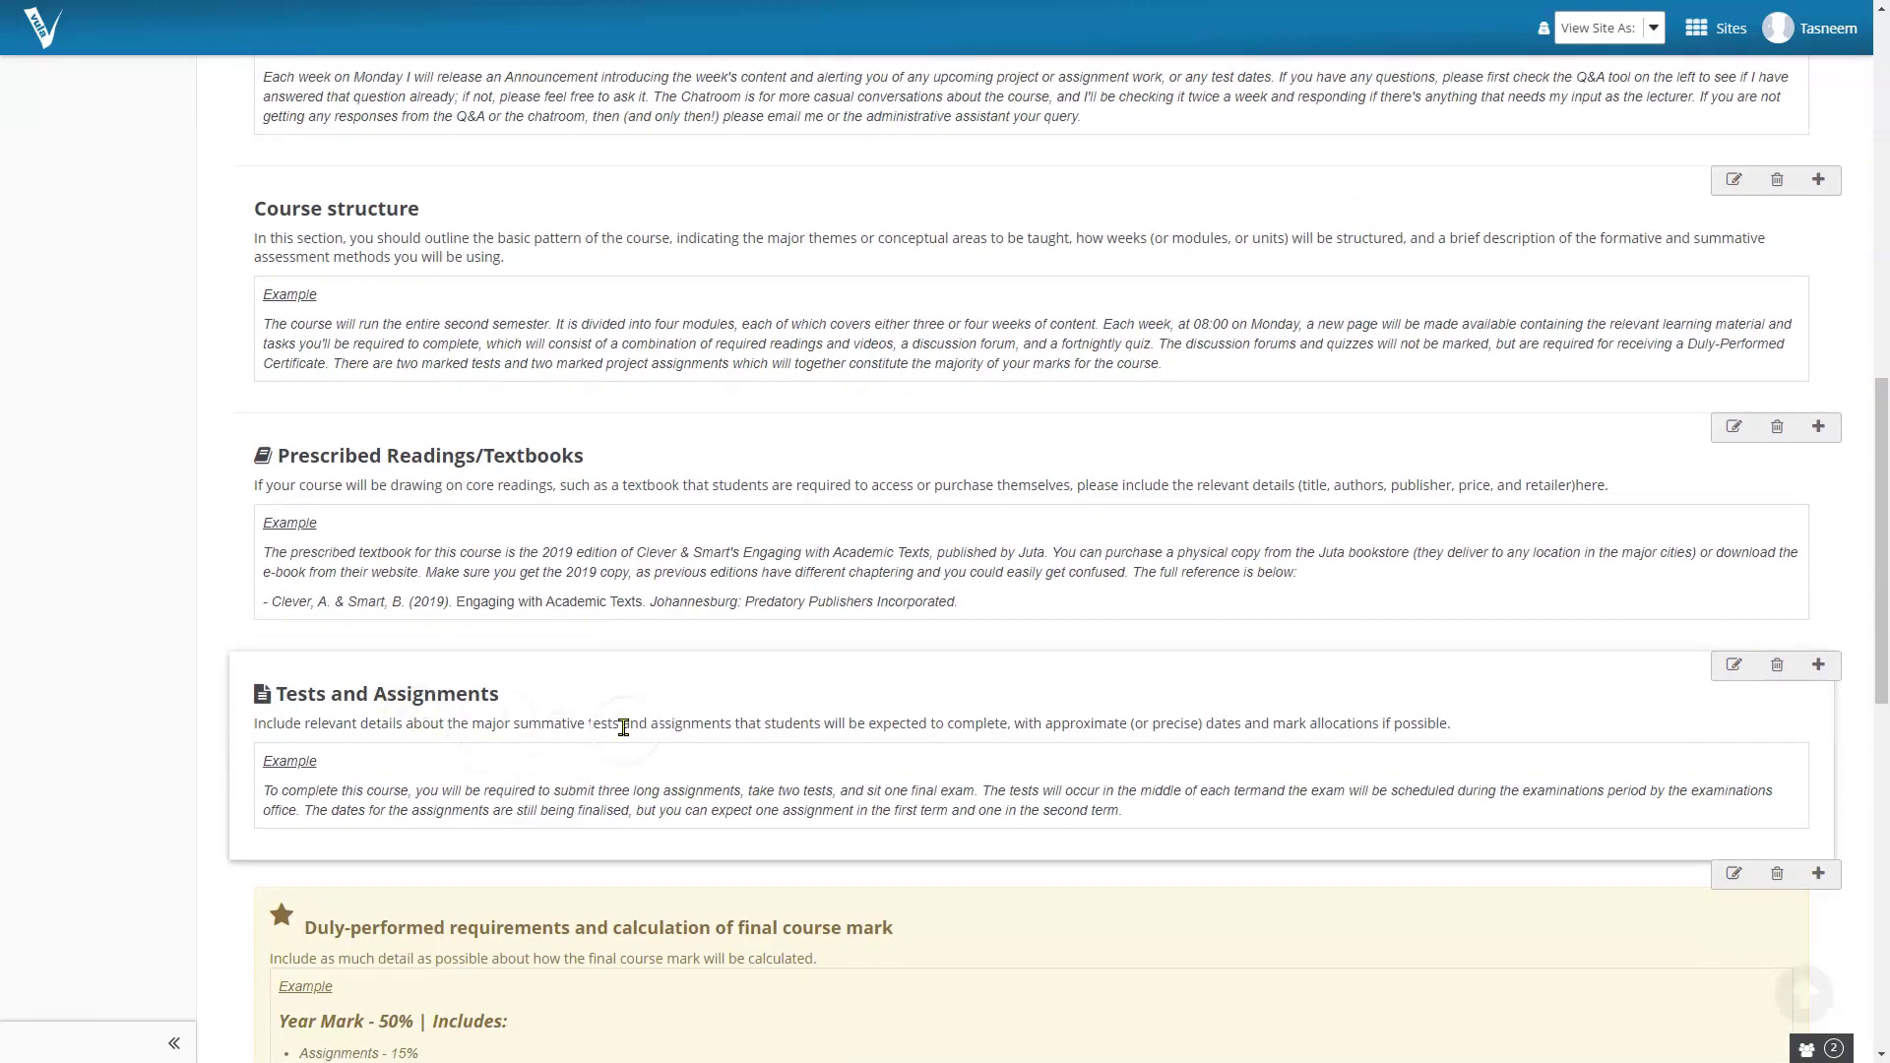
scroll(623, 727, "down", 6)
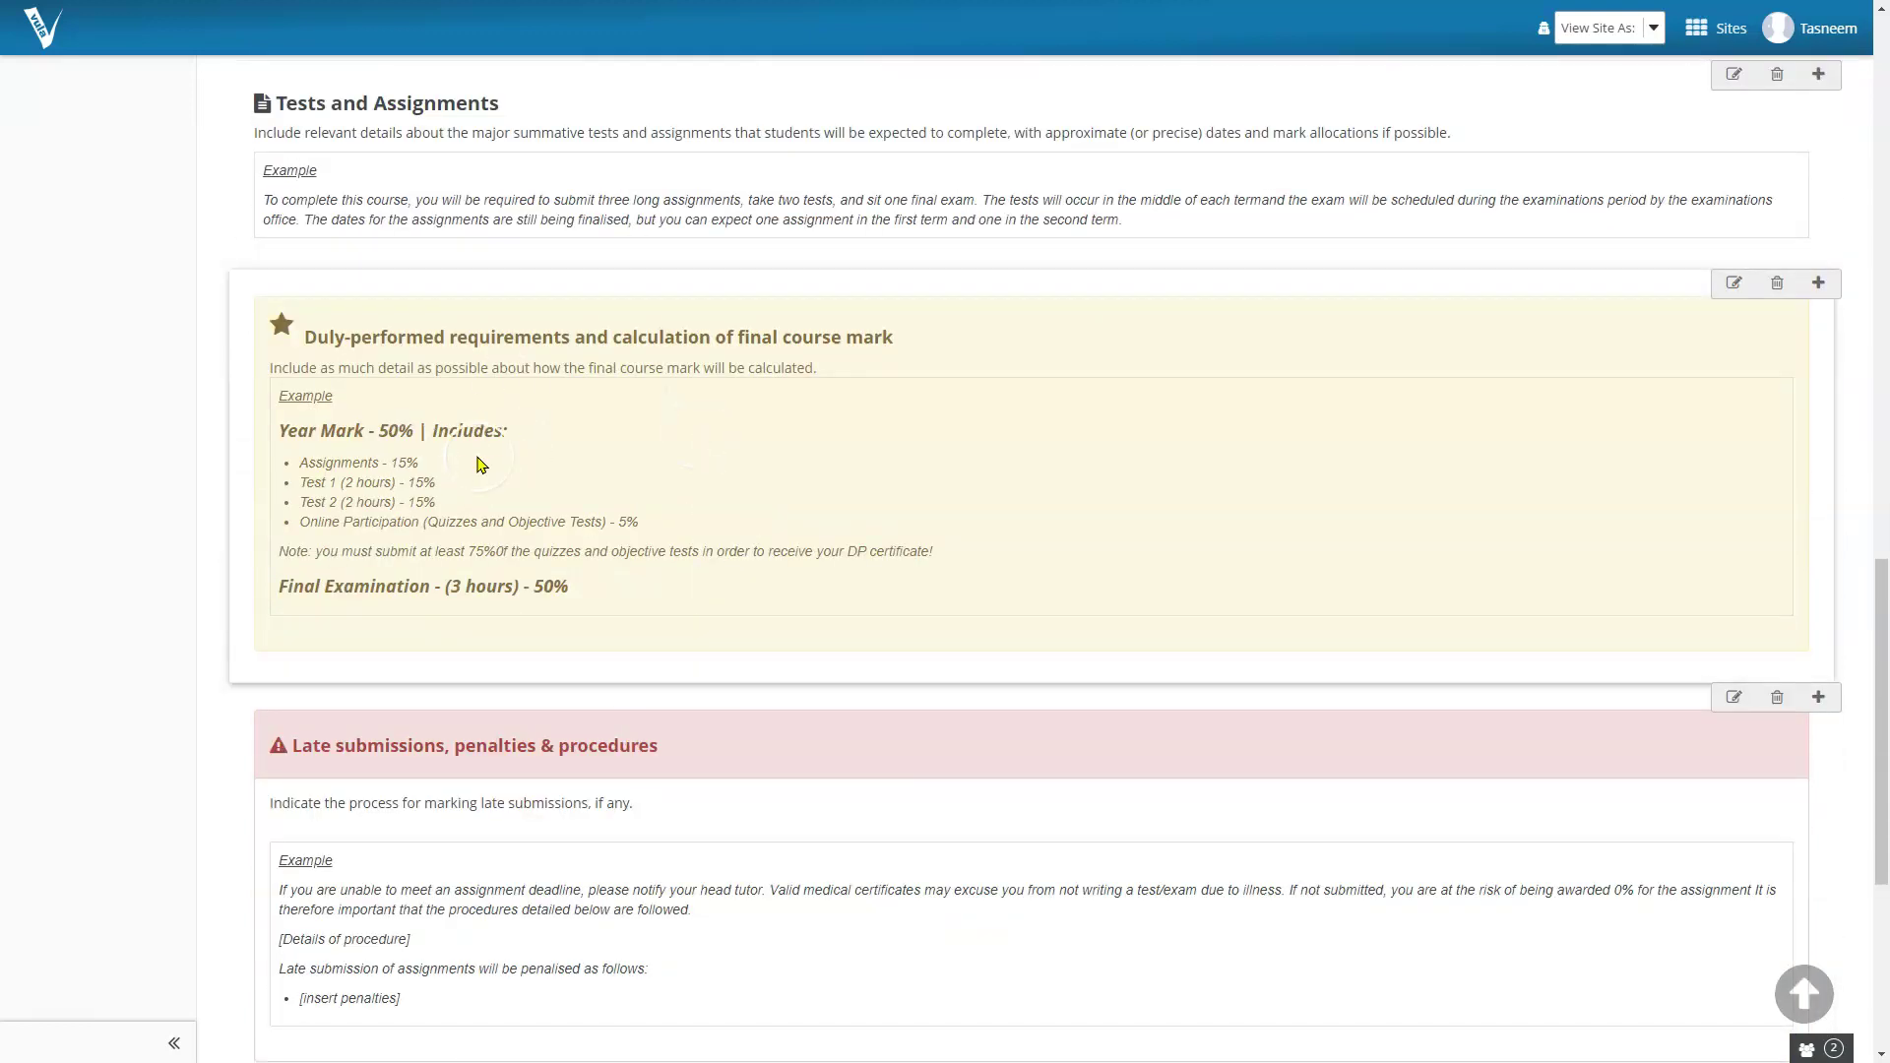
left_click(526, 463)
left_click(963, 449)
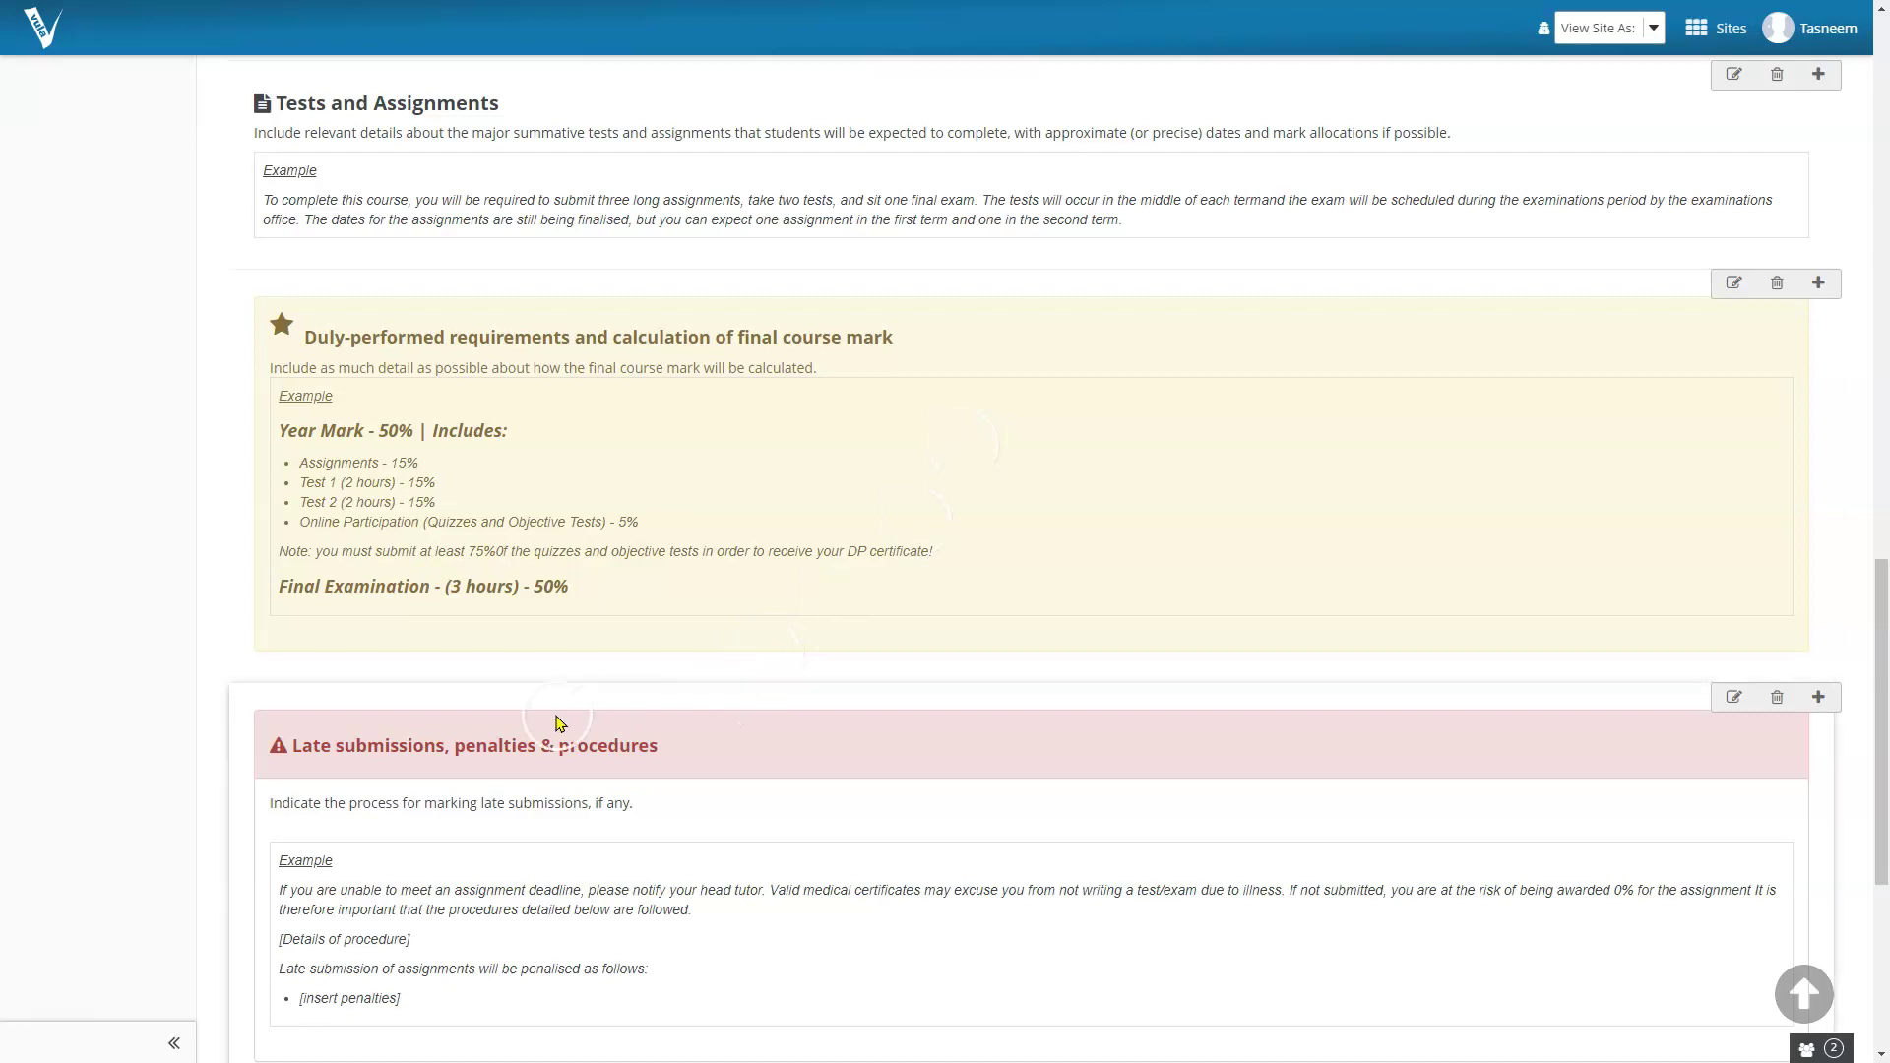
left_click(254, 772)
scroll(532, 792, "down", 5)
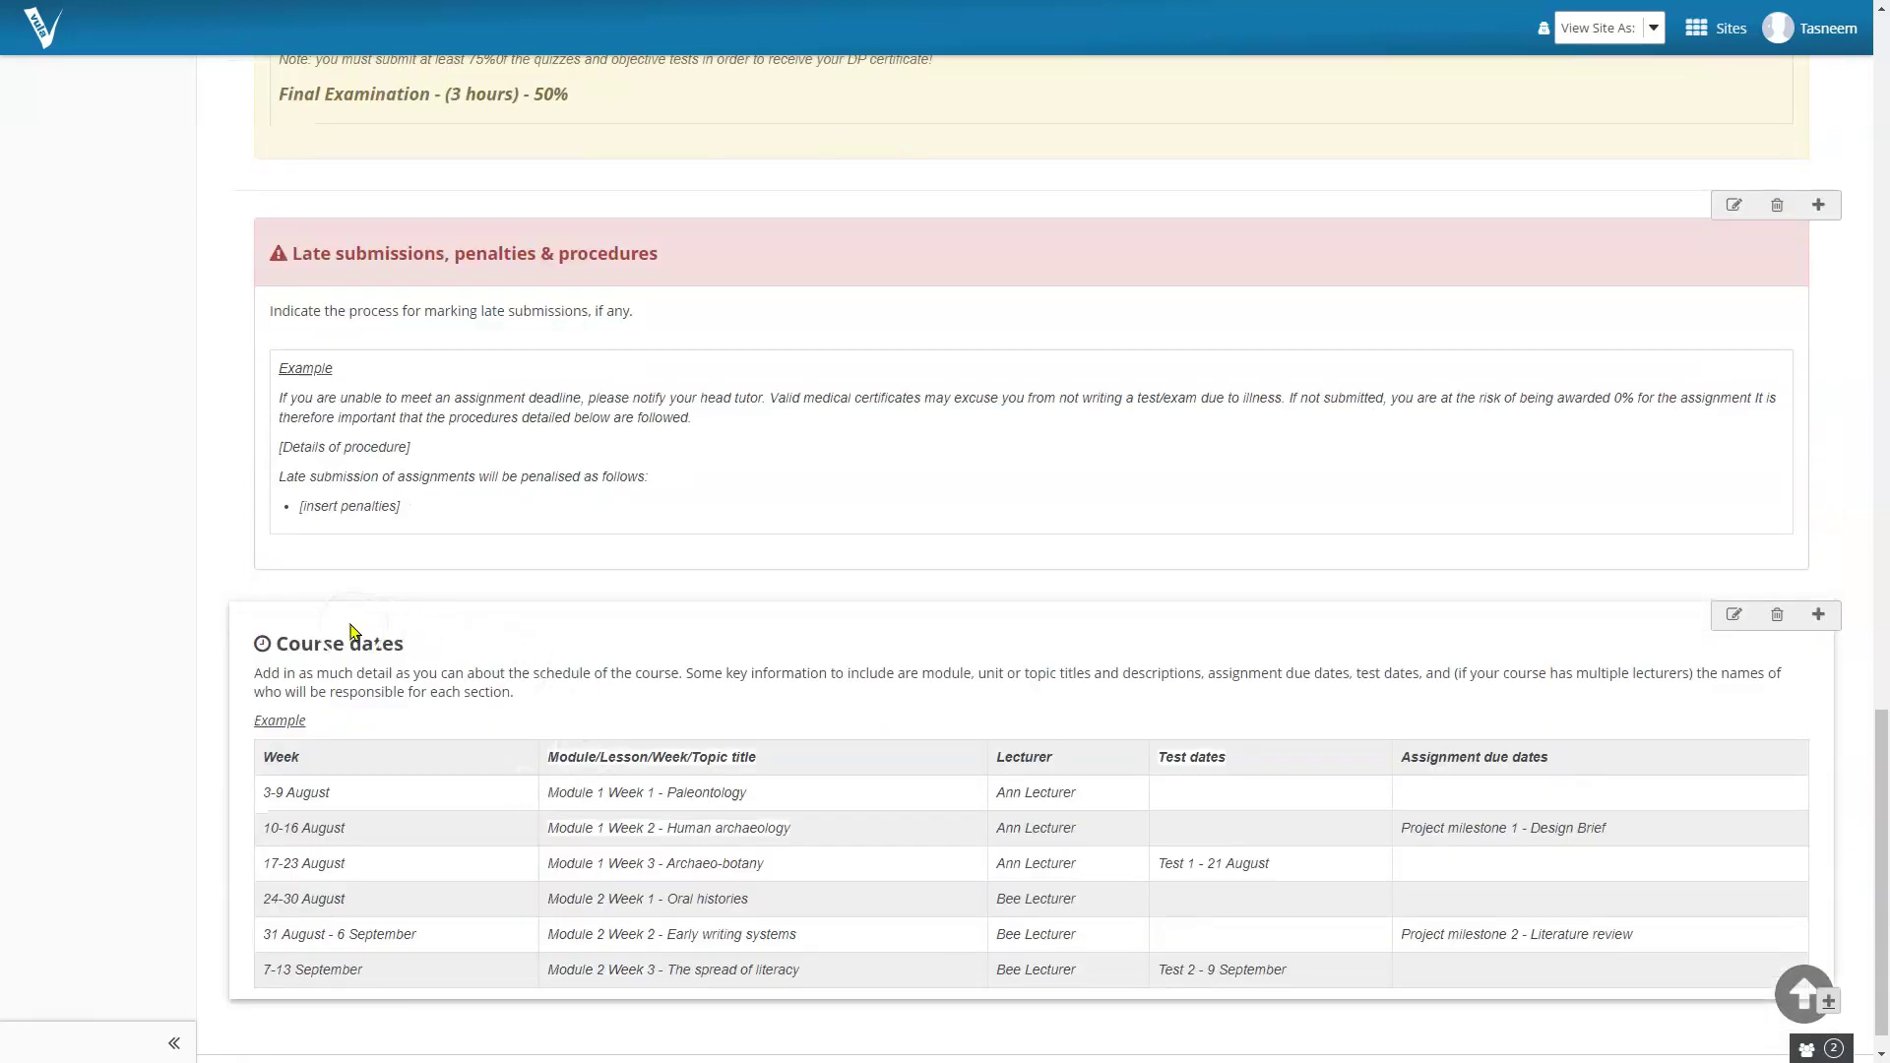
left_click(125, 750)
left_click(175, 730)
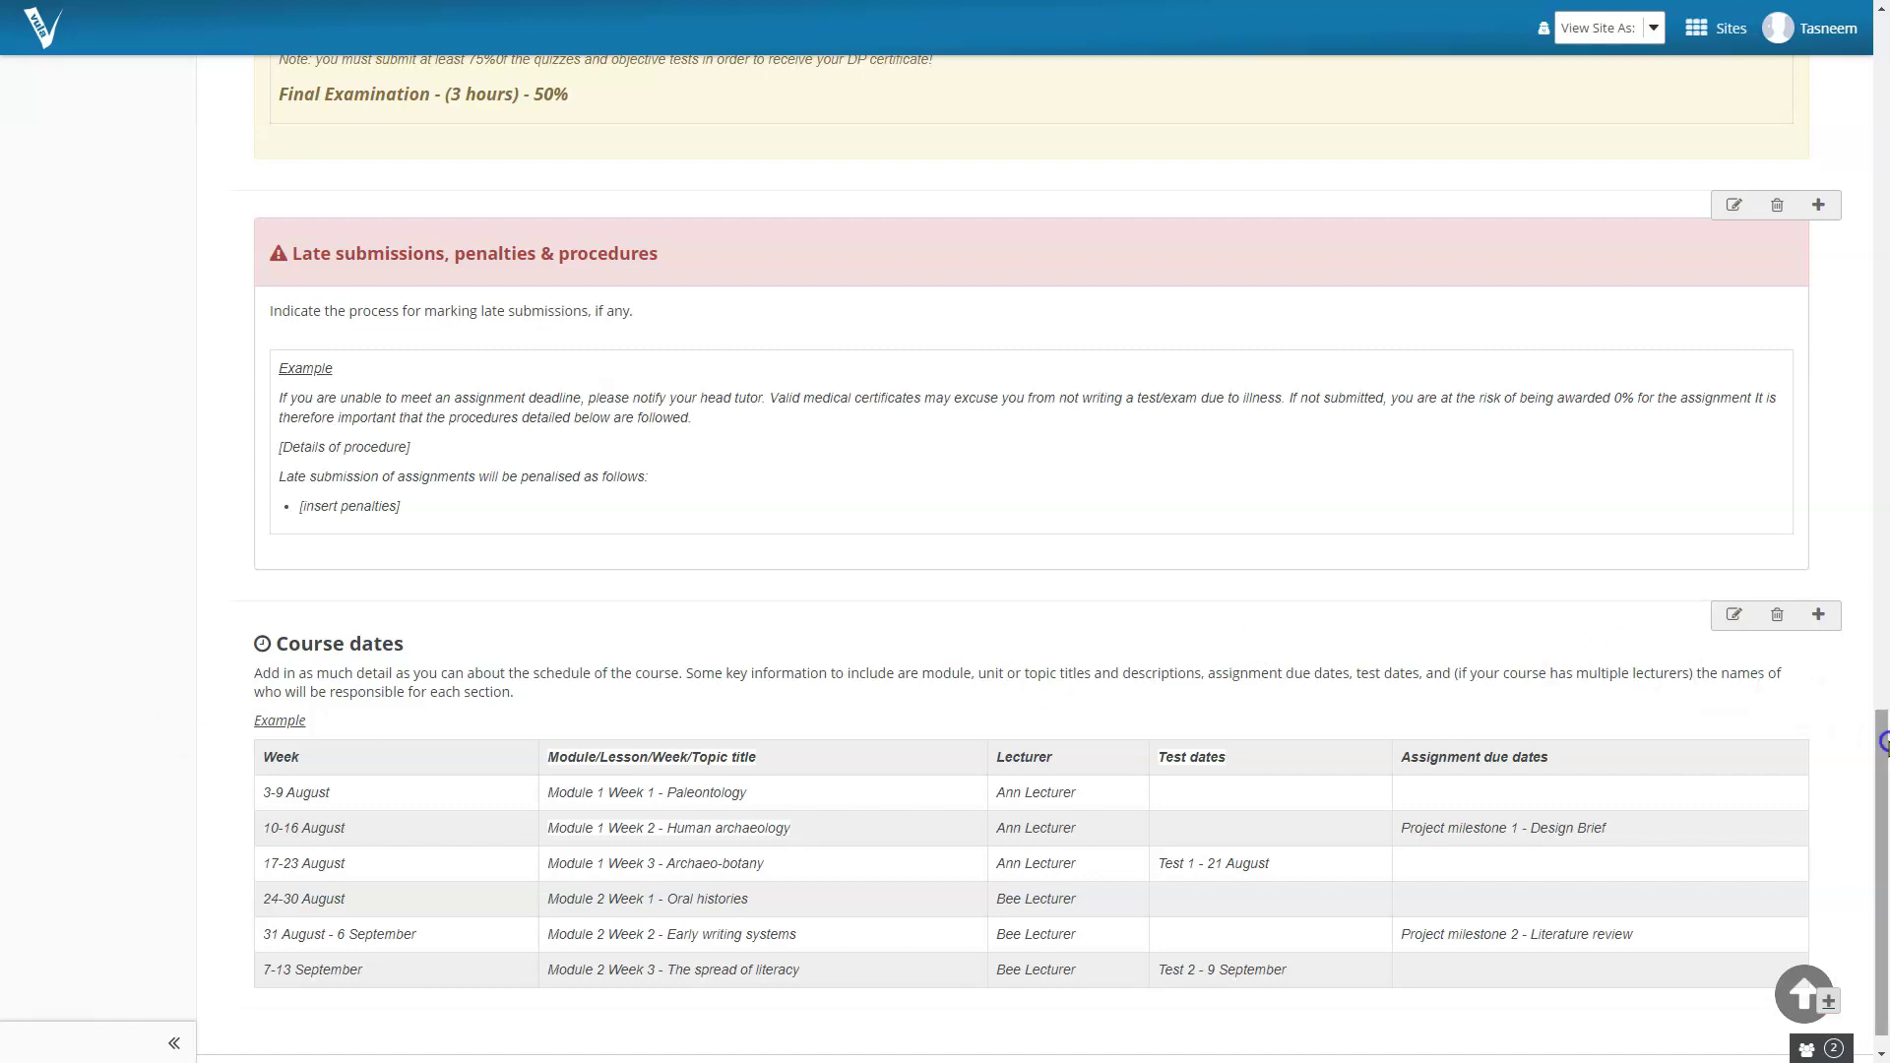
left_click_drag(1882, 733, 1874, 58)
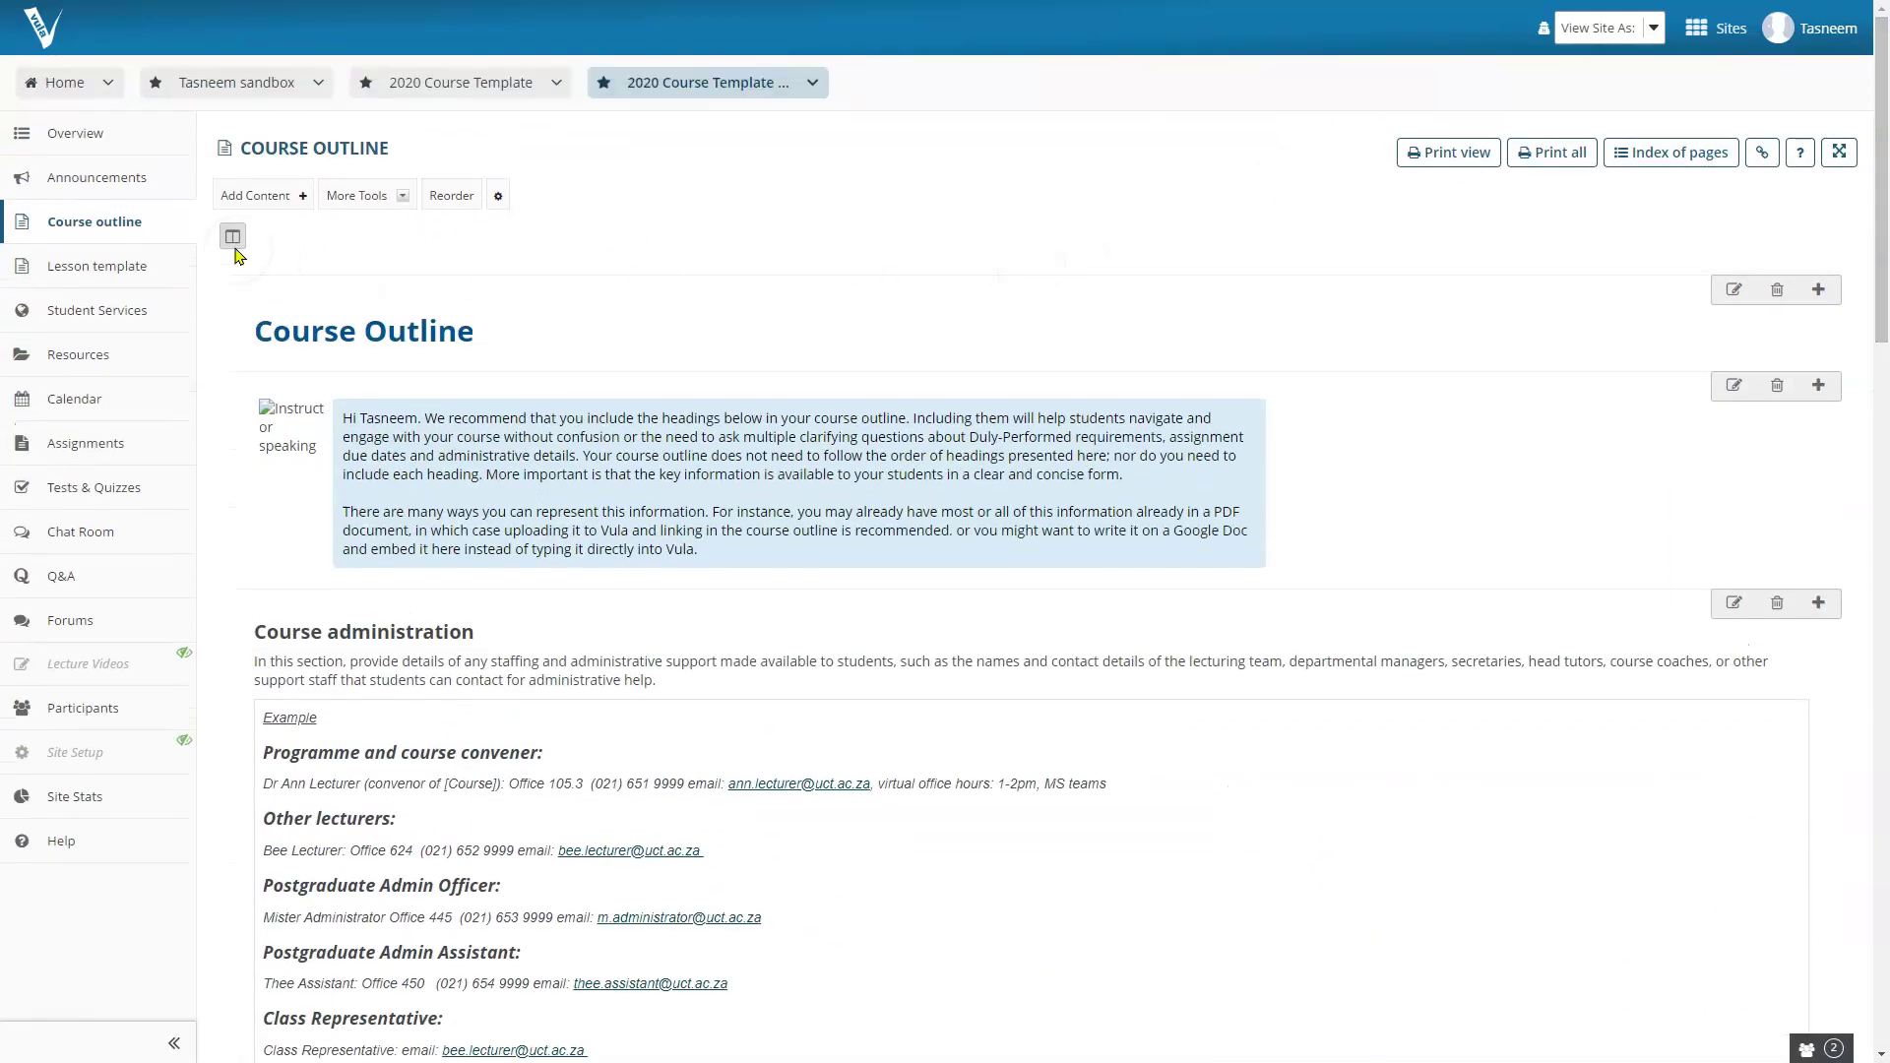
left_click(129, 266)
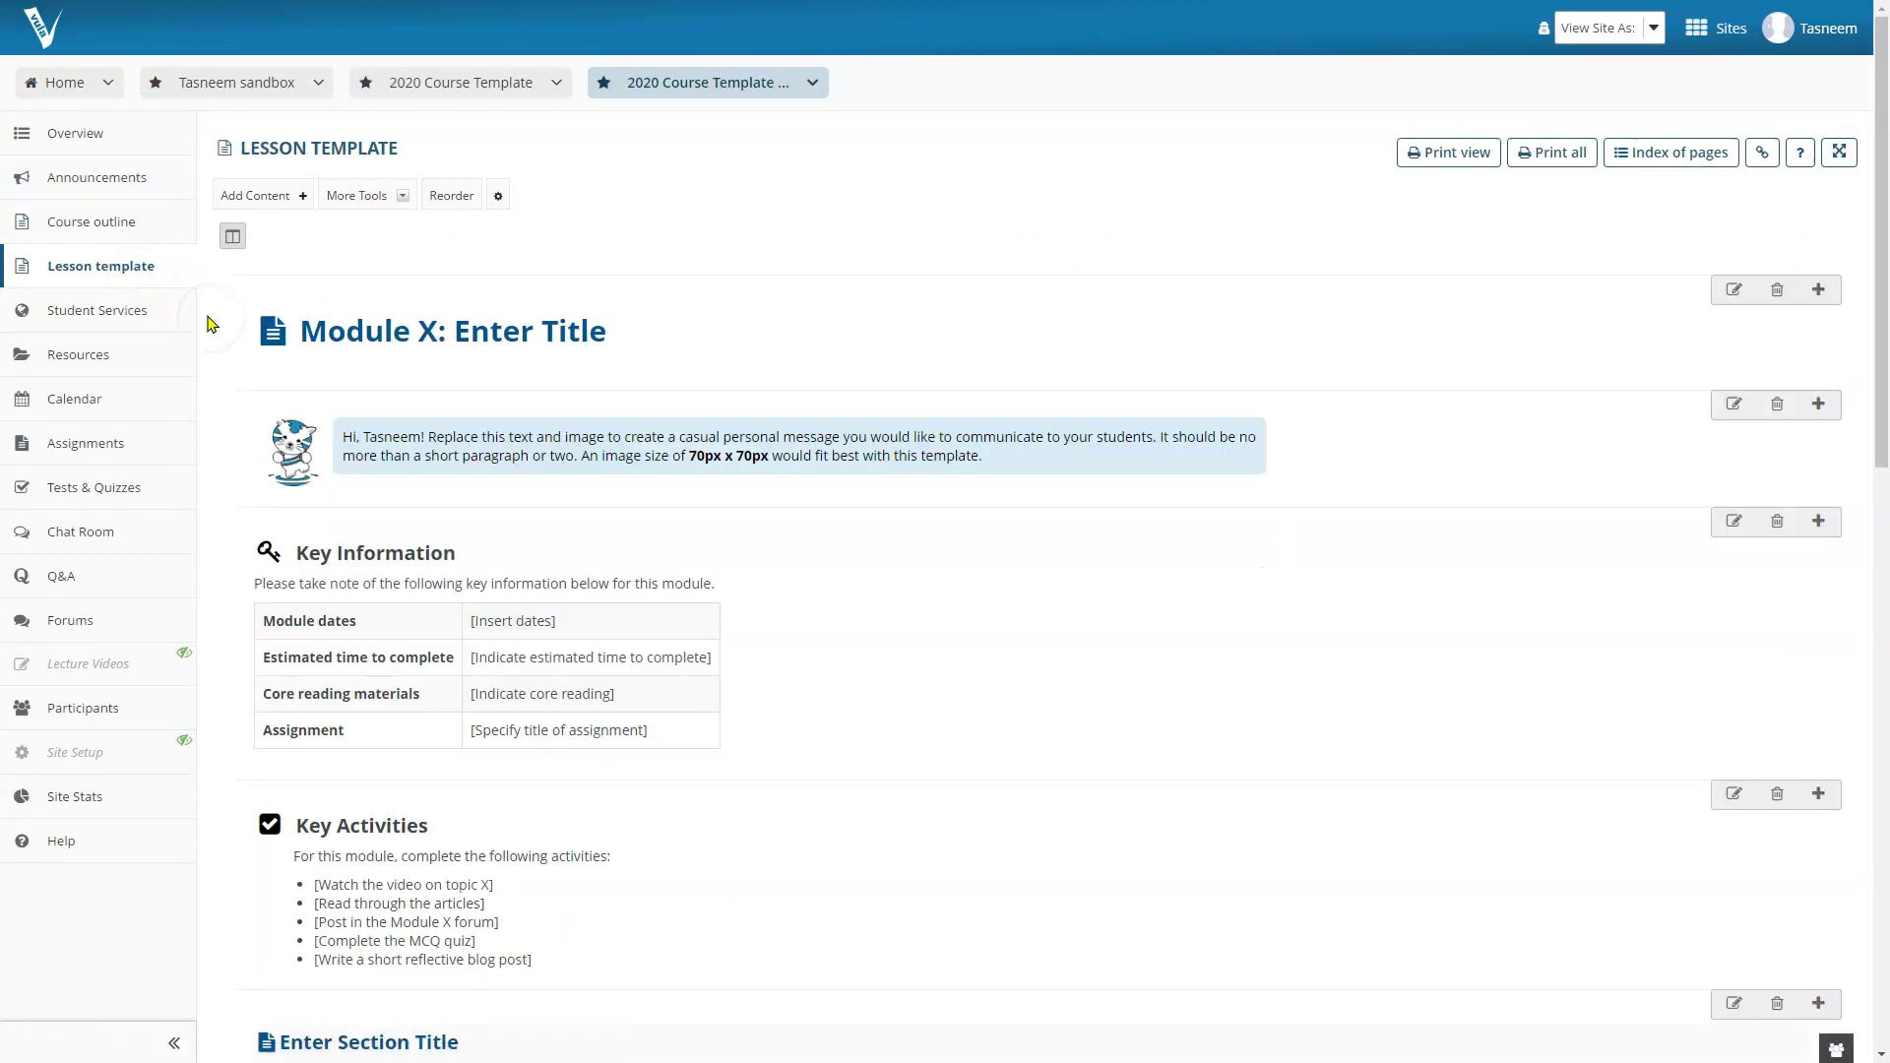
left_click(795, 405)
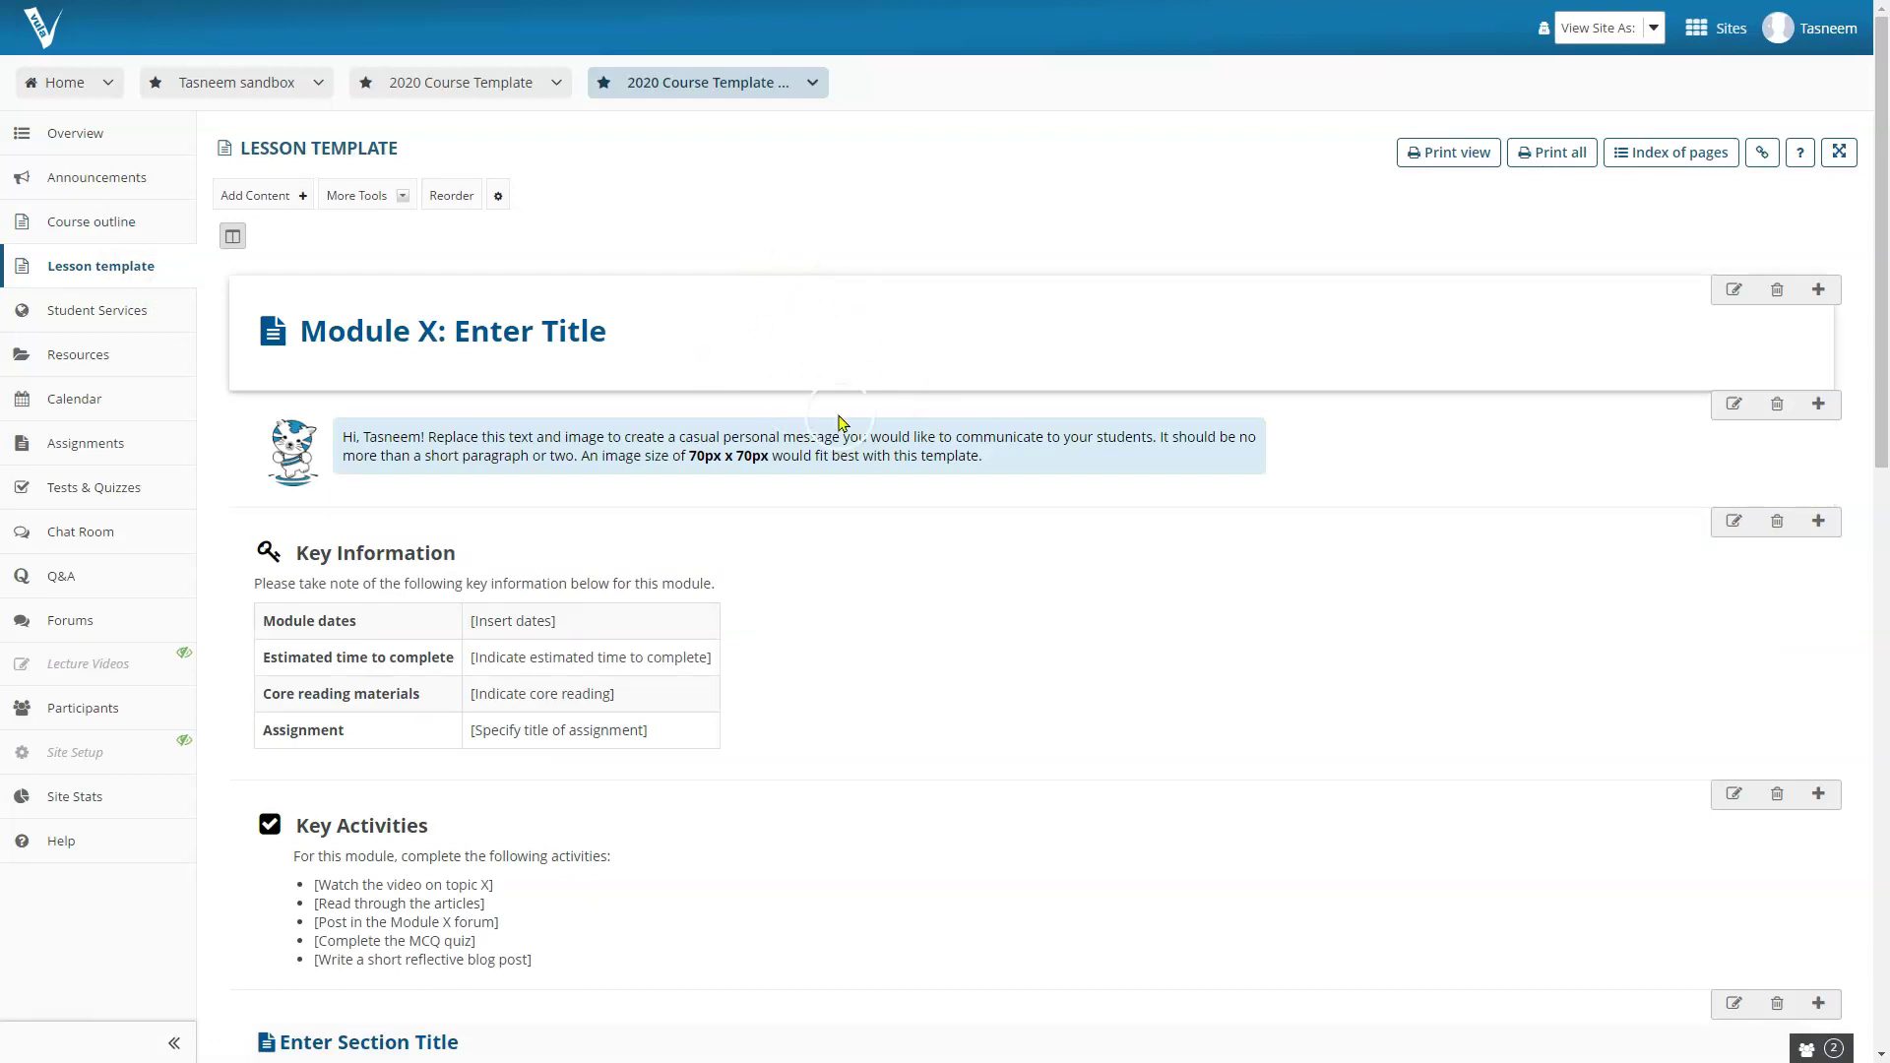
scroll(916, 609, "down", 2)
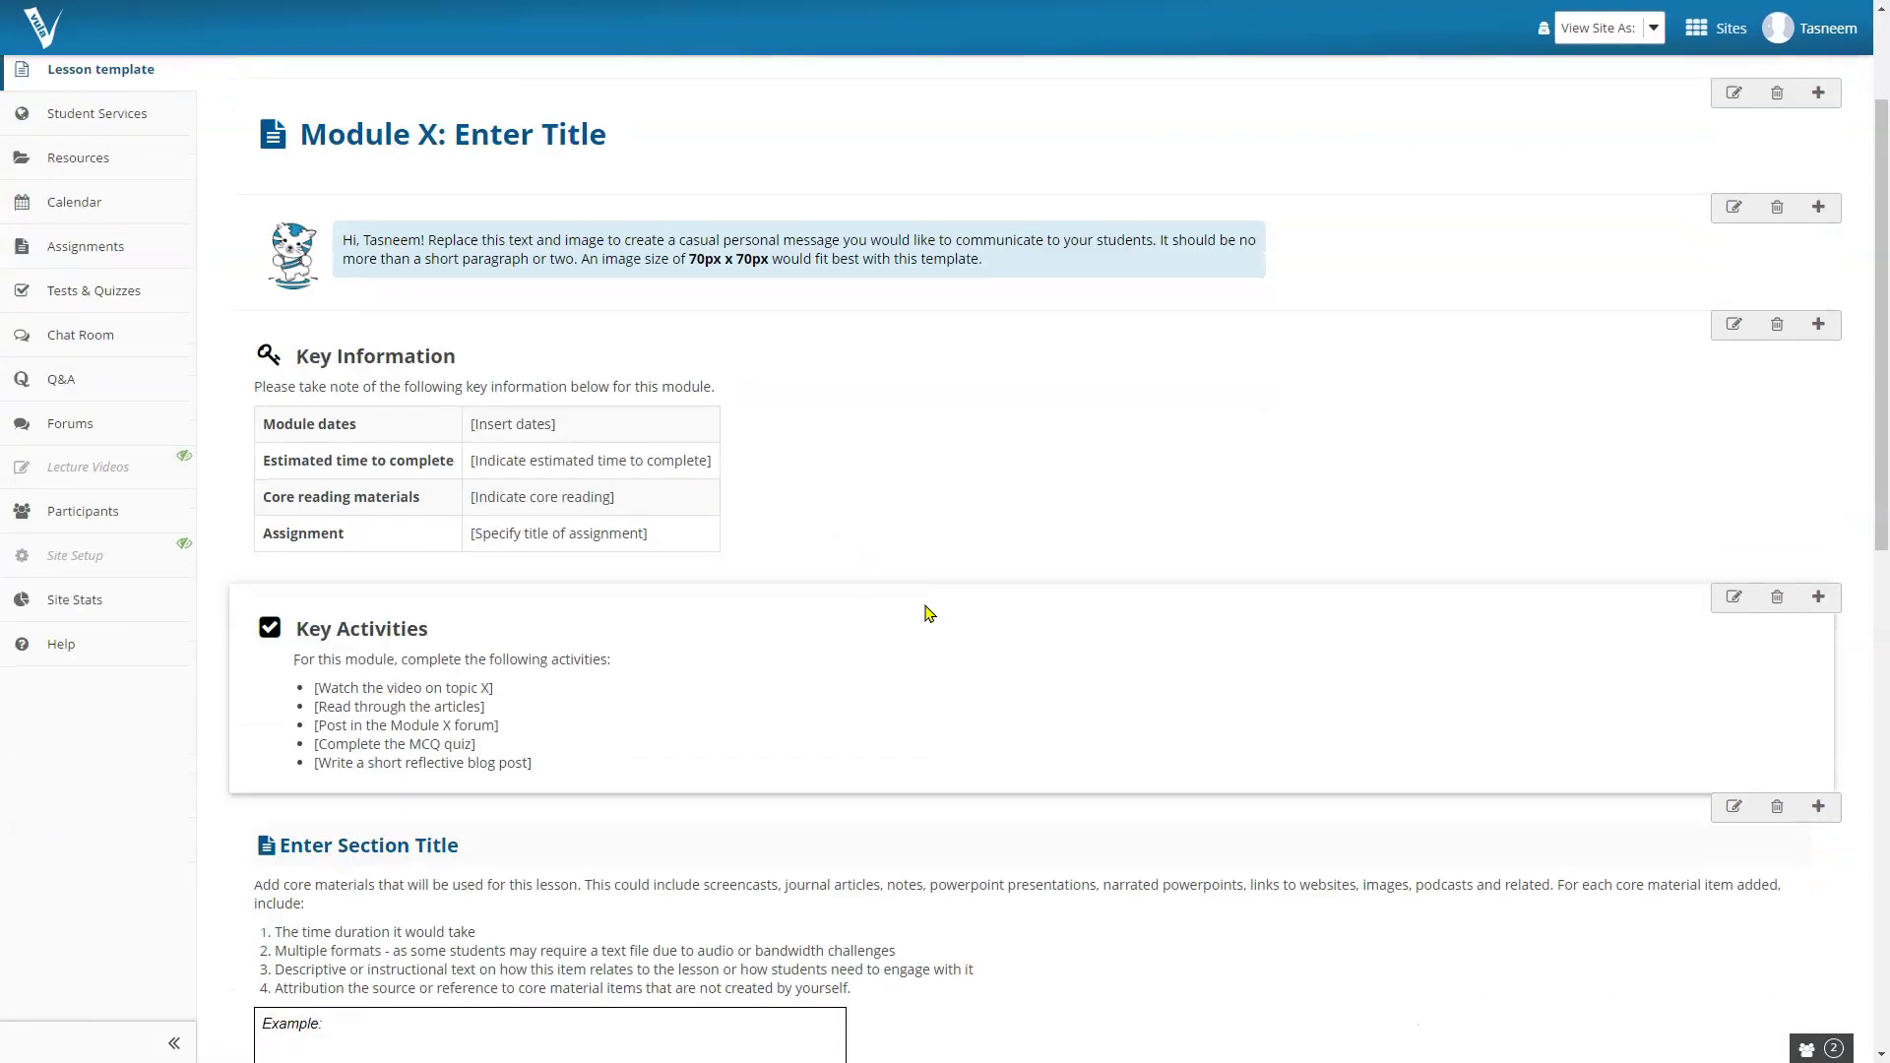
scroll(925, 612, "down", 4)
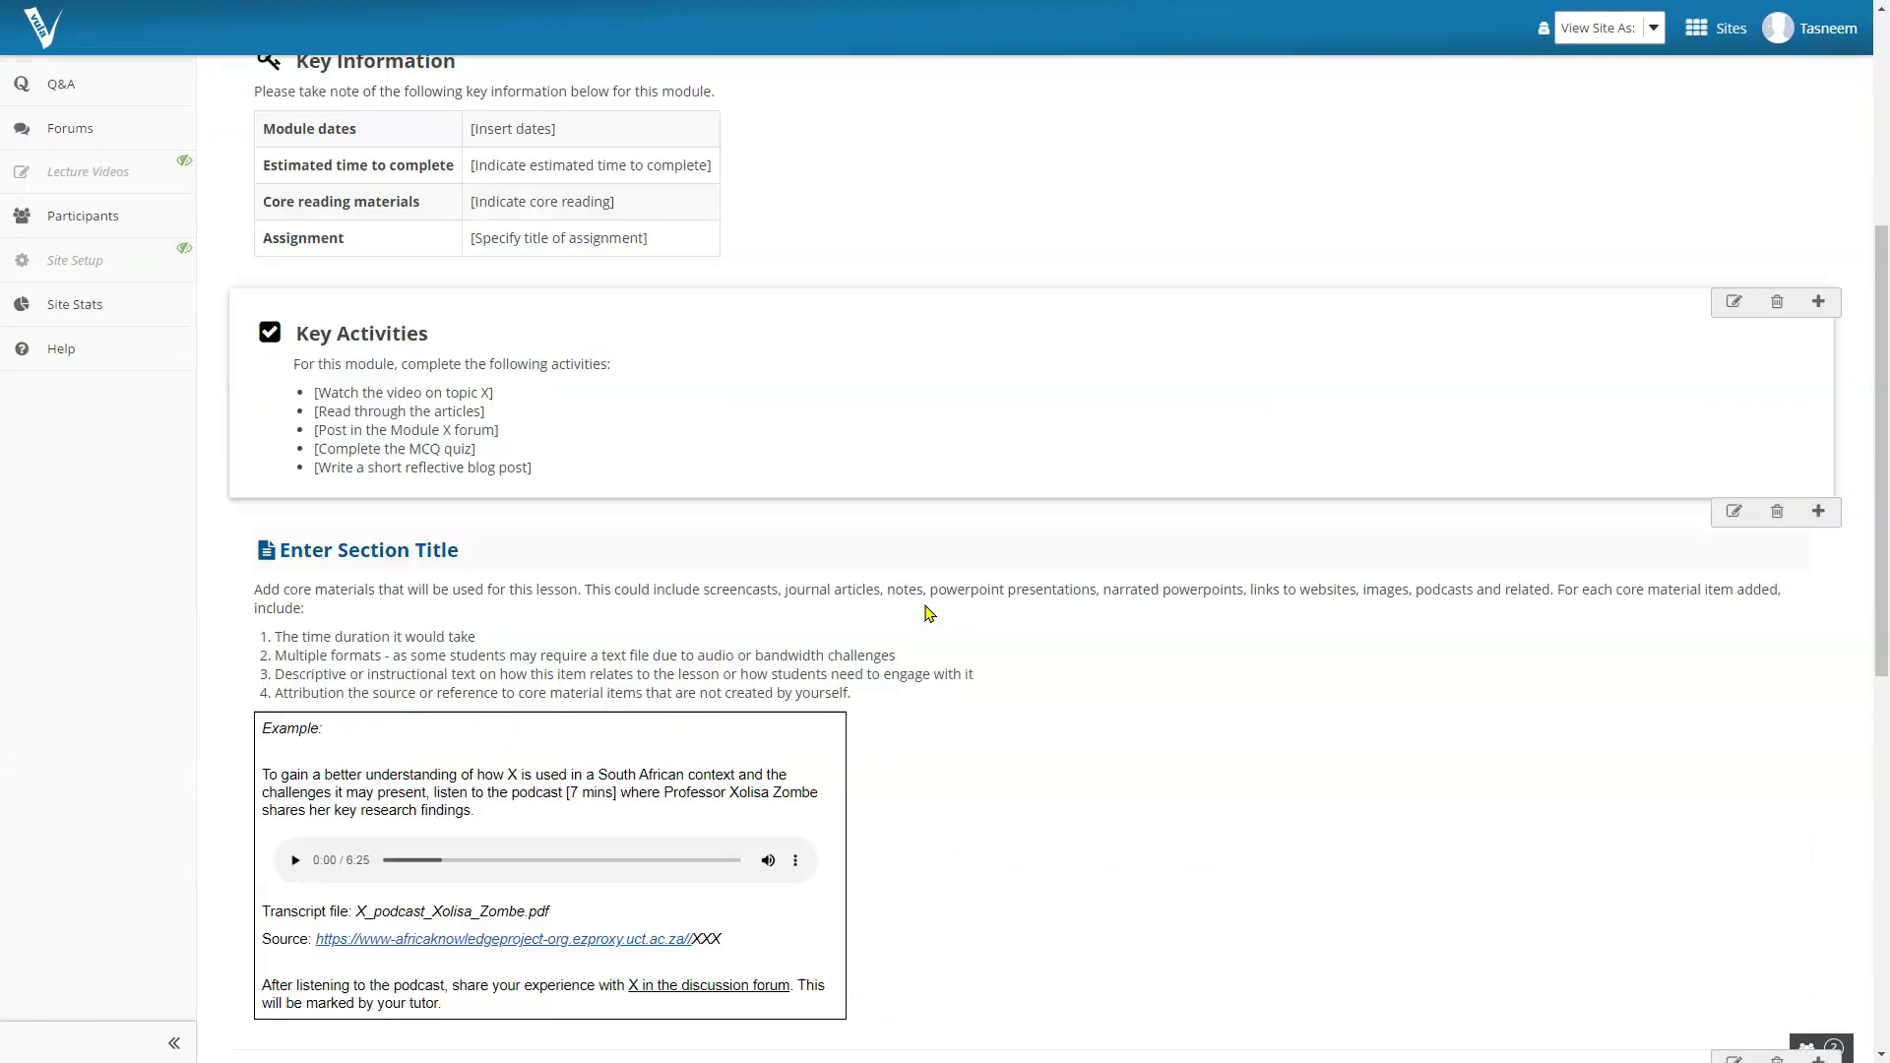
scroll(925, 612, "up", 4)
left_click(392, 256)
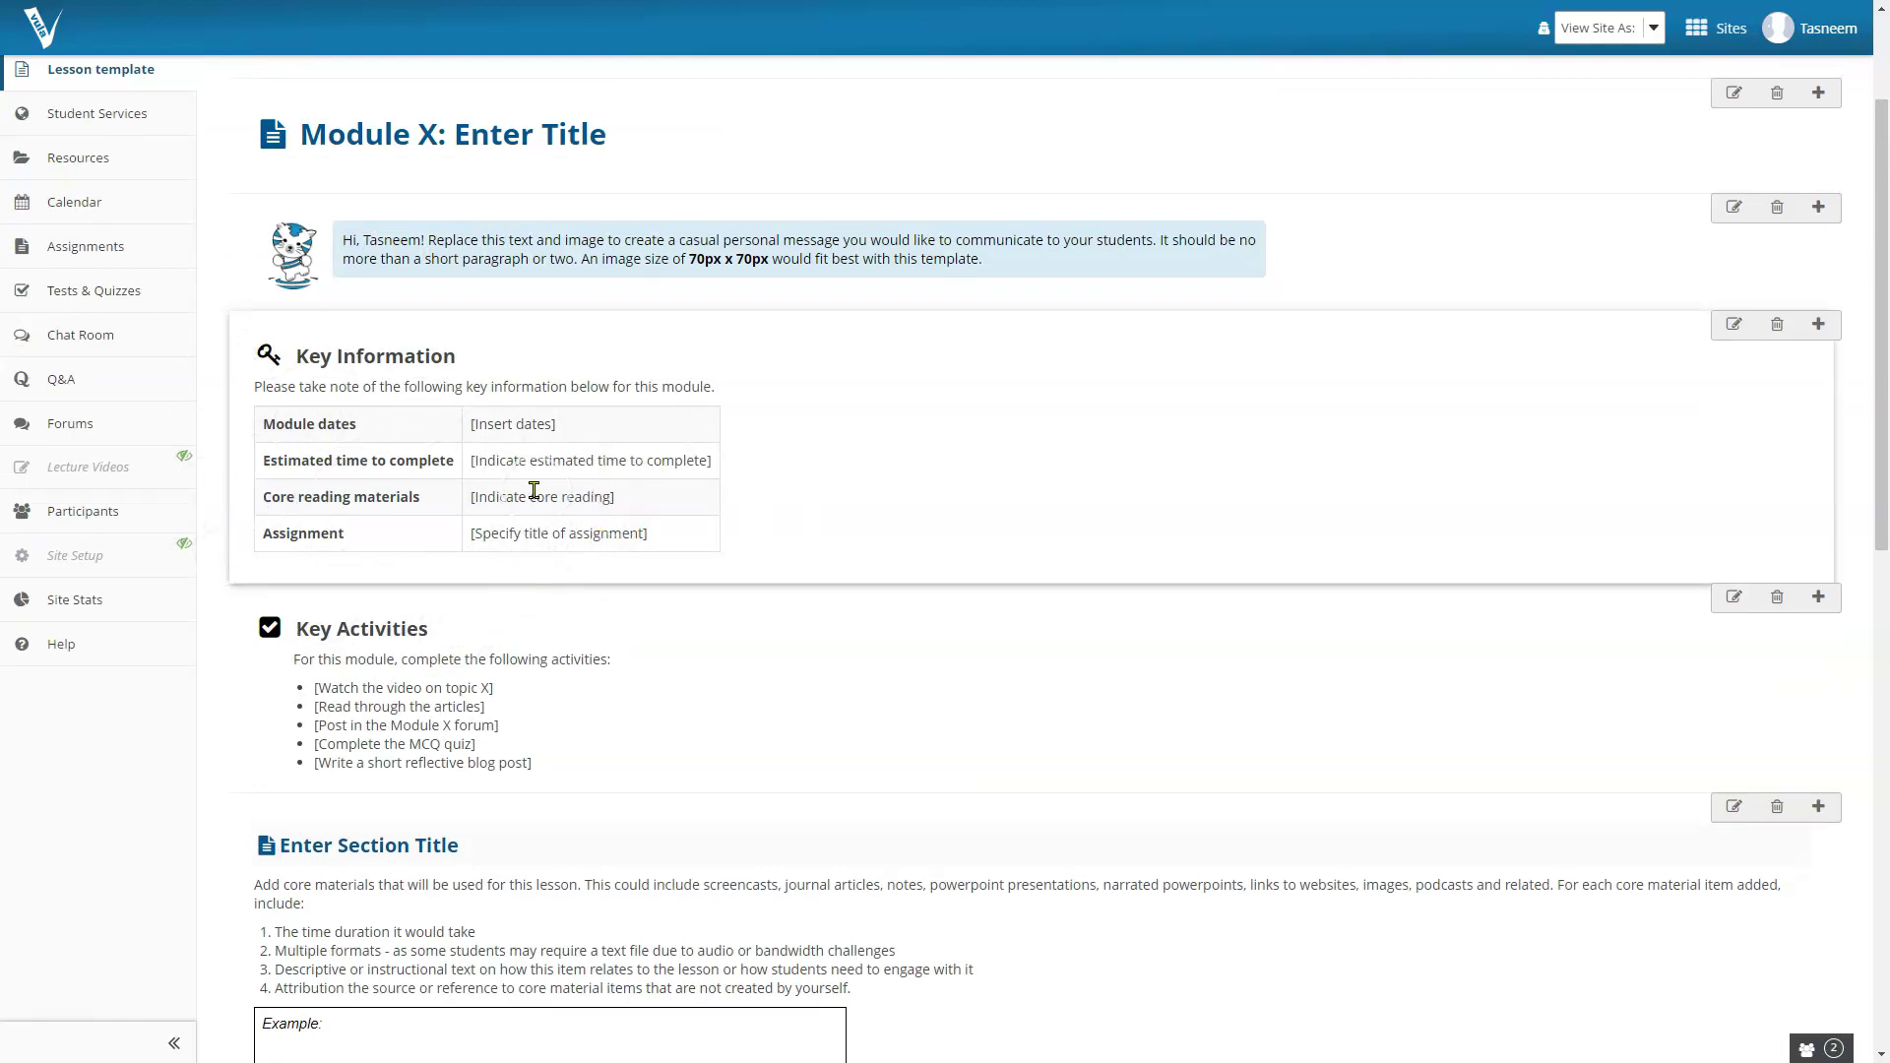
scroll(533, 490, "down", 1)
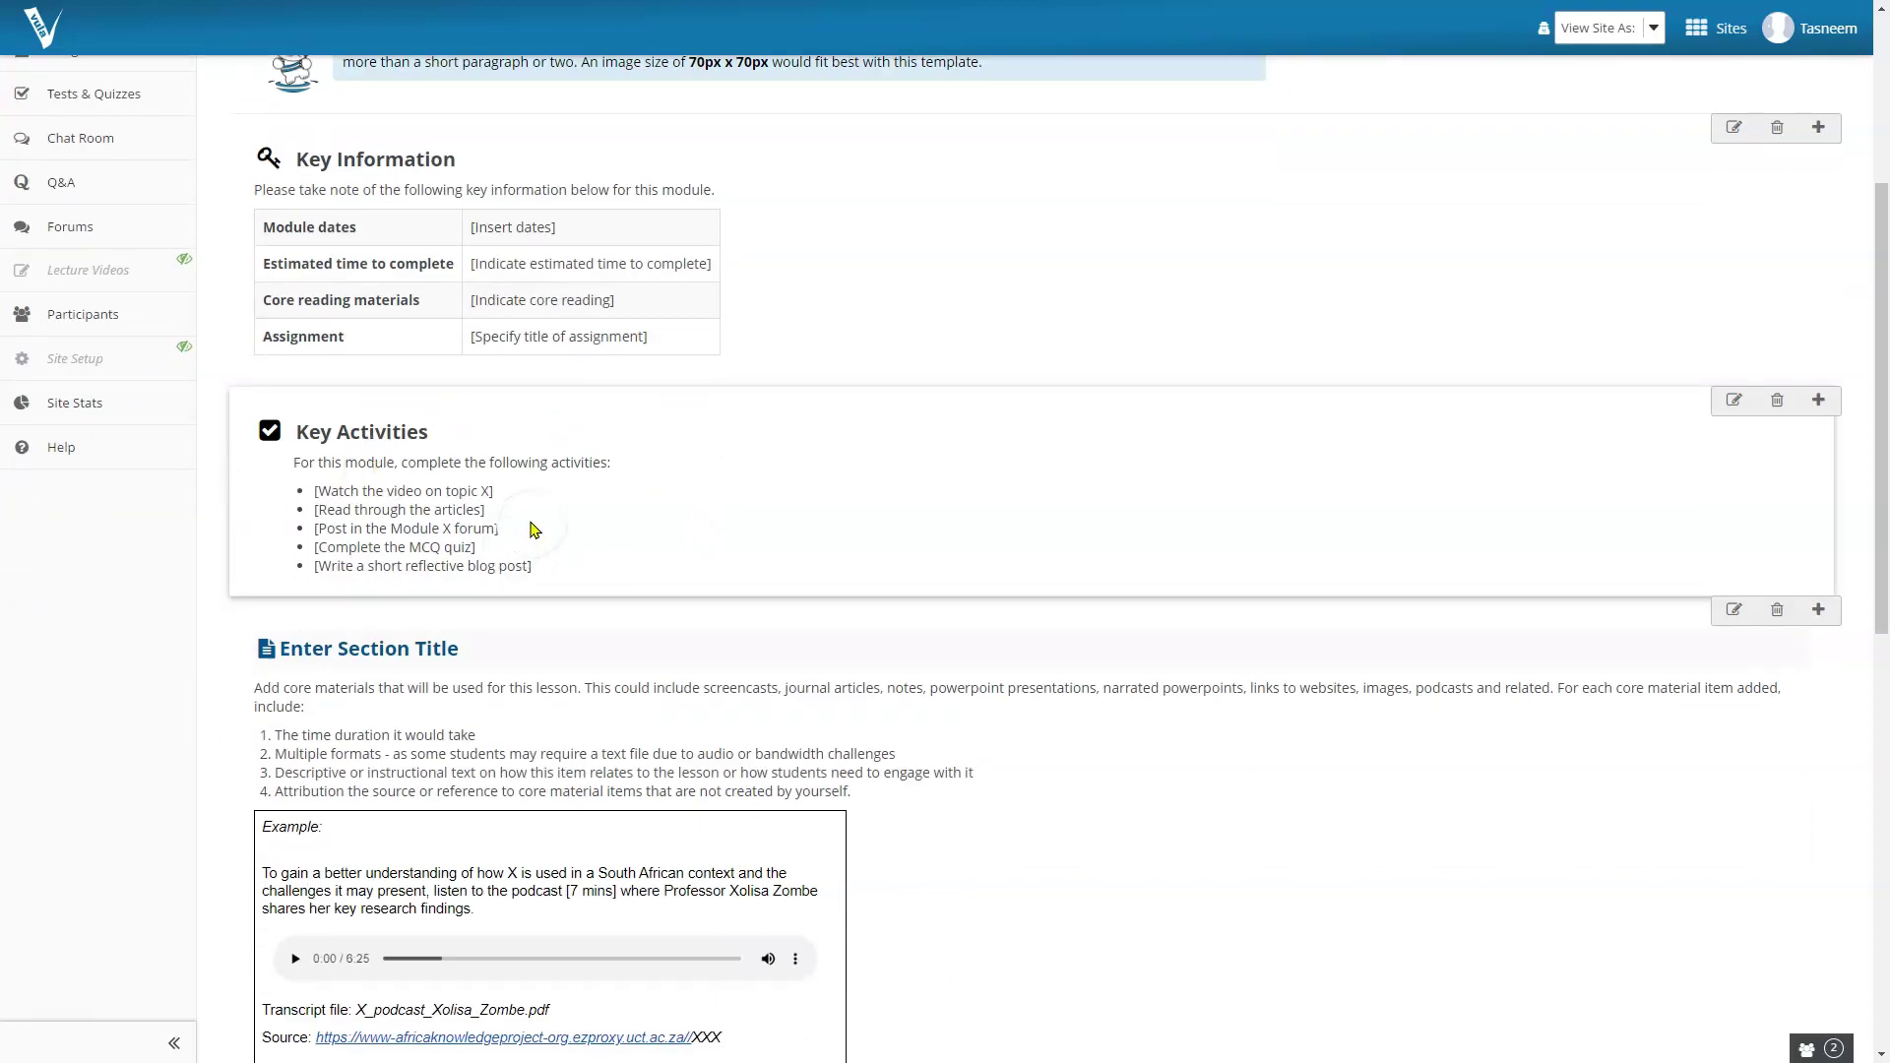
scroll(531, 530, "down", 3)
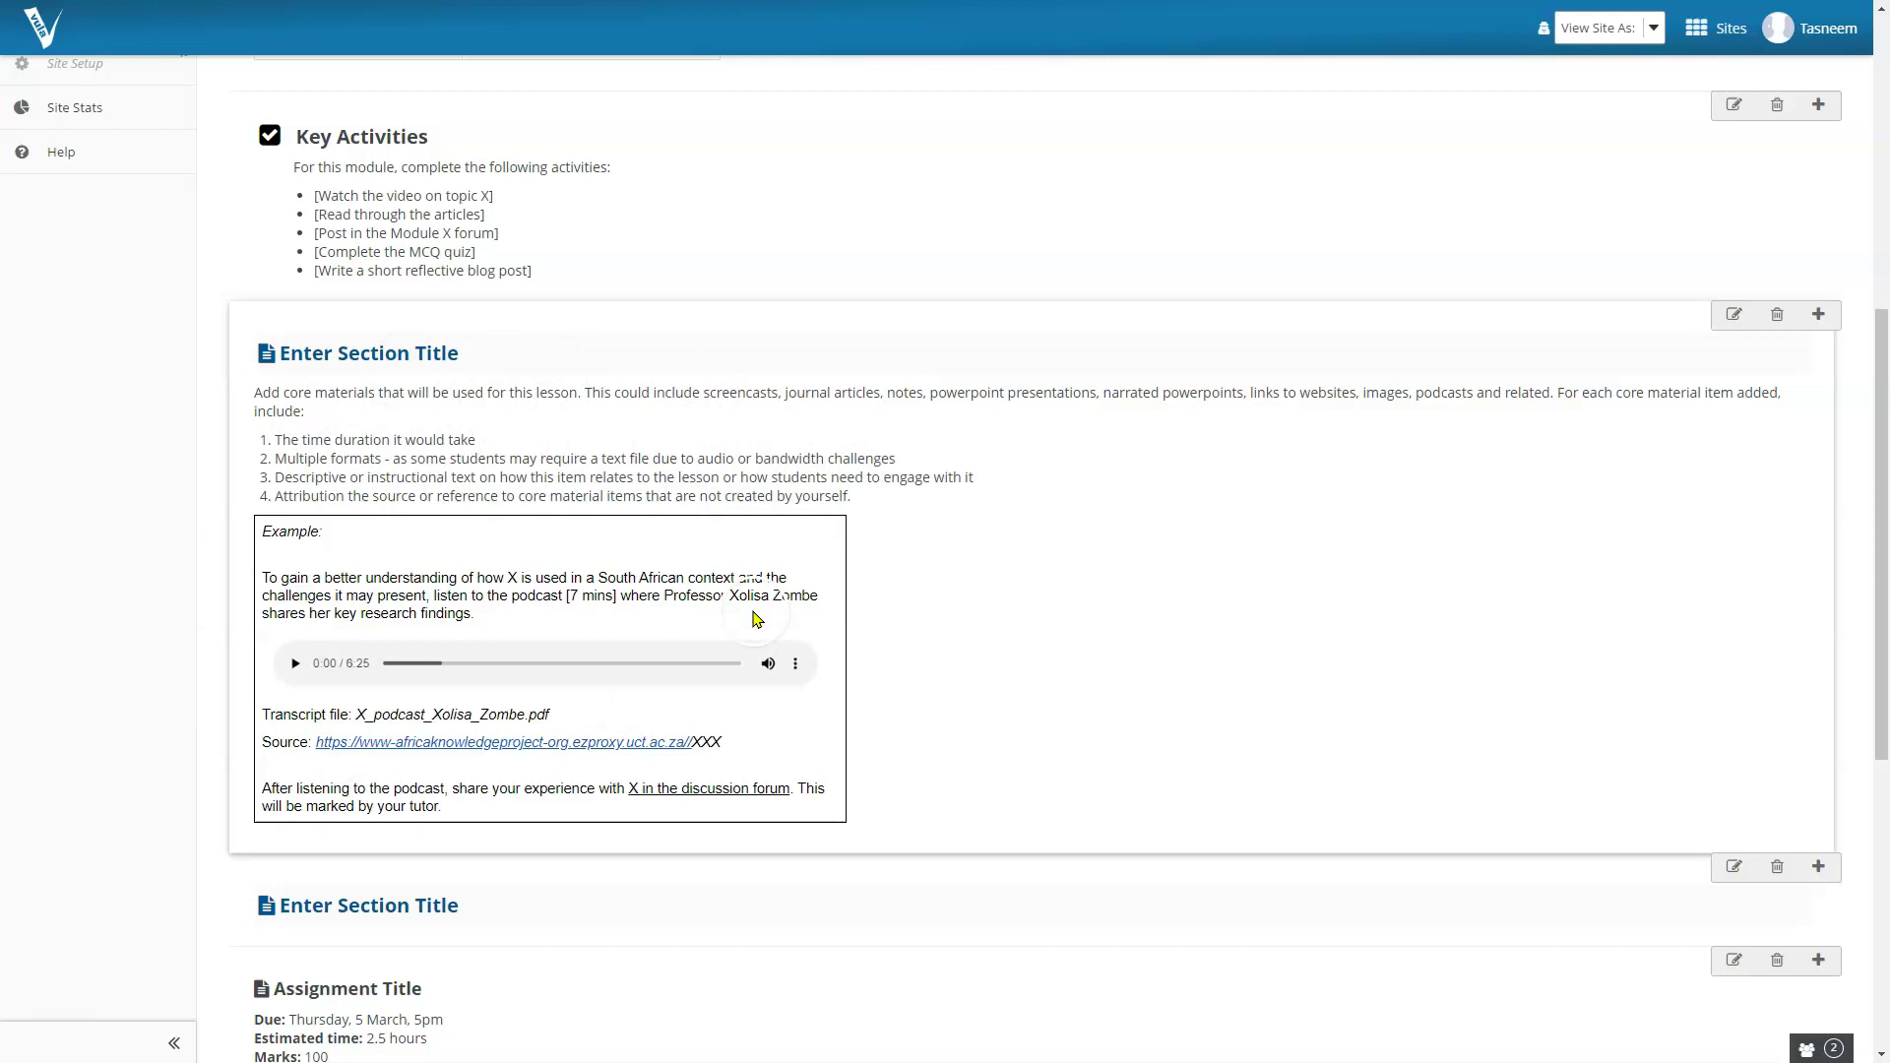
scroll(992, 587, "down", 3)
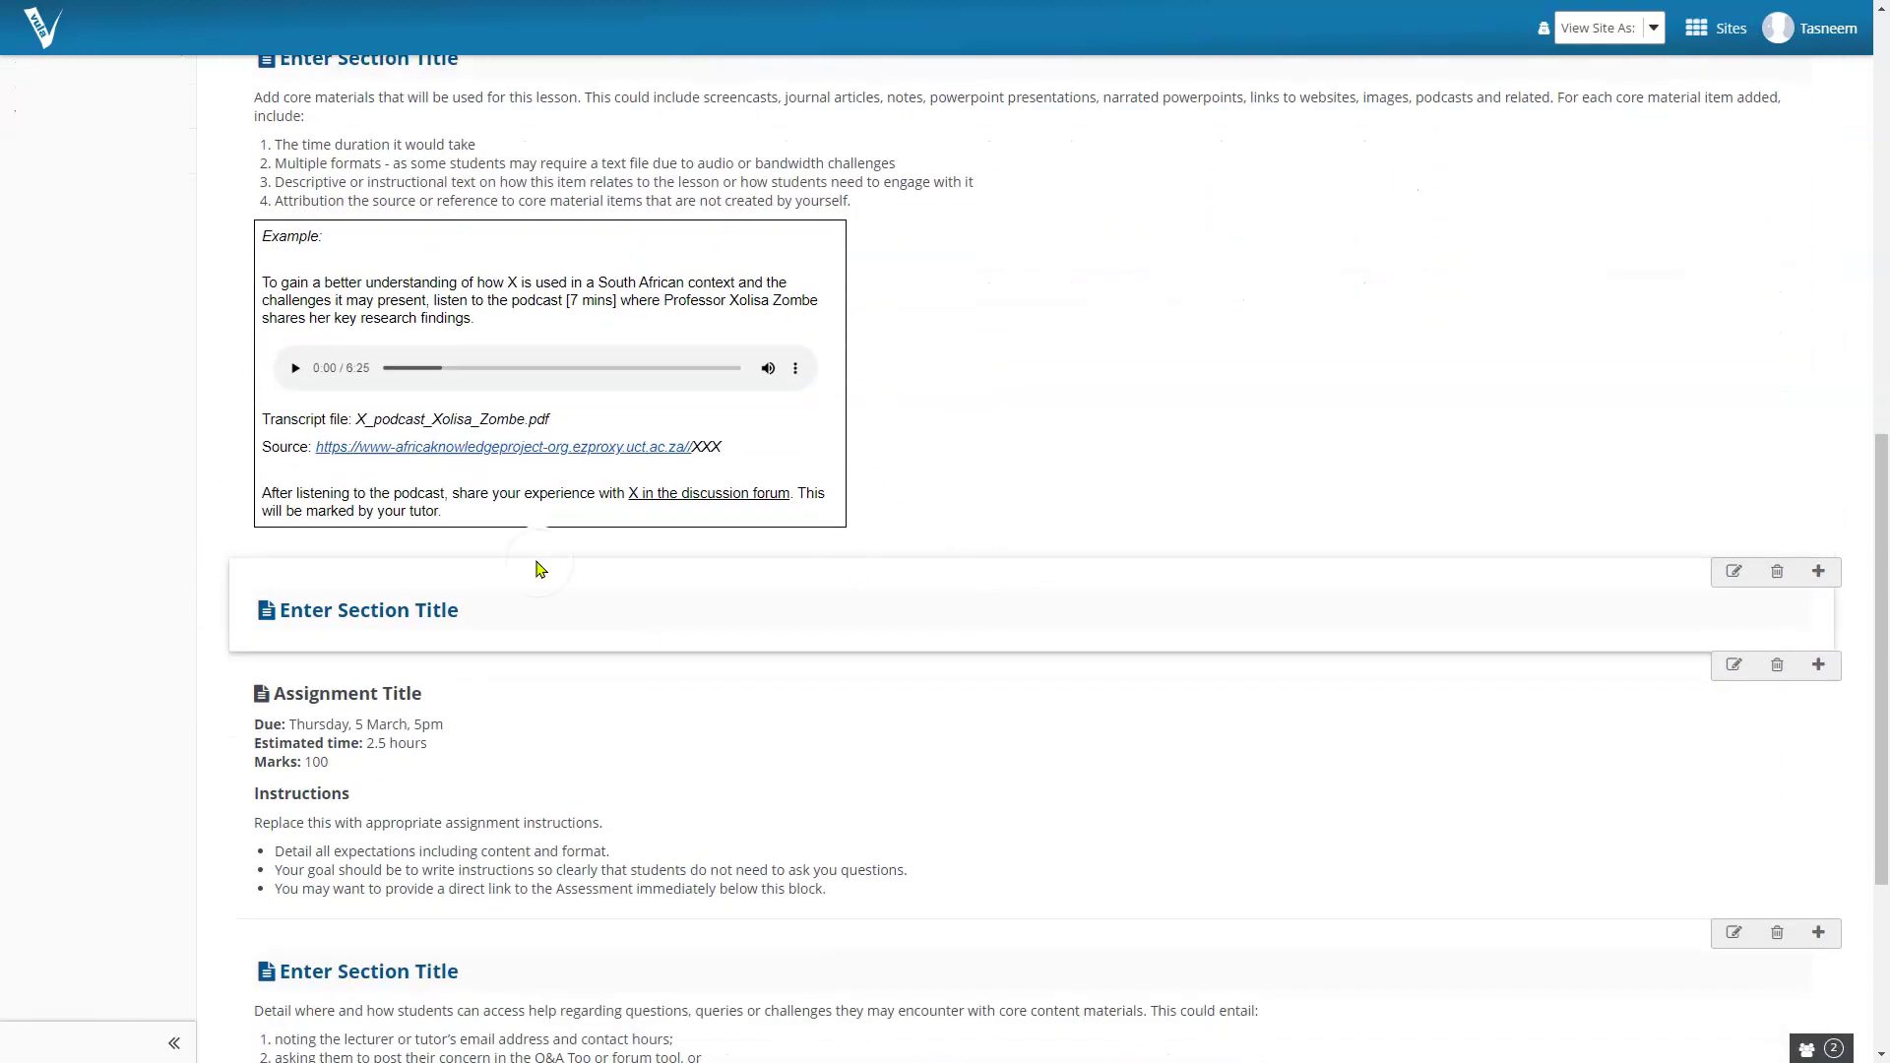
scroll(421, 640, "down", 2)
scroll(420, 640, "down", 2)
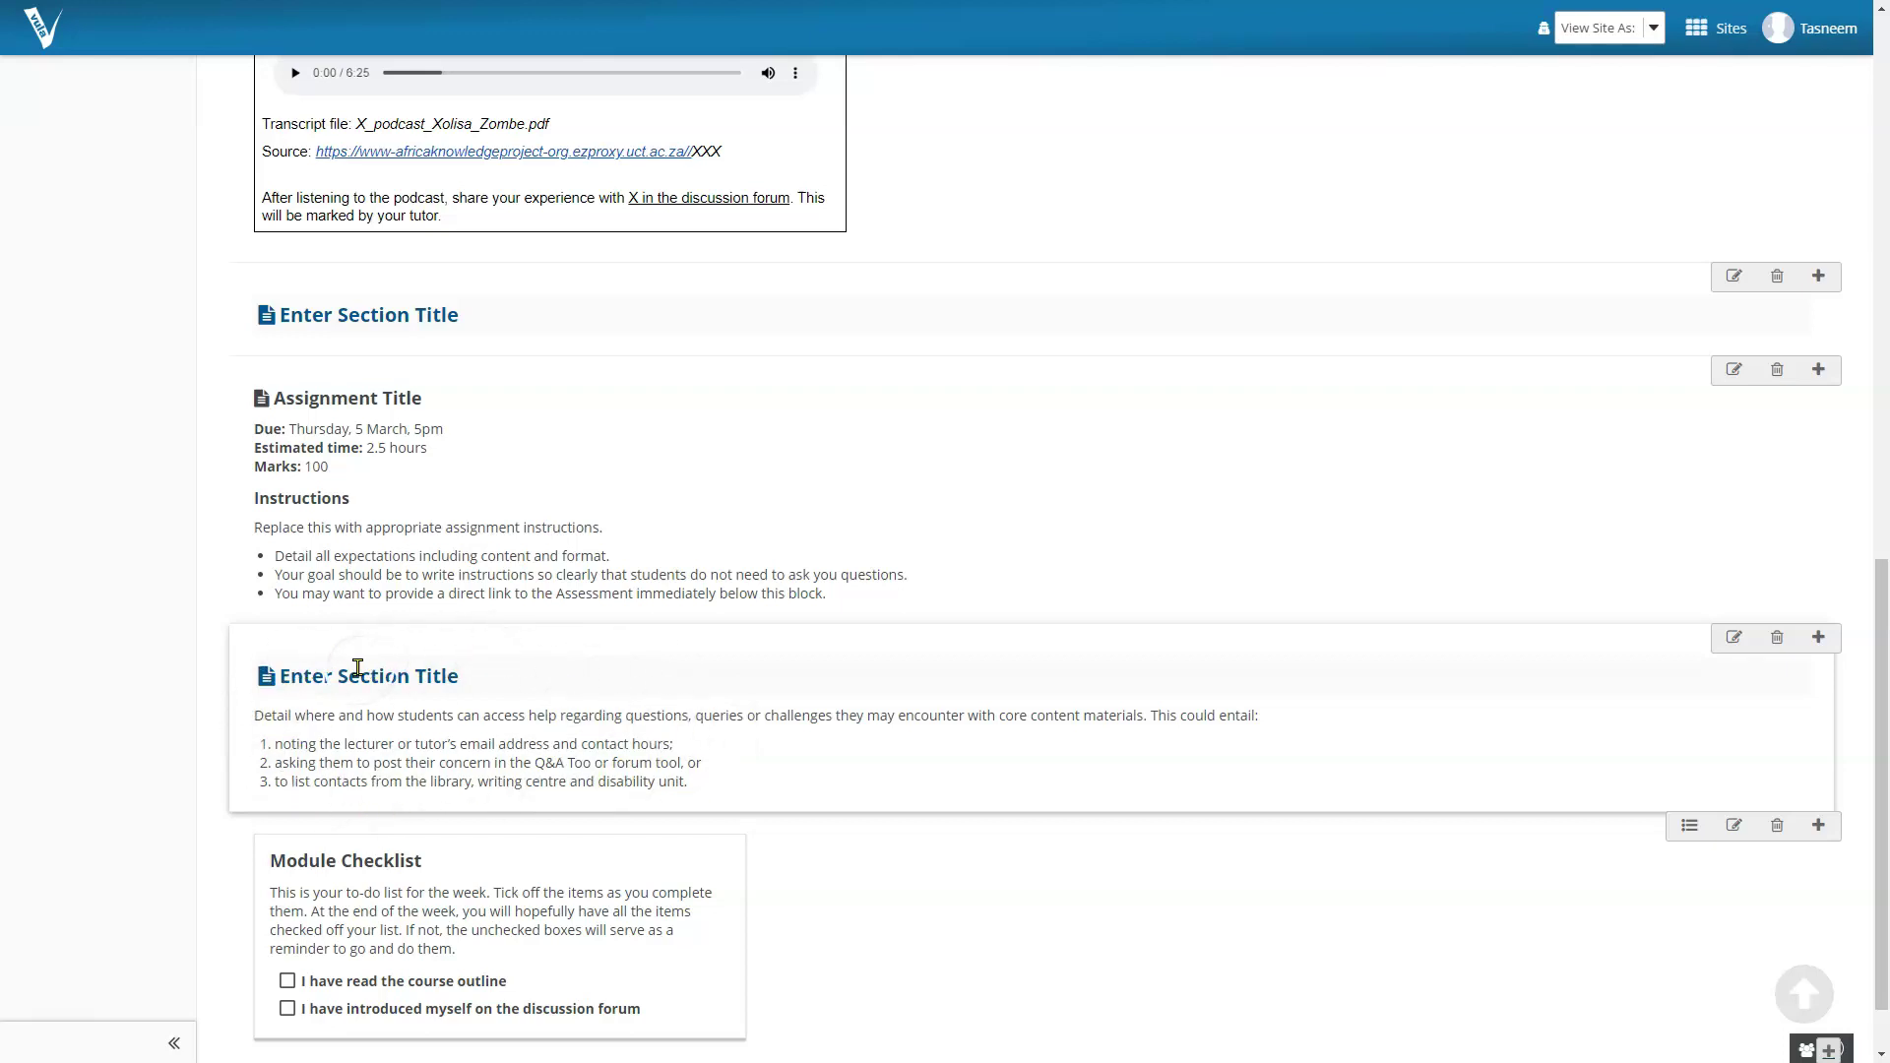
scroll(638, 689, "down", 2)
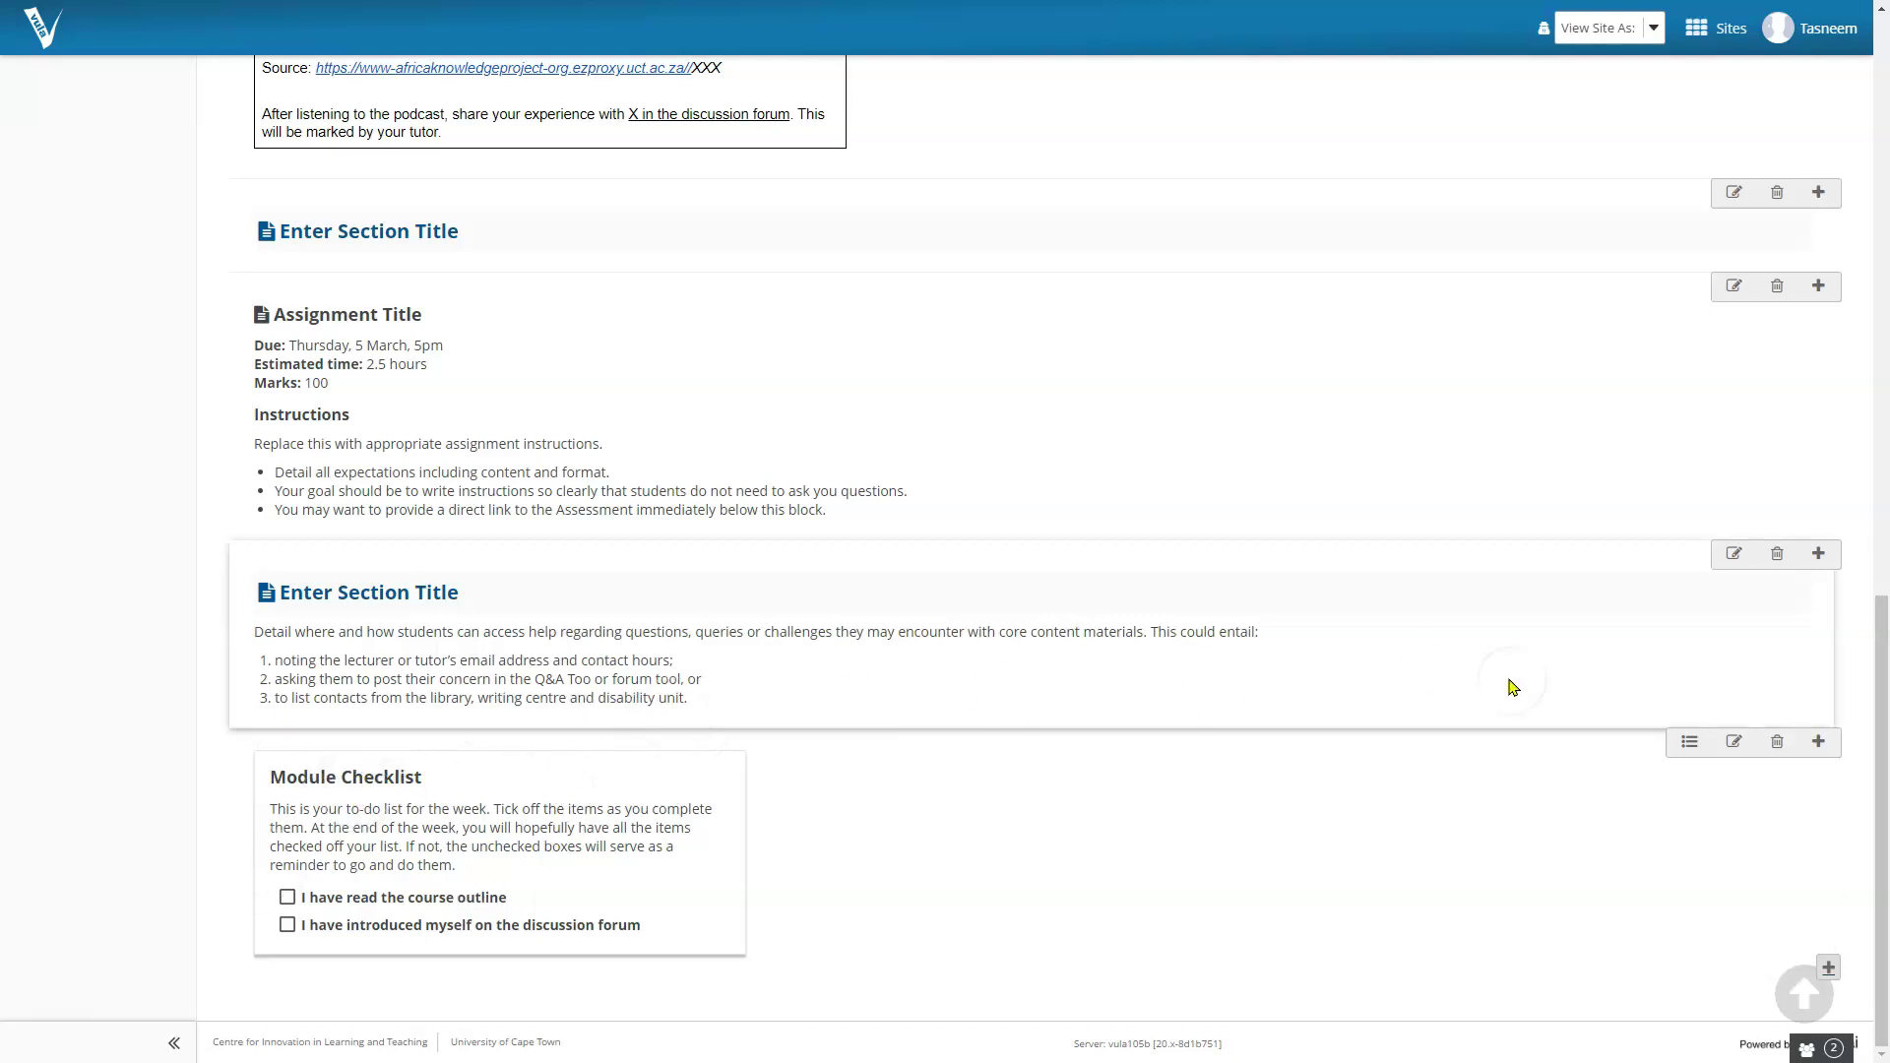
left_click_drag(1882, 748, 1873, 168)
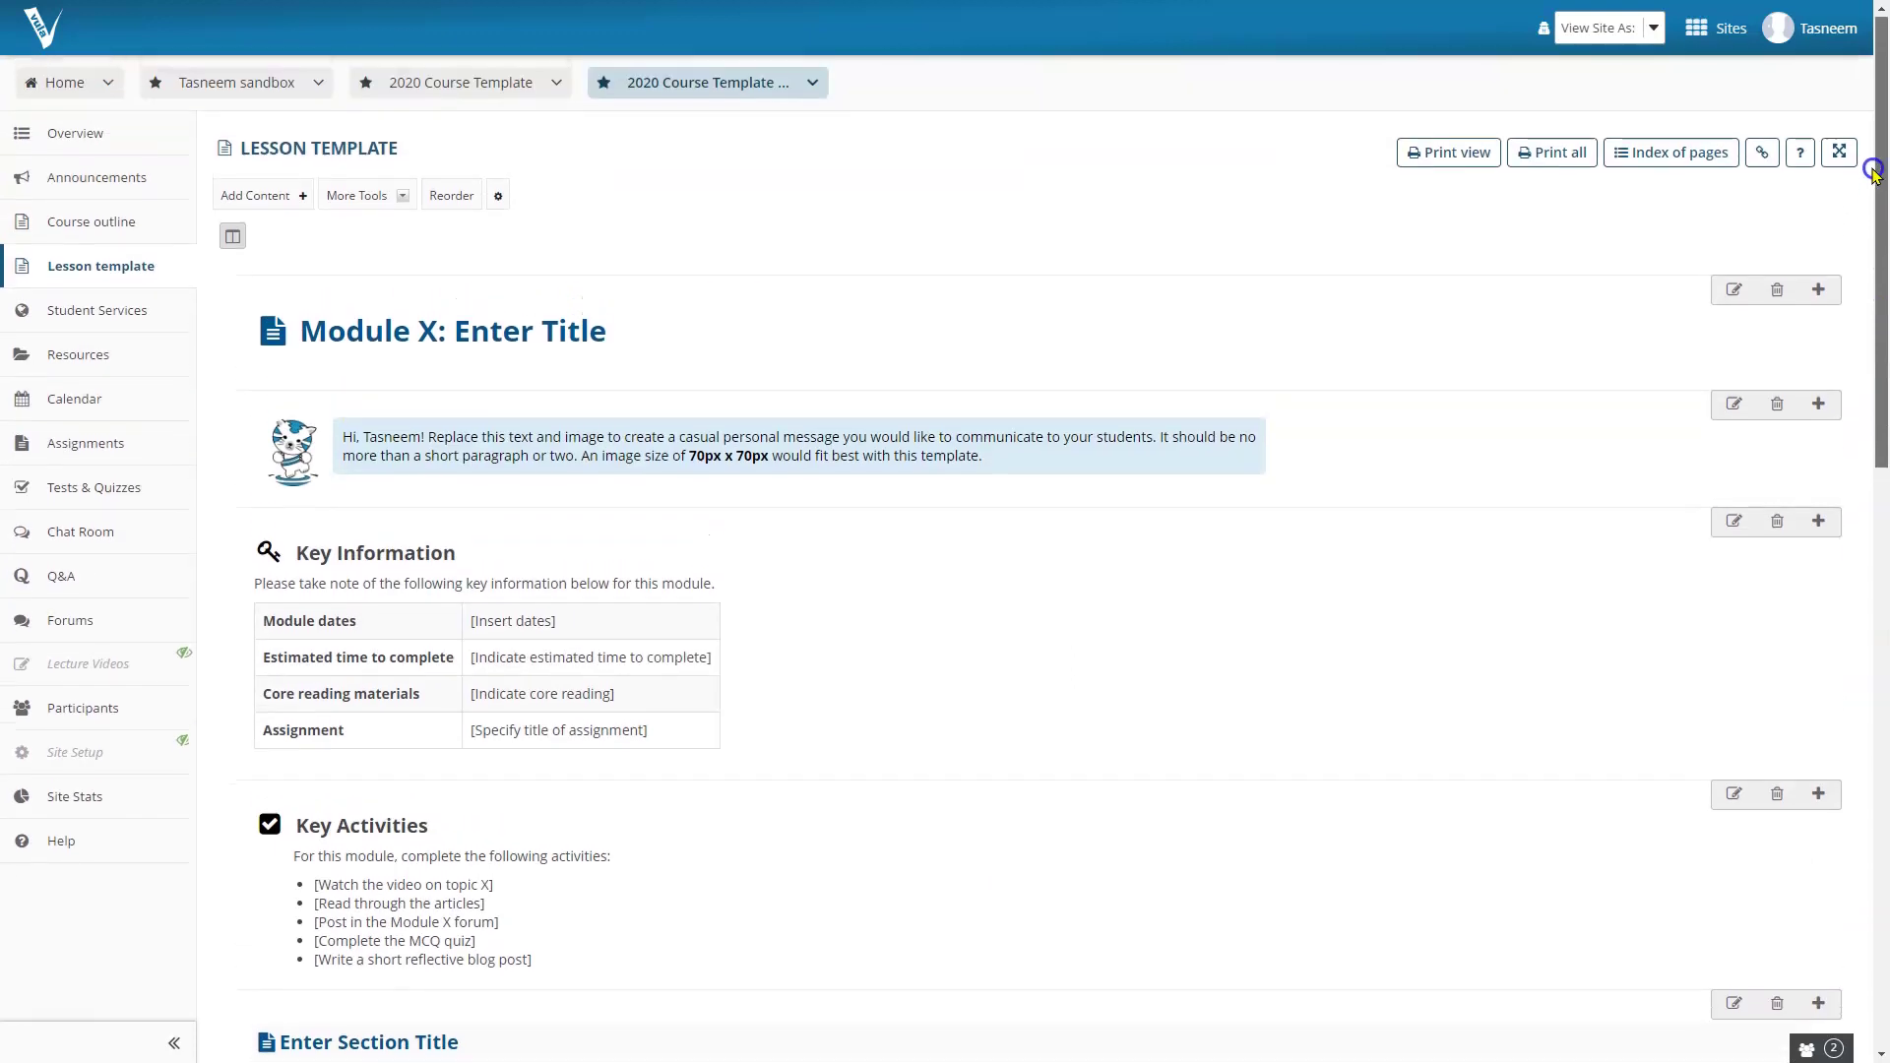
- Open Student Services and review its UCT support list, from COVID-19 and UCT_Cares to Disability Services
left_click(116, 314)
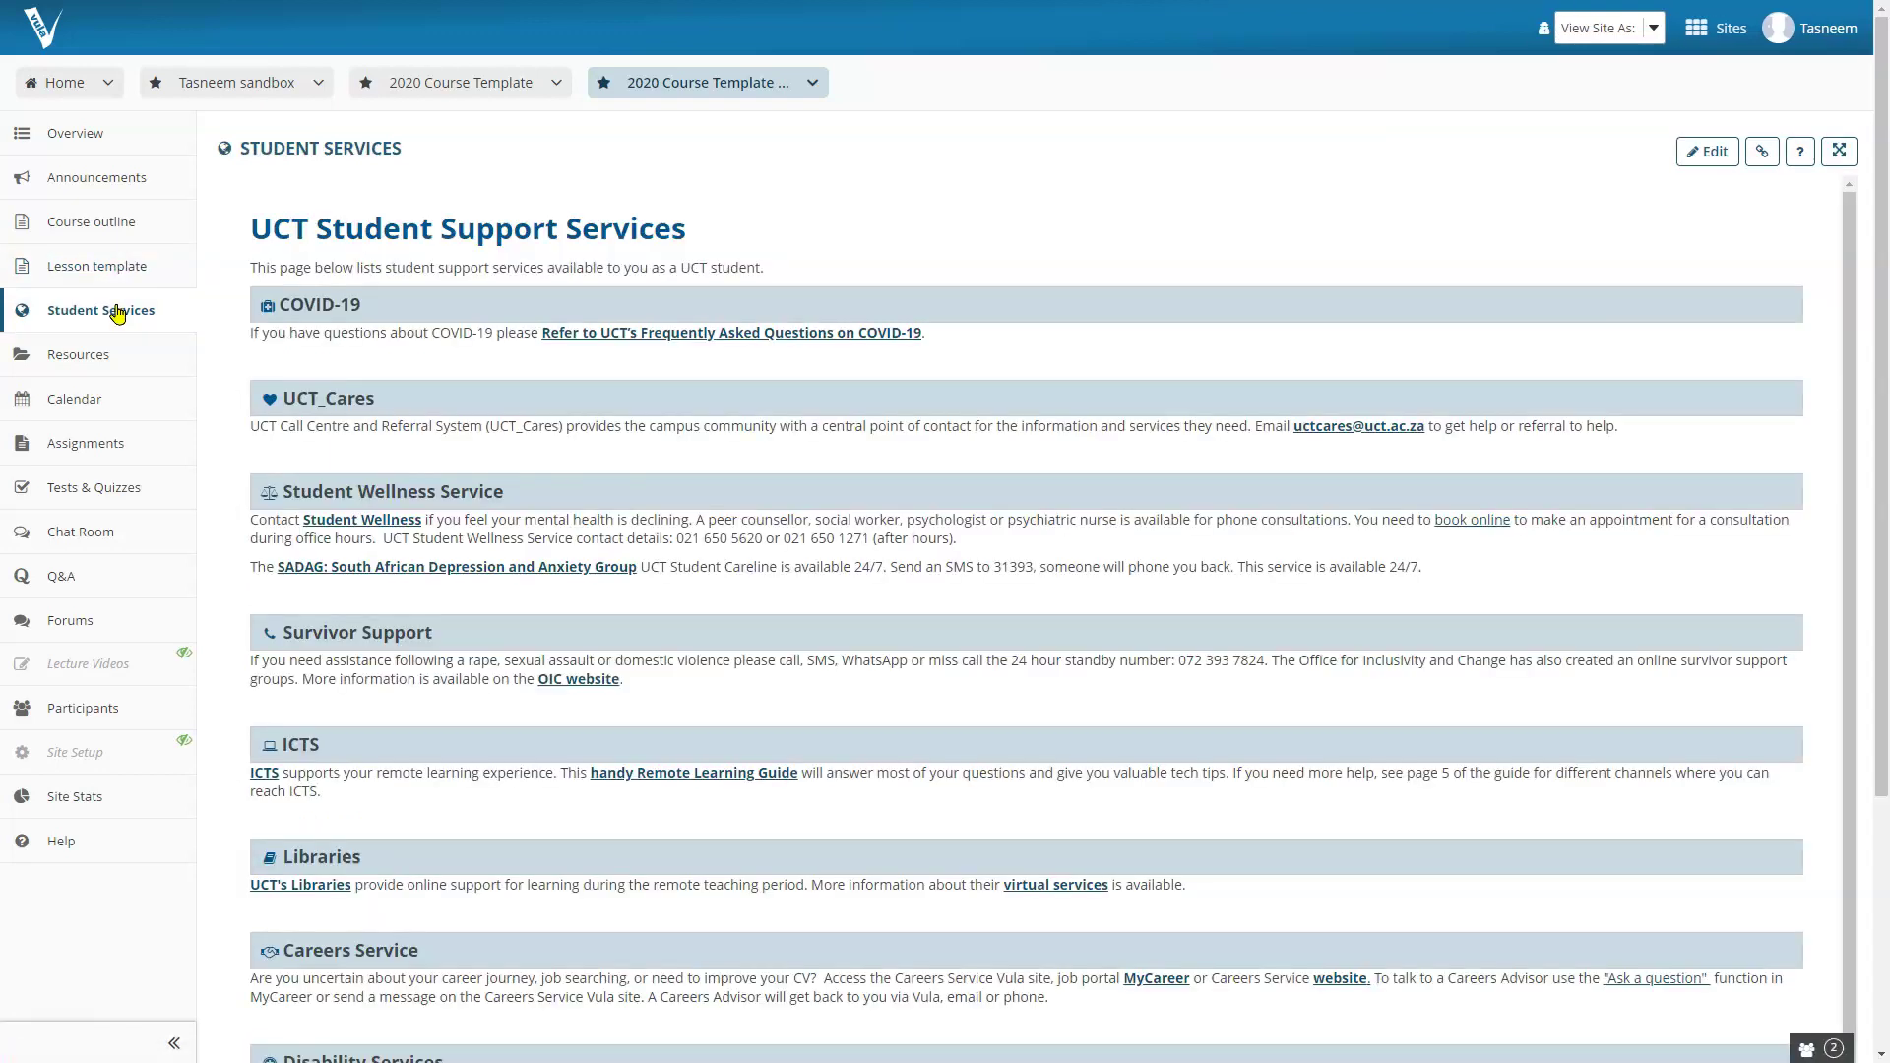
left_click(380, 396)
scroll(608, 458, "down", 1)
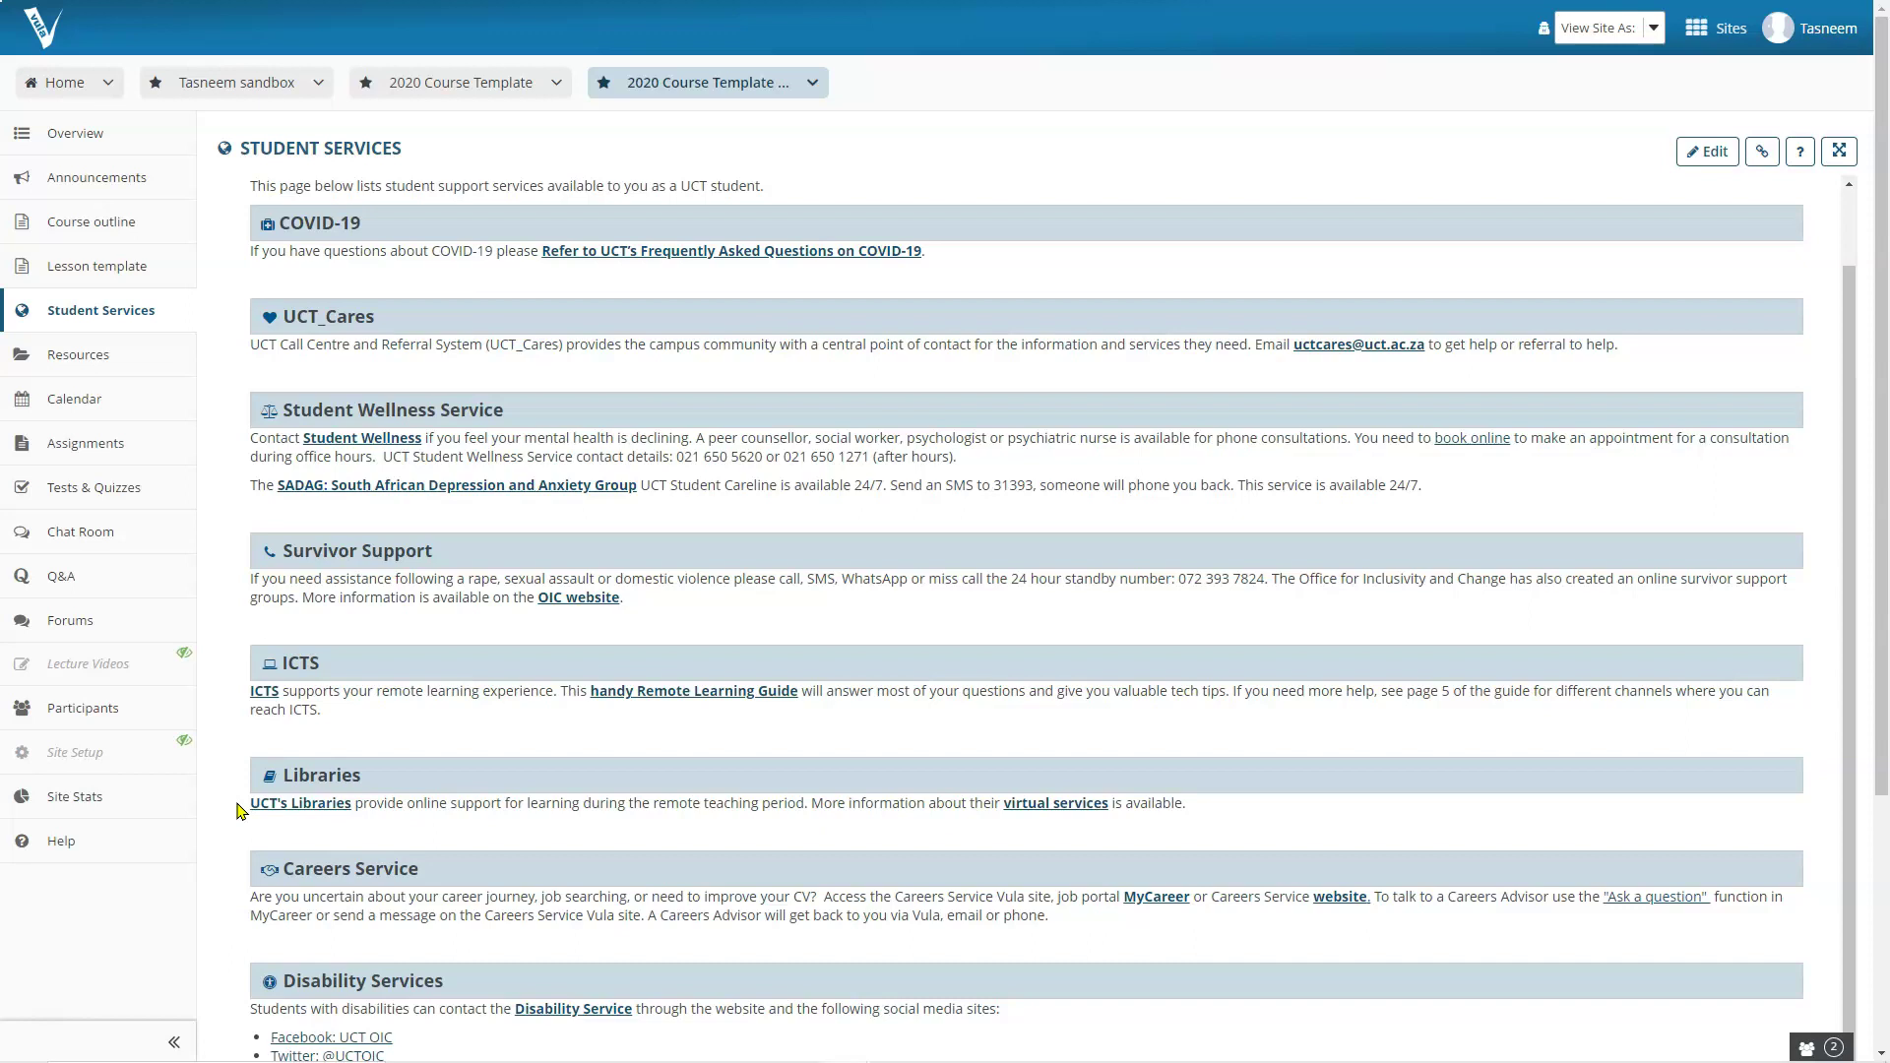
- From the Home site, start a new site in Worksite Setup using 'Create site from template'
left_click(49, 87)
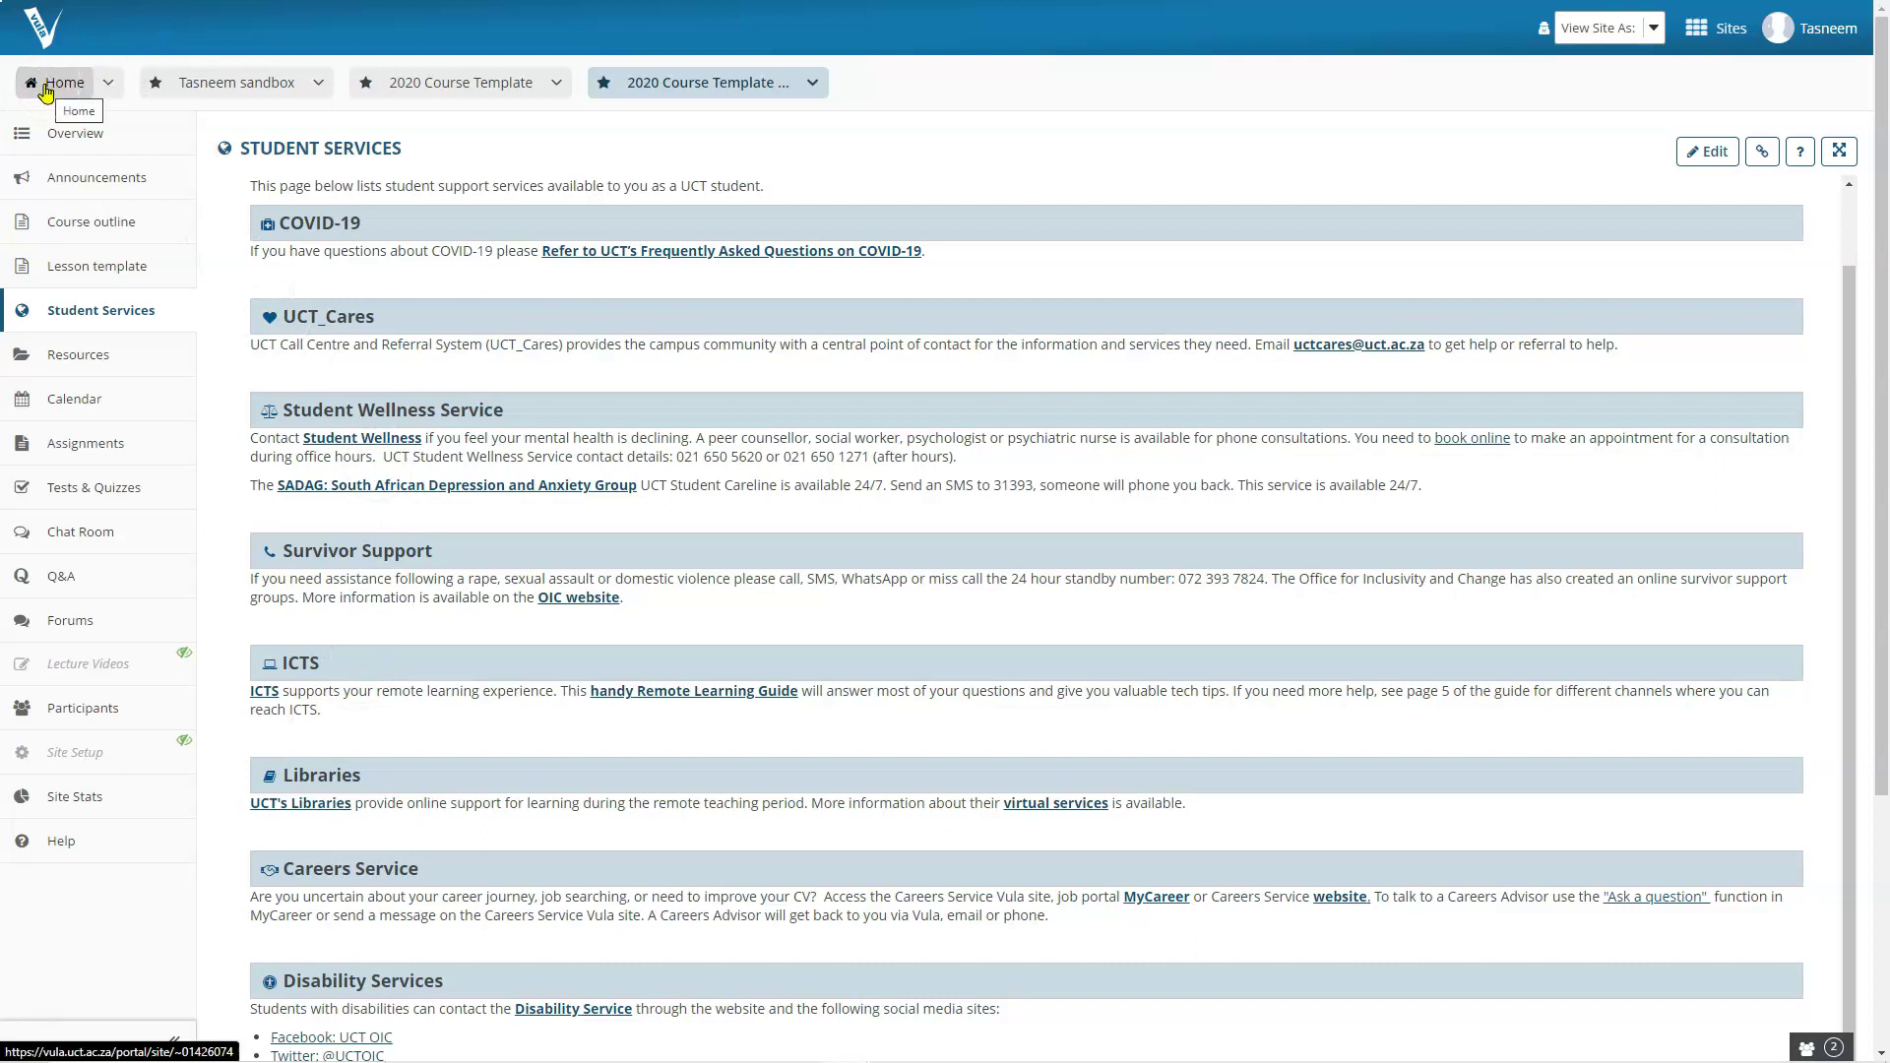
left_click(48, 92)
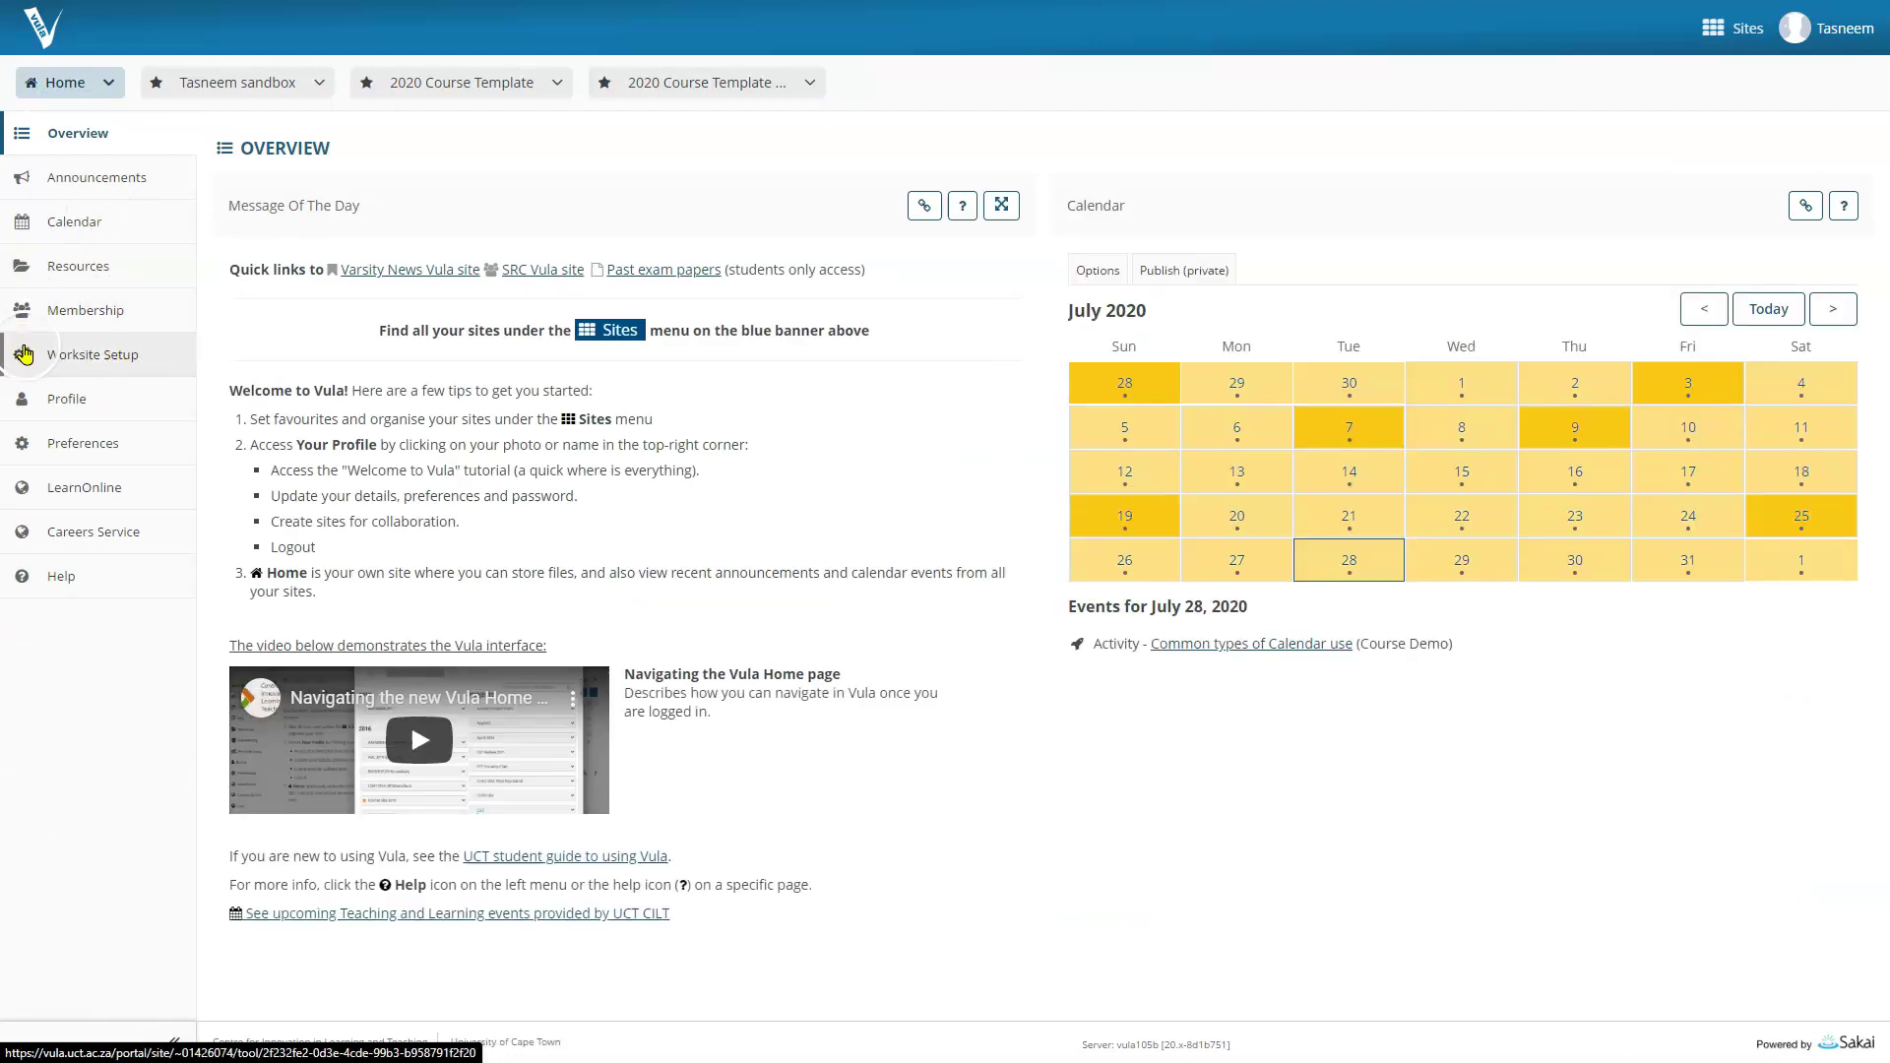
left_click(126, 363)
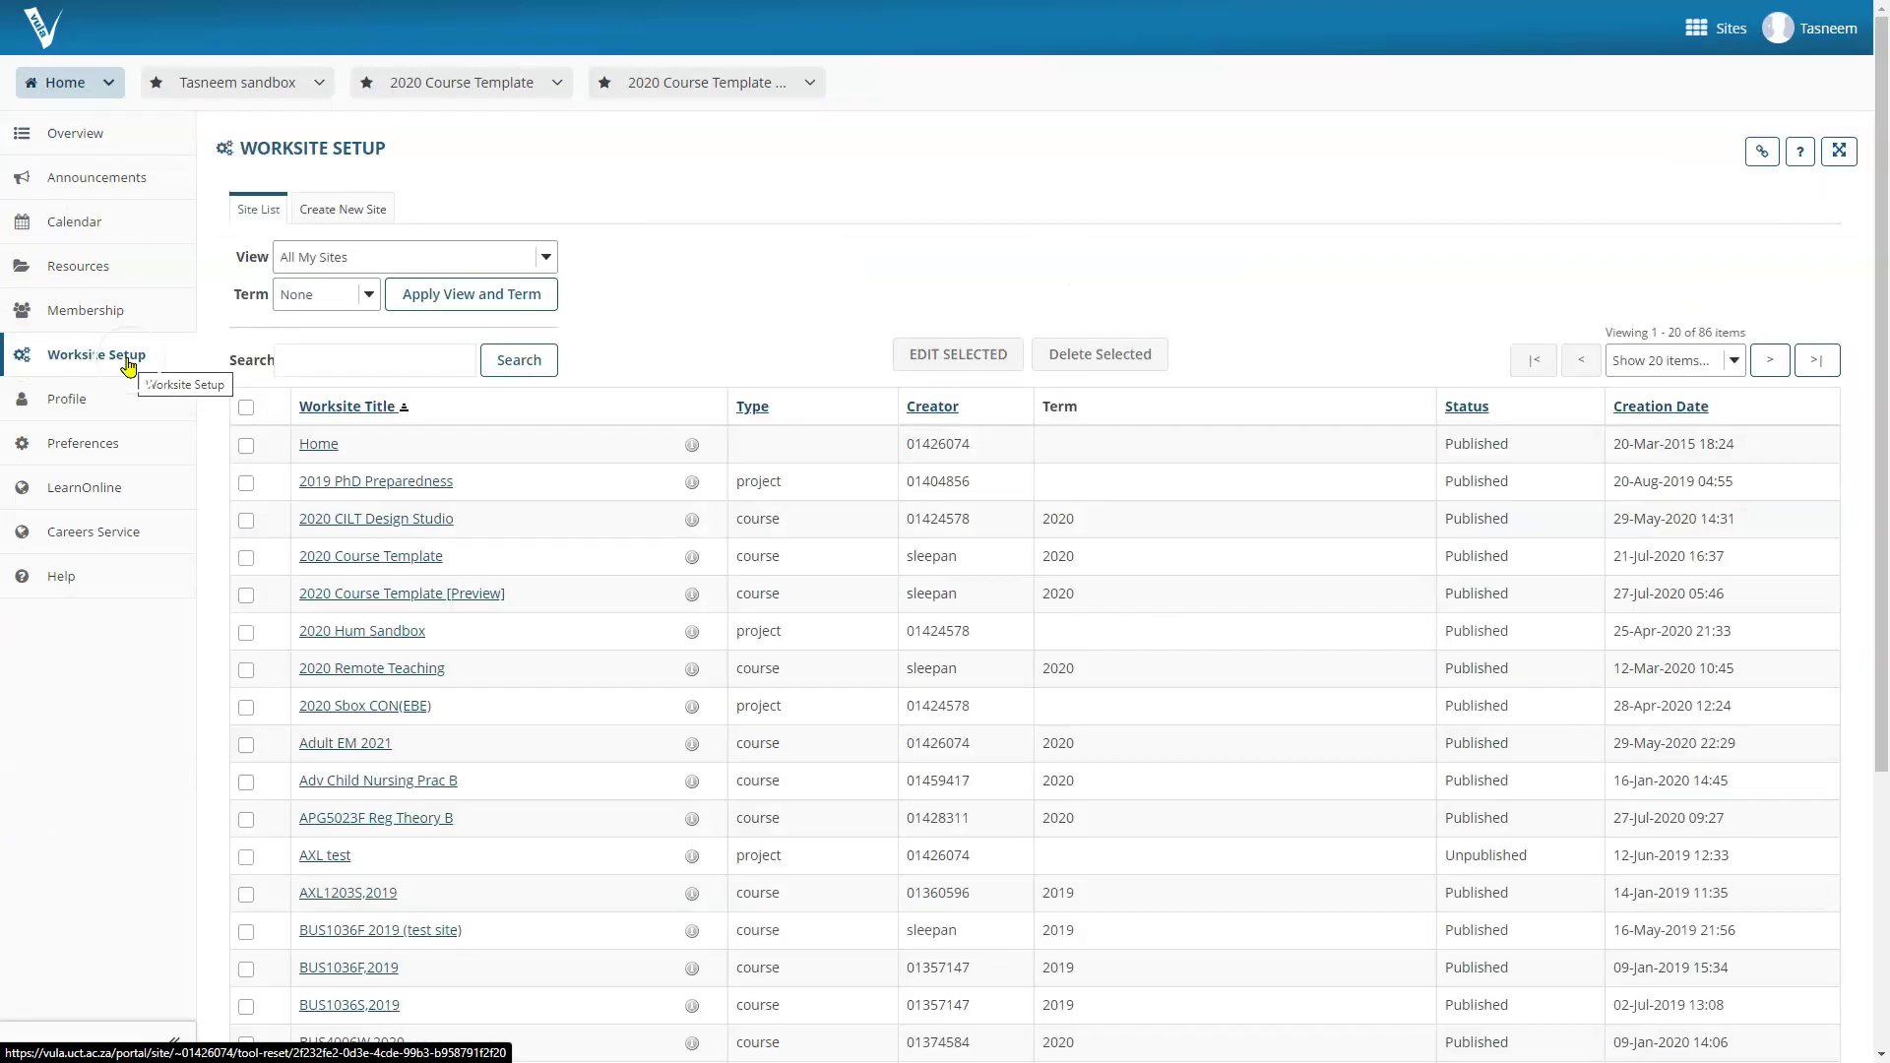
left_click(360, 217)
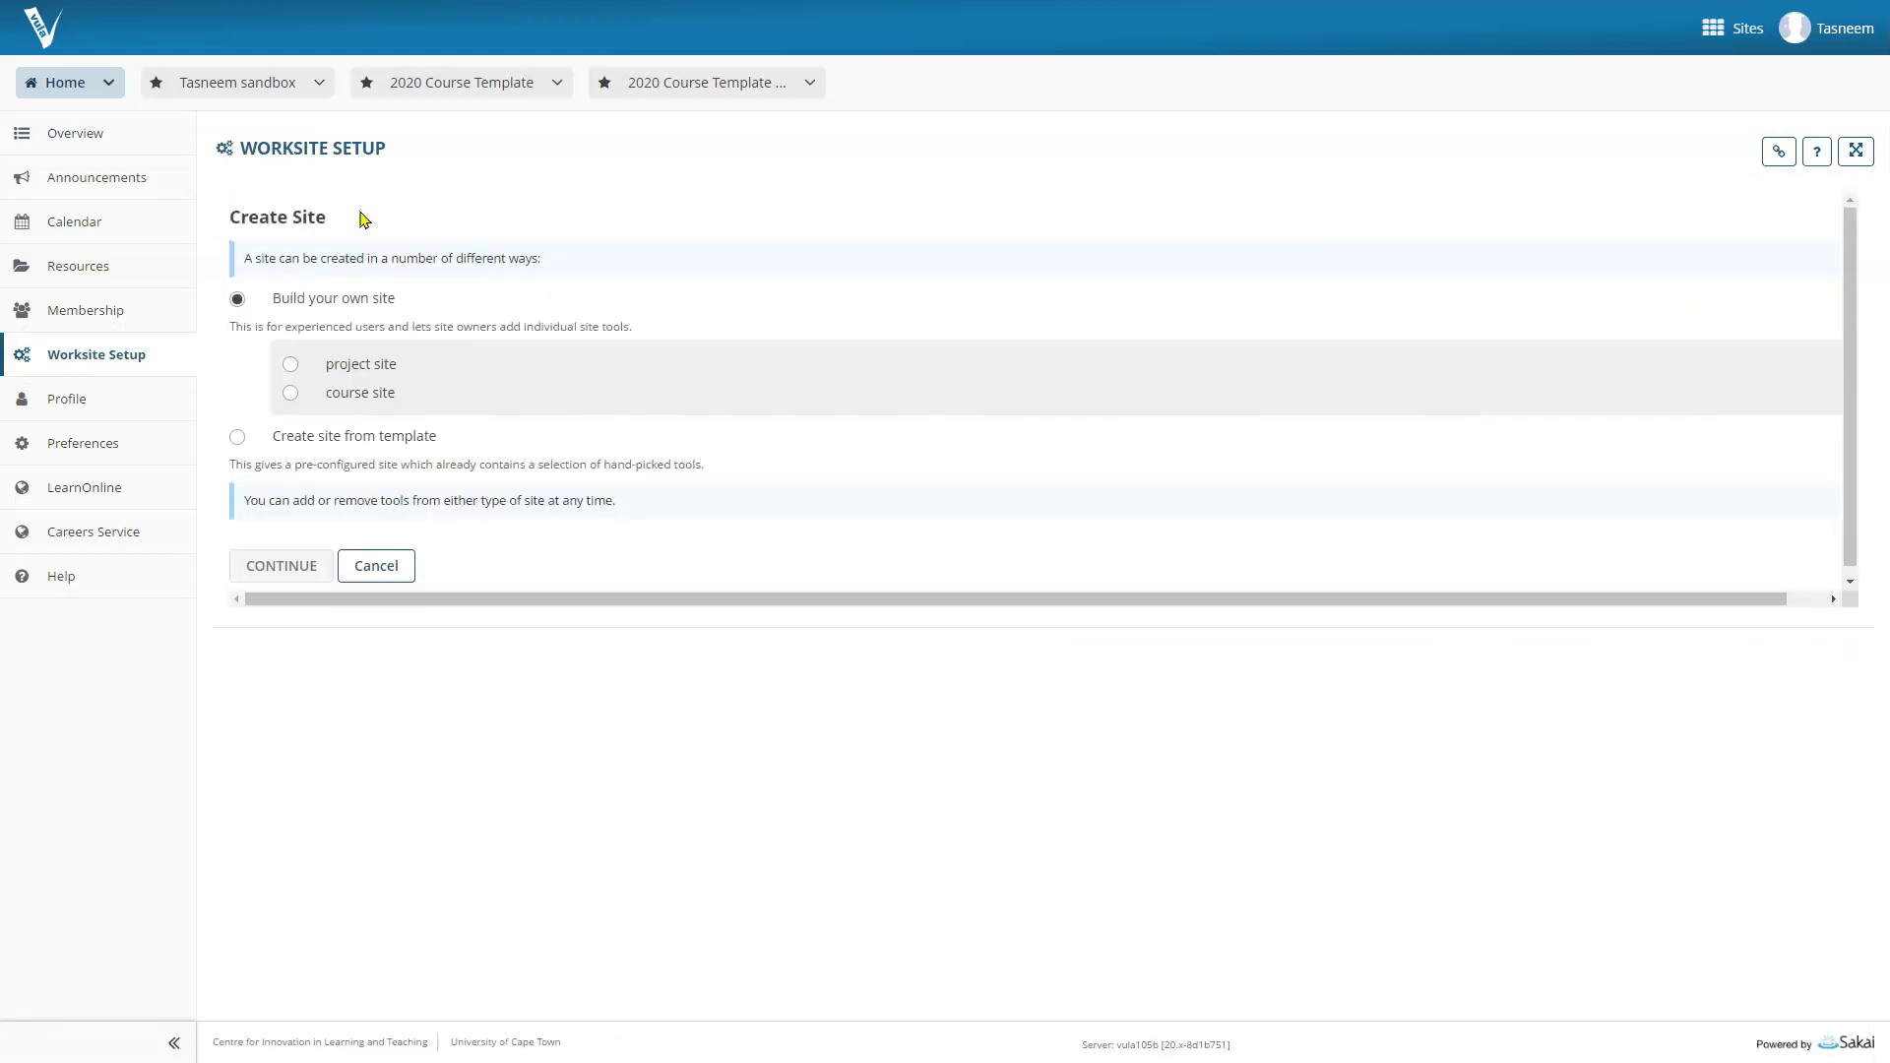
left_click(239, 437)
left_click(239, 437)
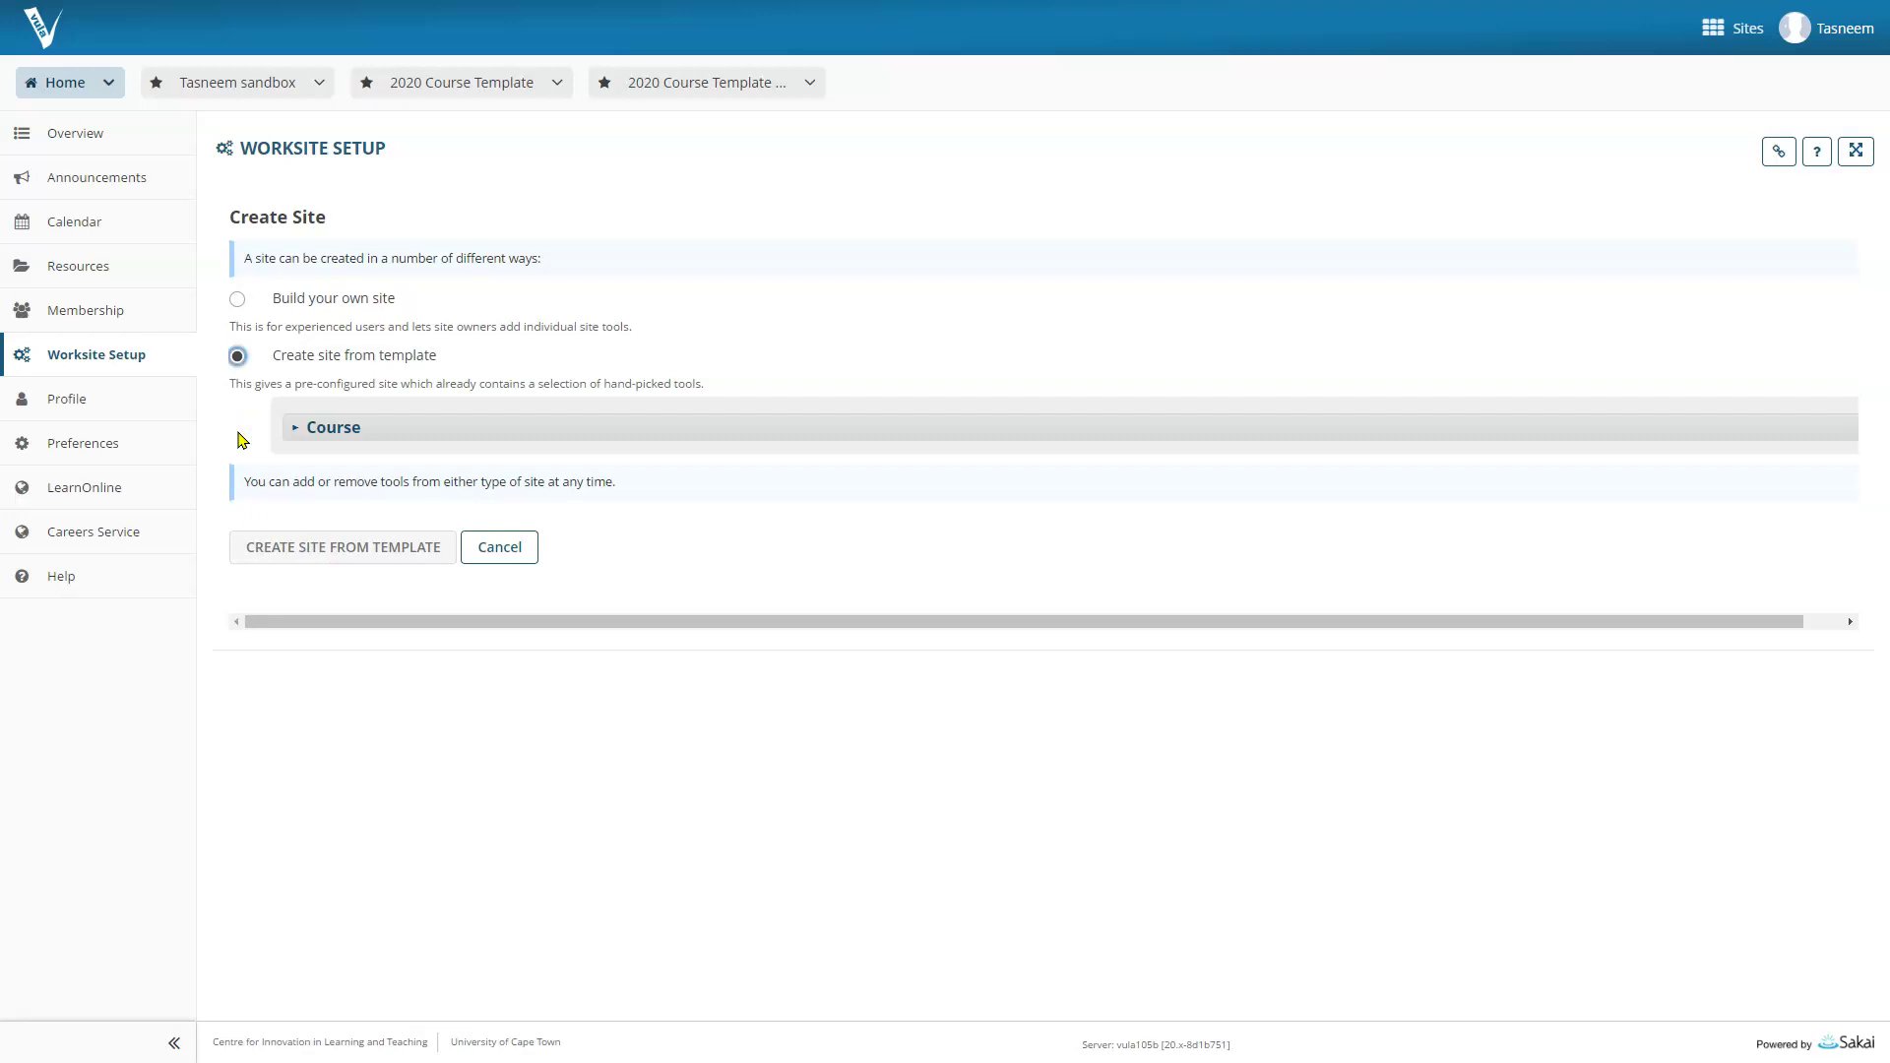
- Select the 2020 Course Template with term 2020 and continue to roster selection
left_click(293, 431)
left_click(297, 470)
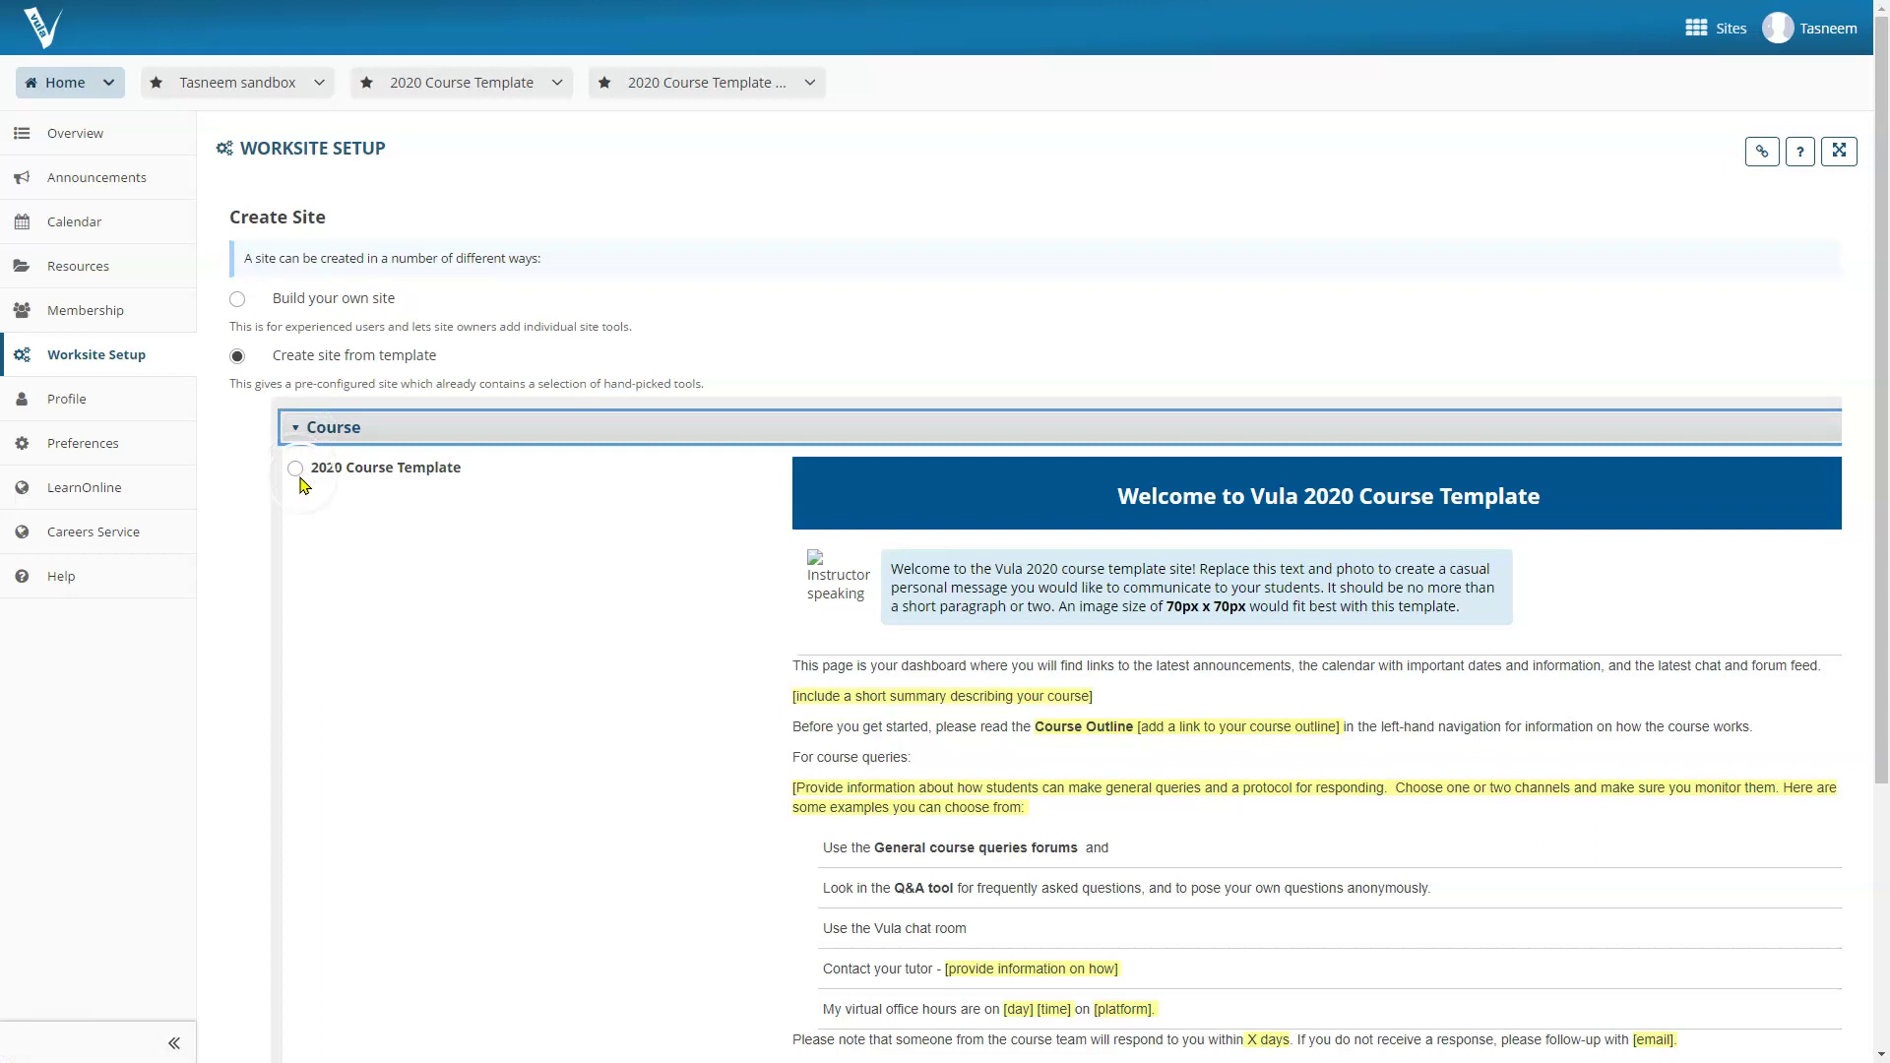
left_click(299, 474)
scroll(300, 477, "down", 4)
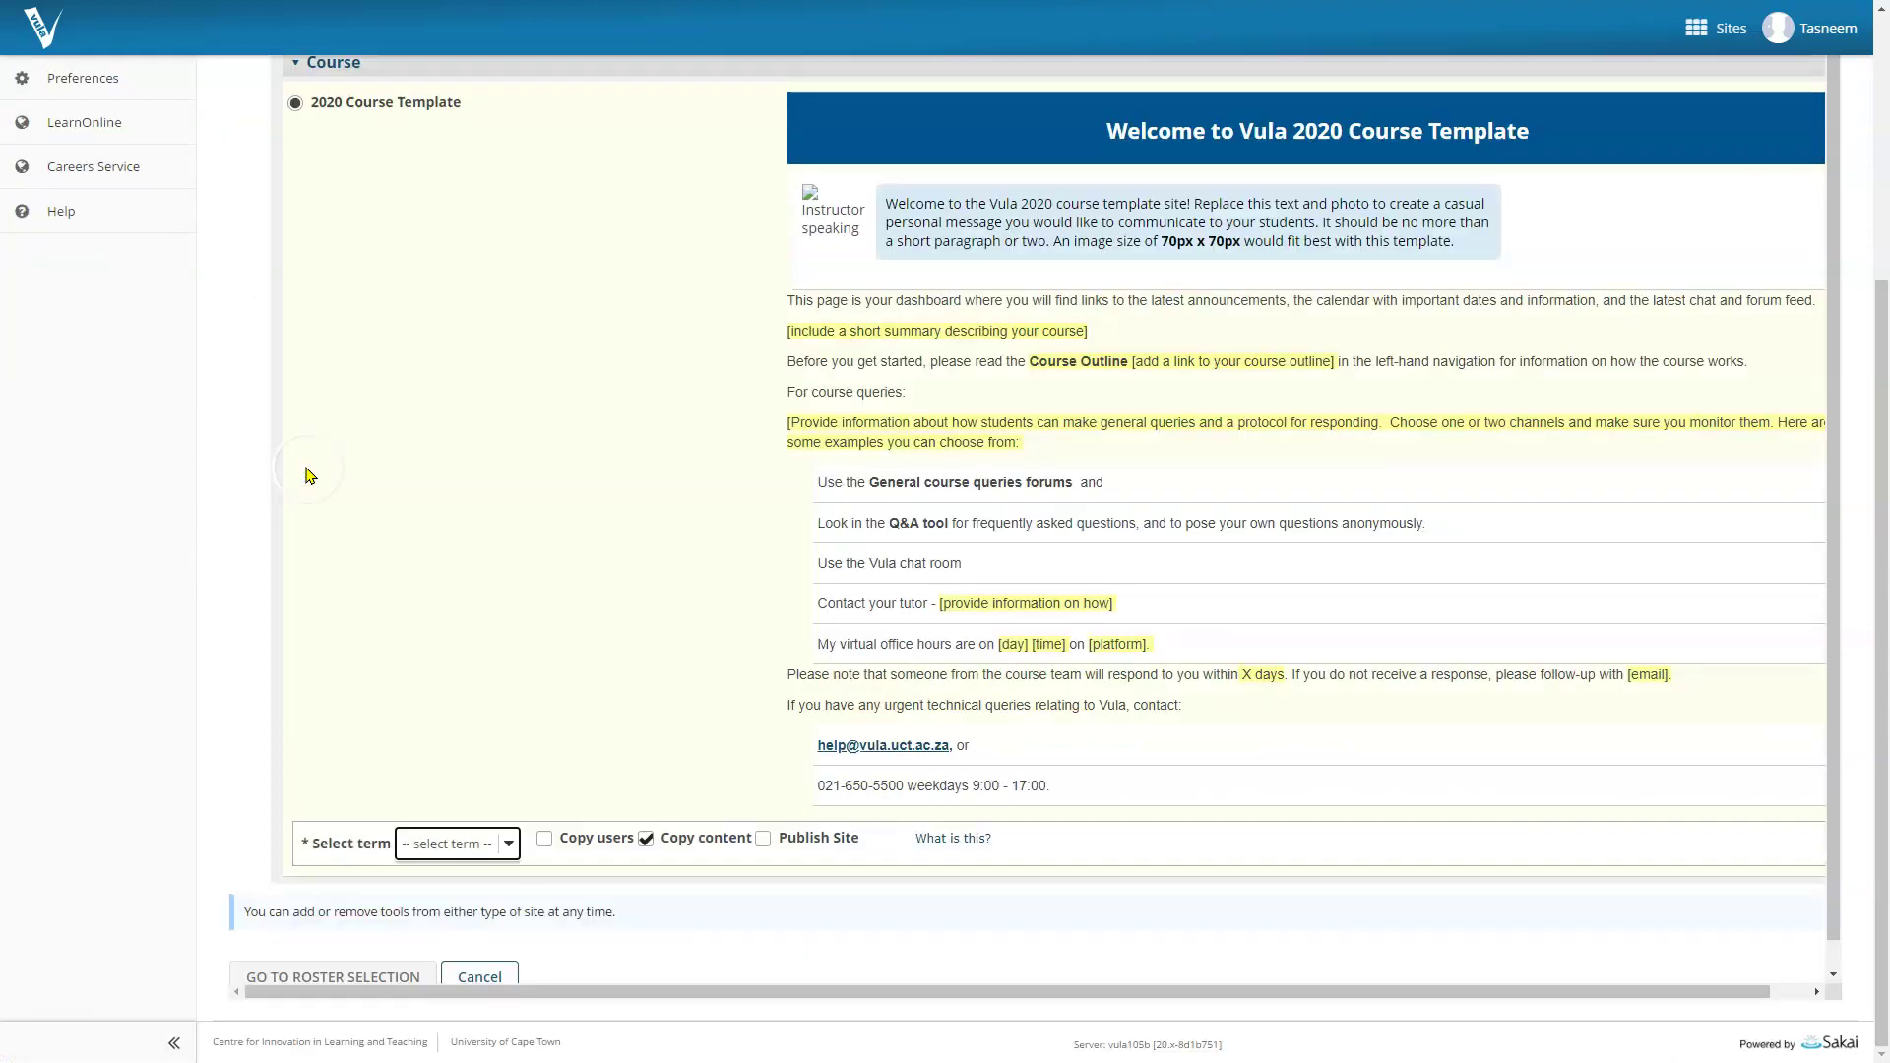
scroll(311, 478, "down", 1)
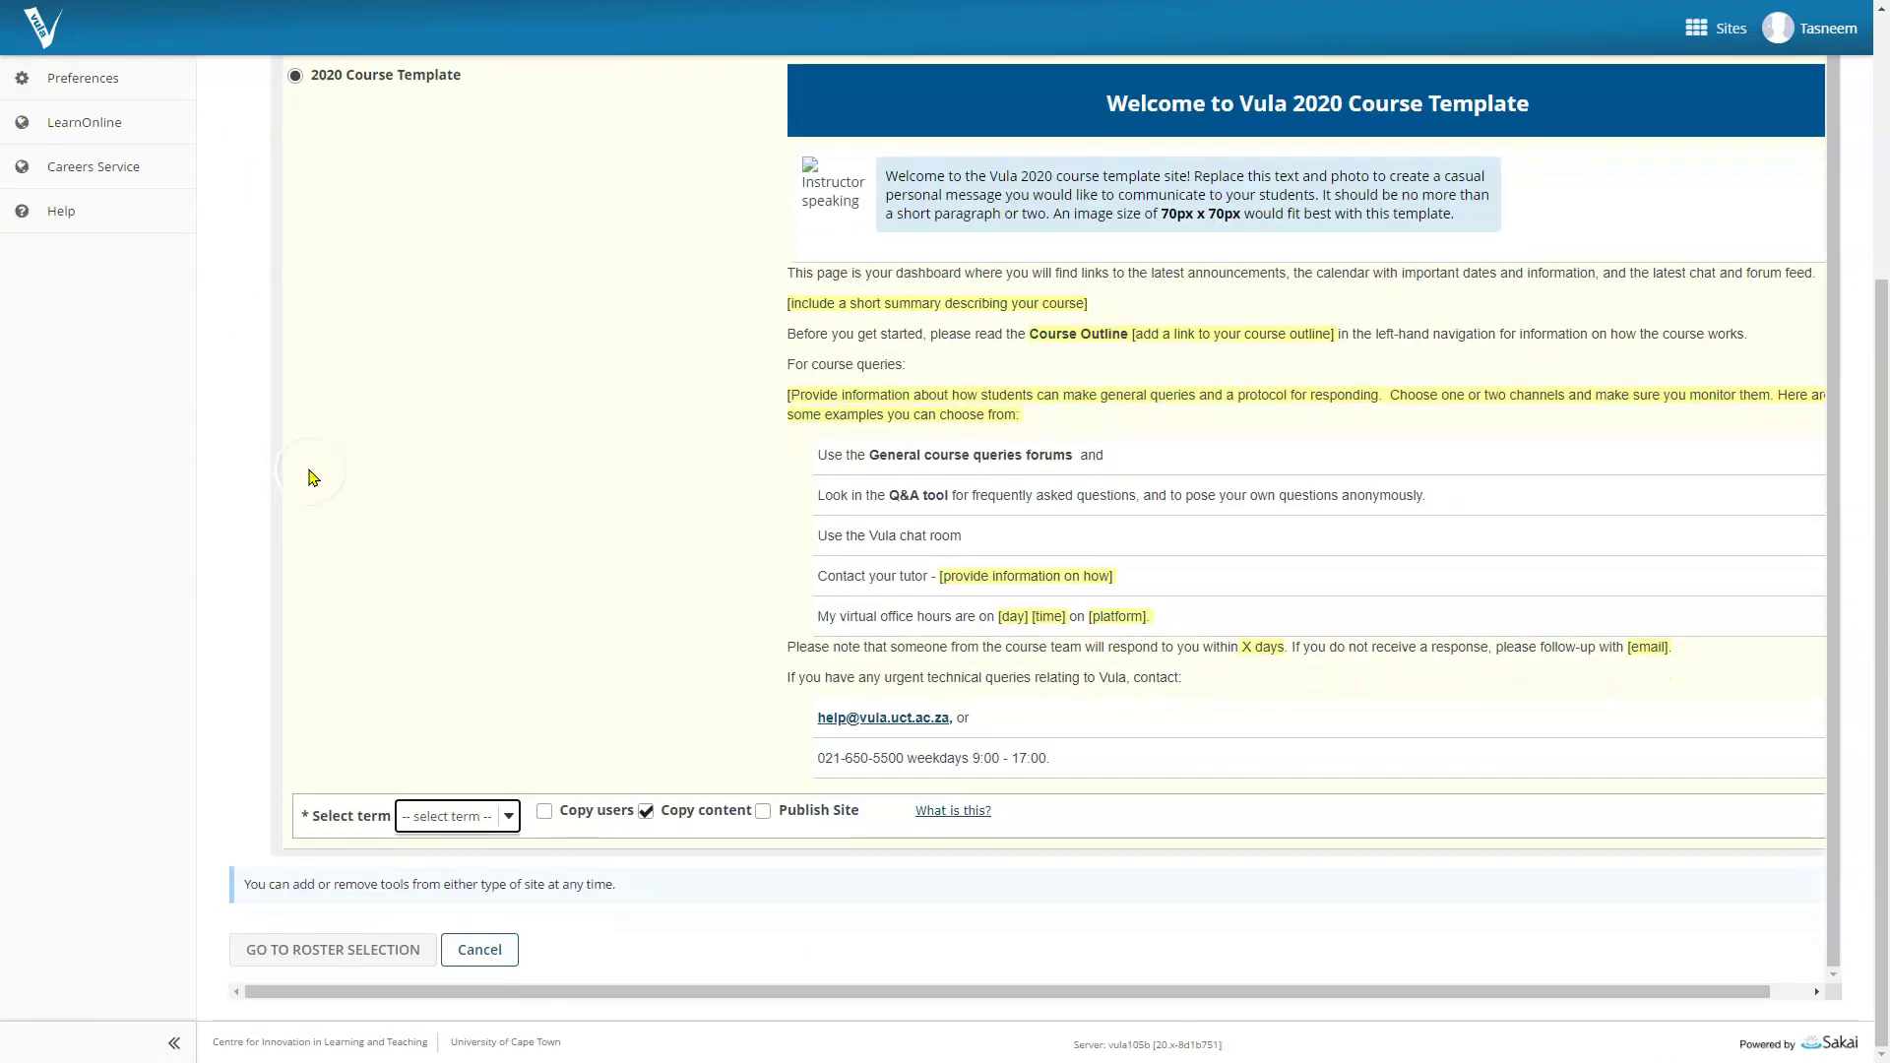
left_click(445, 817)
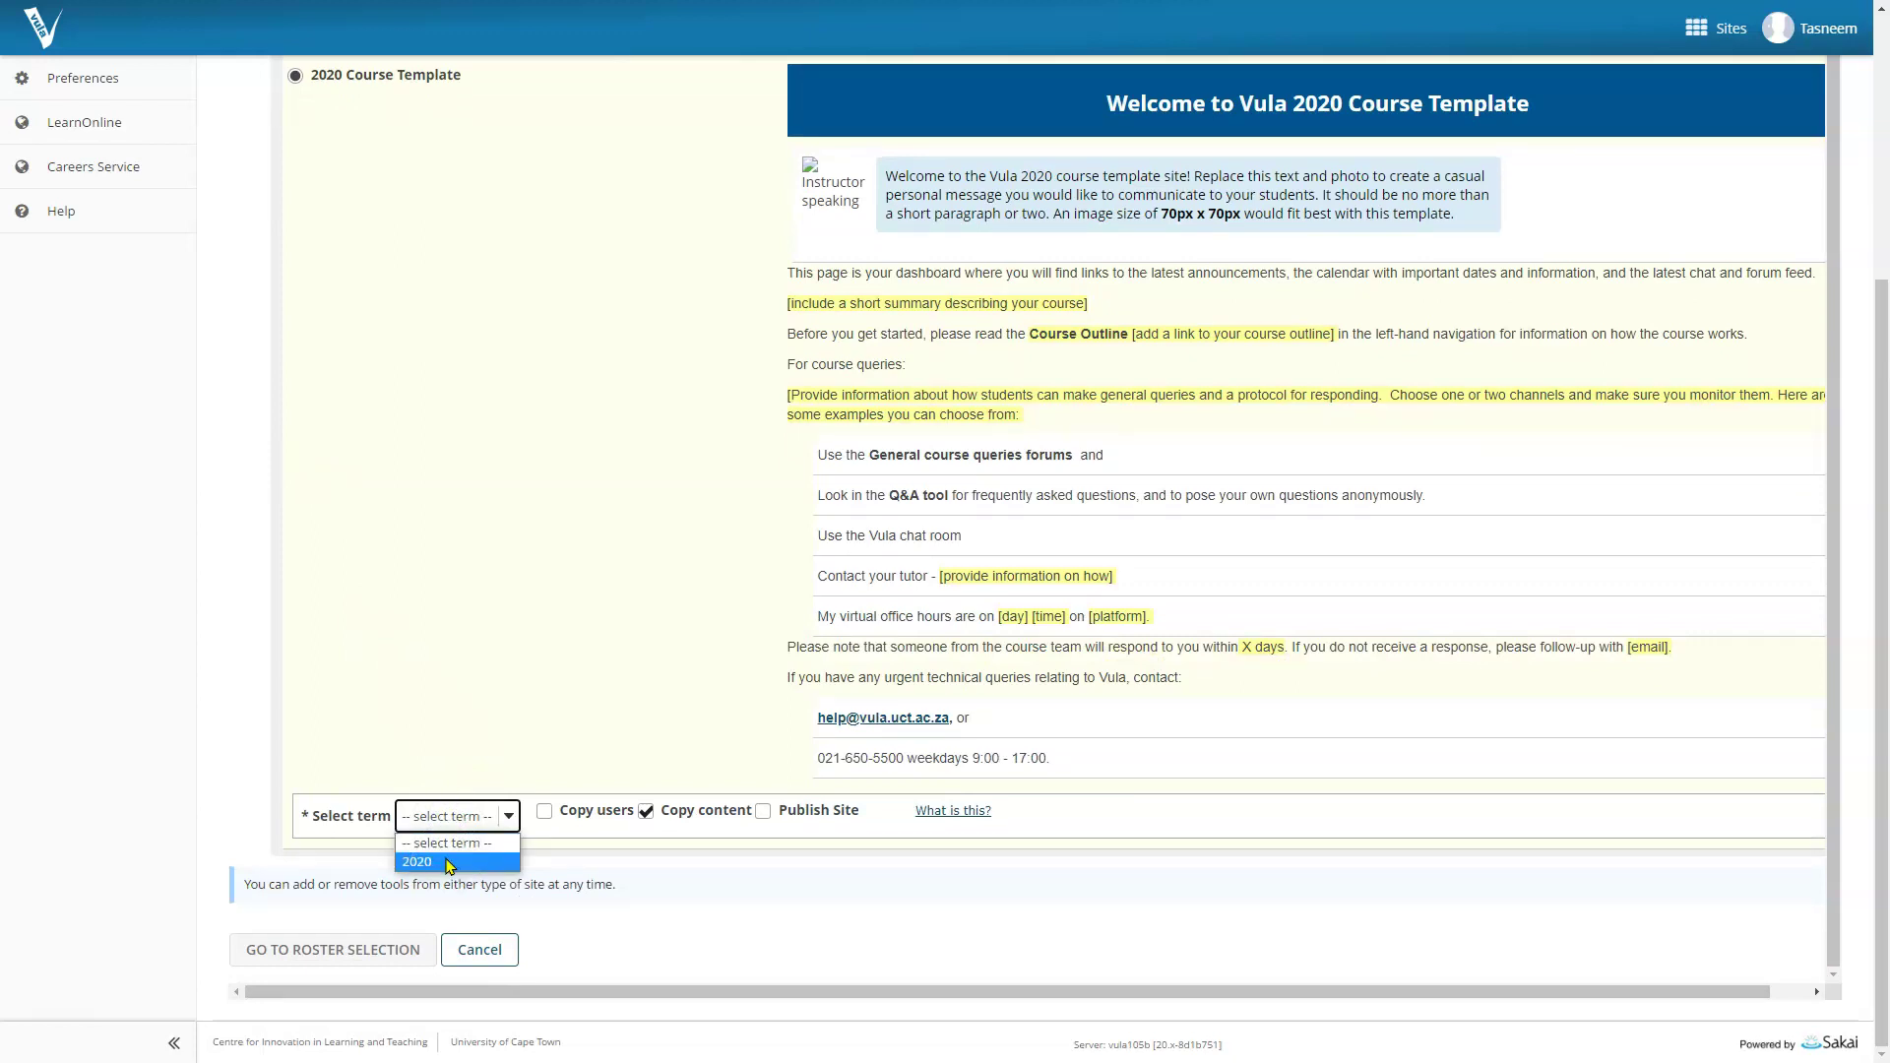
left_click(448, 865)
left_click(357, 953)
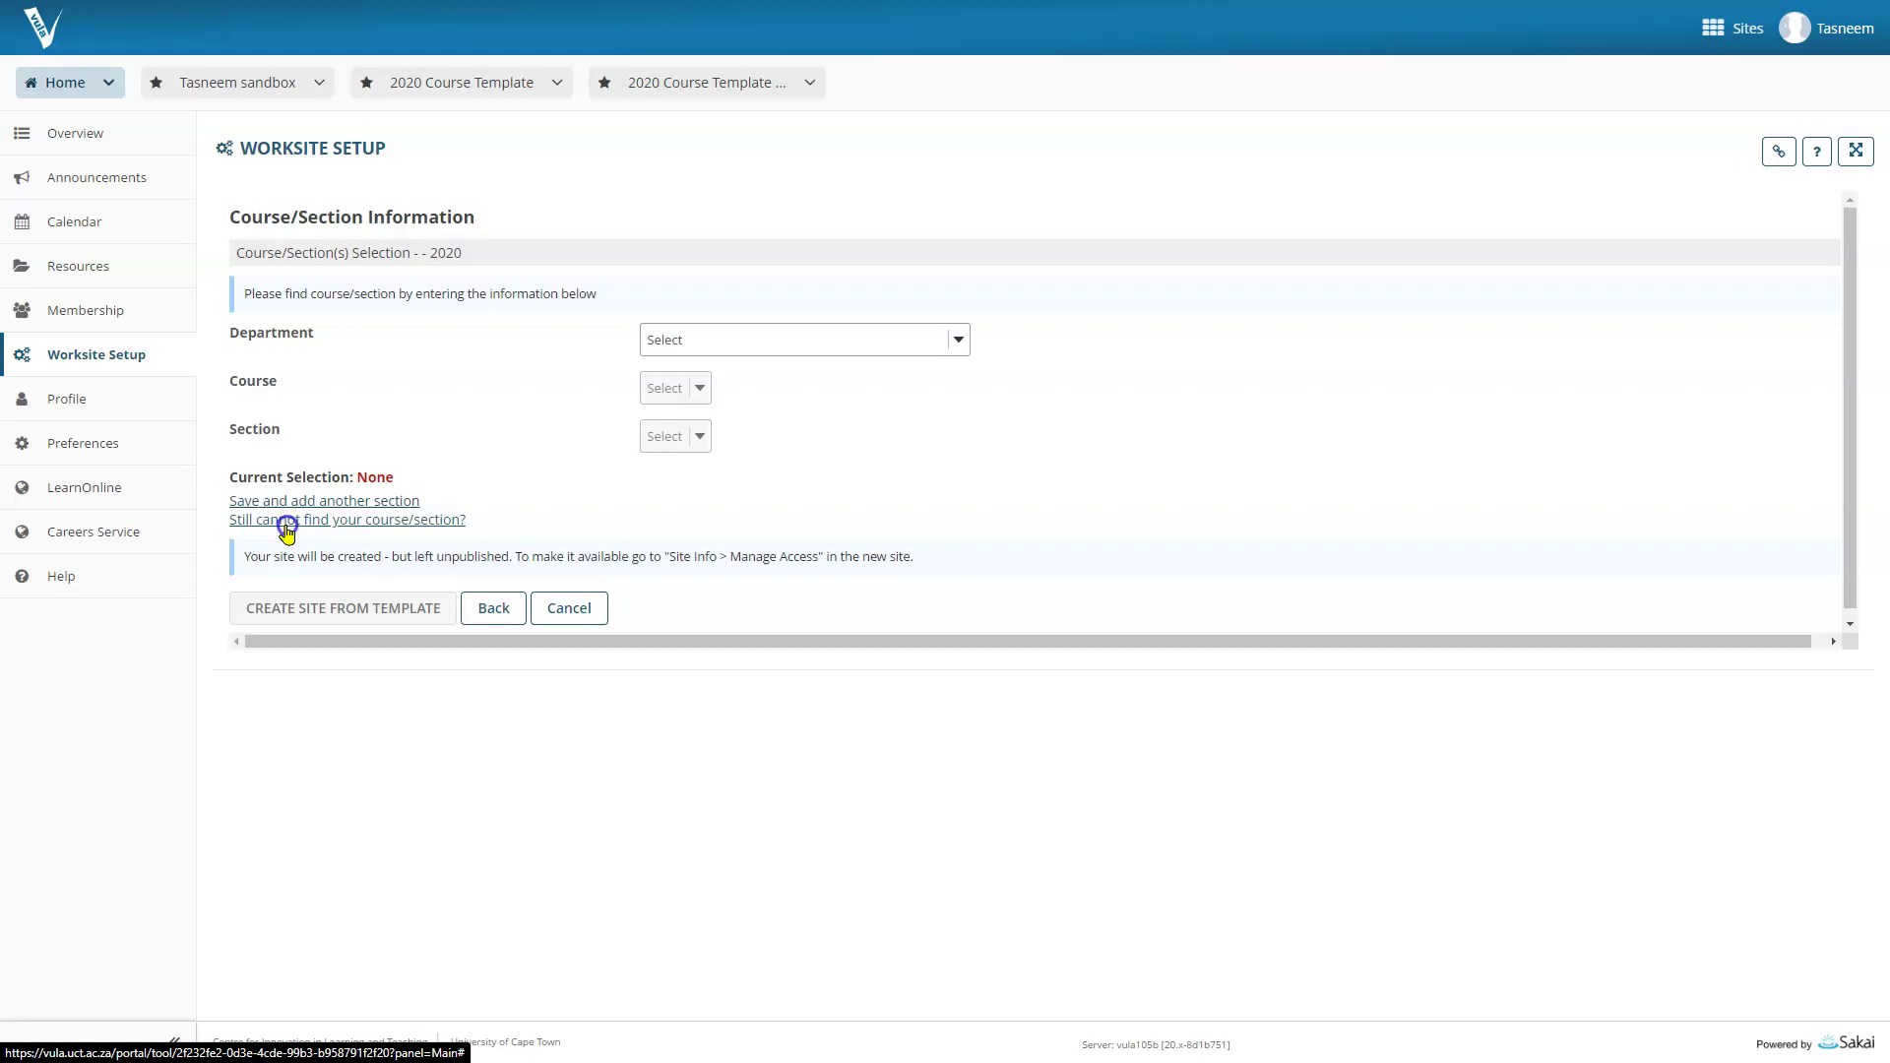
- Enter 'test' as the course code manually and create the site from the template
left_click(286, 523)
left_click(304, 458)
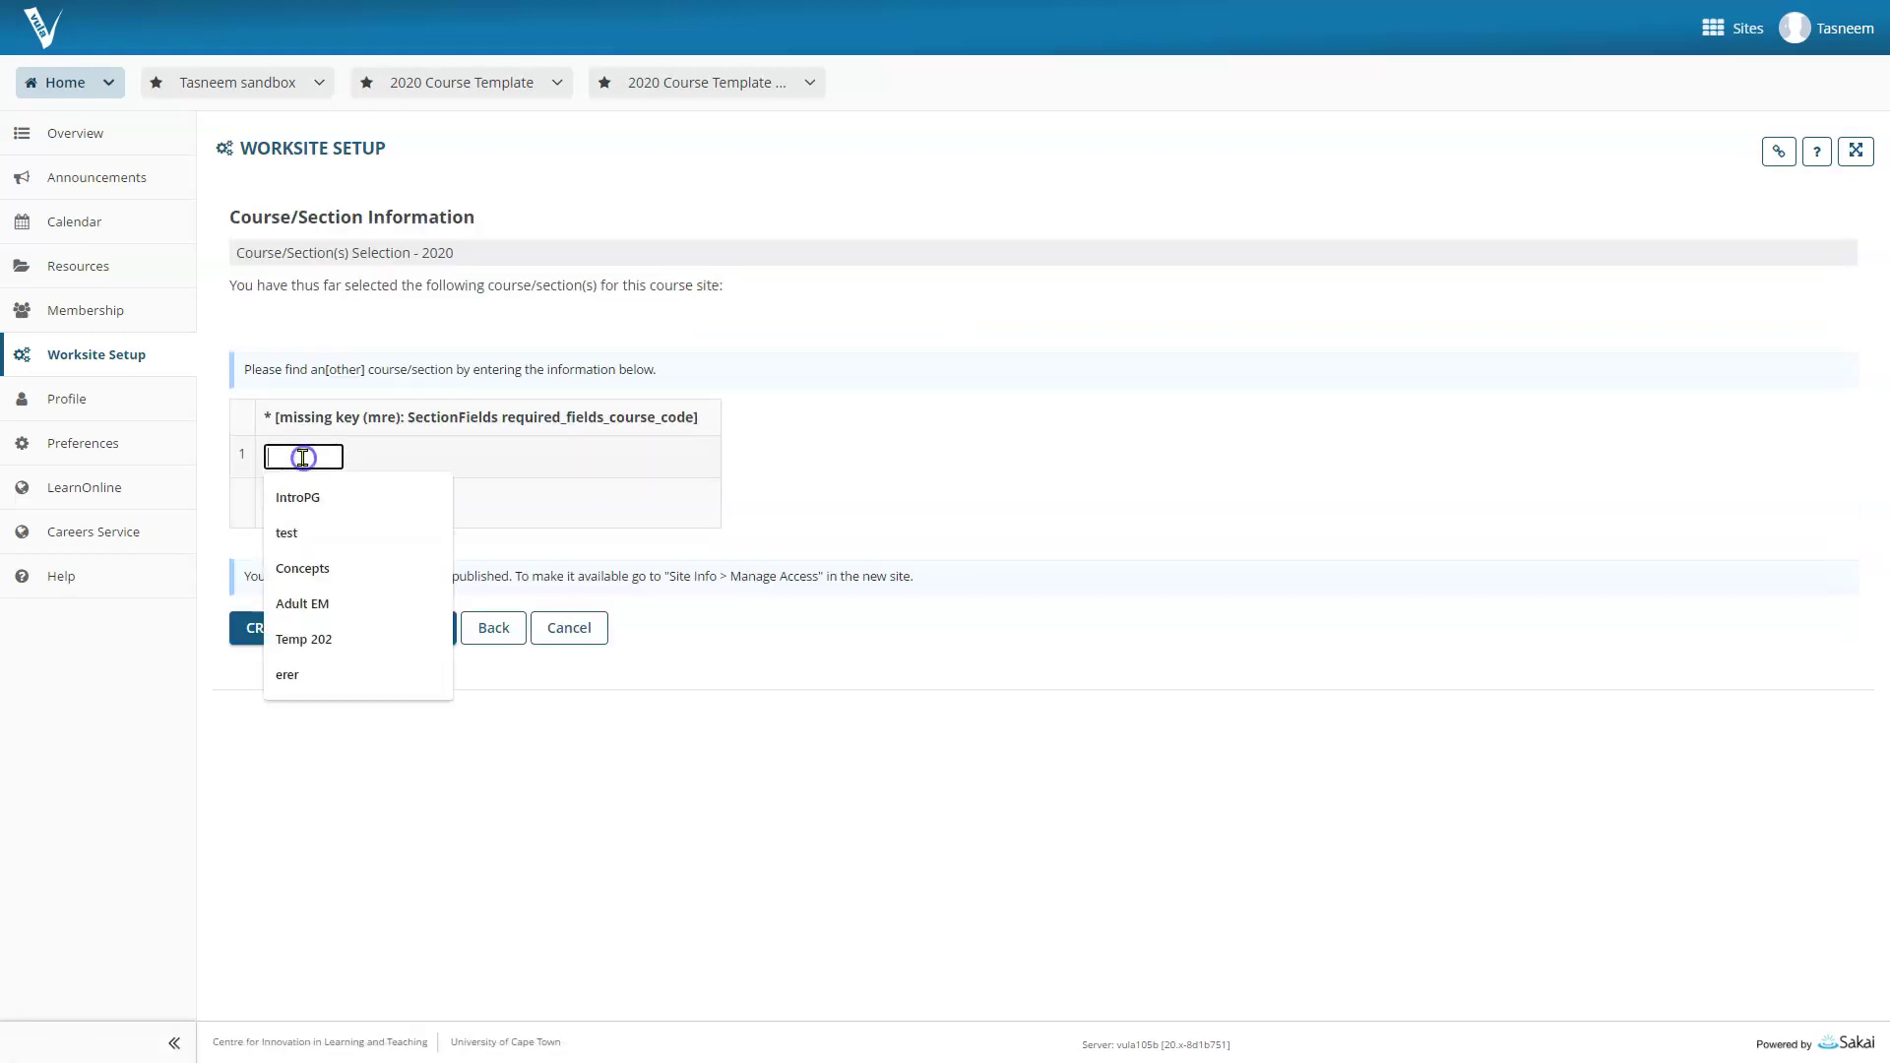
type("test")
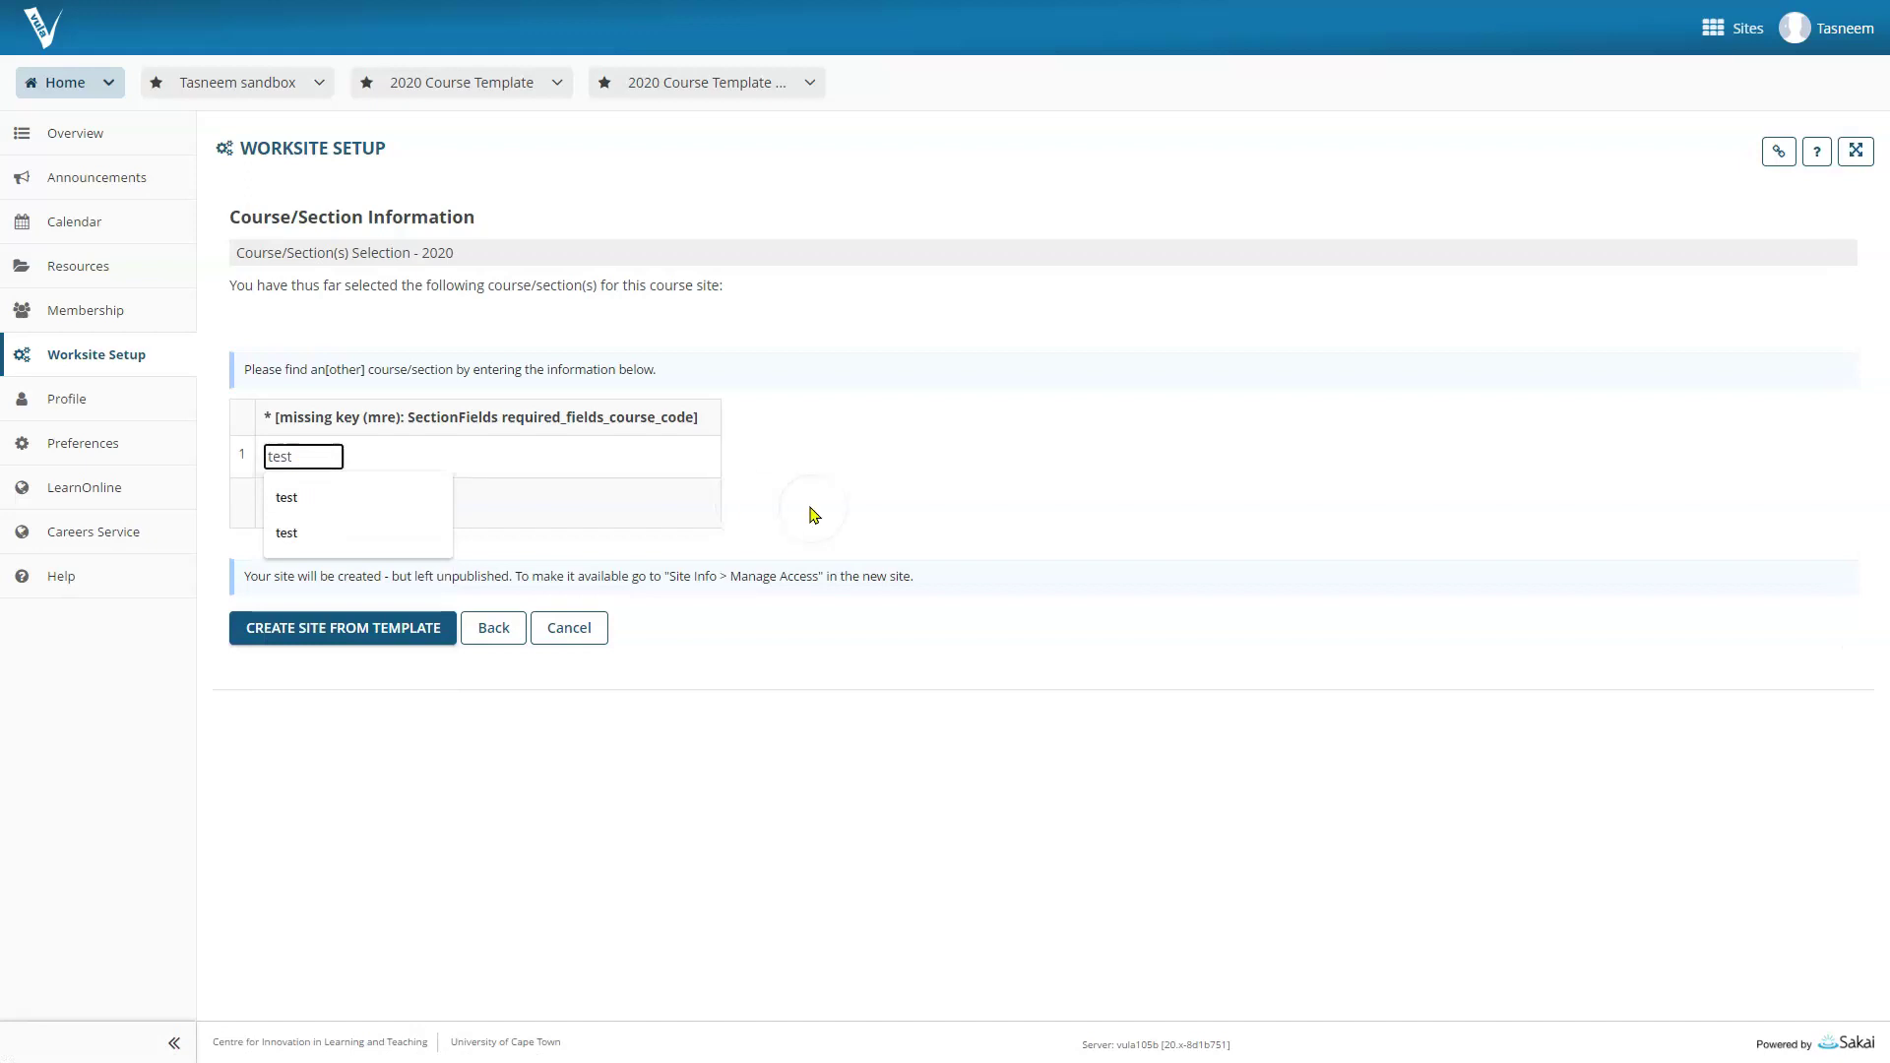
left_click(384, 640)
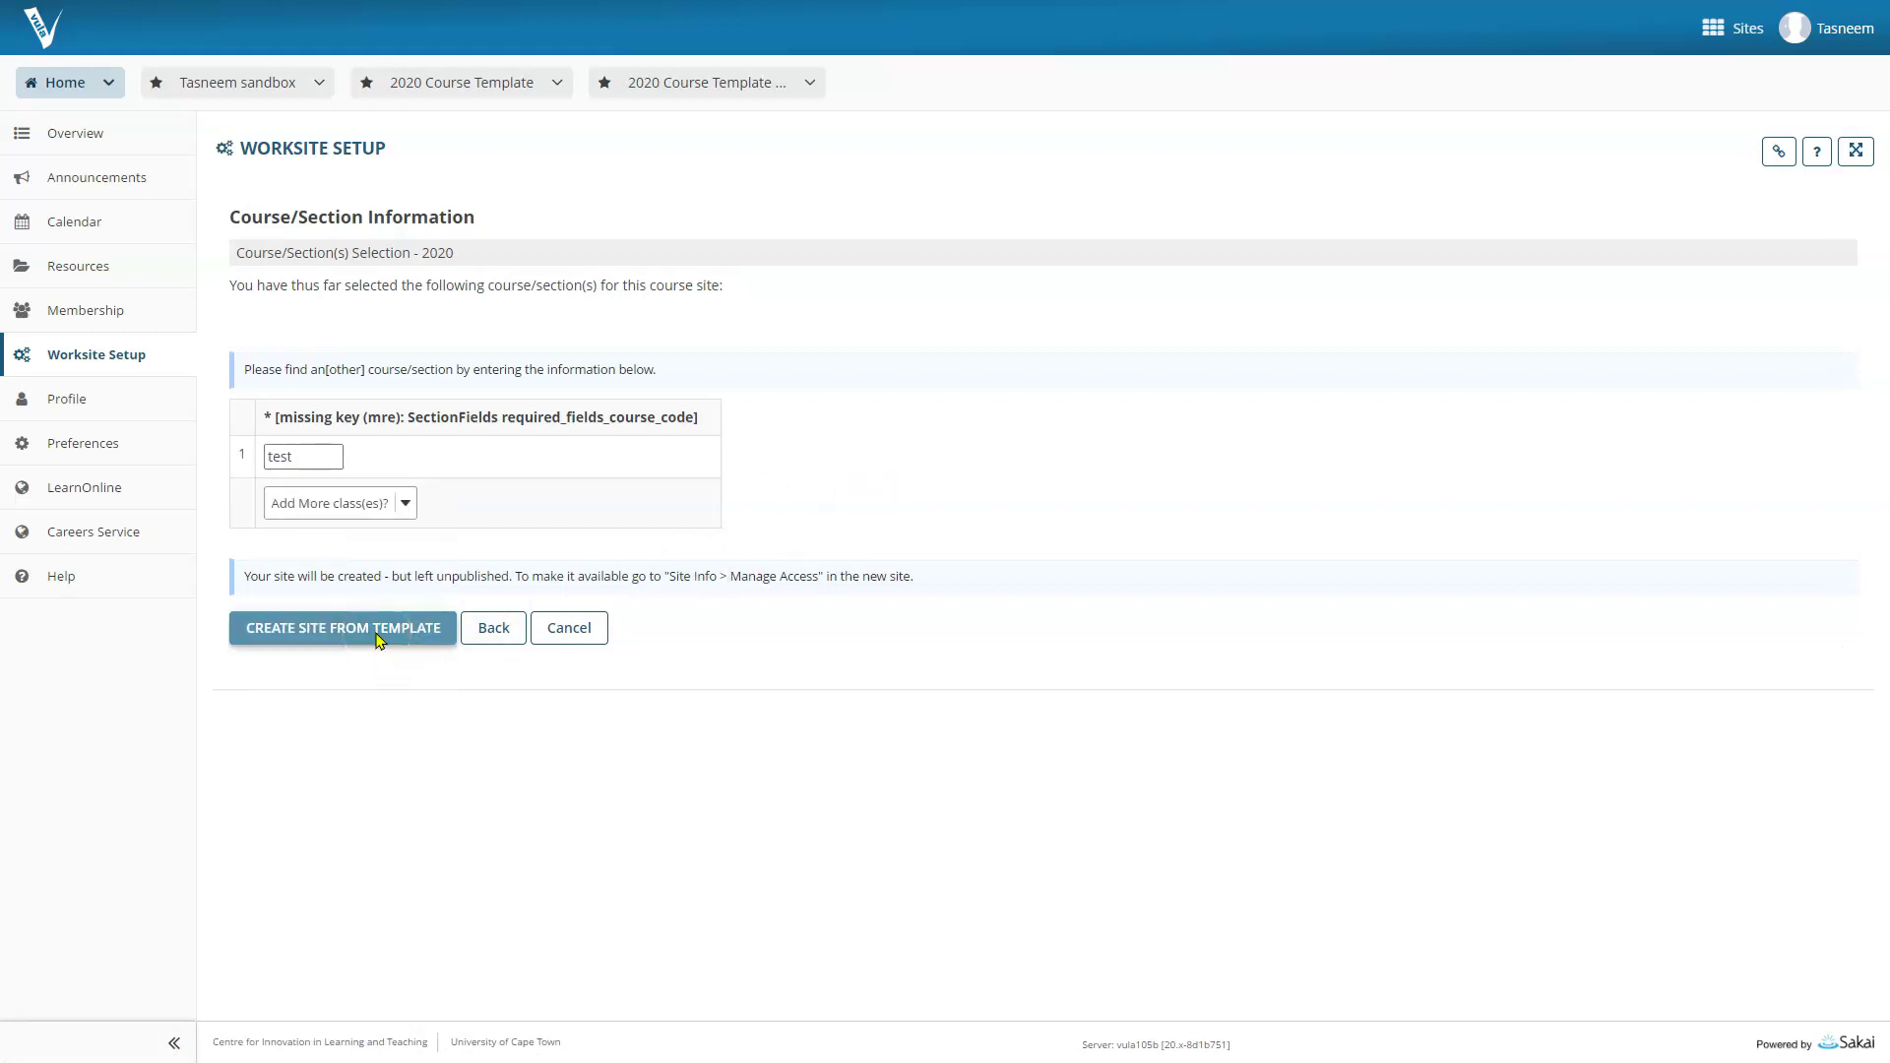
left_click(379, 638)
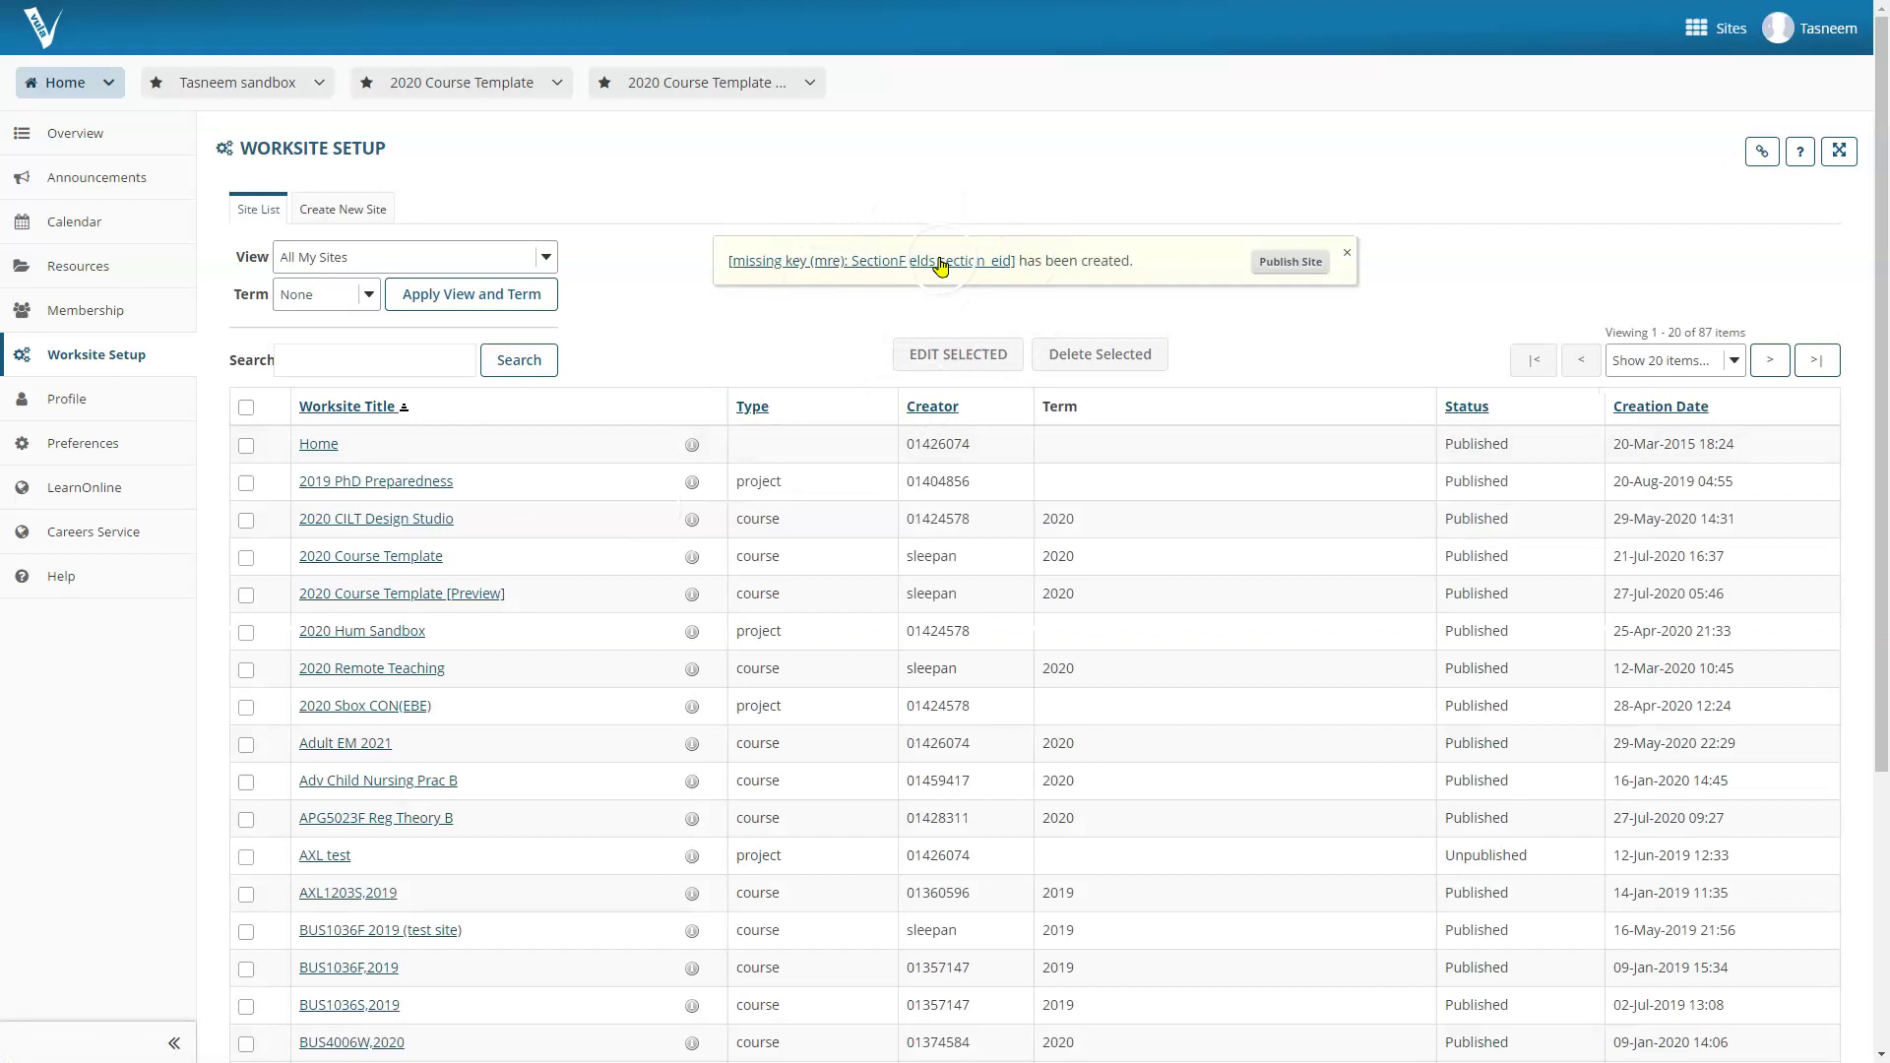
- Open the new site, look through its Course outline and Lesson template, then go to the sandbox site
left_click(857, 266)
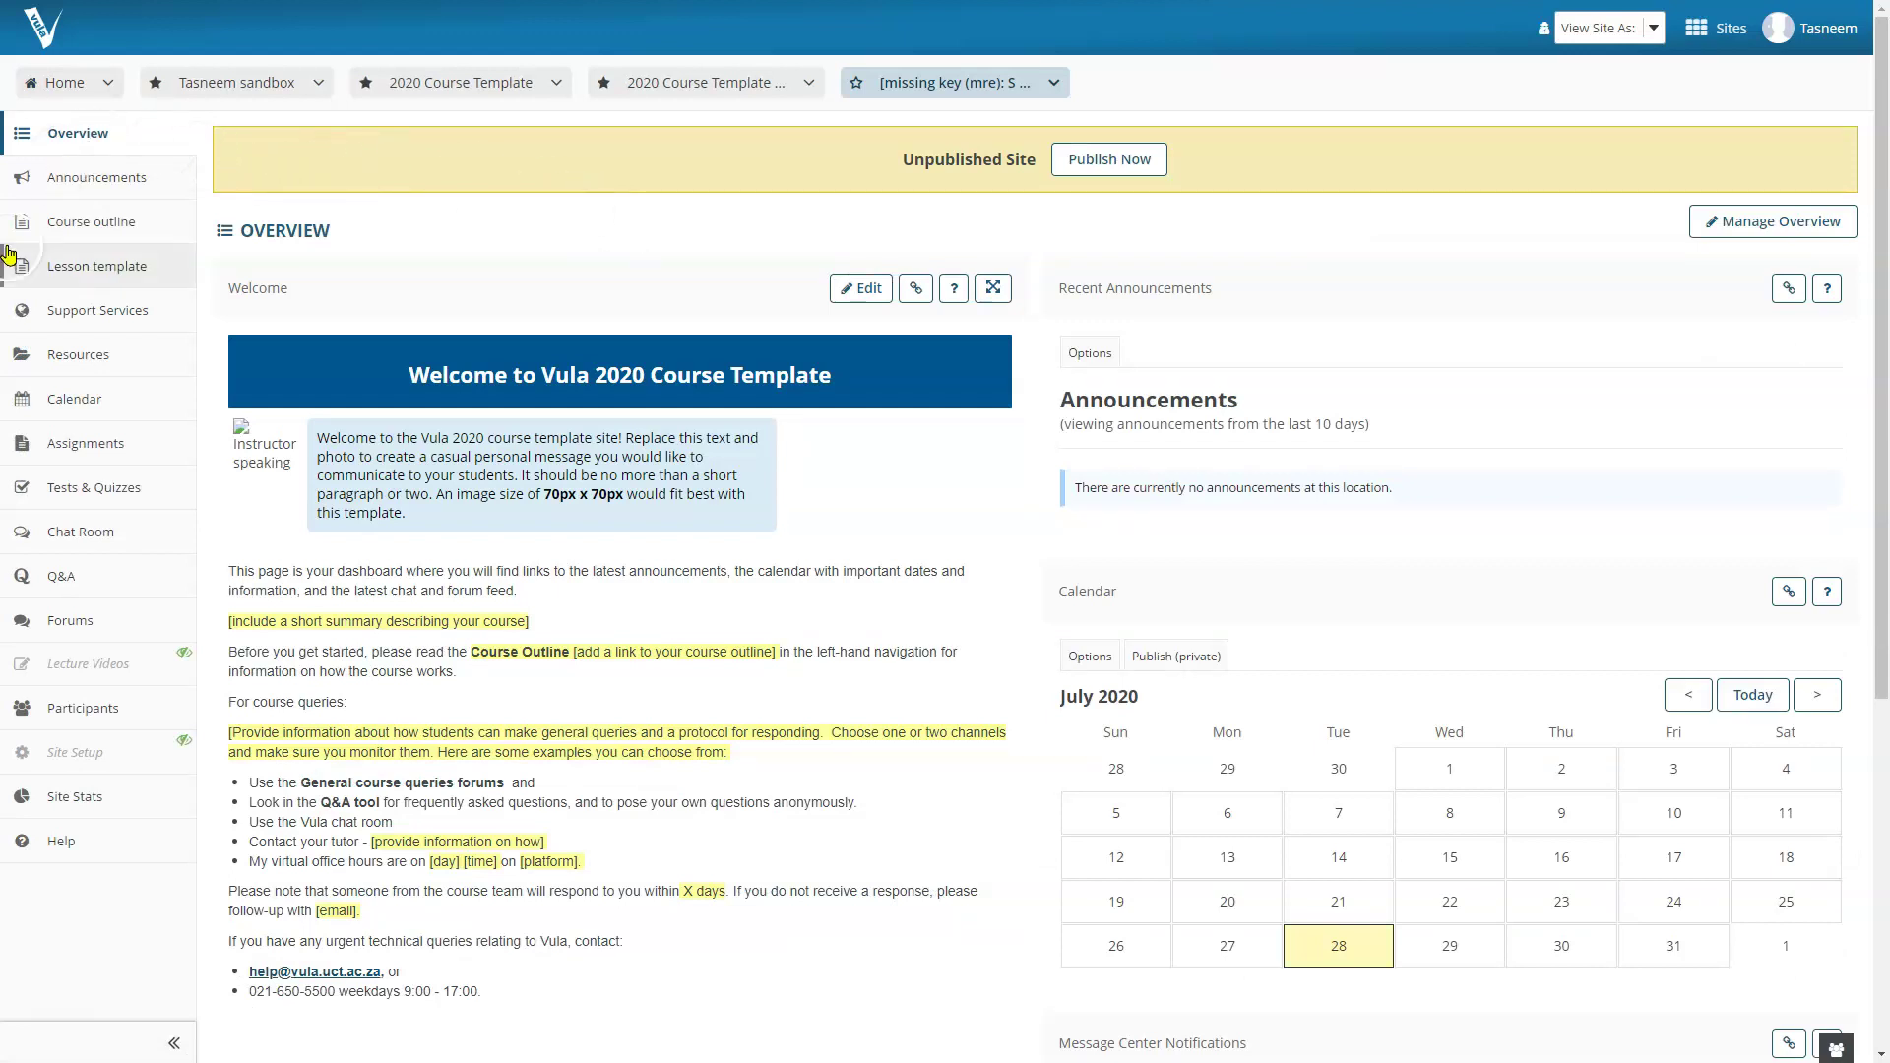
left_click(223, 842)
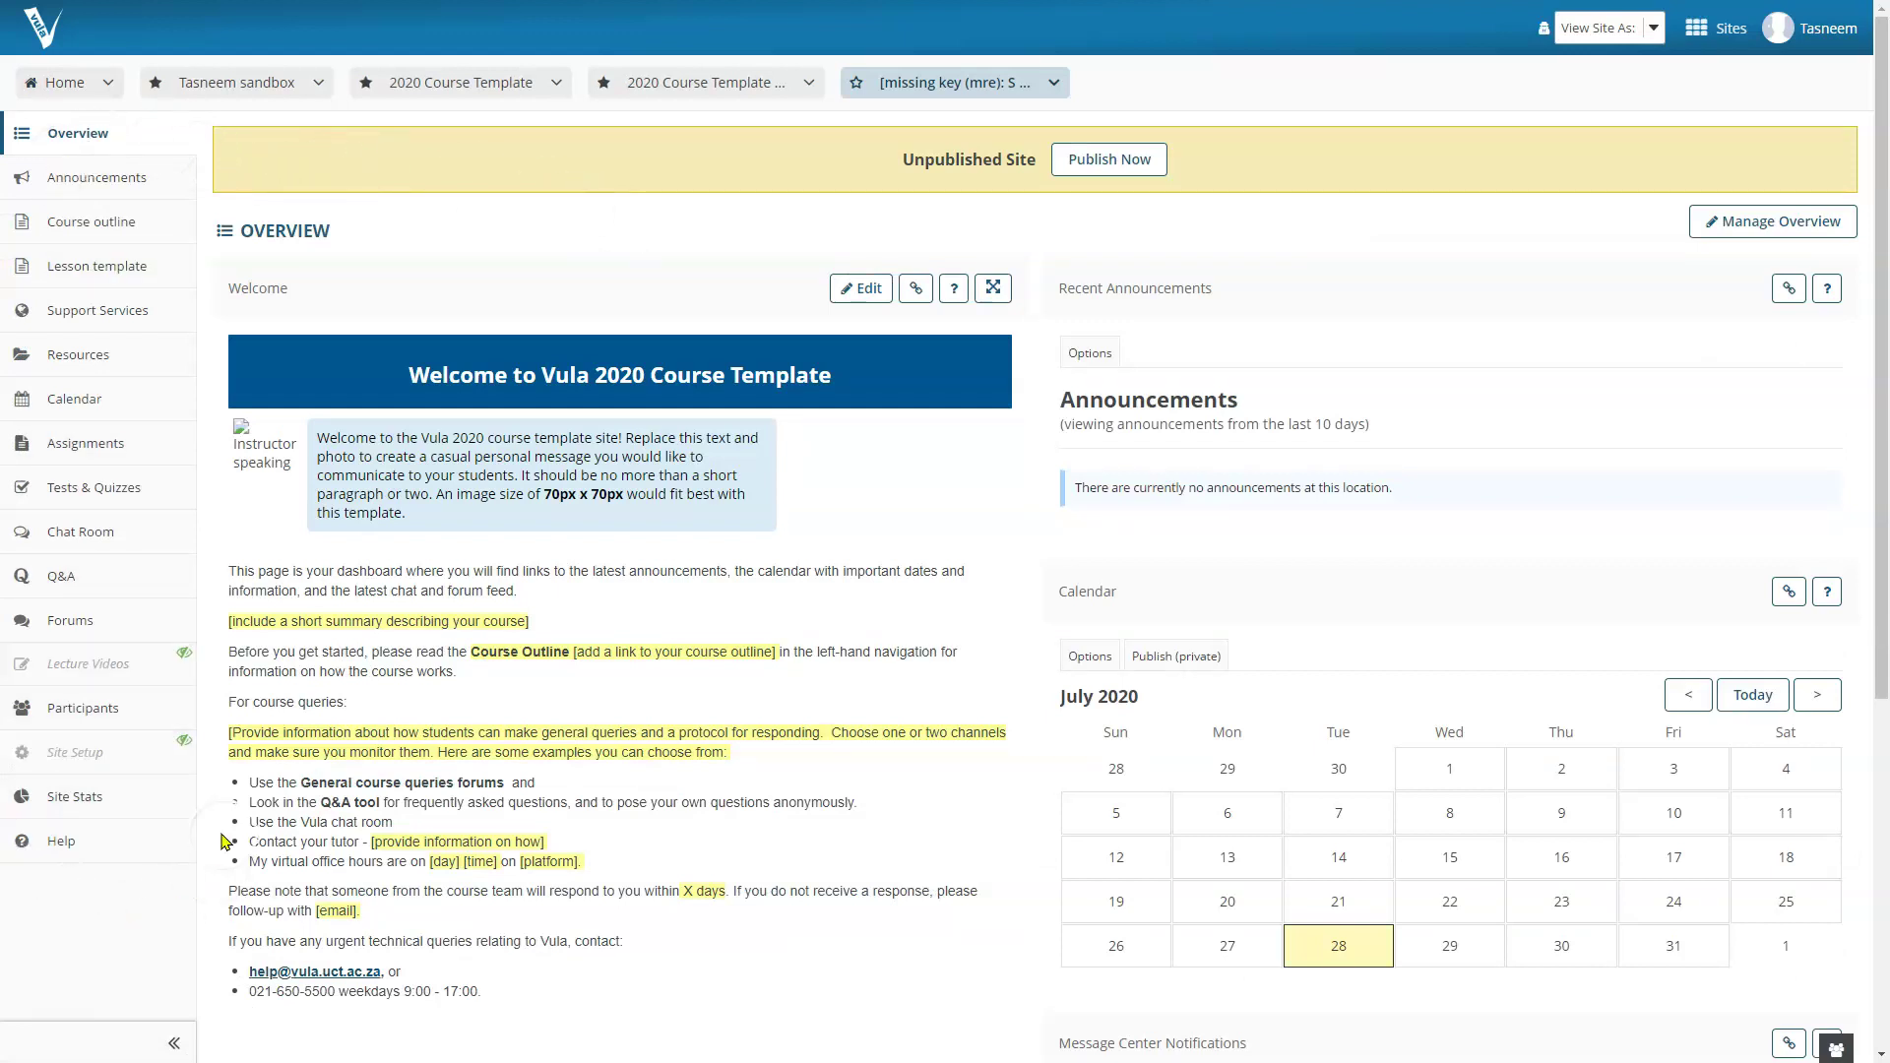
left_click(134, 230)
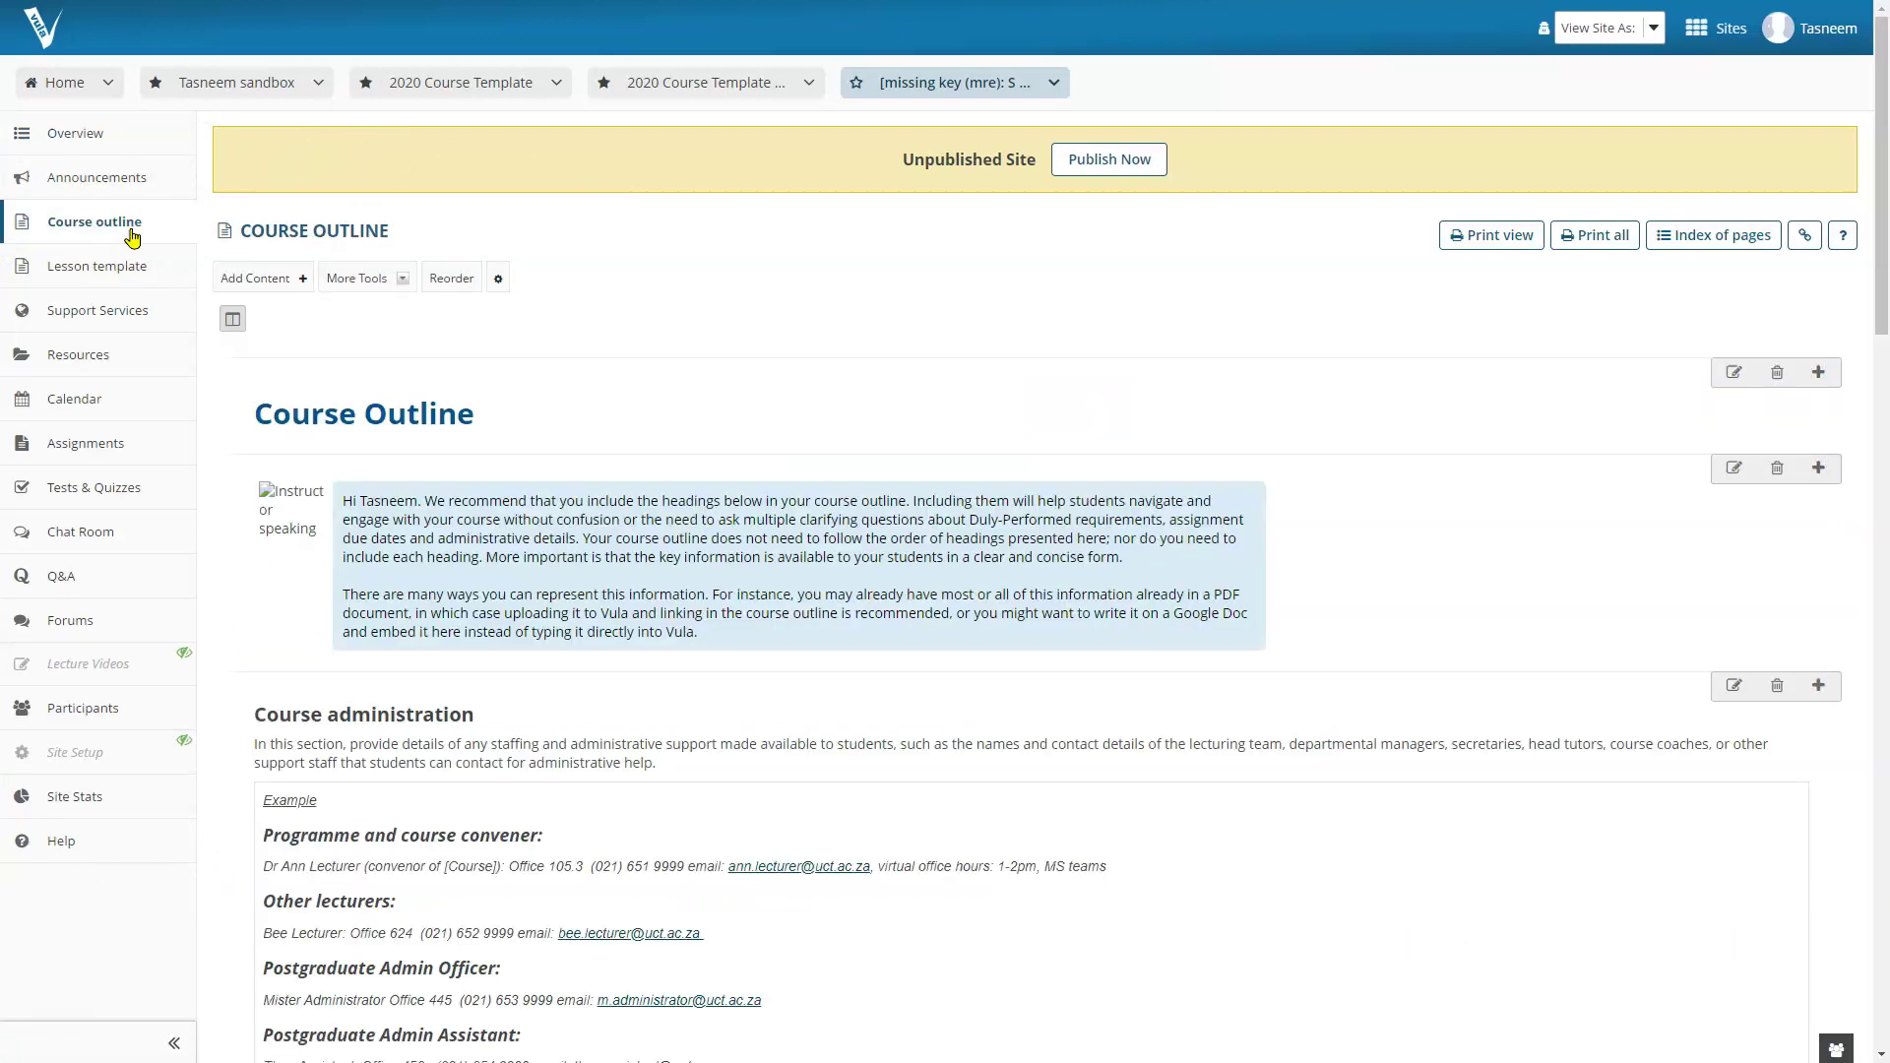
left_click(117, 269)
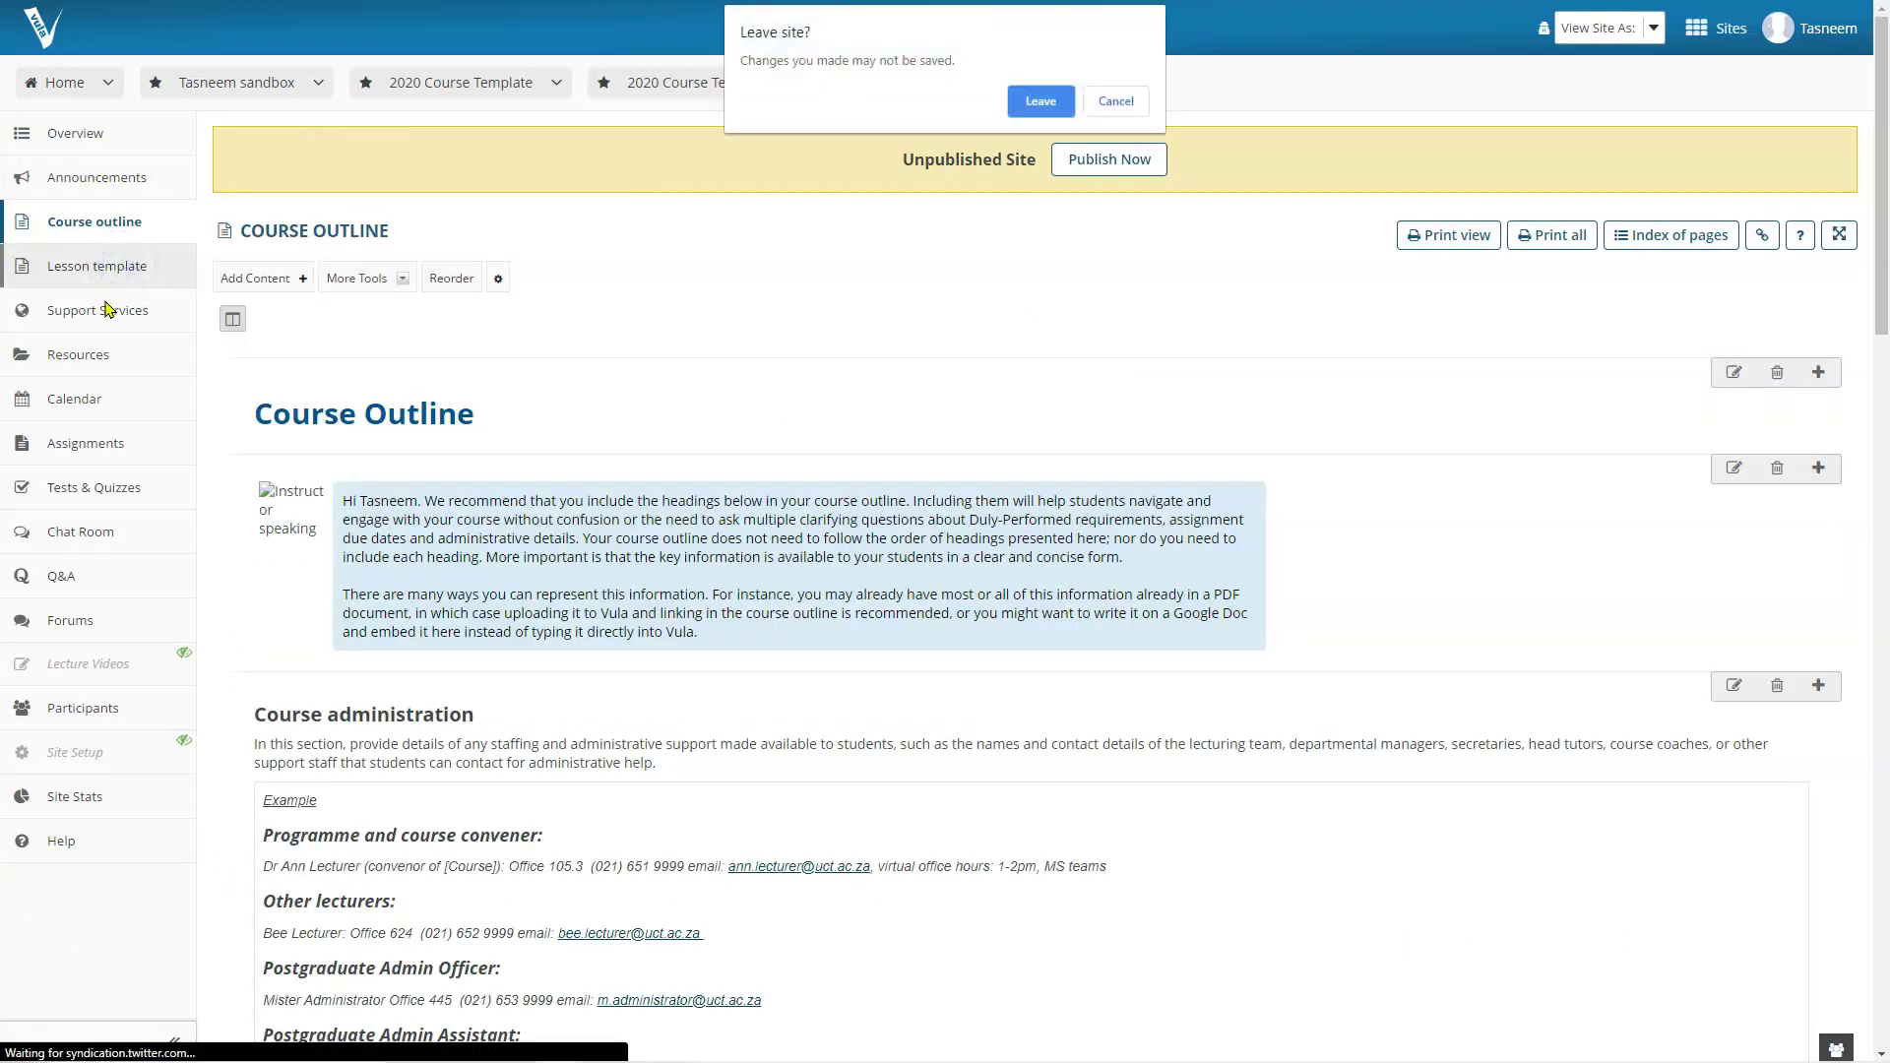
left_click(1026, 97)
left_click(92, 308)
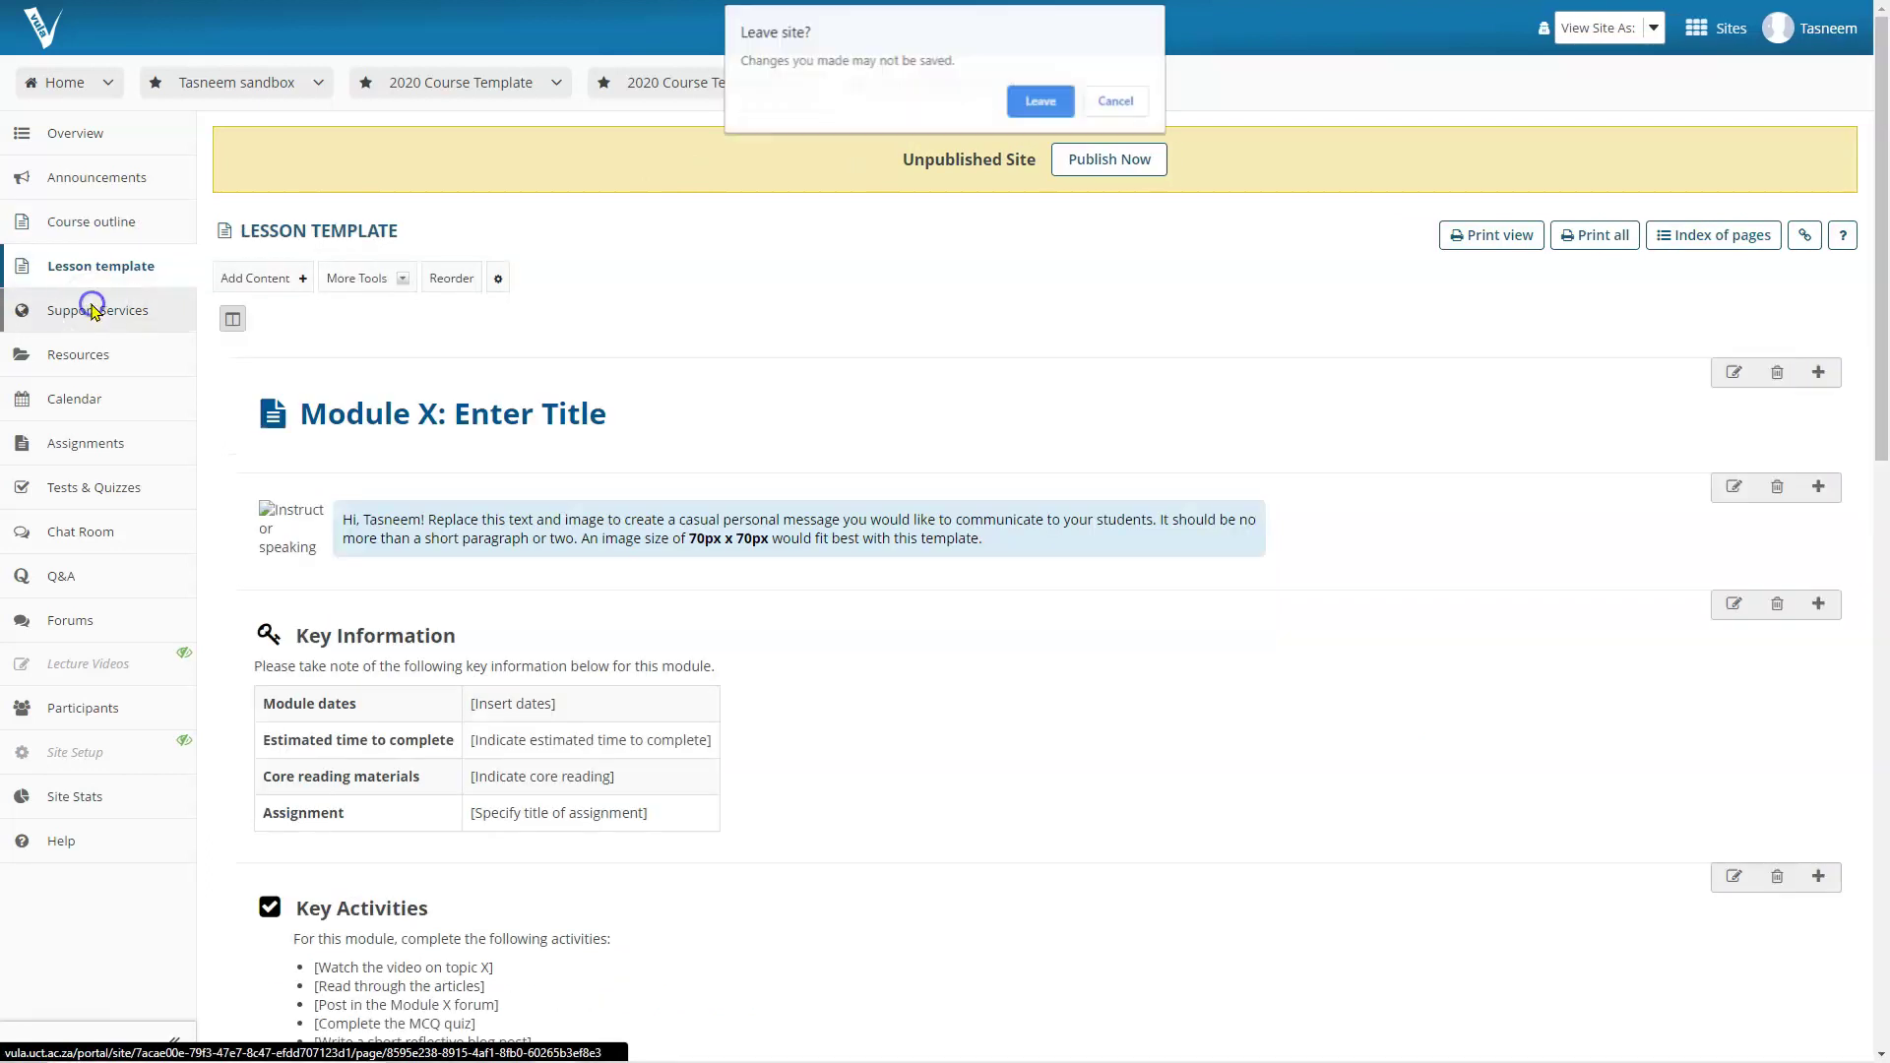
left_click(1056, 99)
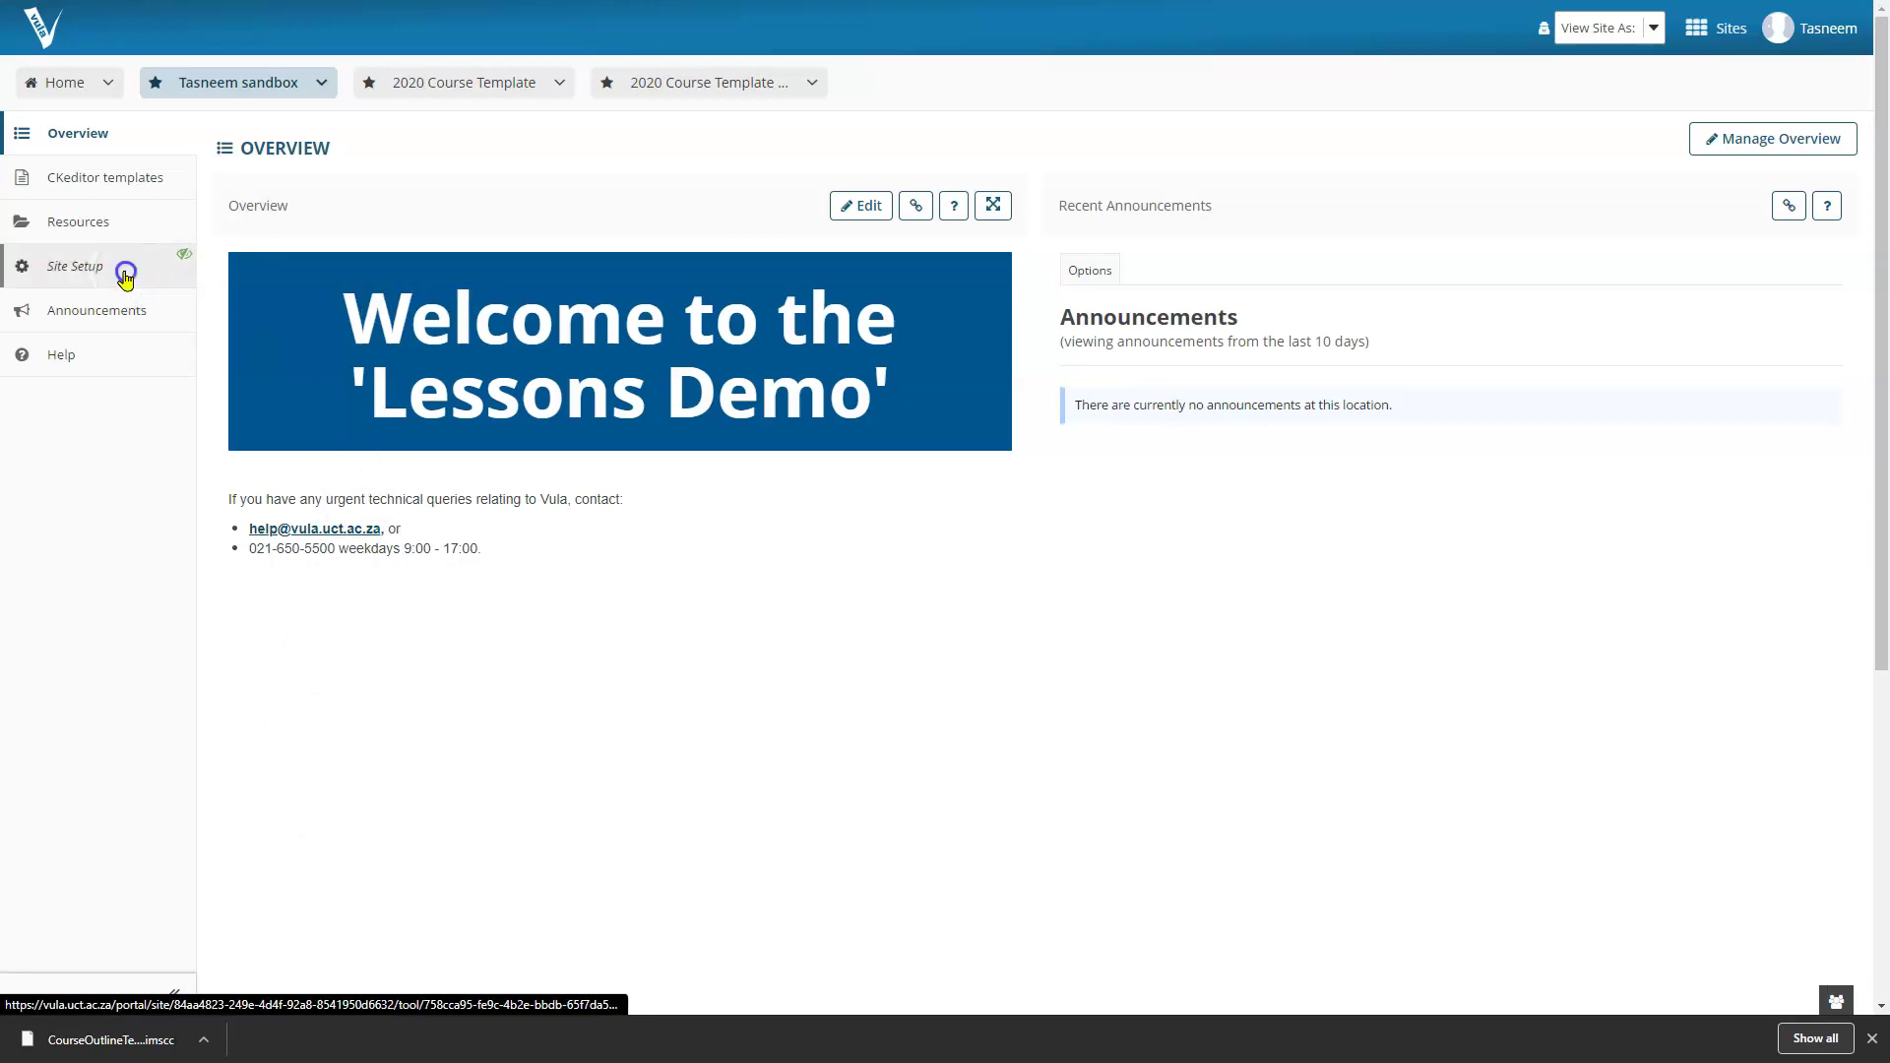
- In the sandbox's Site Setup, tick the Lessons tool under Manage Tools and continue
left_click(125, 277)
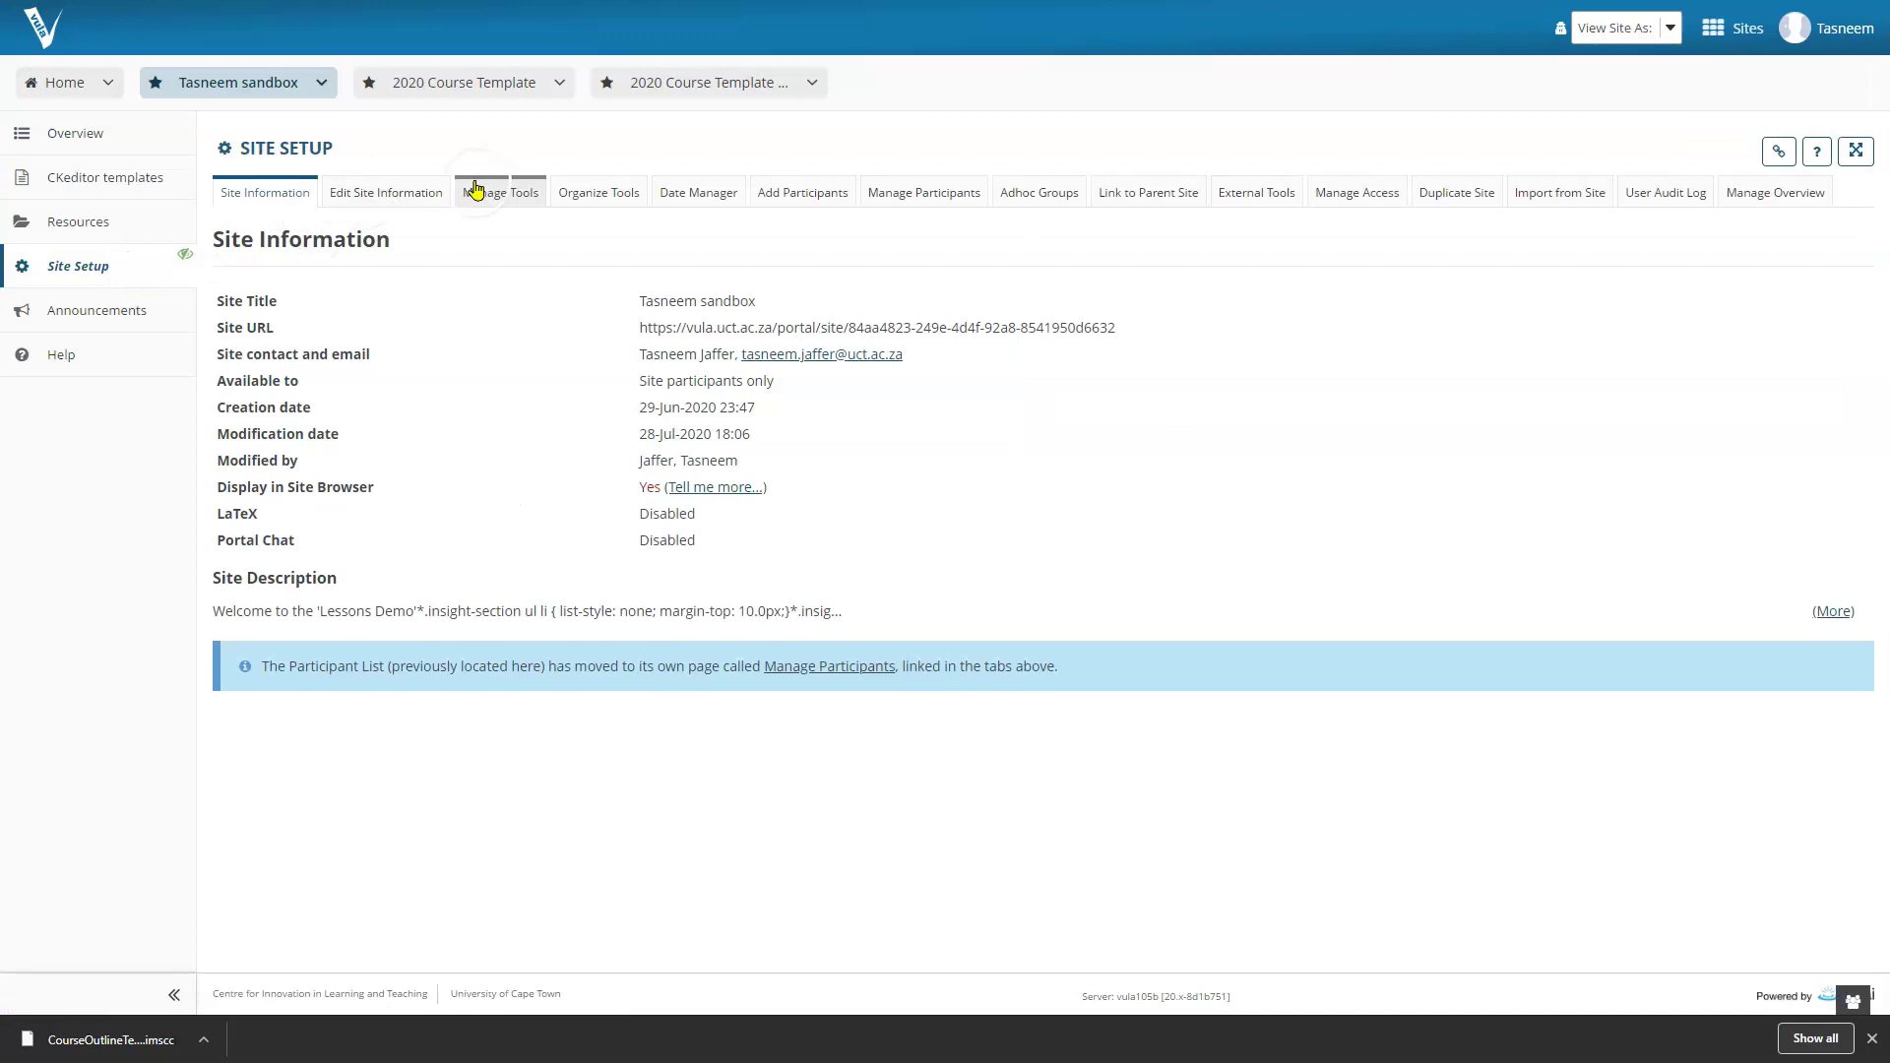
left_click(489, 188)
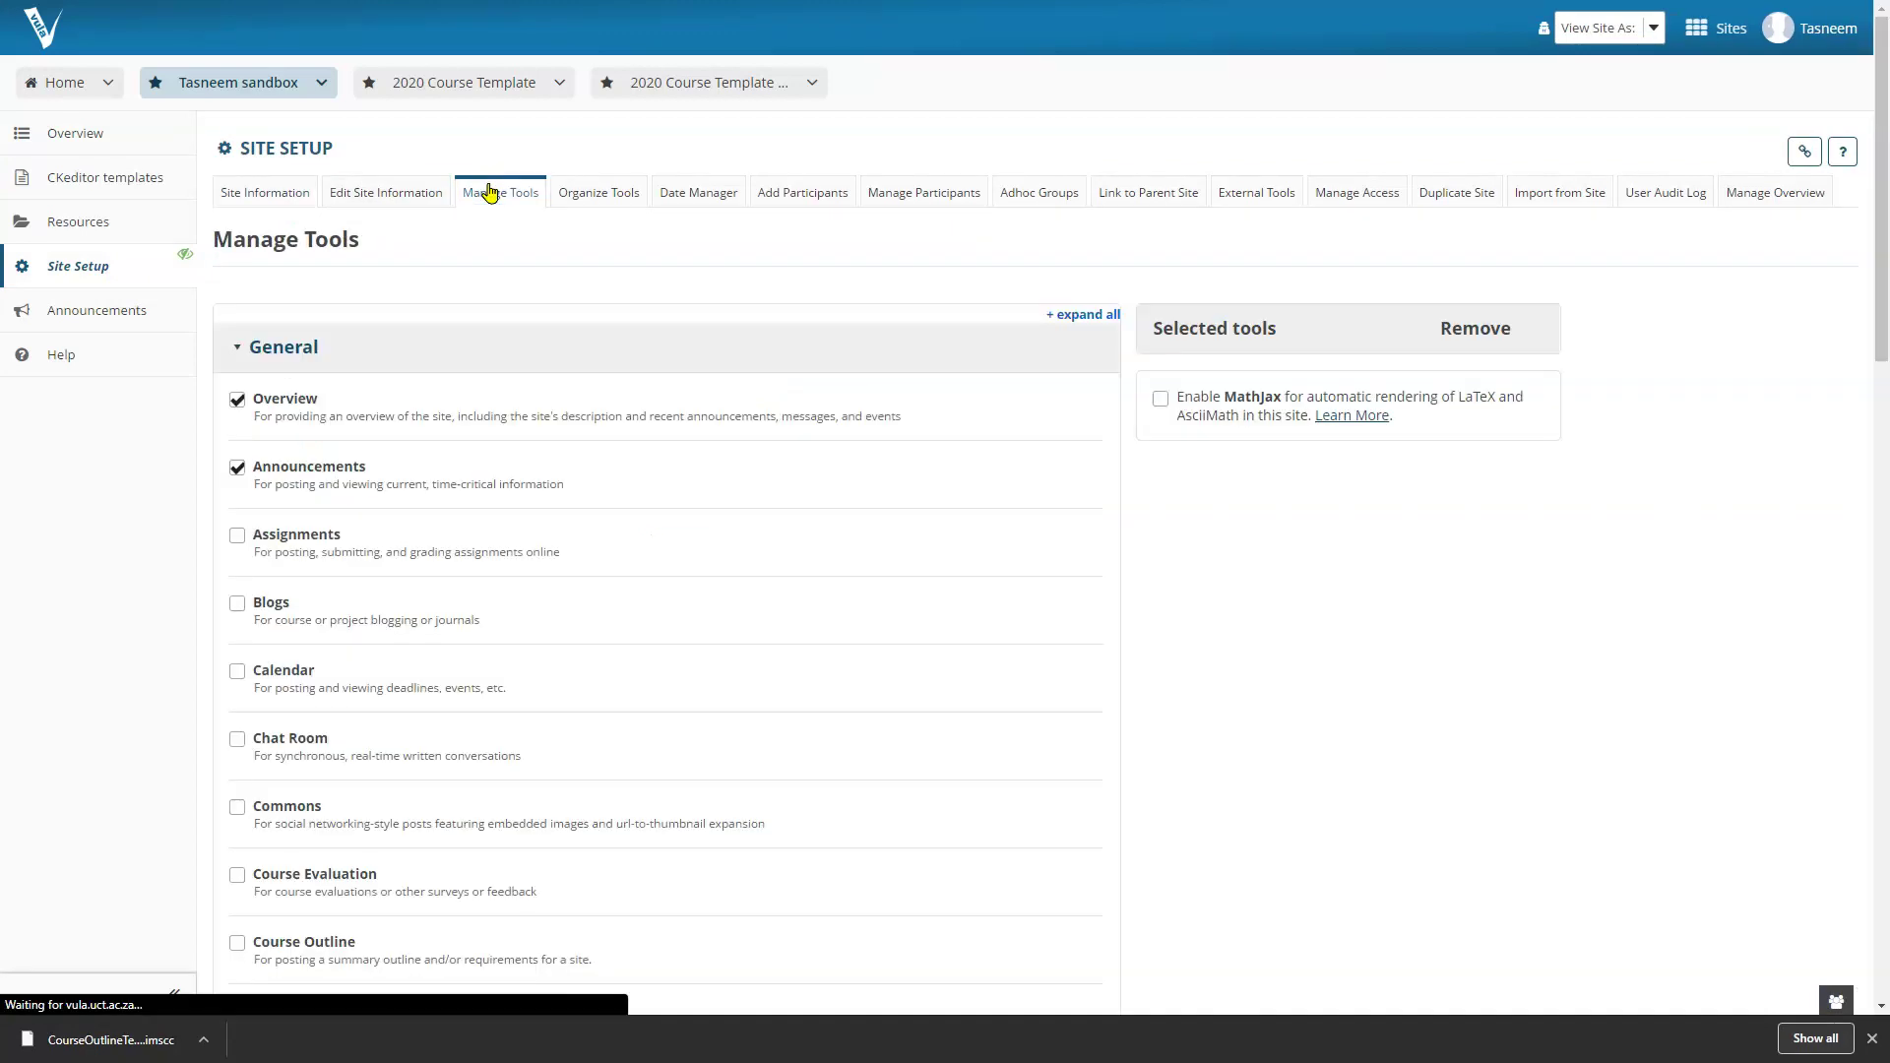
scroll(479, 337, "down", 1)
scroll(480, 337, "down", 8)
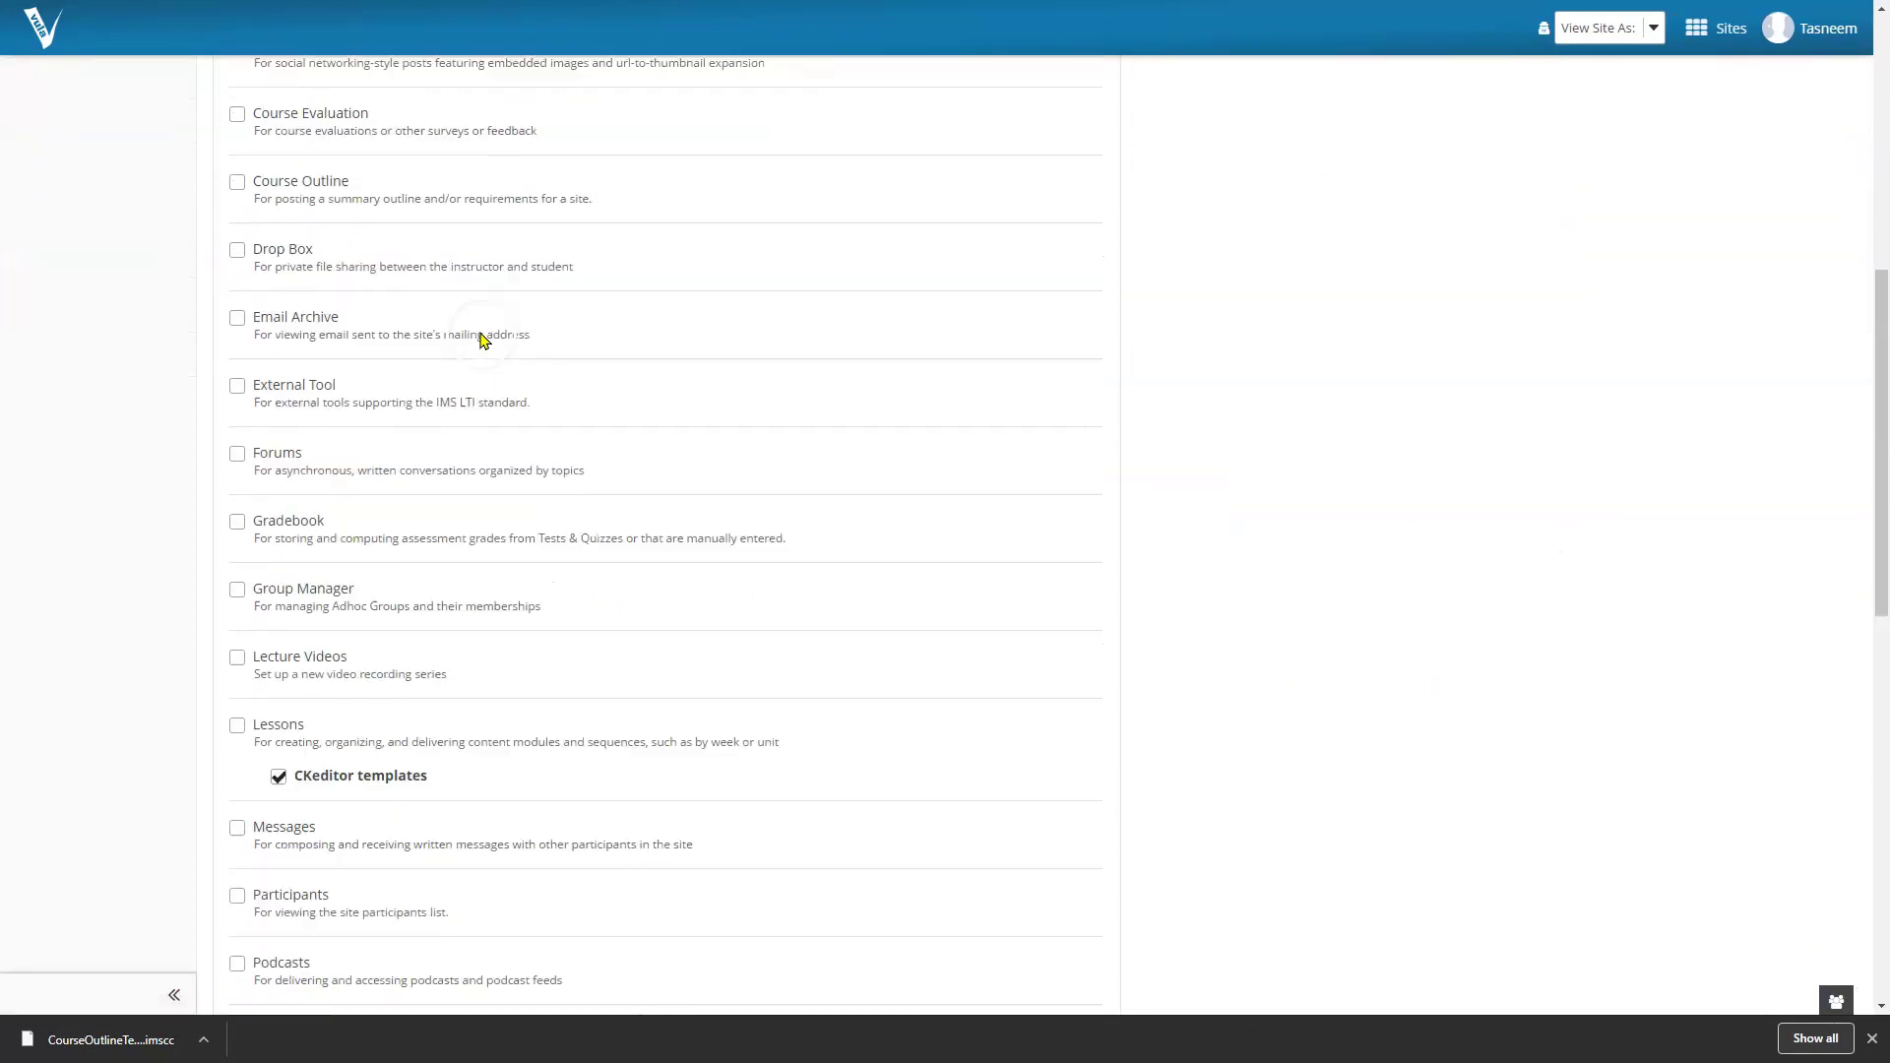
left_click(237, 582)
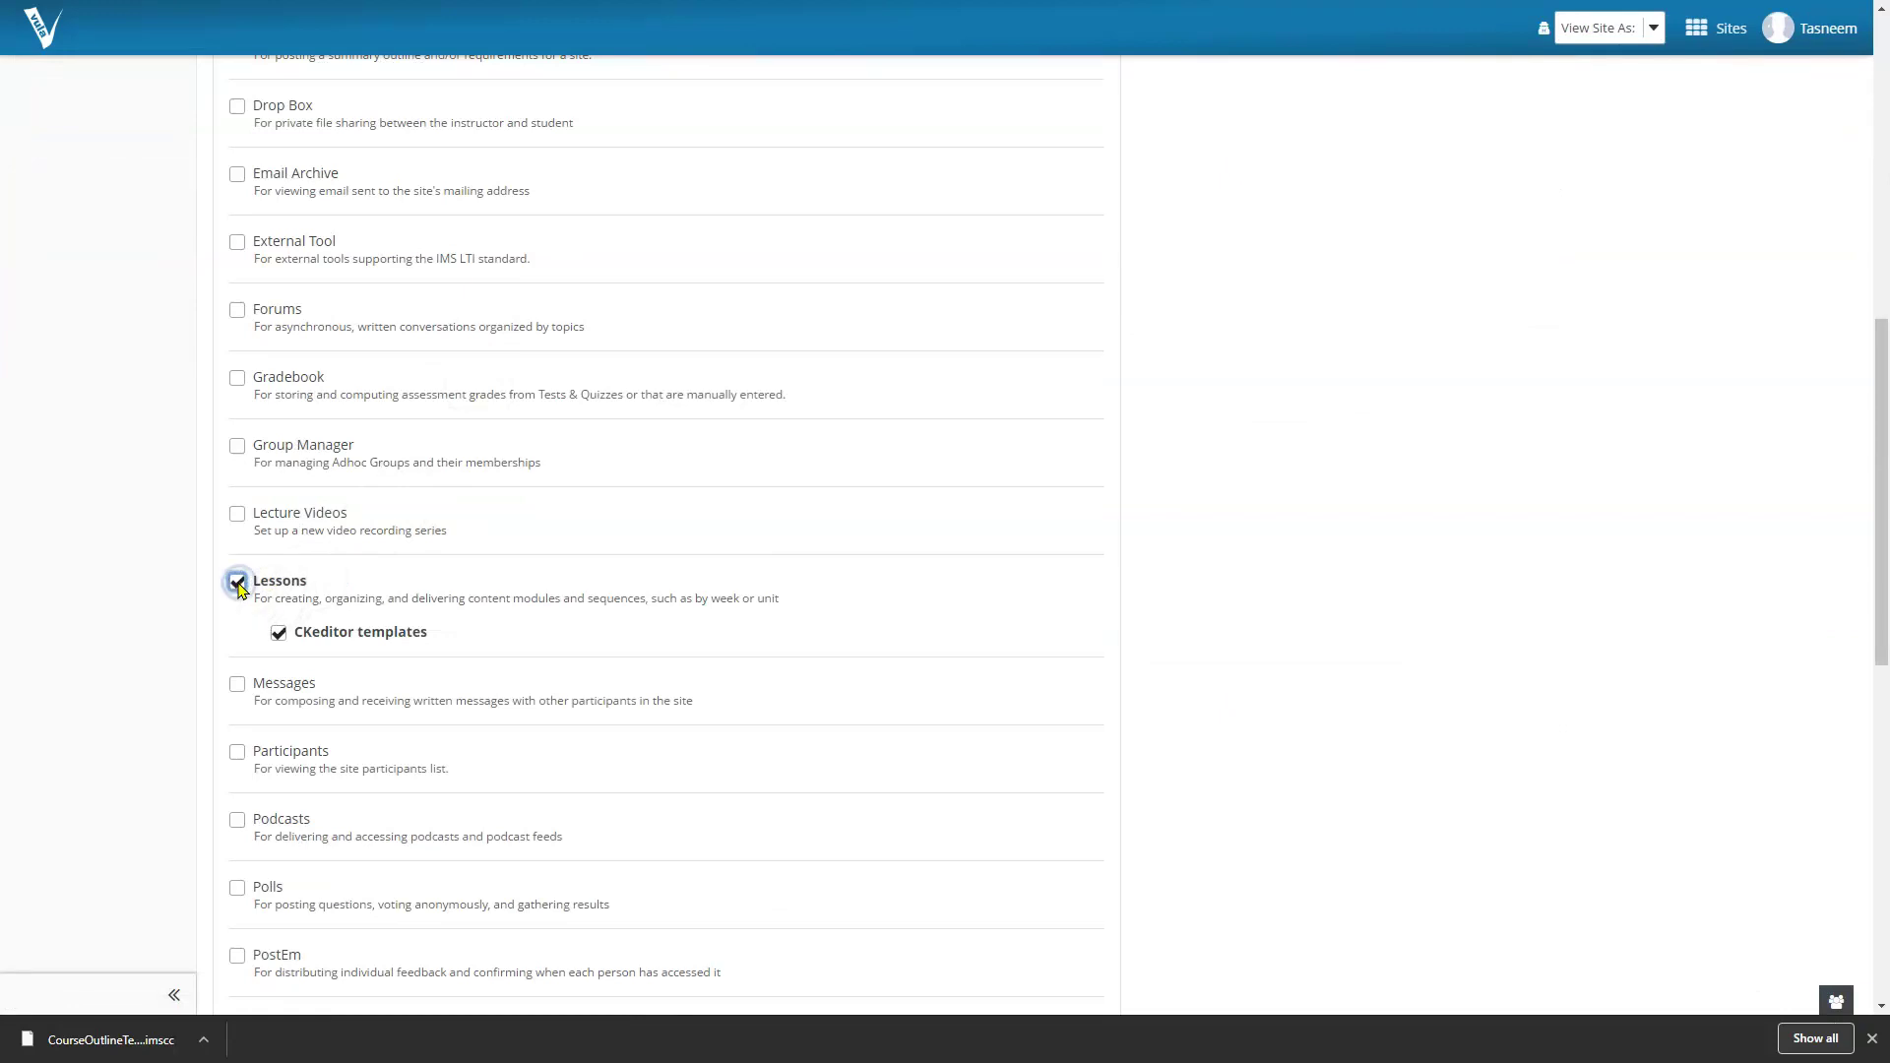
scroll(424, 566, "down", 5)
scroll(425, 562, "down", 5)
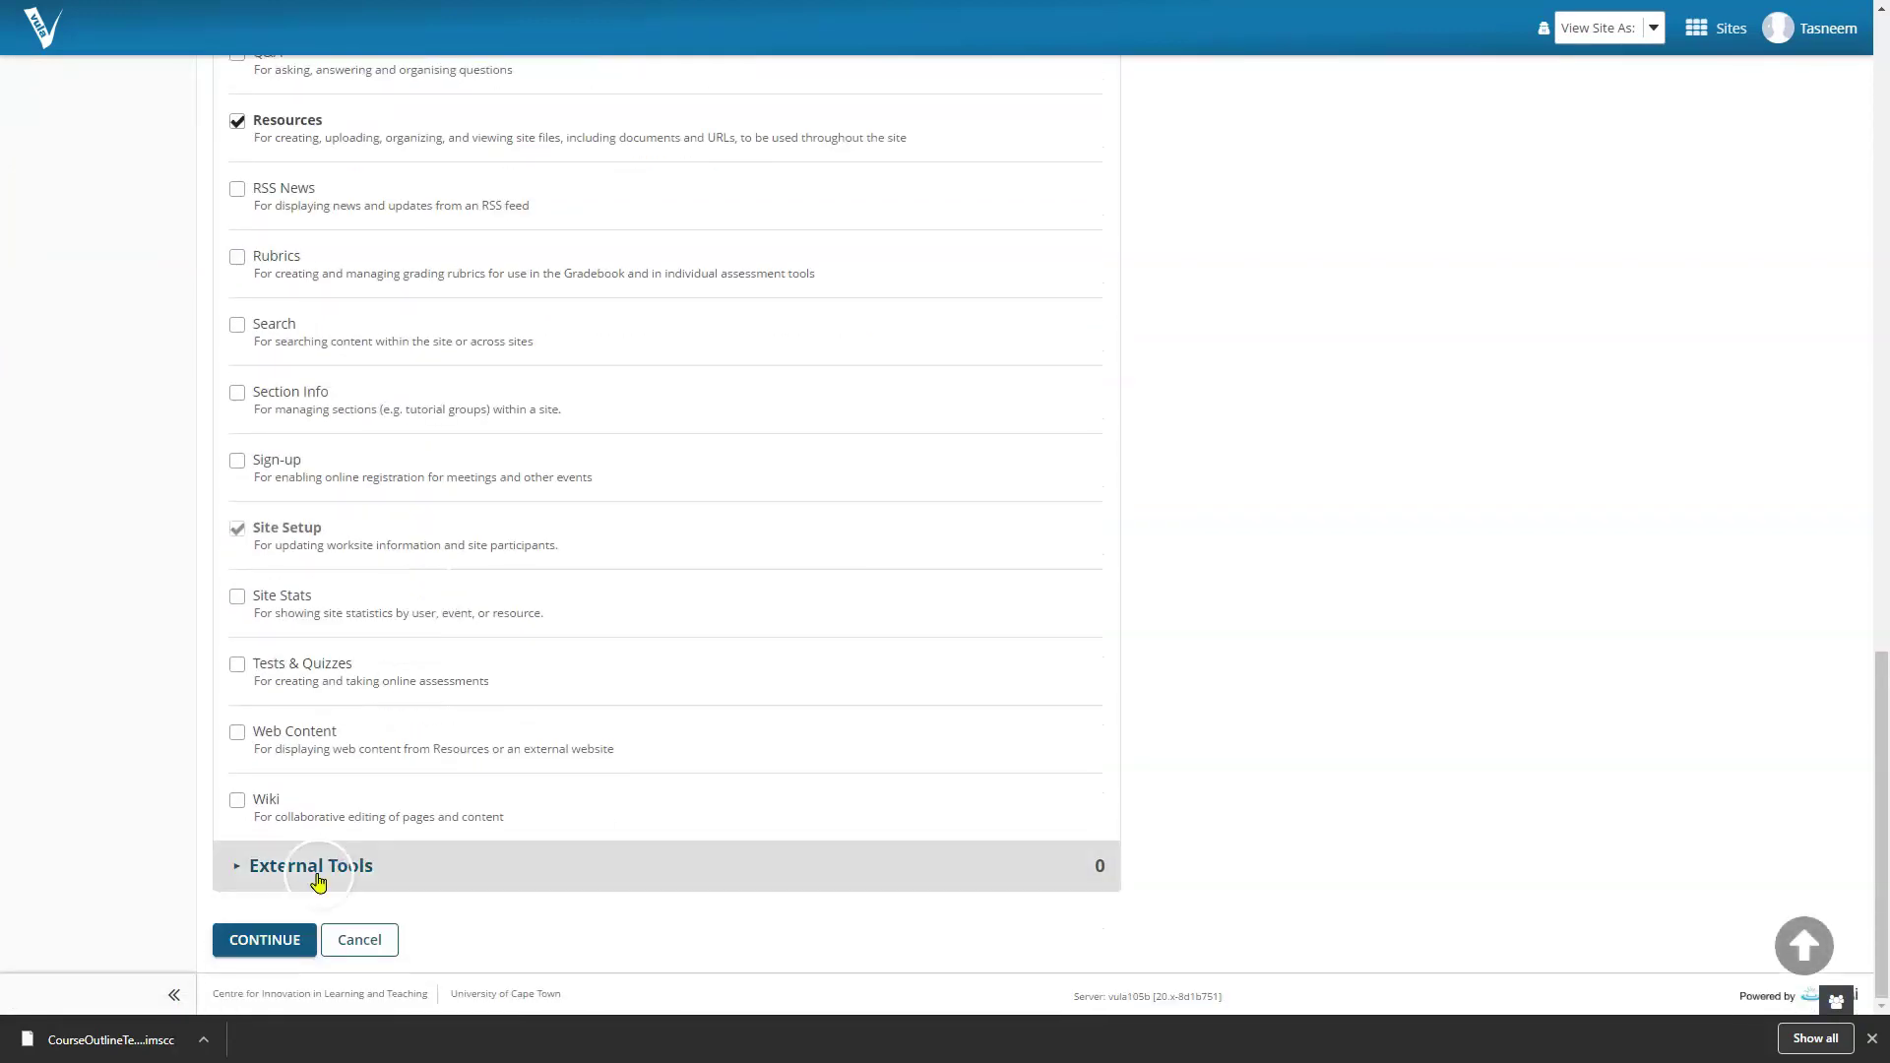
left_click(275, 932)
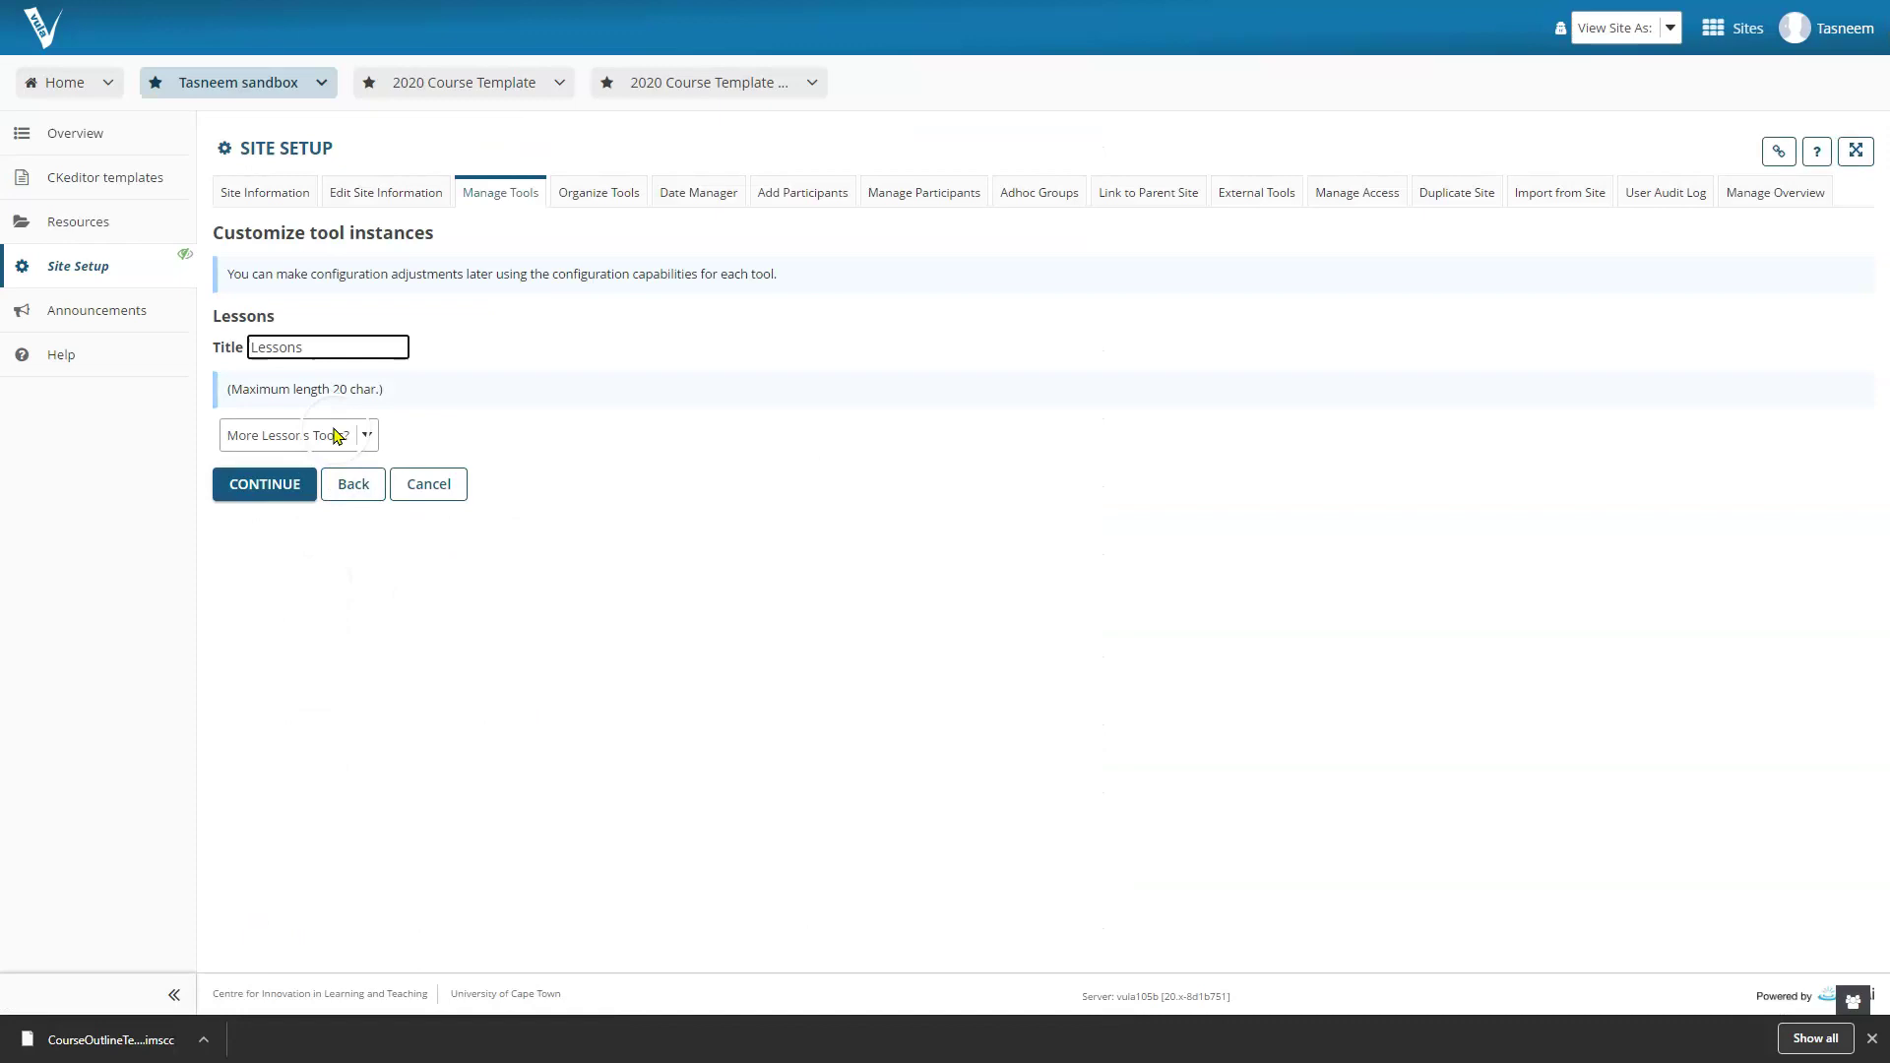
- Keep the Lessons tool title, finish adding it, and open the new Lessons page
left_click(332, 348)
left_click(150, 494)
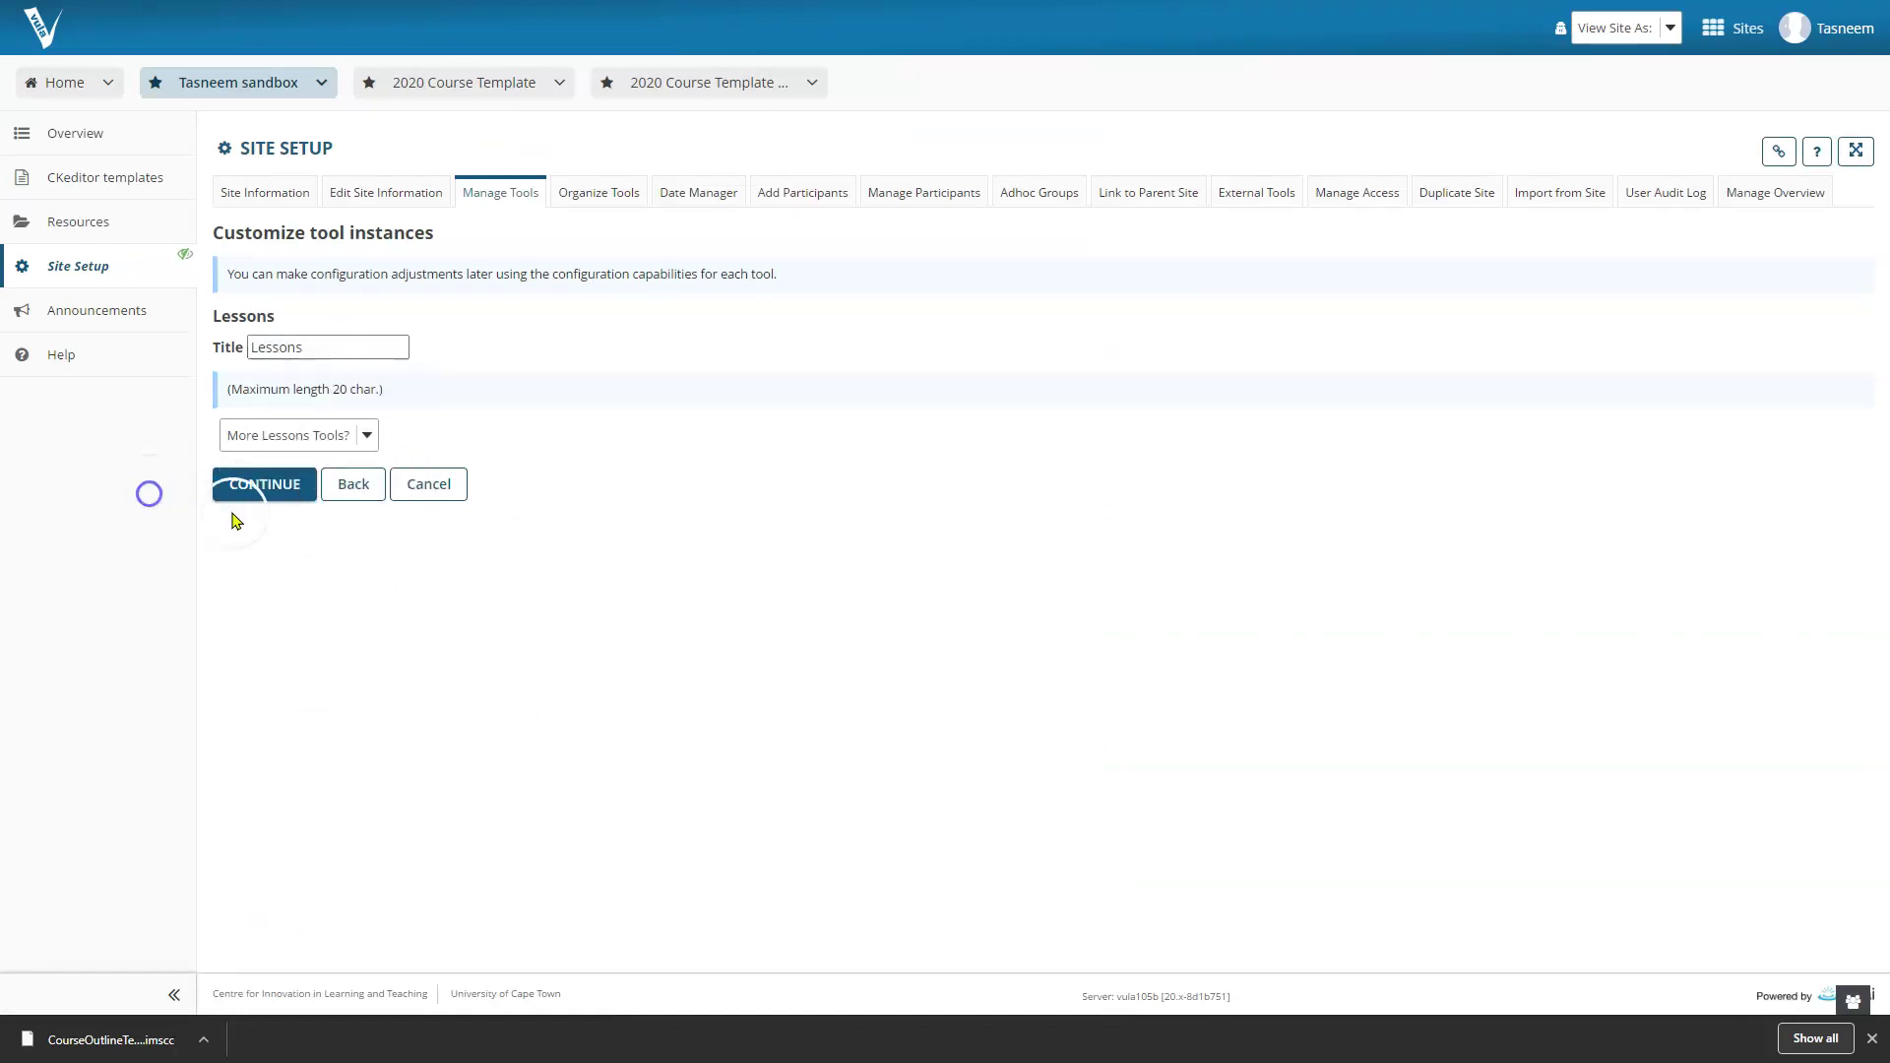
left_click(264, 487)
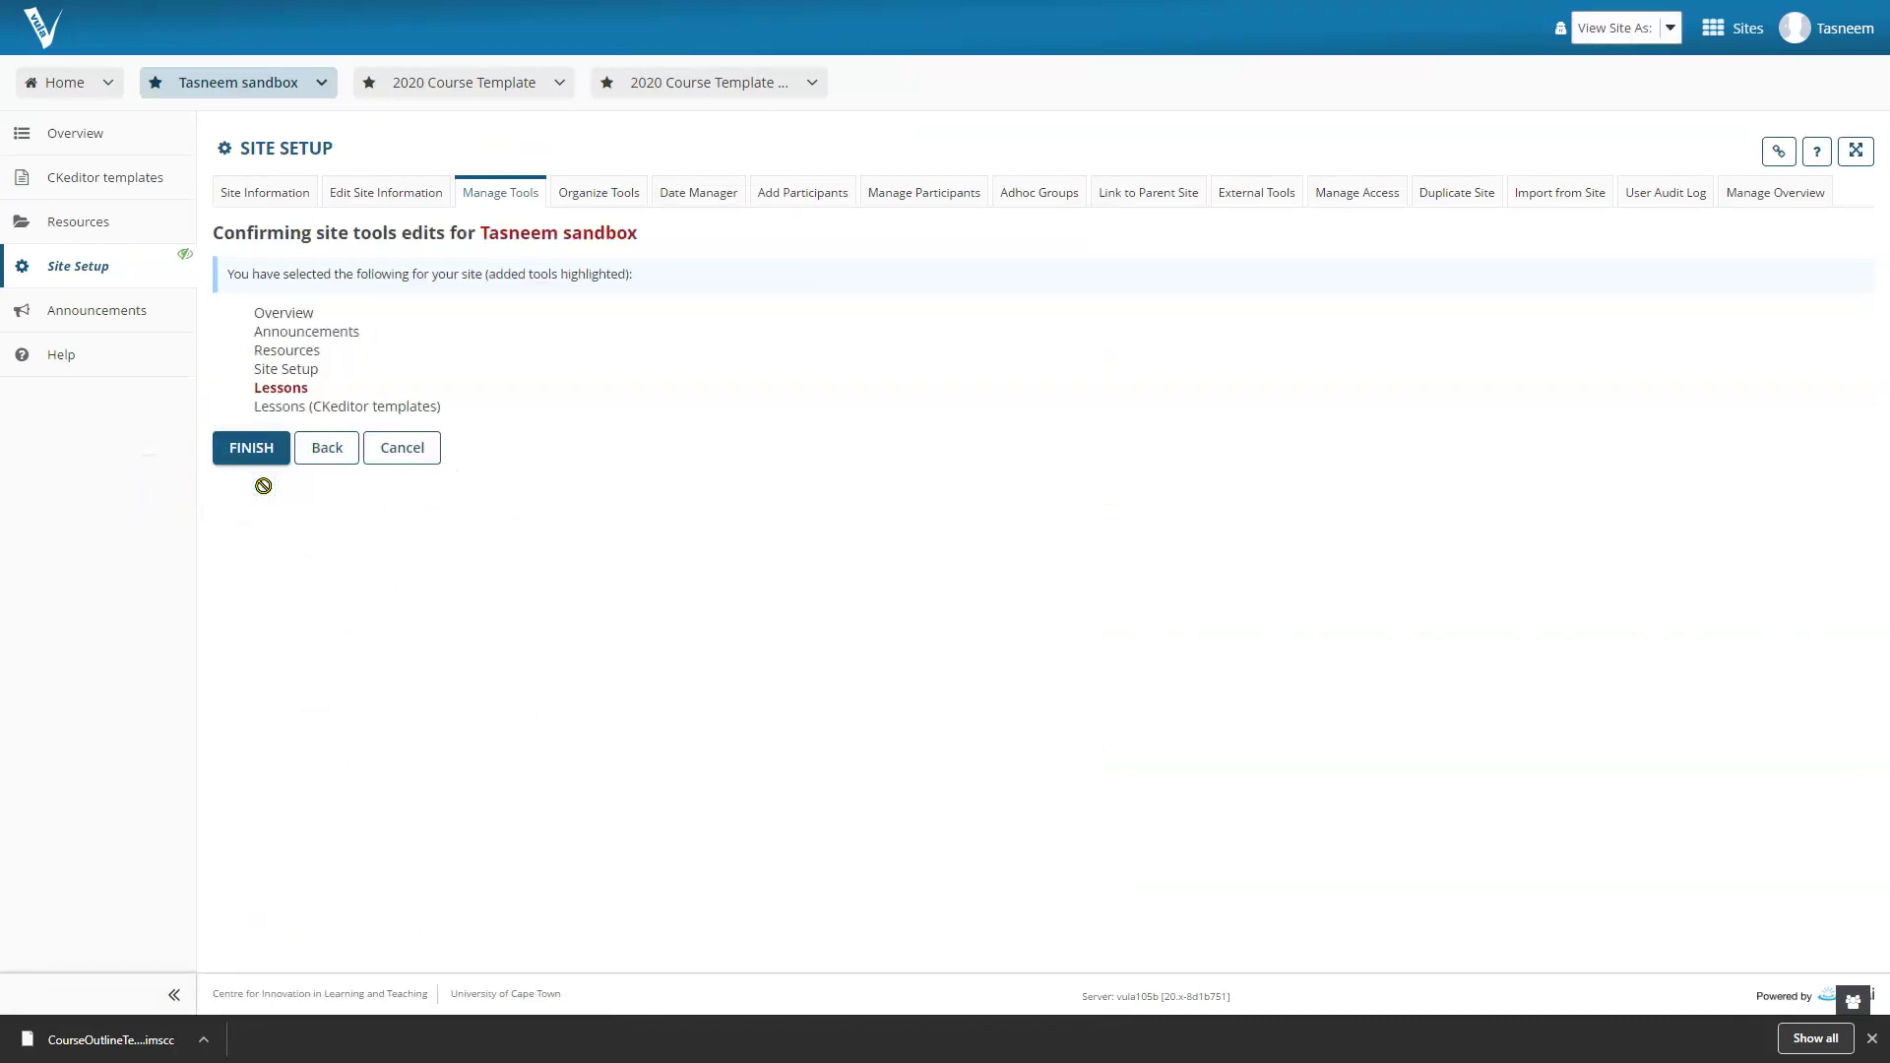
left_click(255, 459)
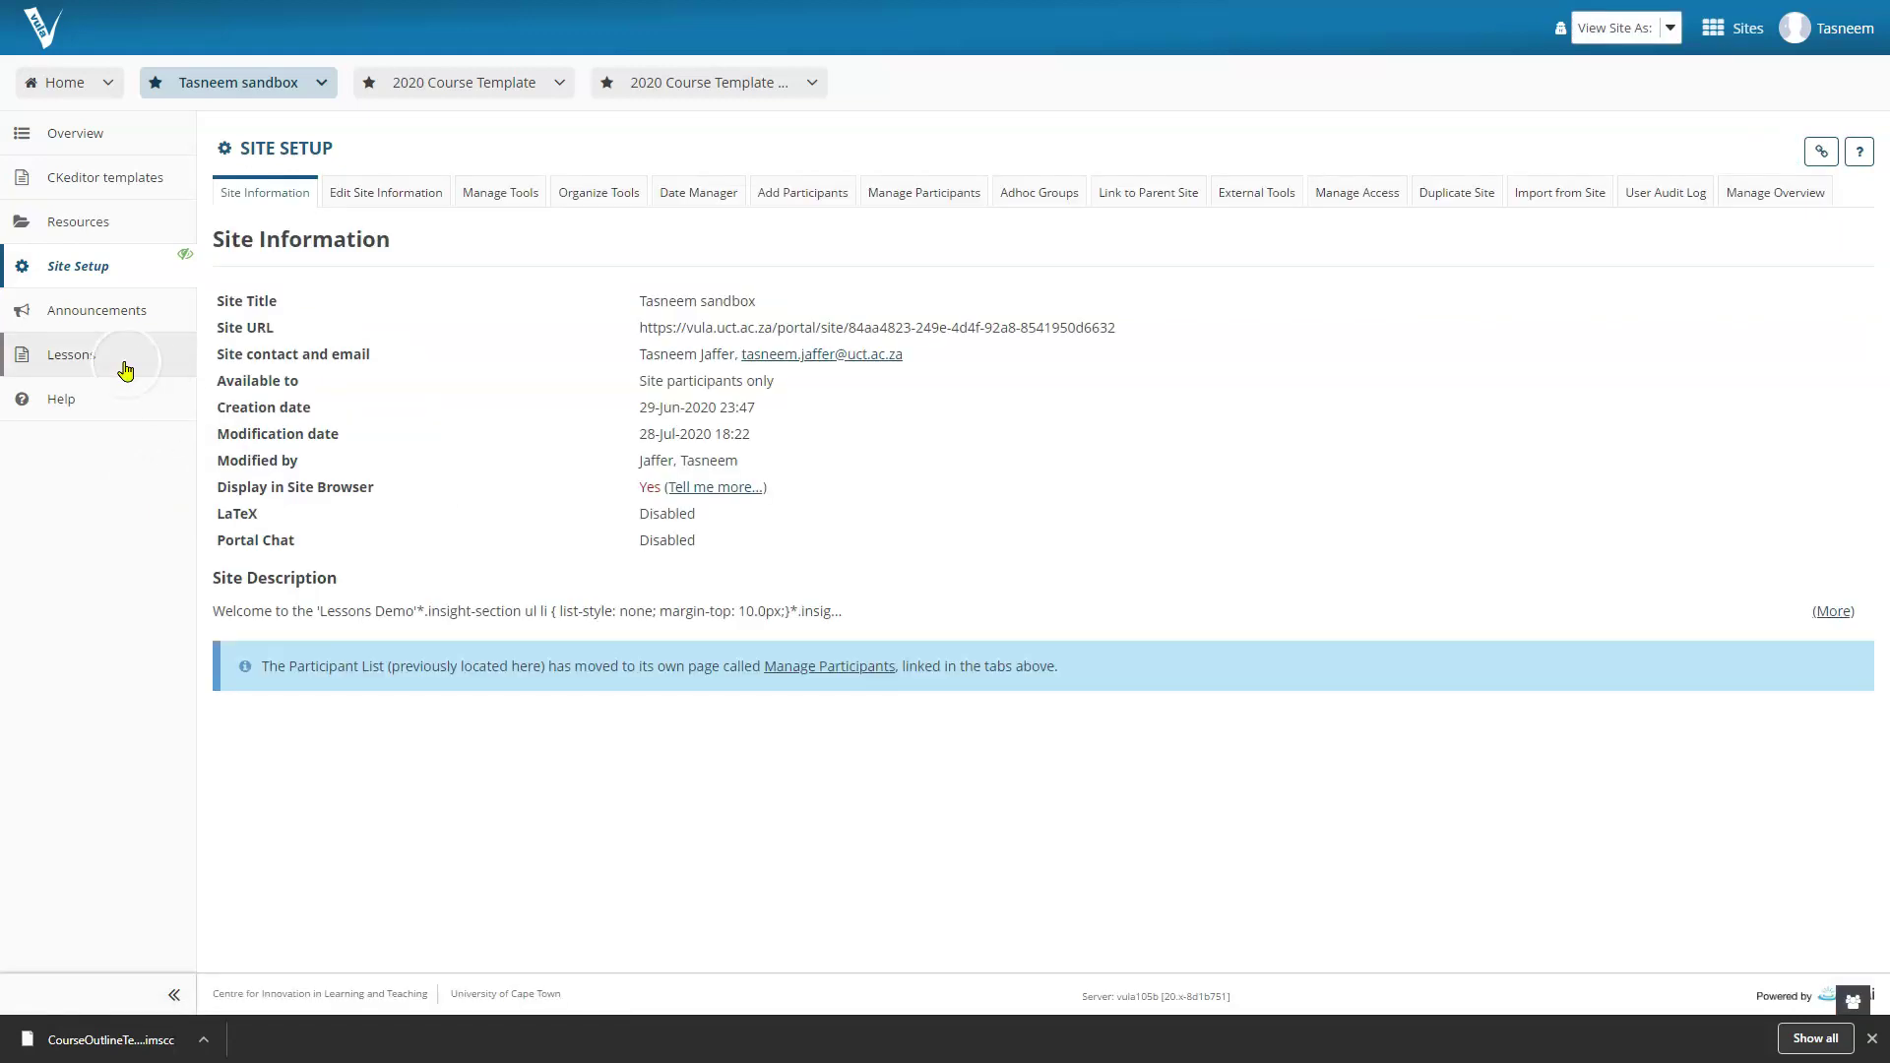
left_click(104, 360)
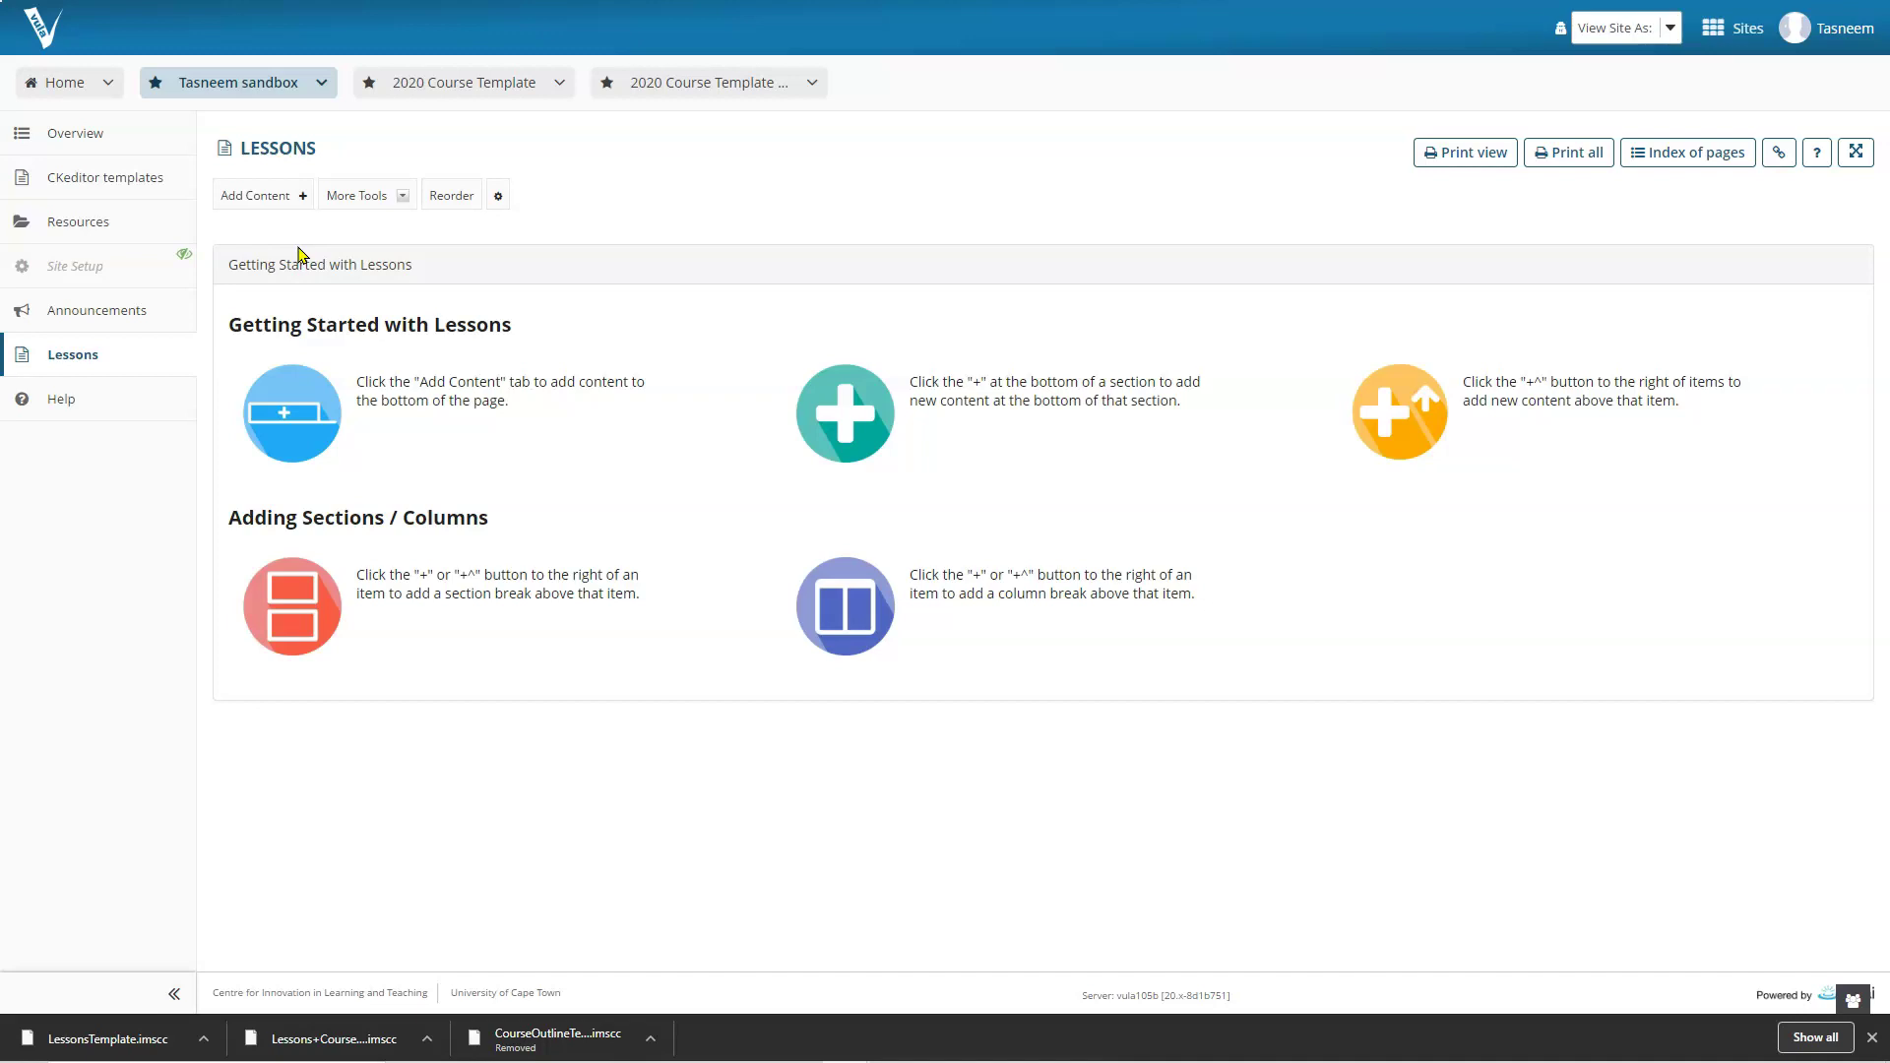
- Import Lessons+CourseOutline.imscc from the Course templates folder through Import CC/CP
left_click(404, 196)
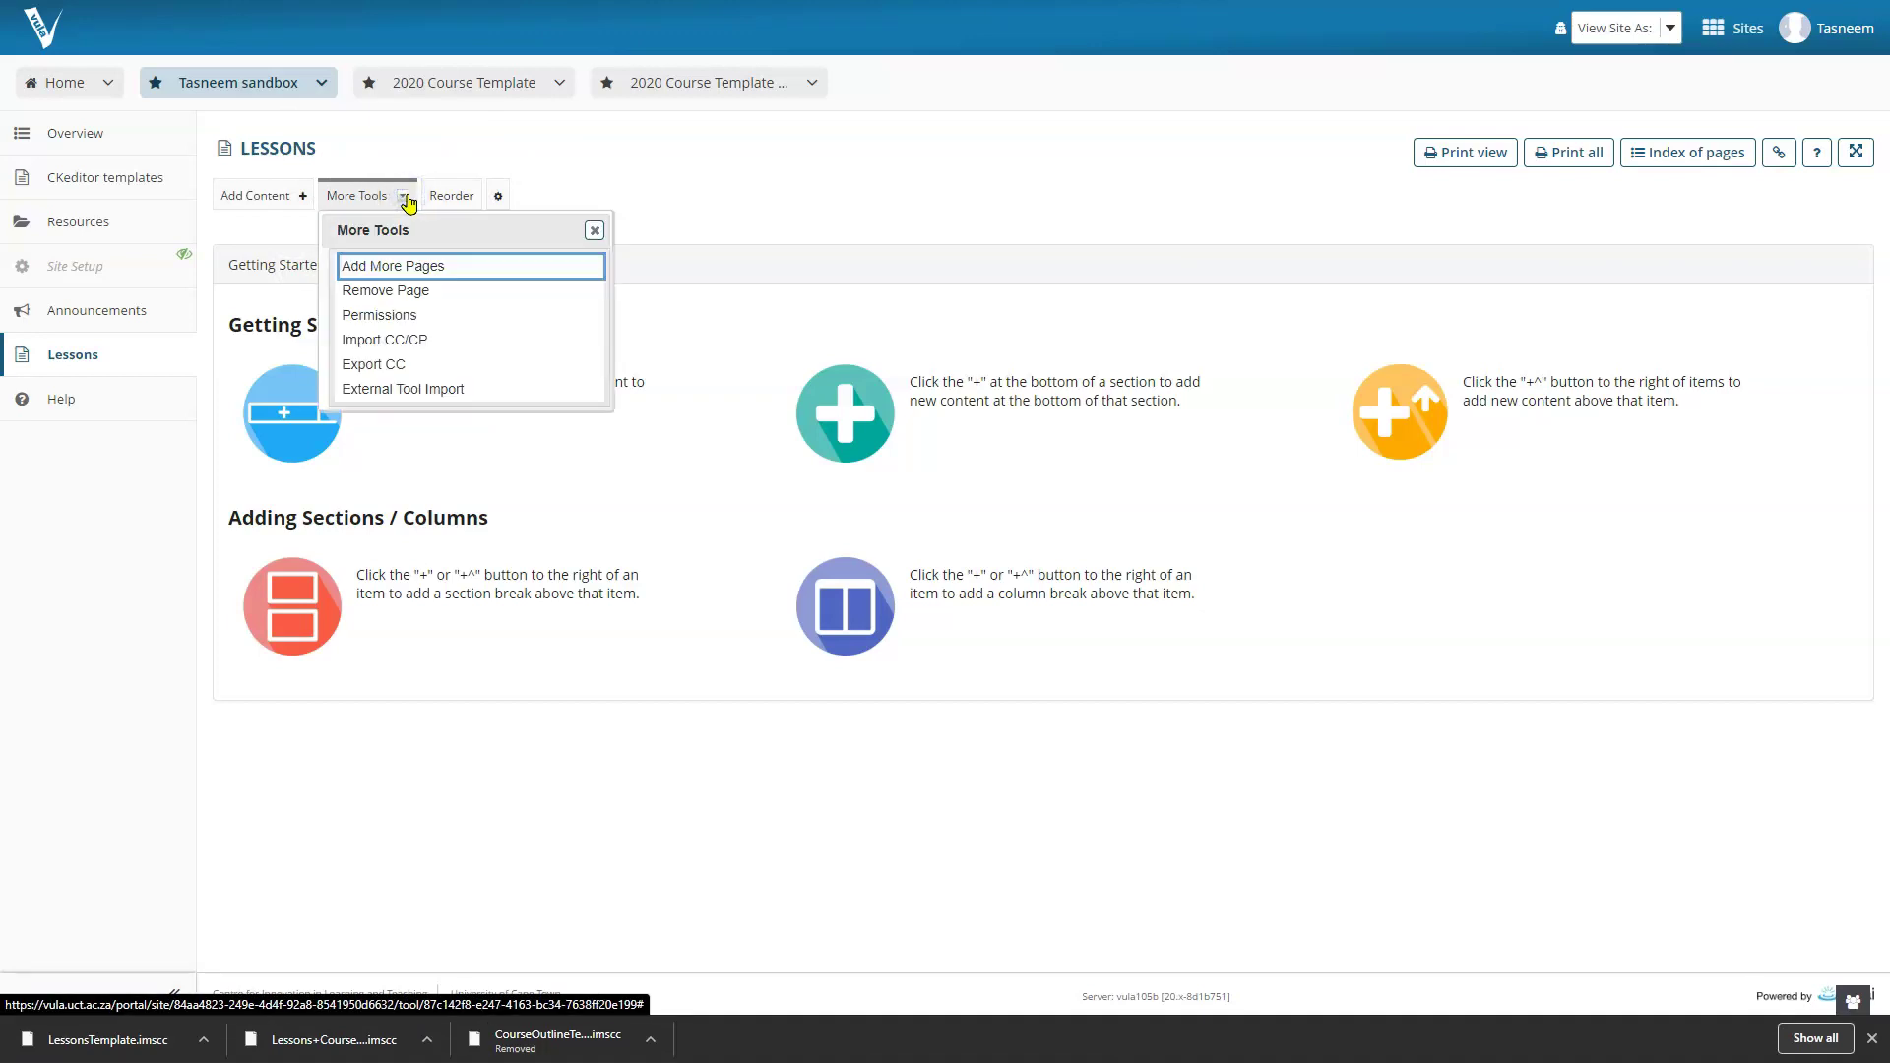
left_click(402, 341)
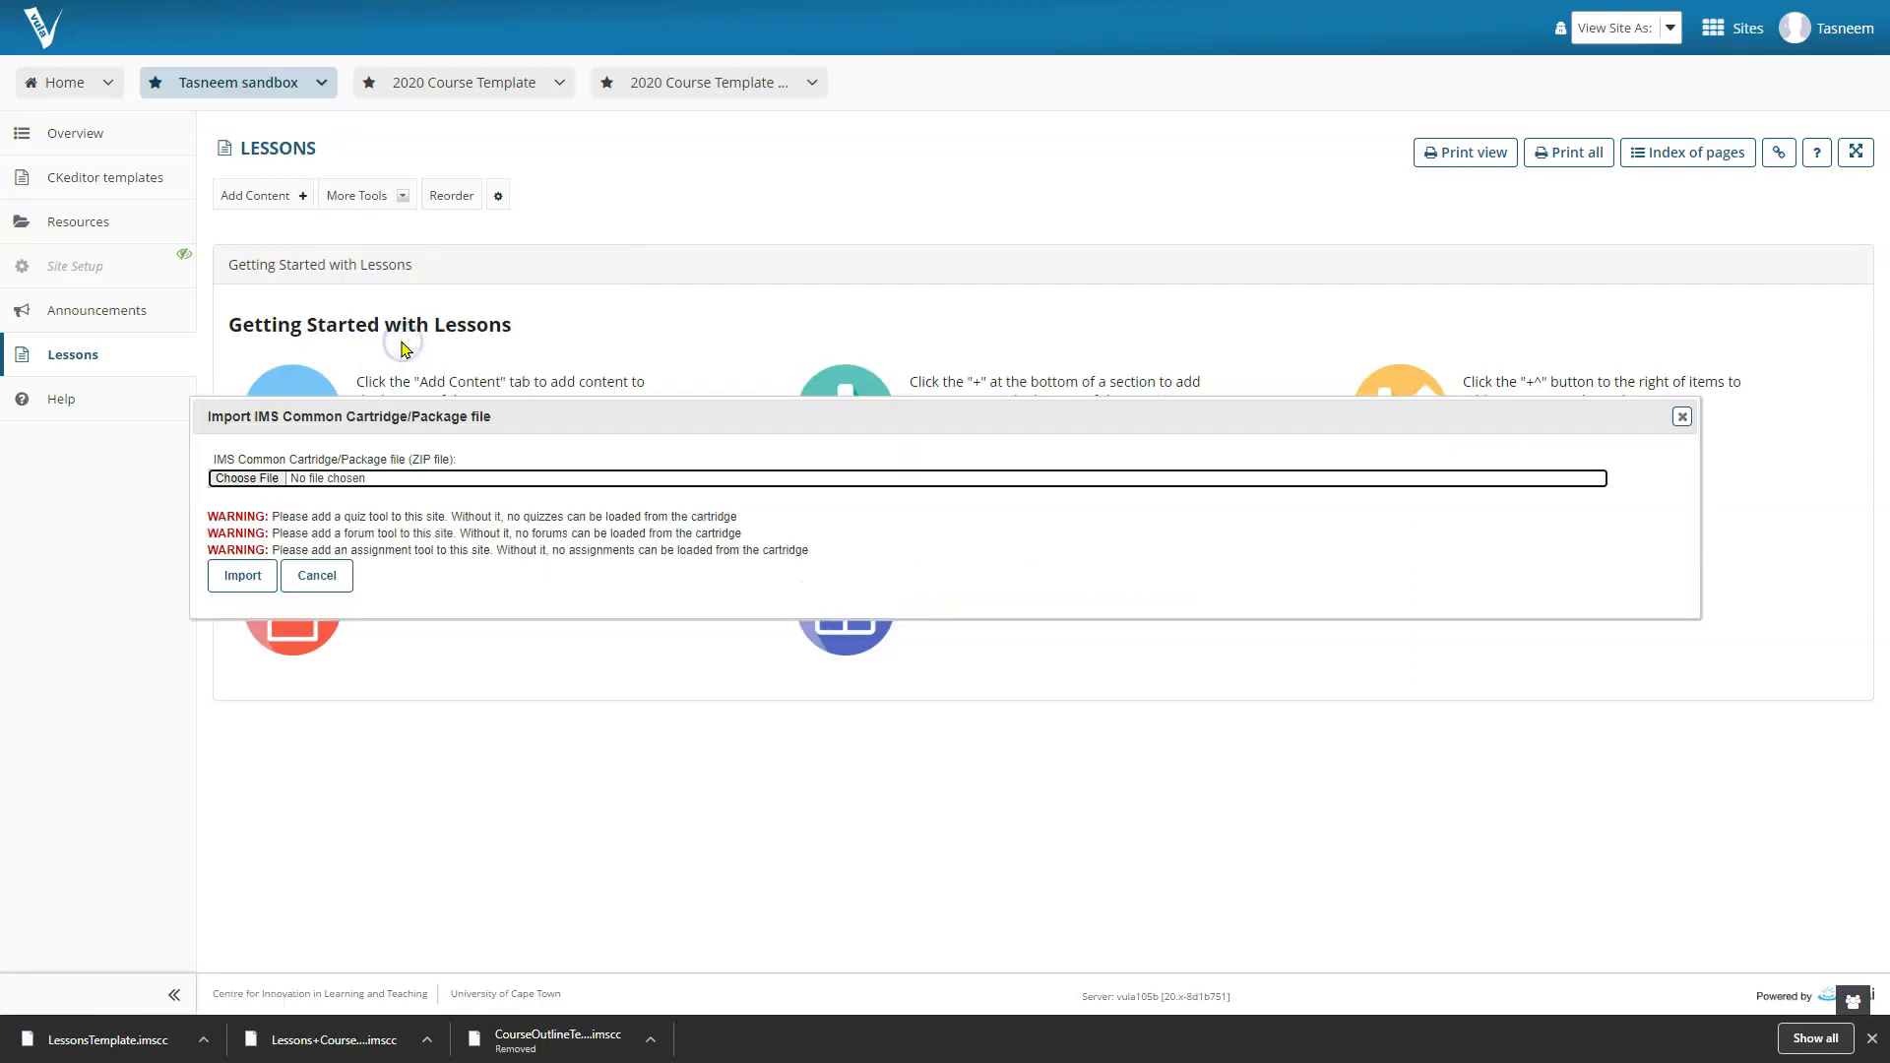
left_click(248, 479)
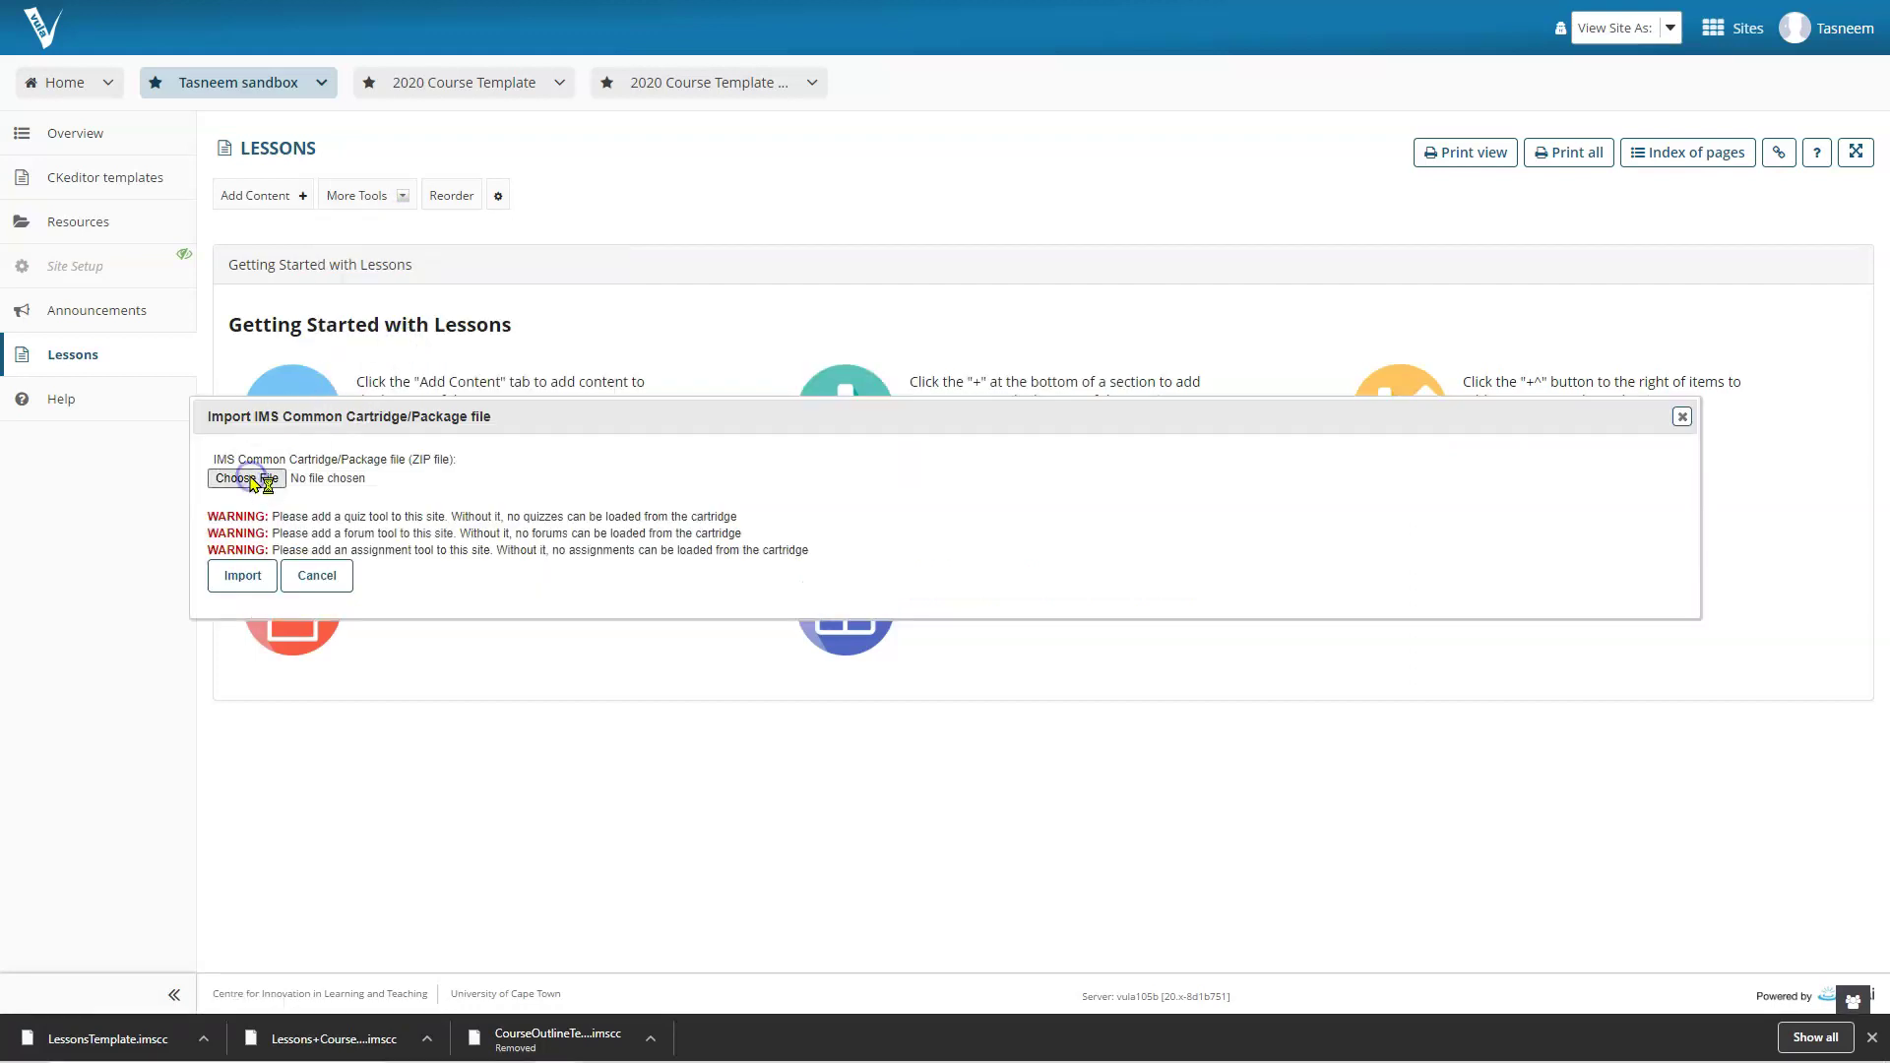
double_click(254, 202)
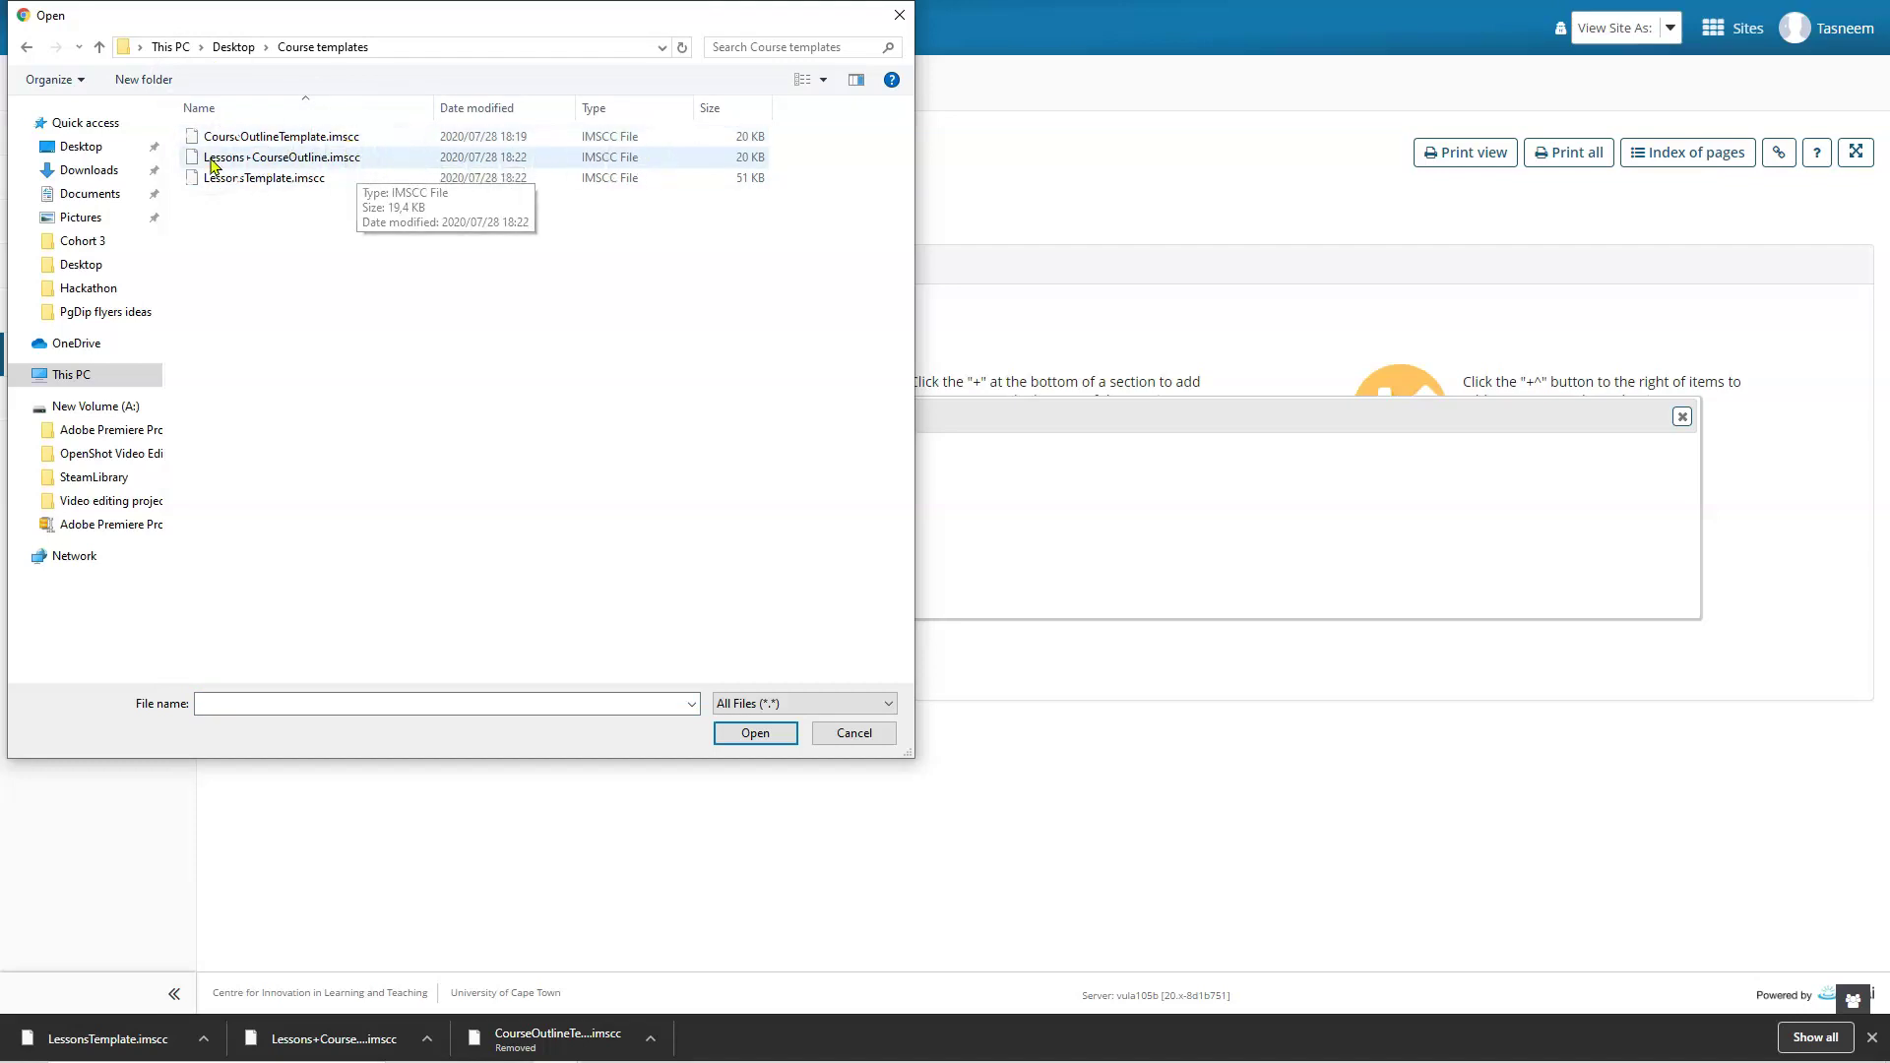
left_click(370, 162)
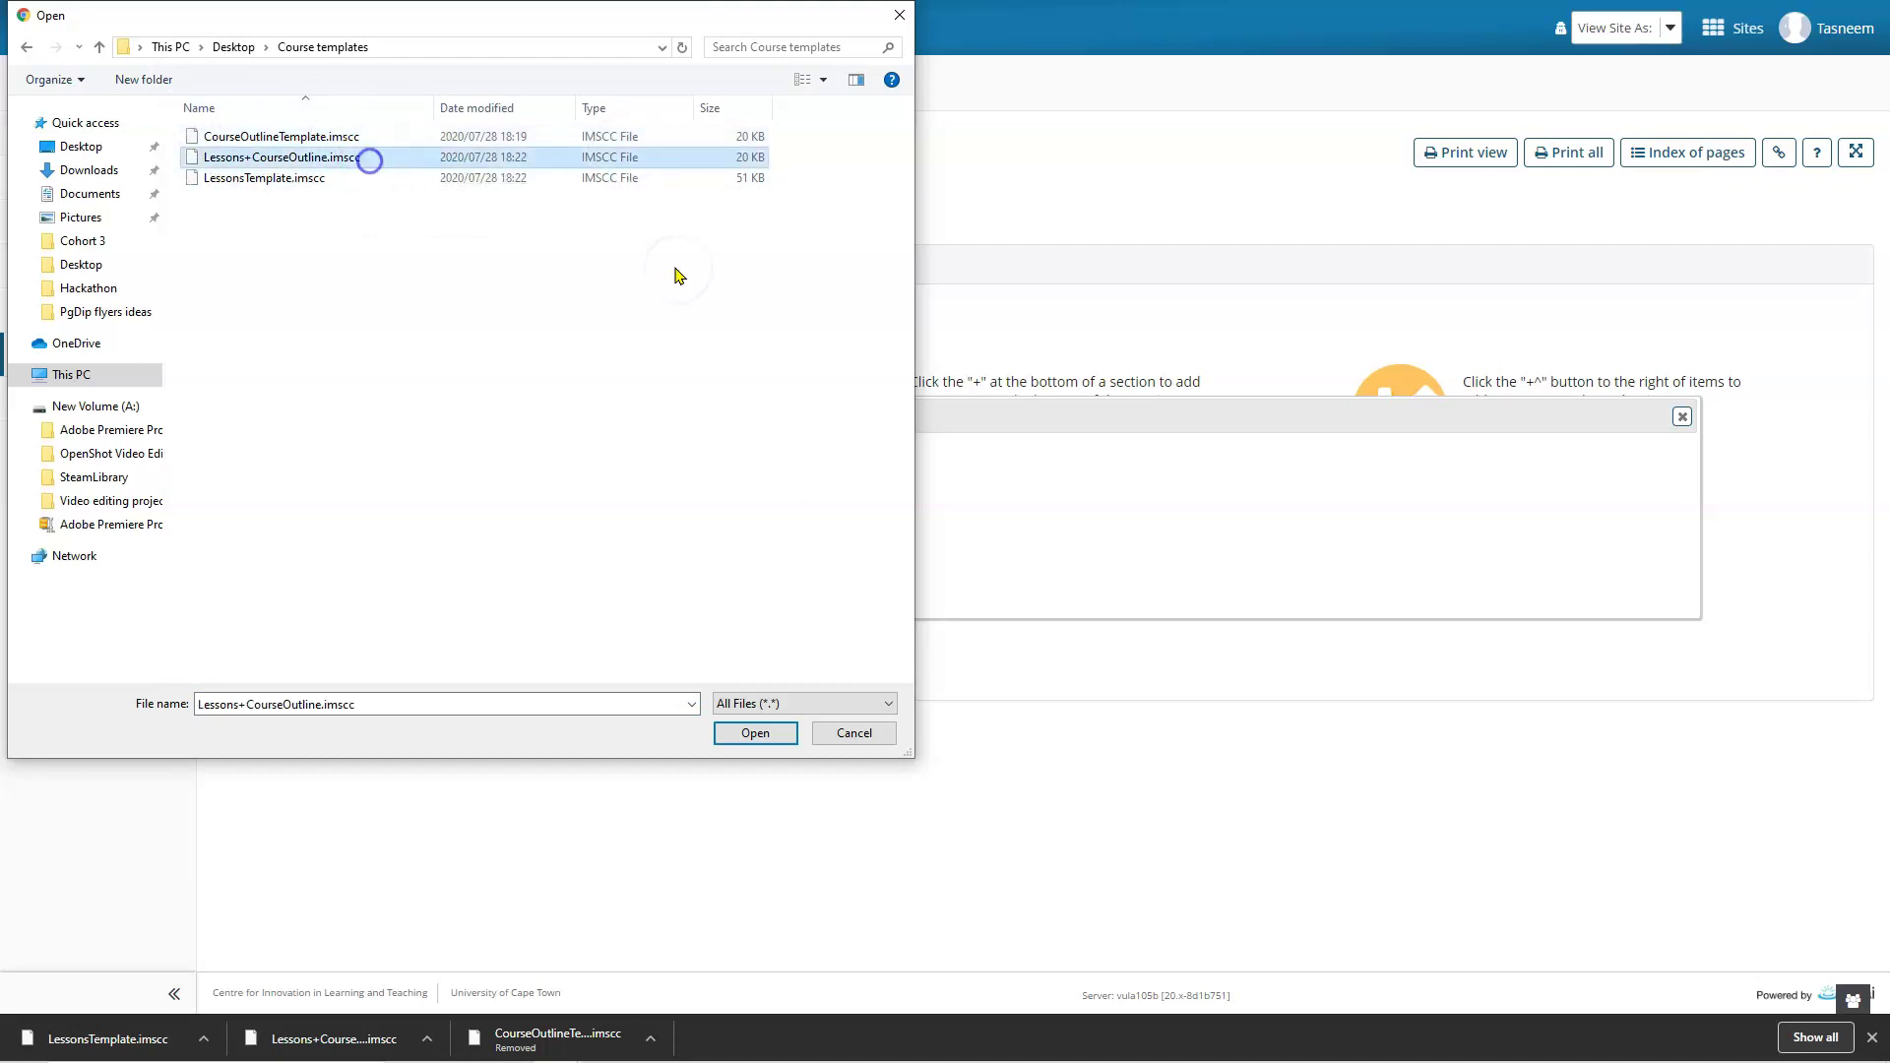
left_click(755, 733)
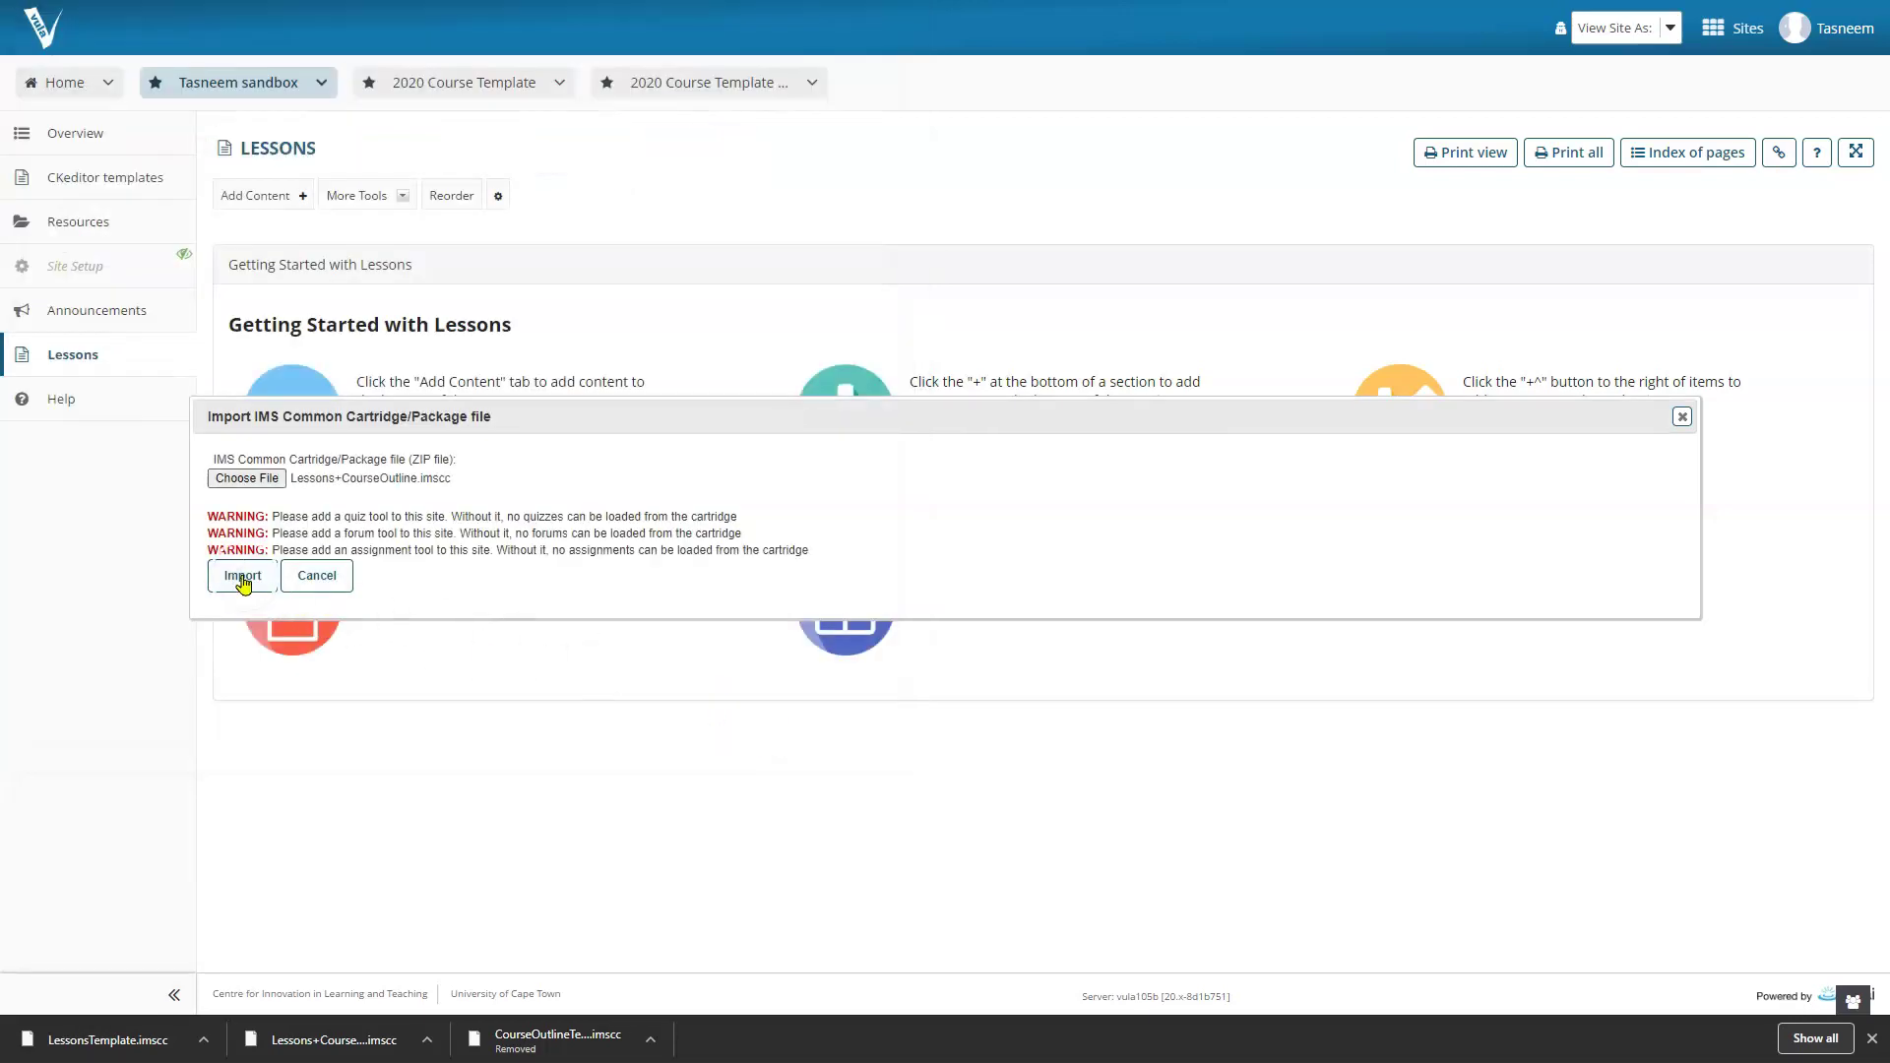
left_click(243, 577)
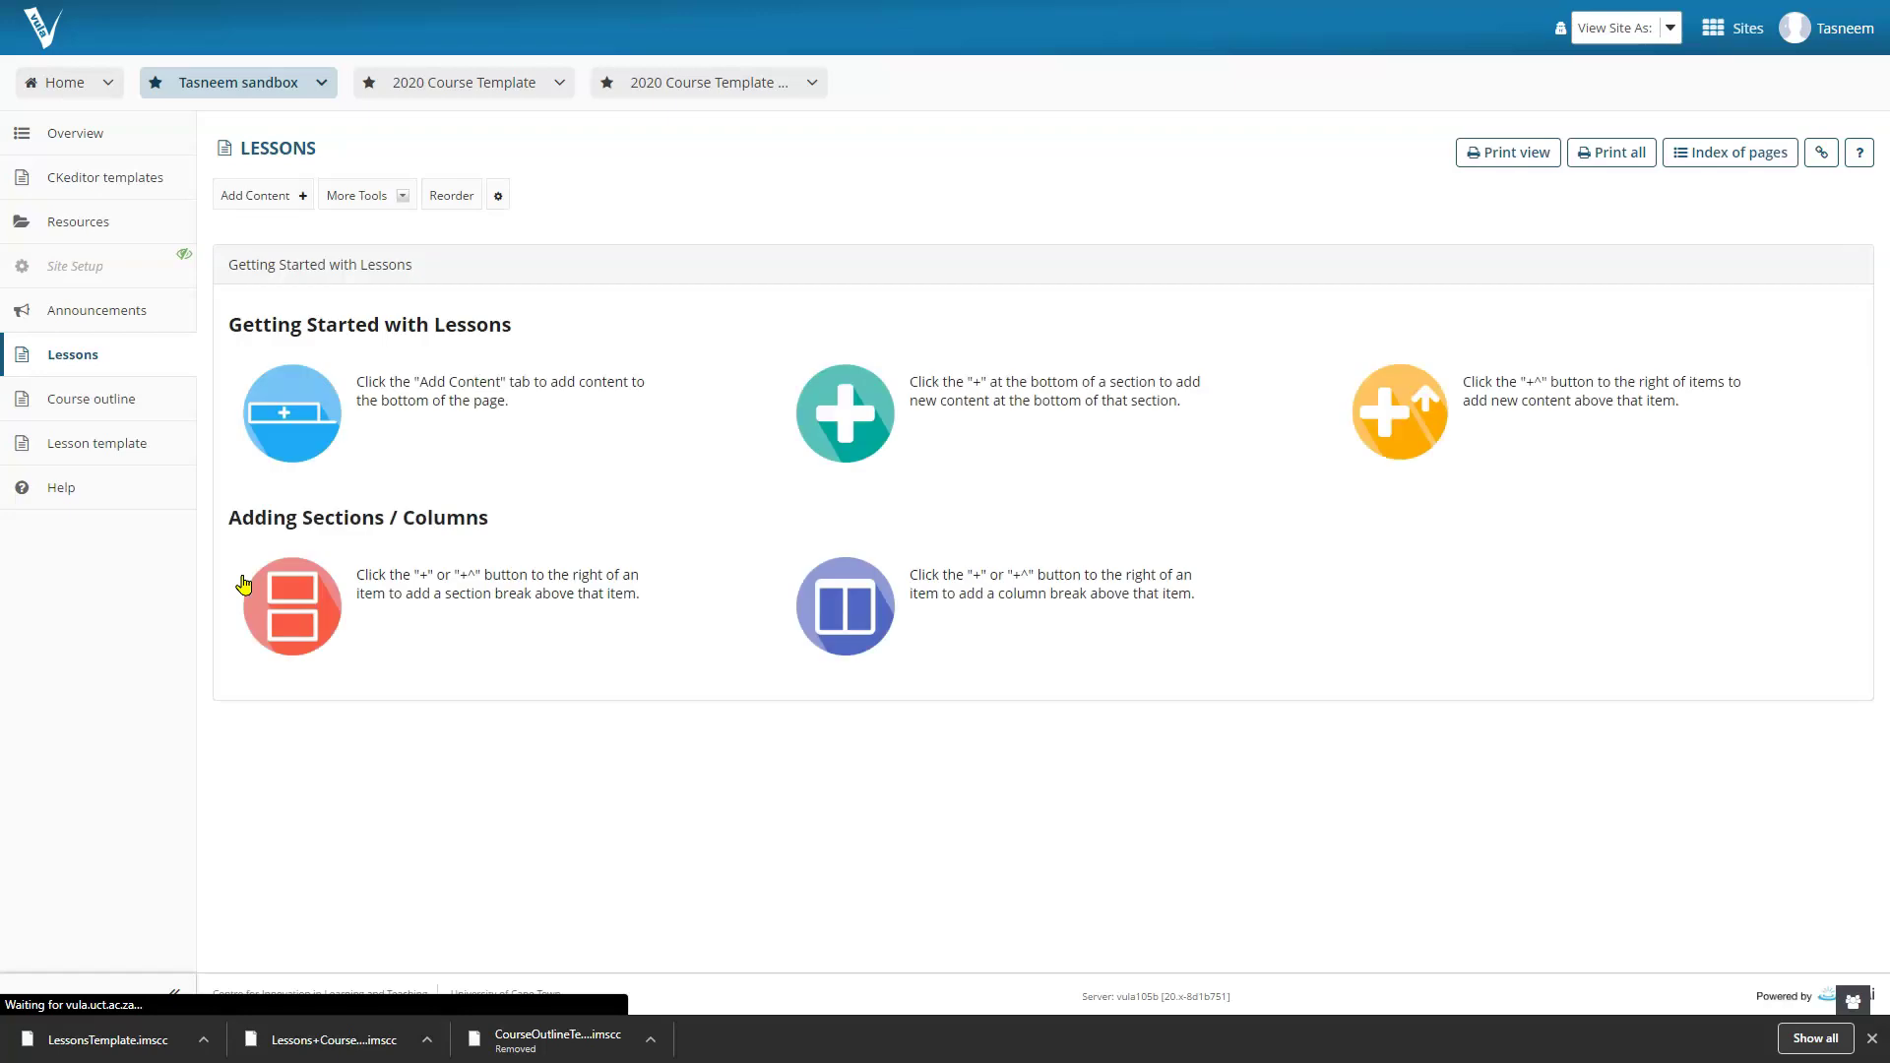
- Open the imported Course outline, then the Lesson template page, leaving each page when prompted
left_click(178, 502)
left_click(106, 399)
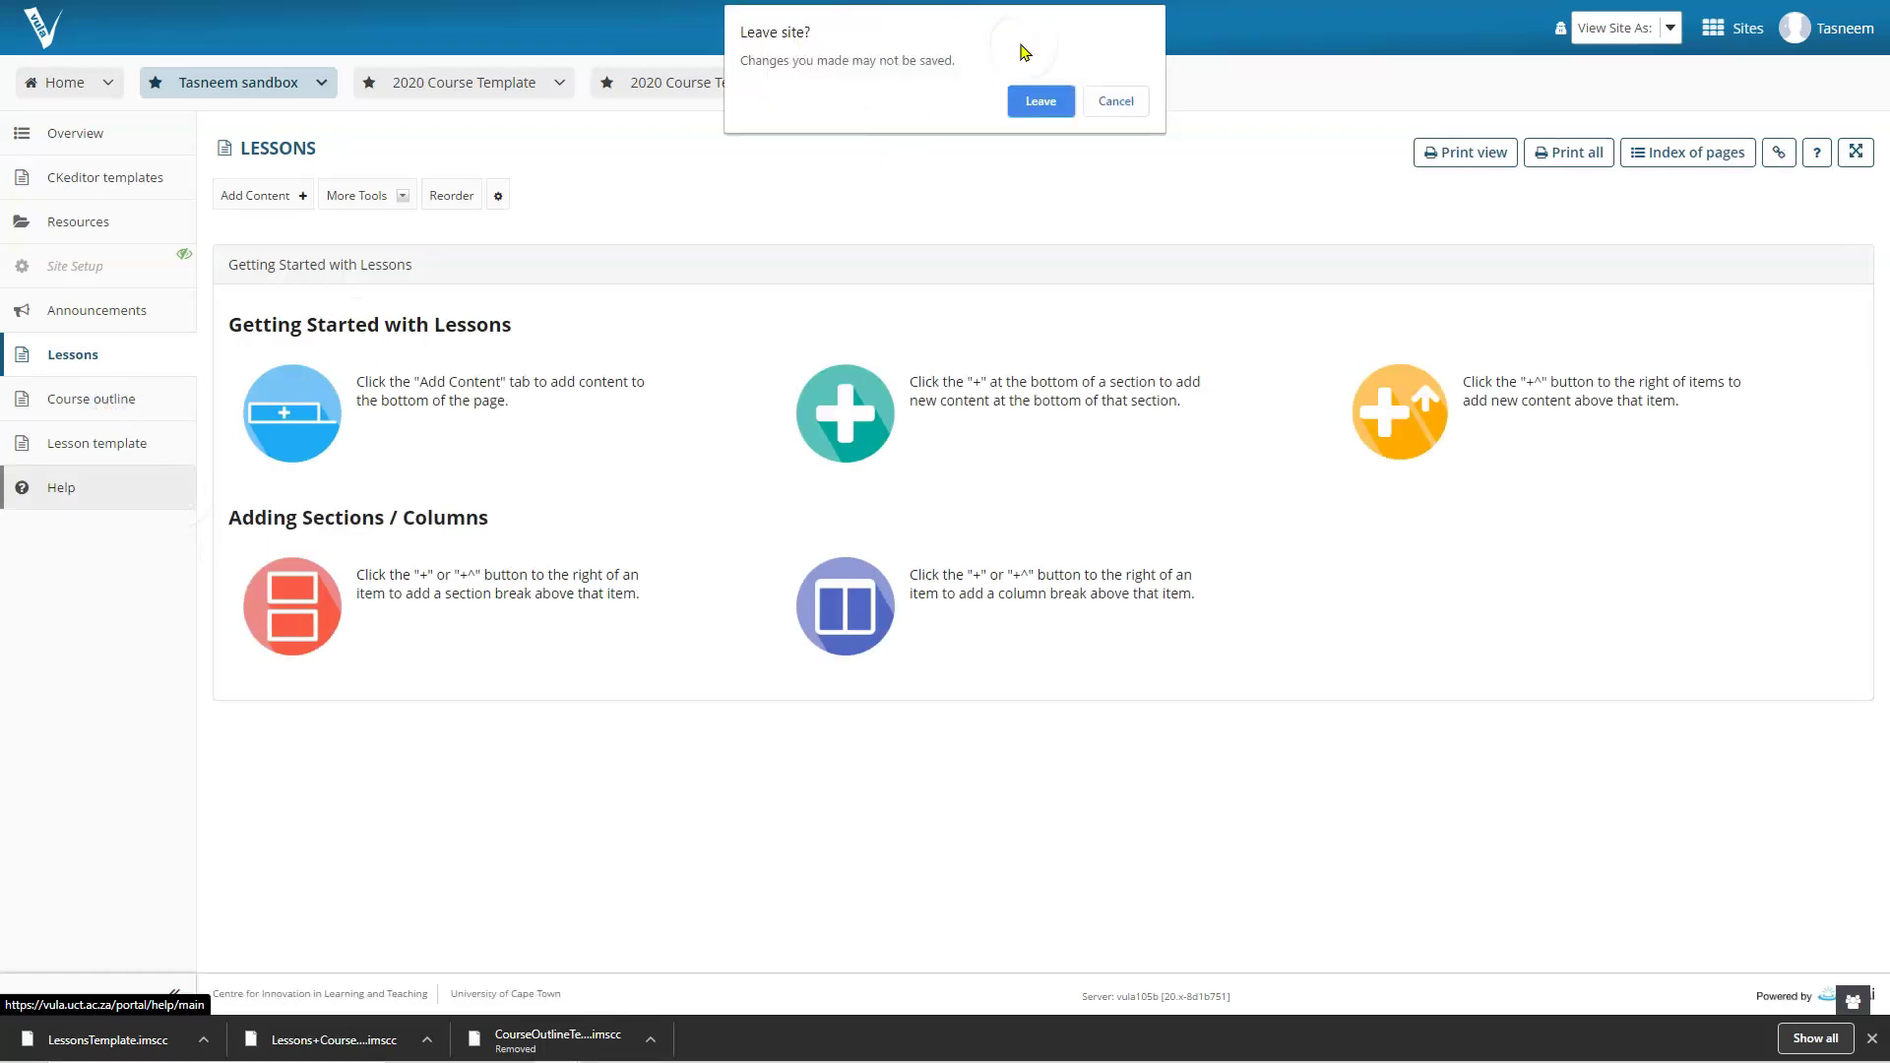
left_click(1031, 103)
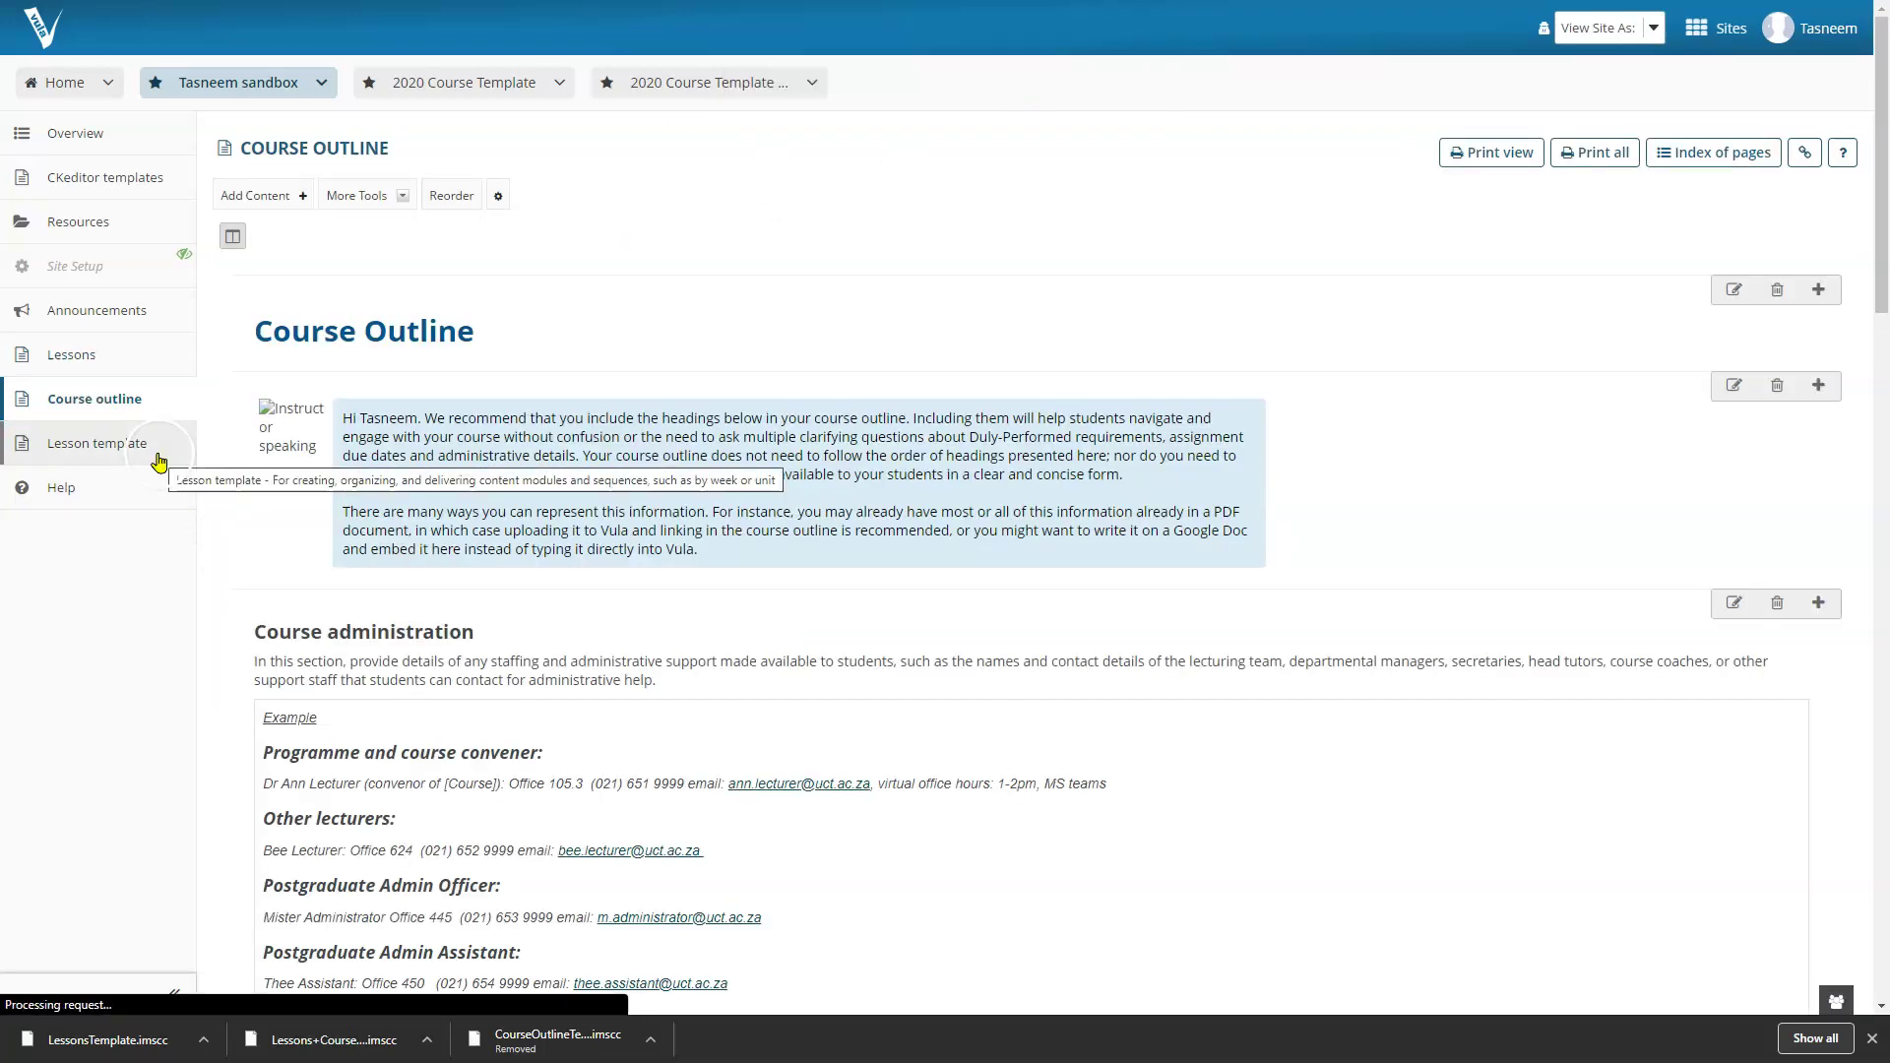
left_click(153, 455)
left_click(1043, 103)
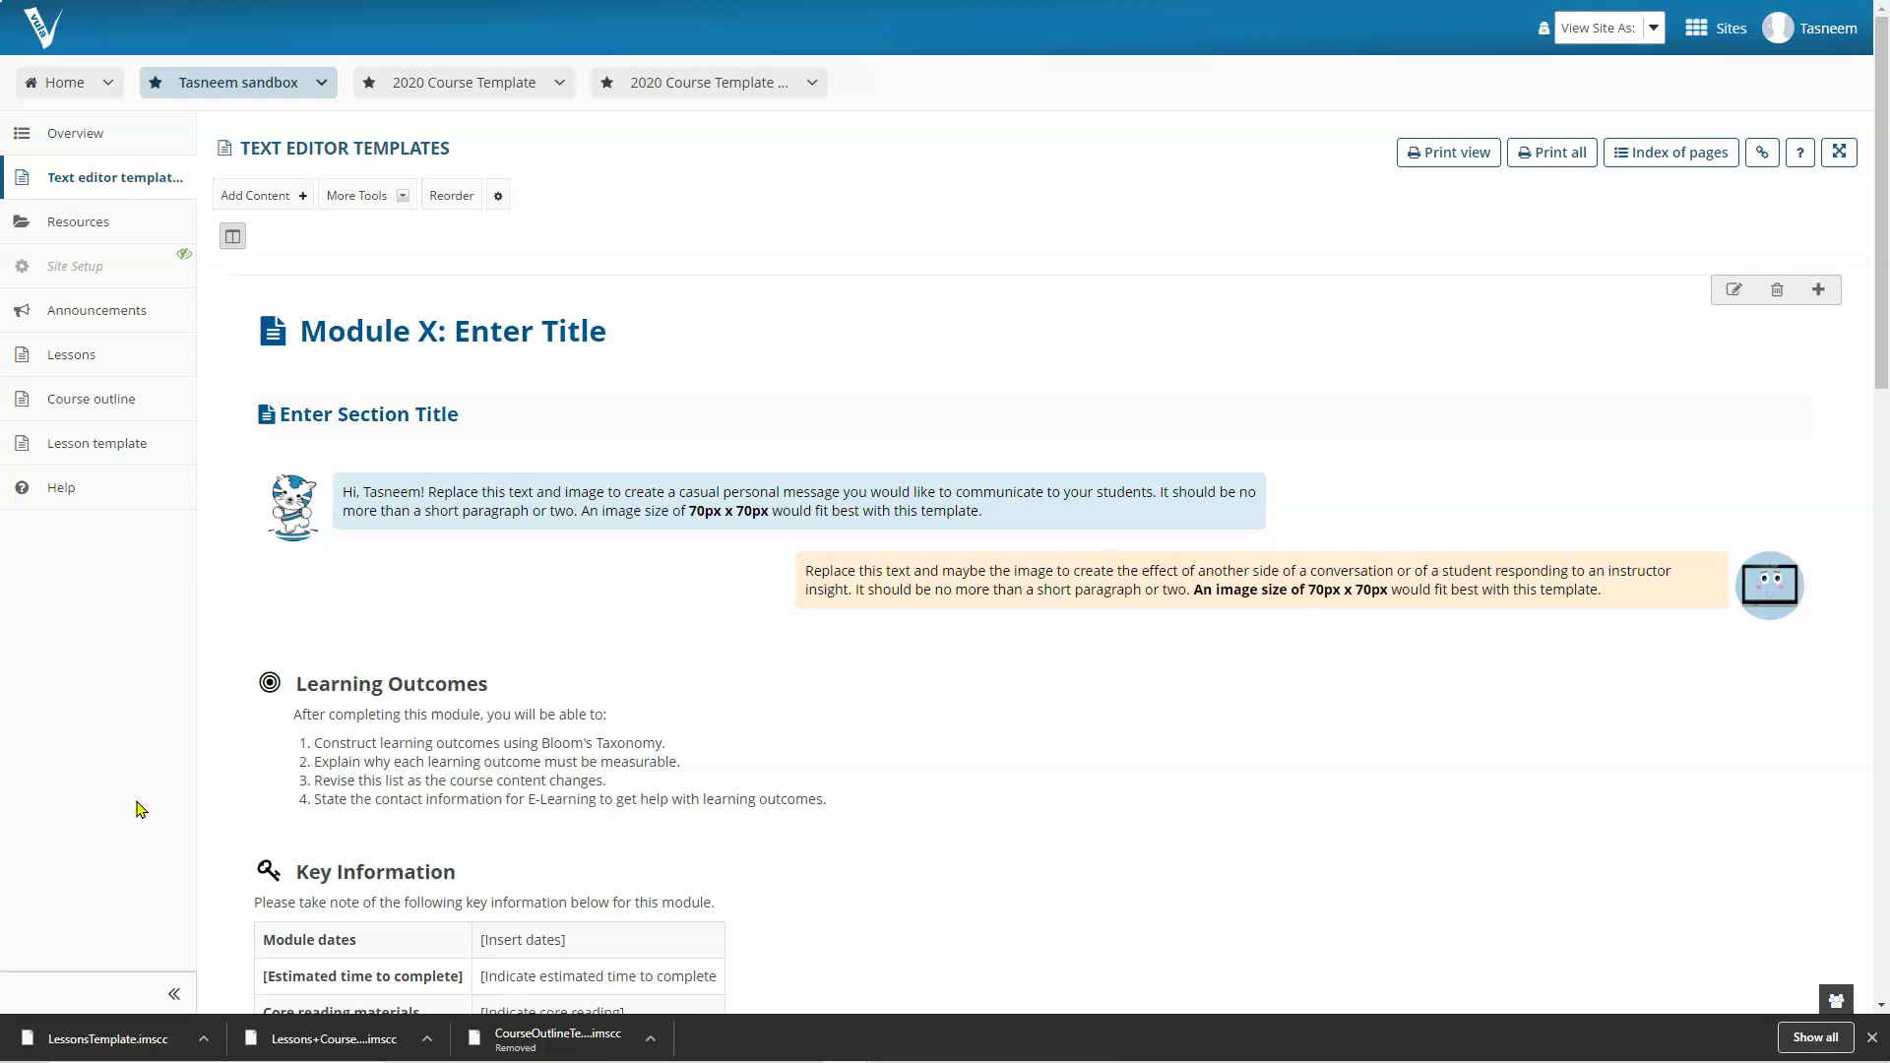
left_click(405, 323)
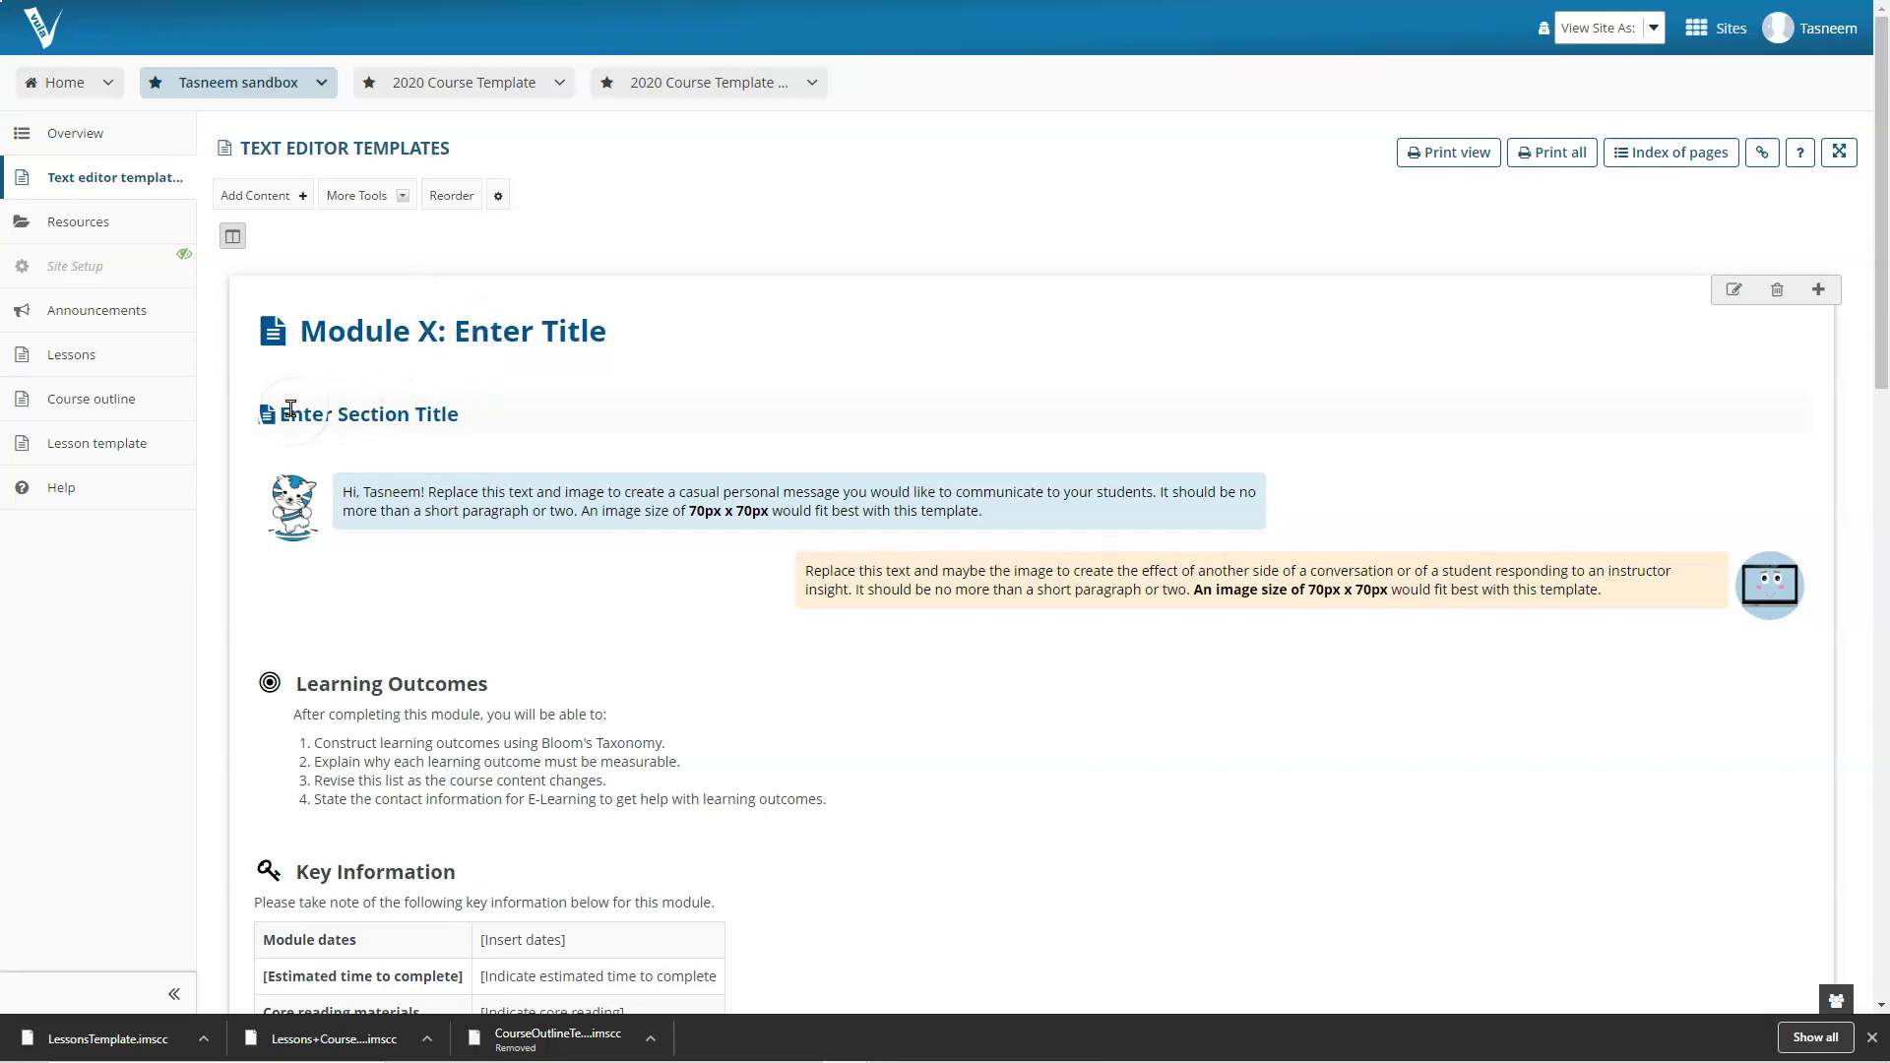
left_click_drag(290, 413, 466, 415)
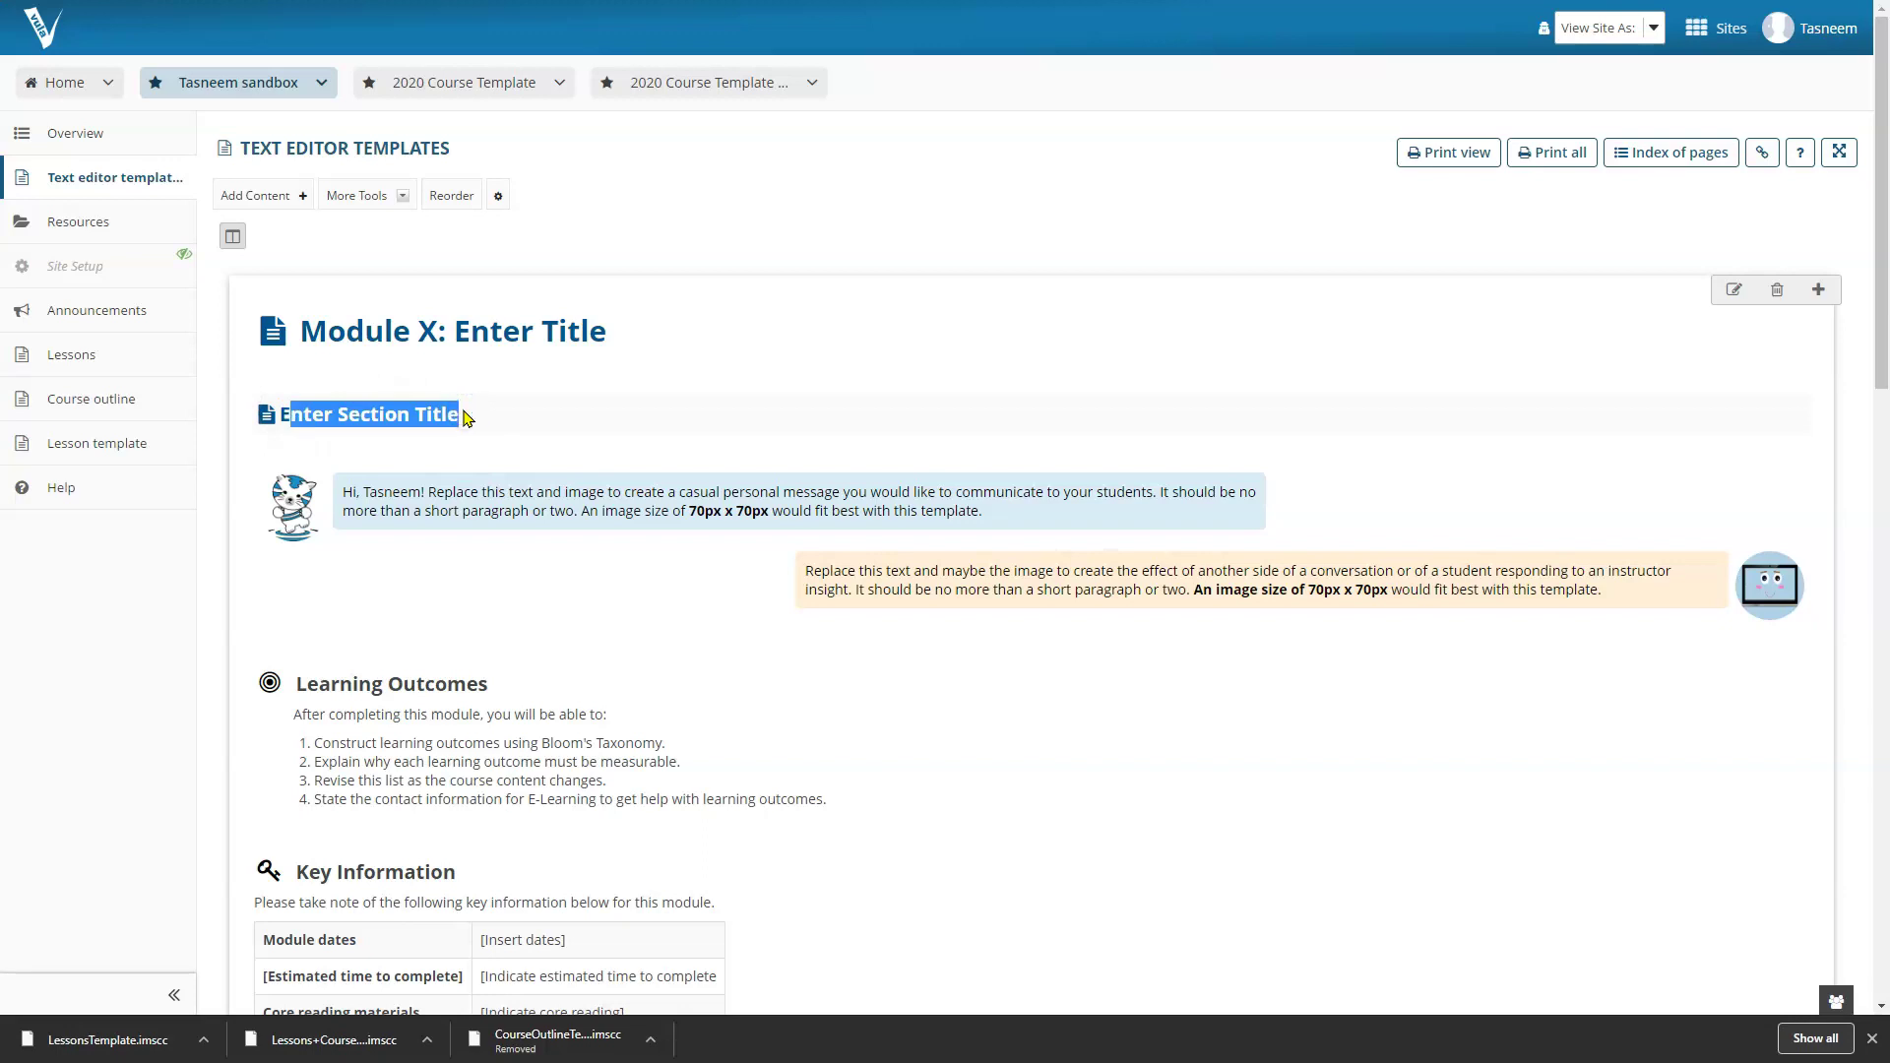
scroll(346, 395, "down", 1)
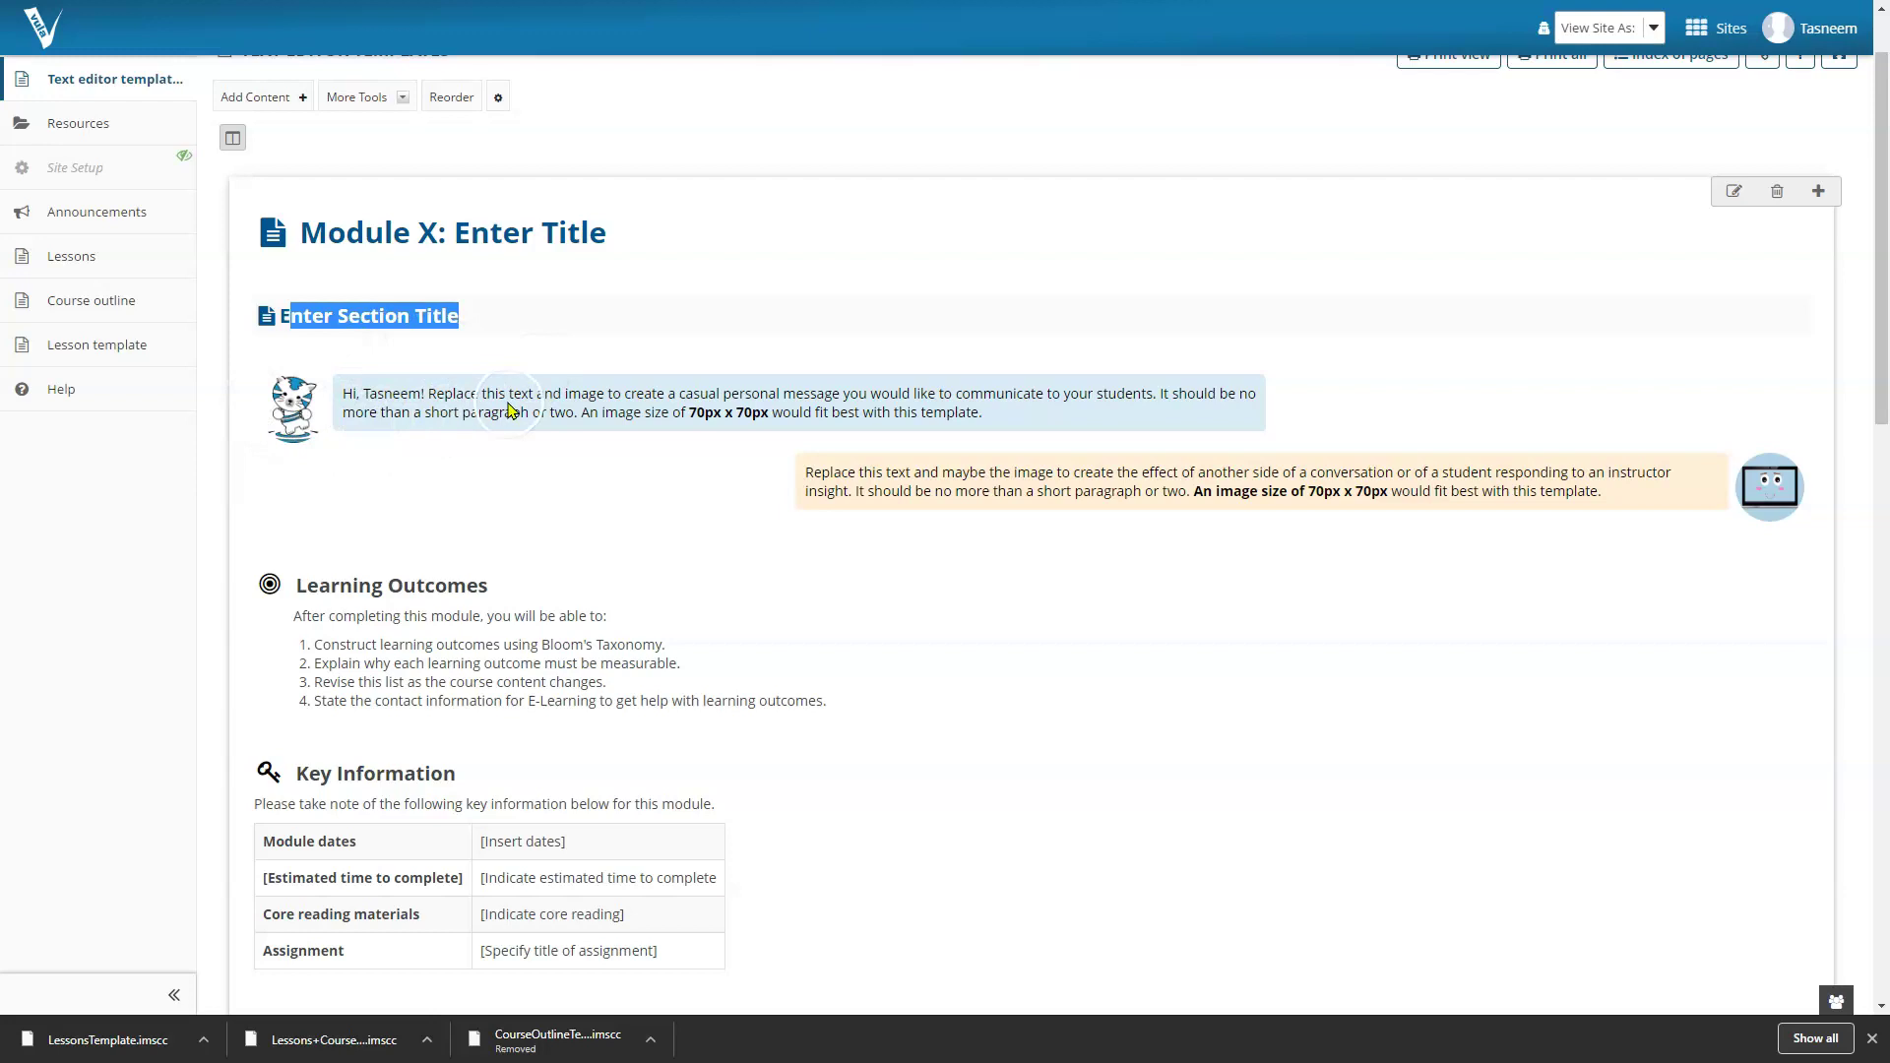
scroll(509, 410, "down", 3)
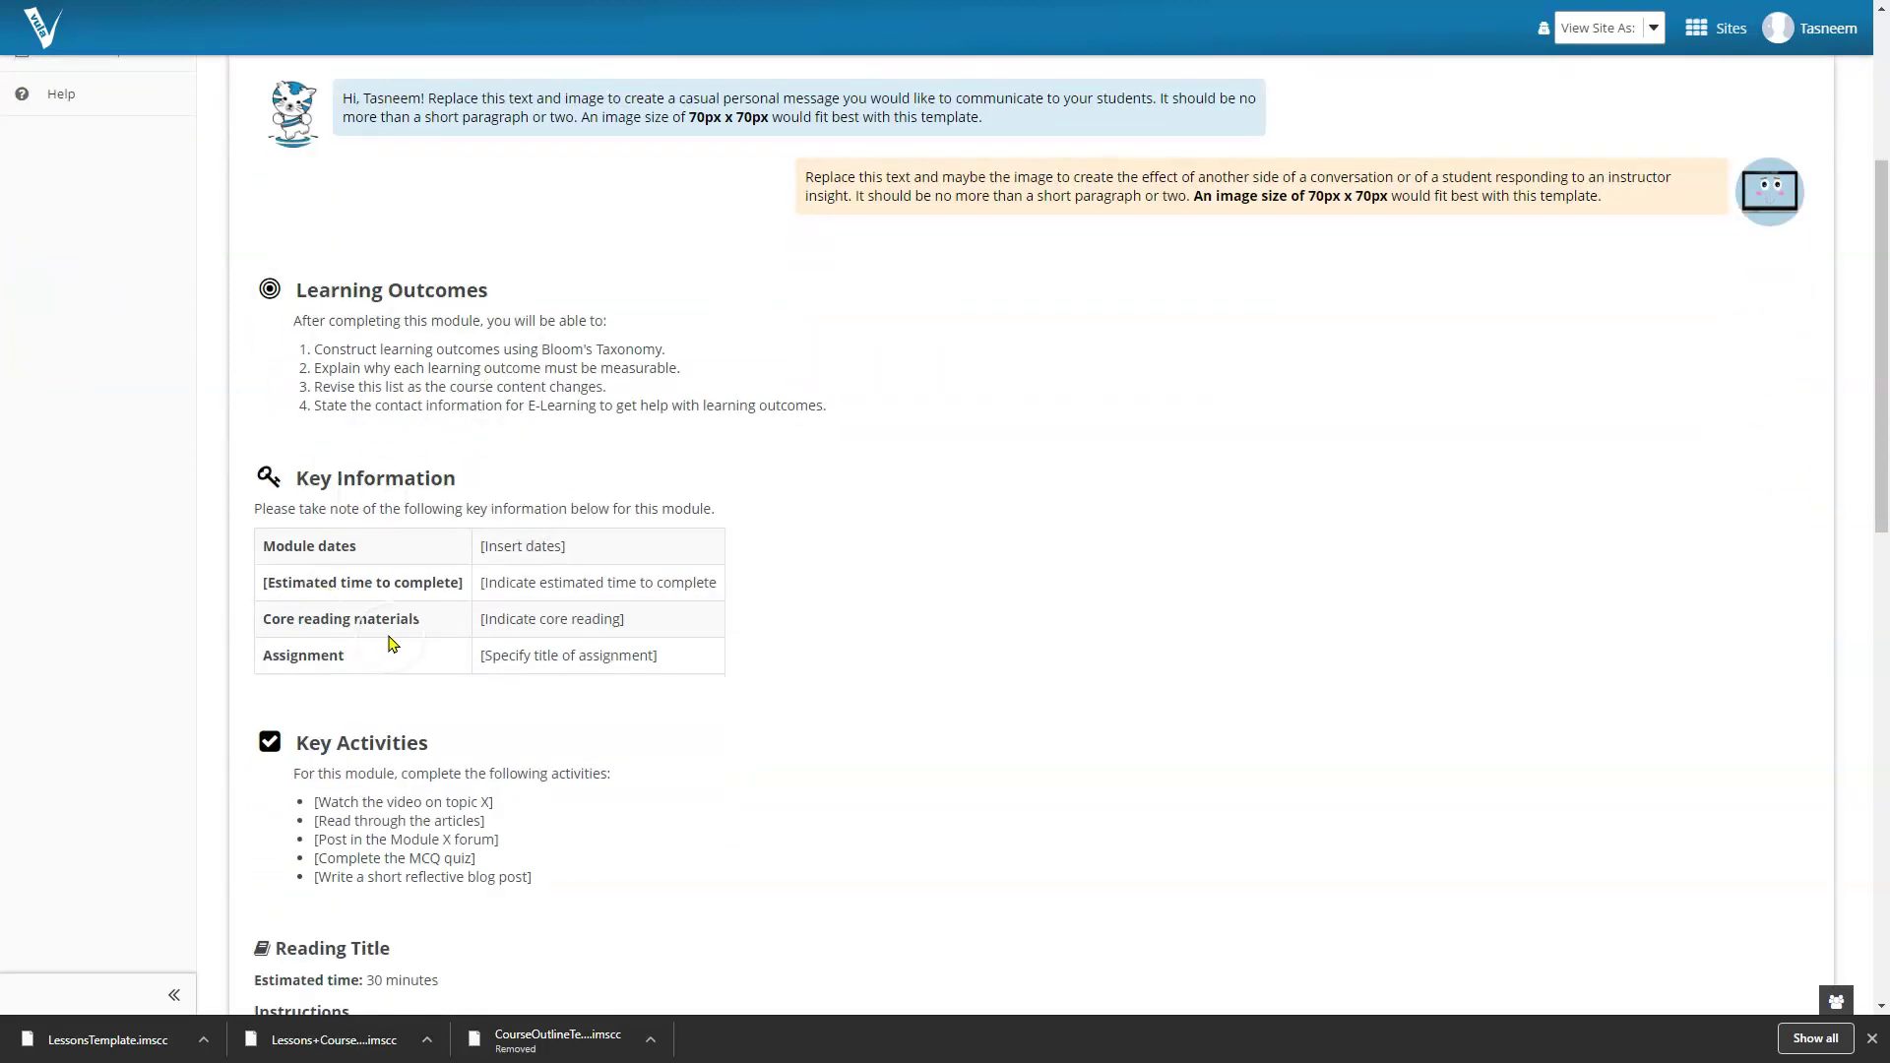
scroll(390, 644, "down", 1)
scroll(438, 701, "down", 3)
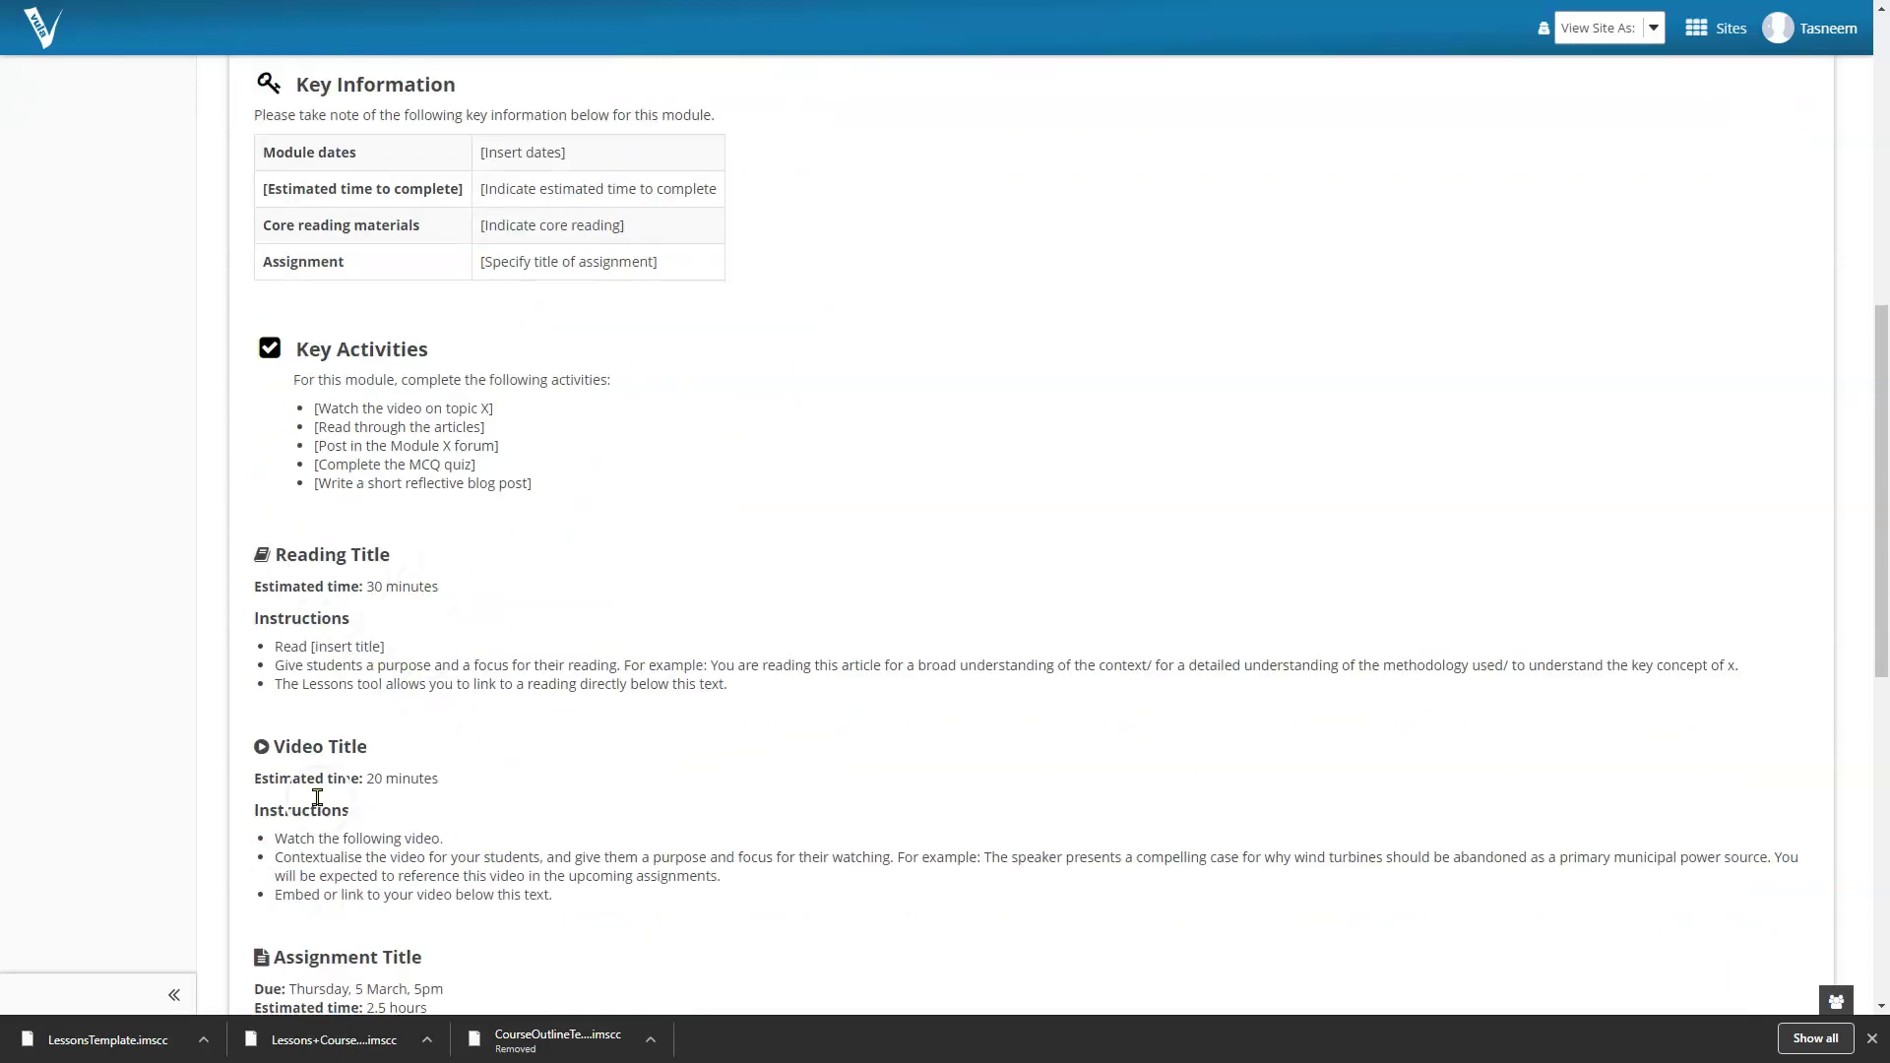
scroll(462, 667, "down", 1)
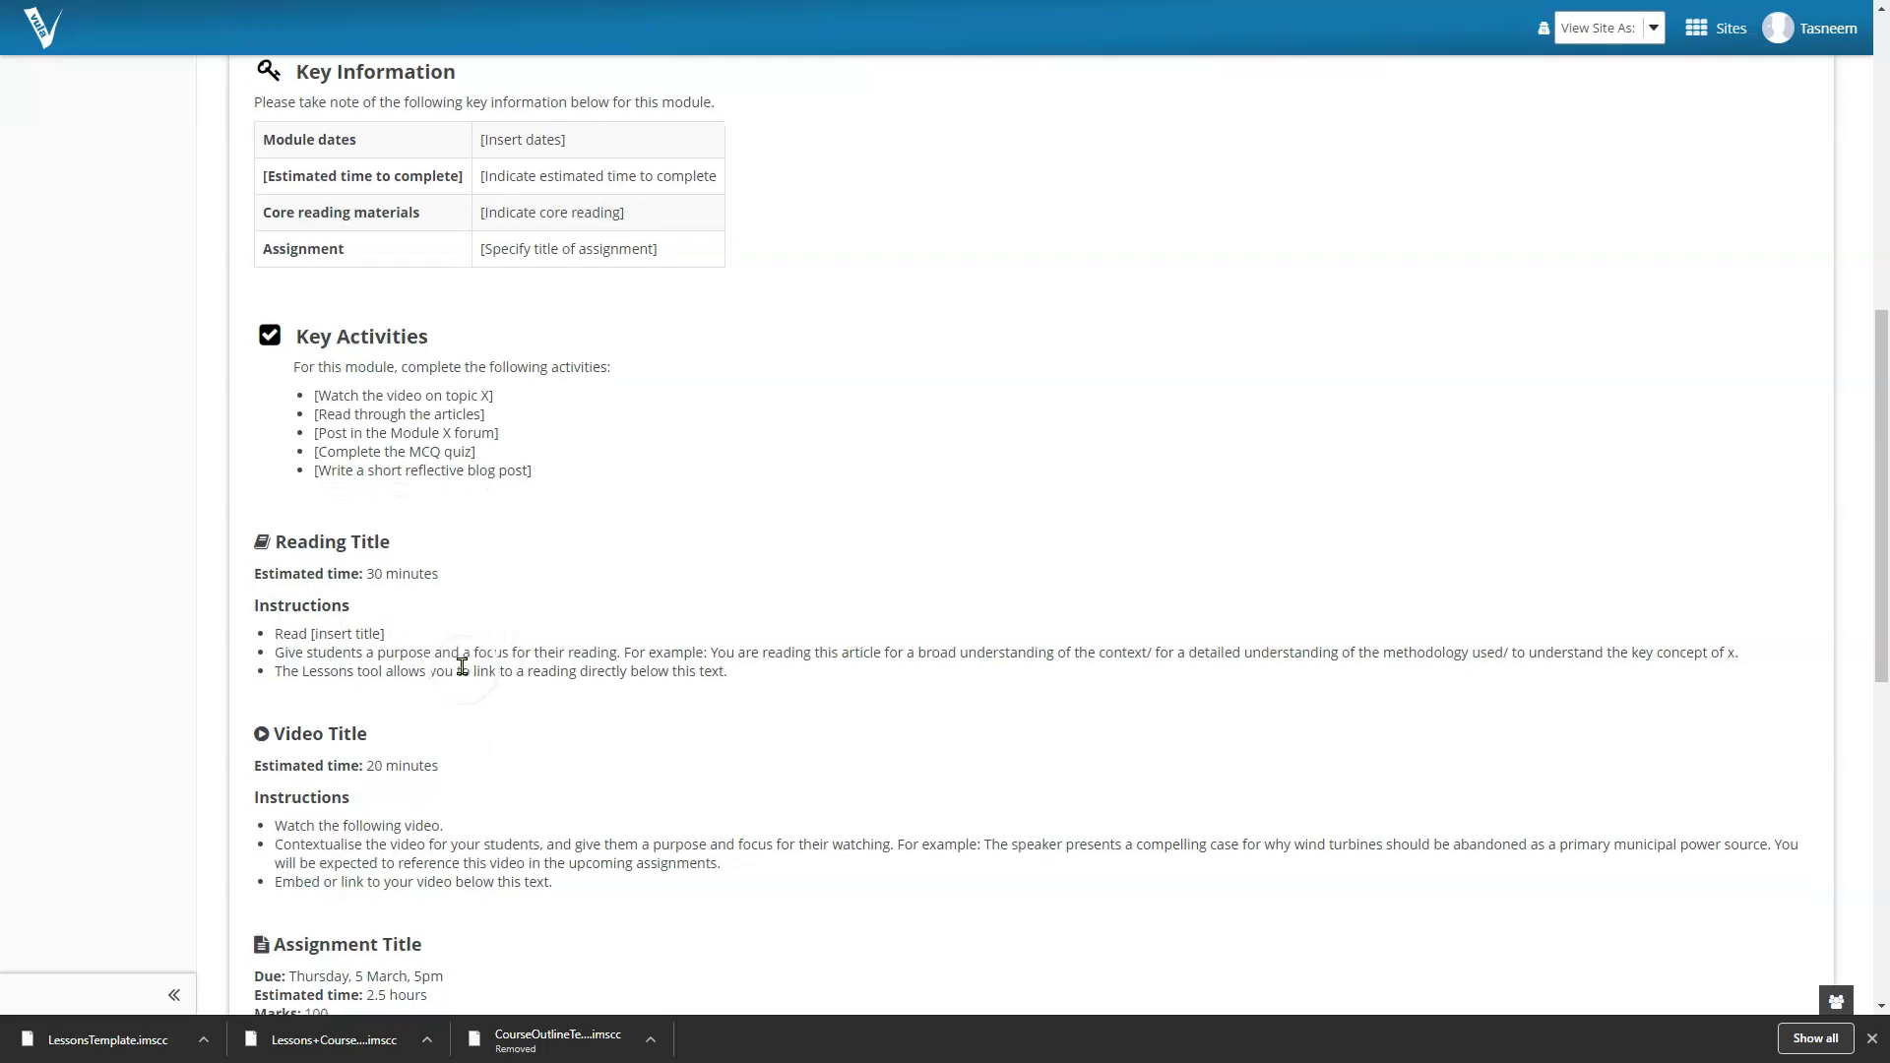
scroll(462, 666, "down", 3)
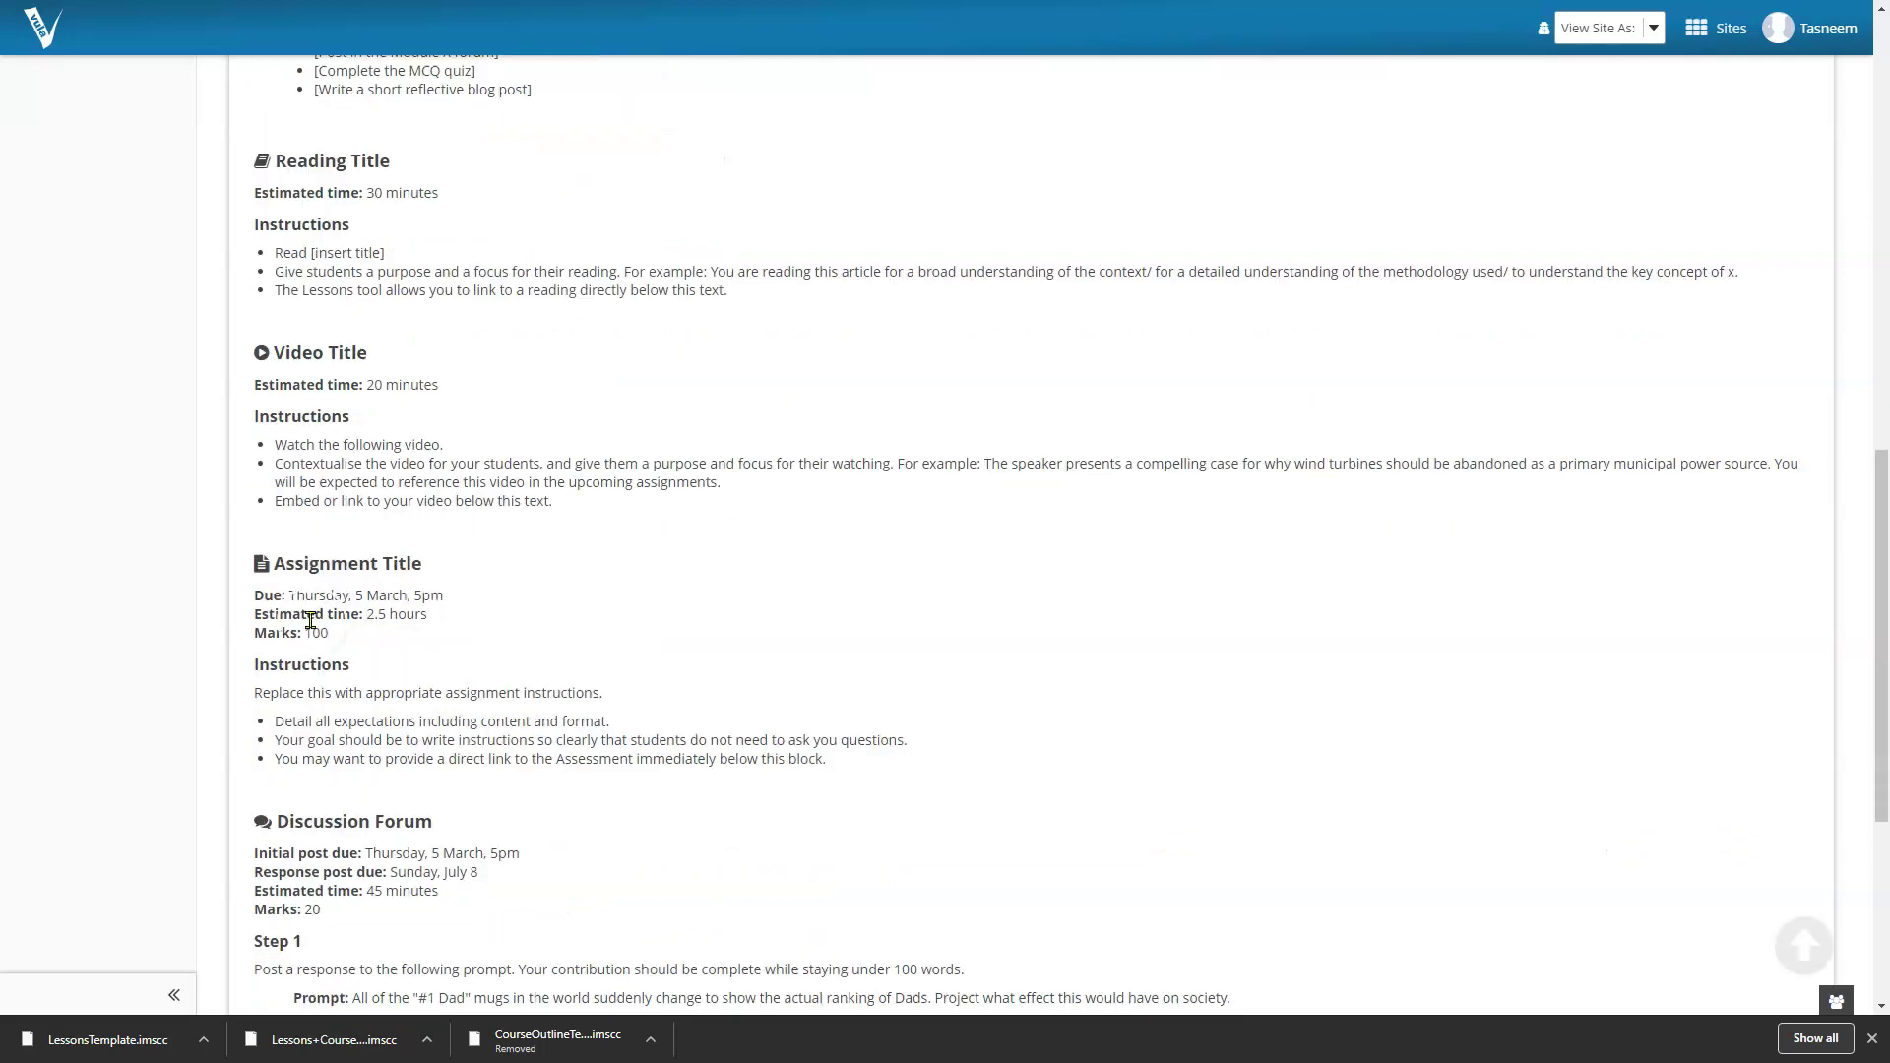
scroll(354, 689, "down", 1)
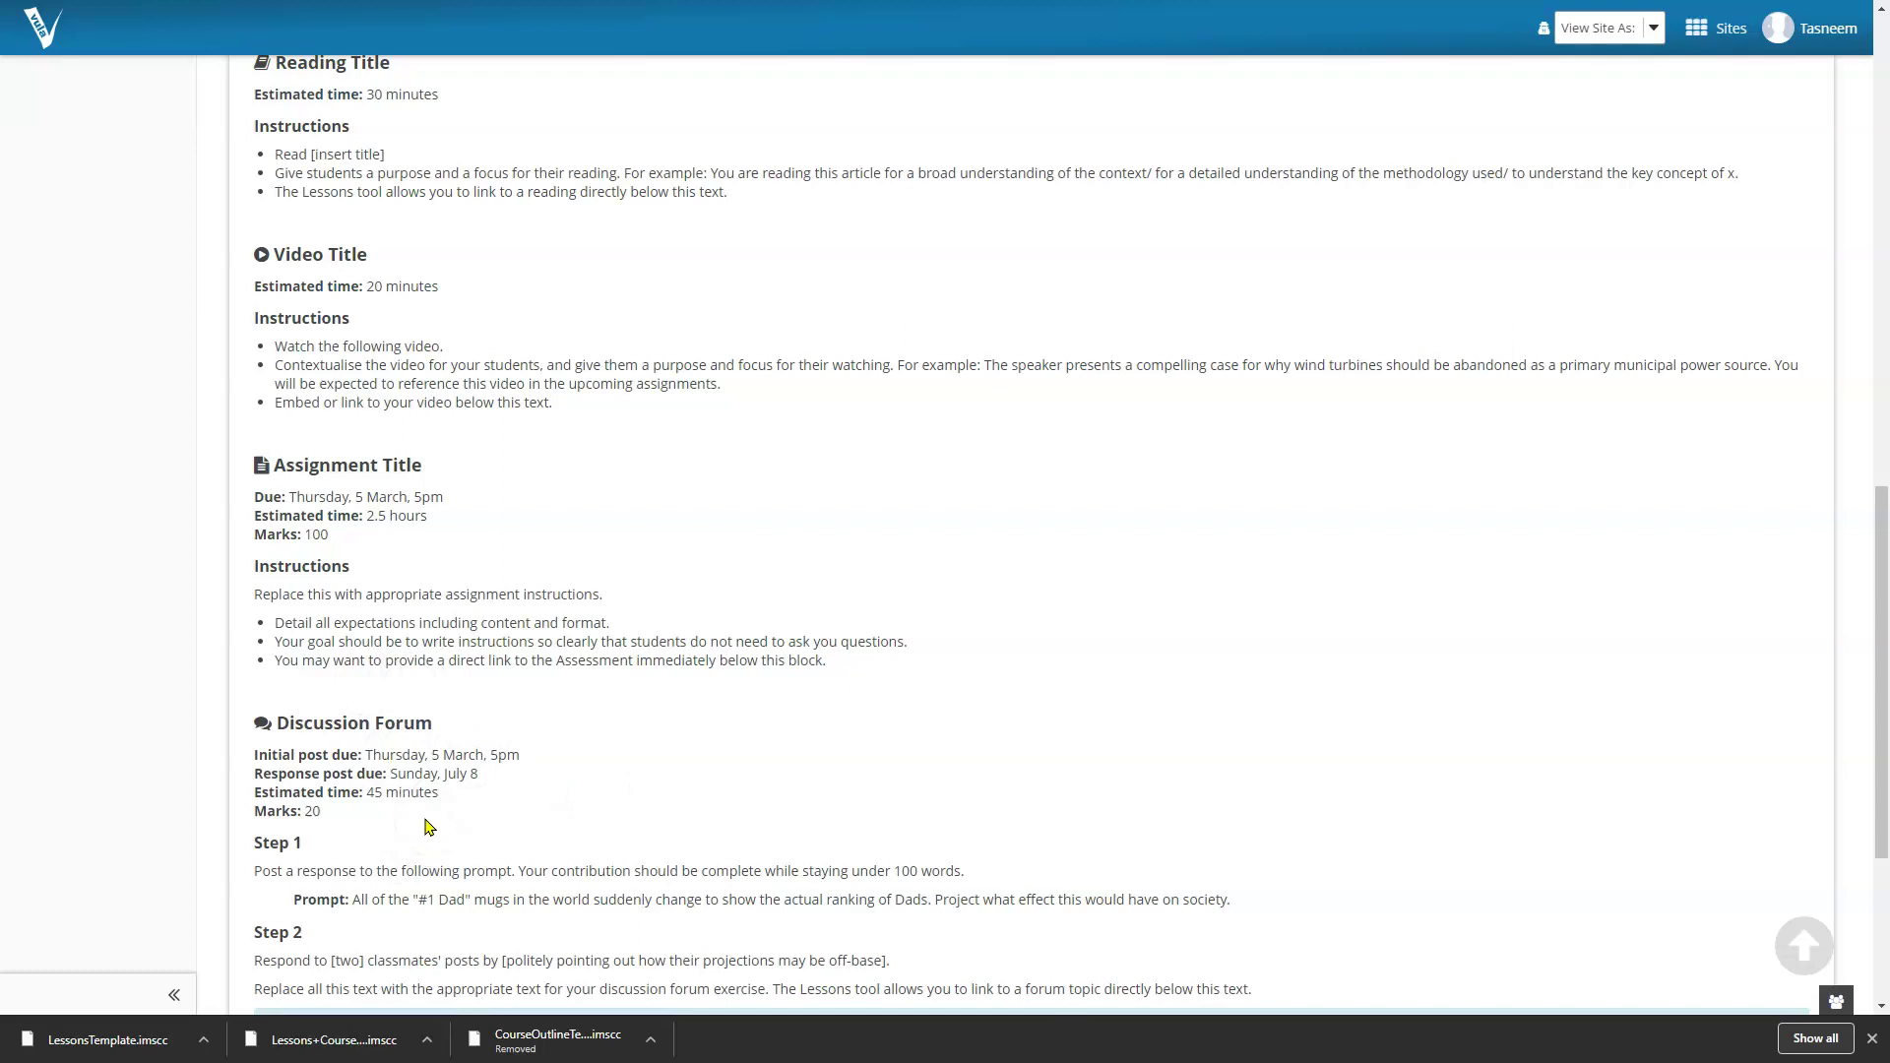
scroll(423, 768, "down", 3)
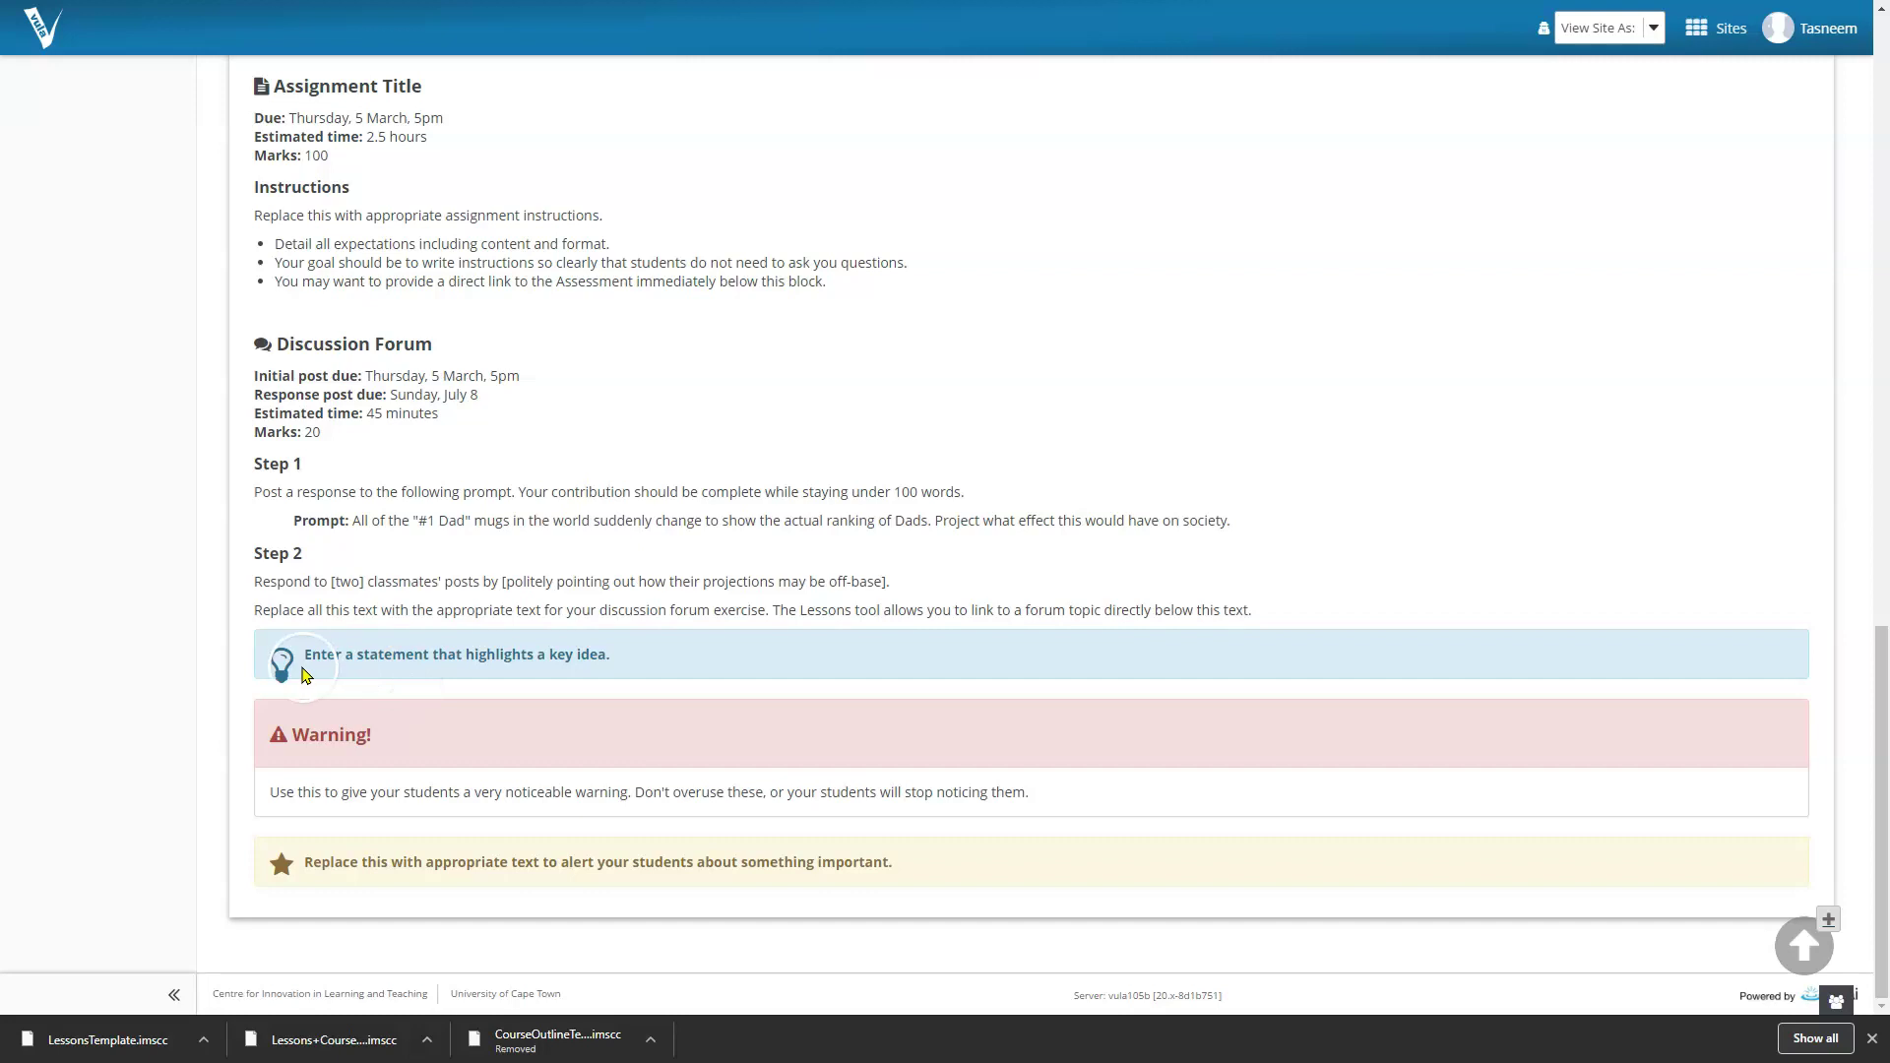
left_click(474, 659)
left_click(318, 733)
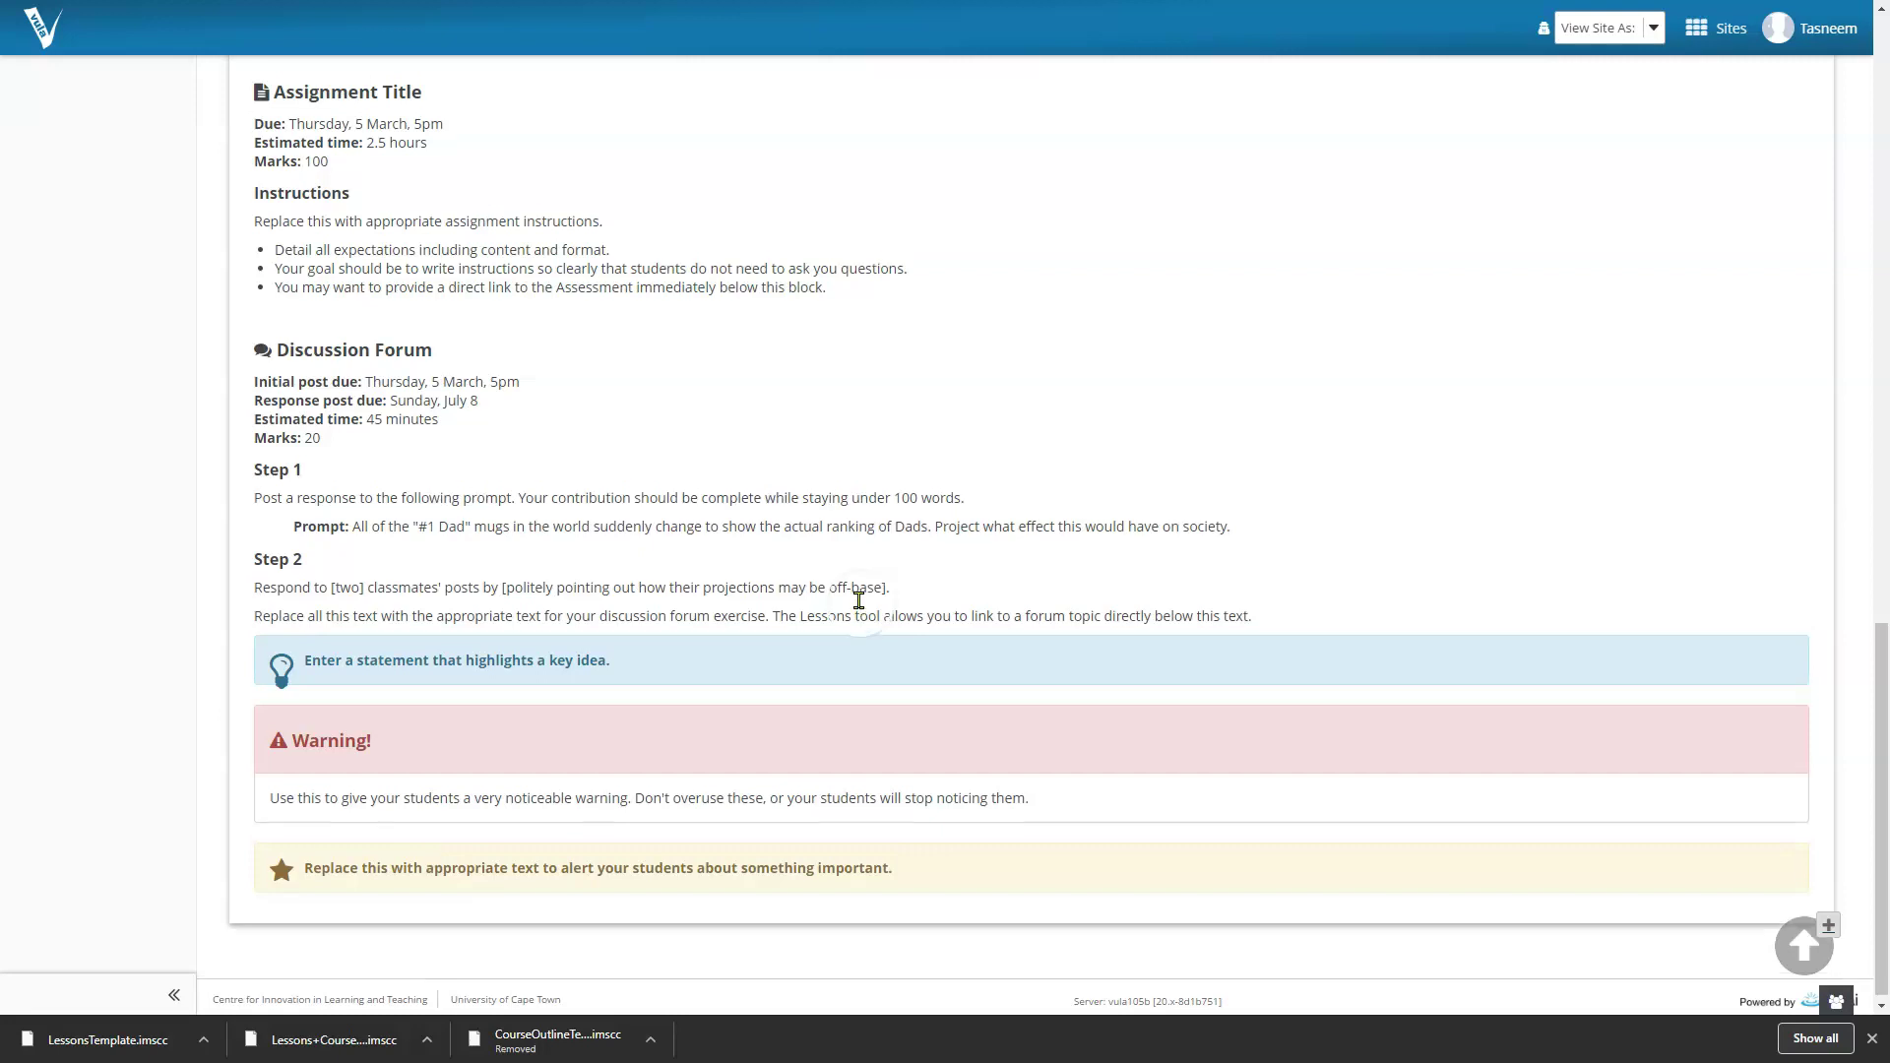
scroll(860, 600, "up", 8)
scroll(854, 638, "up", 9)
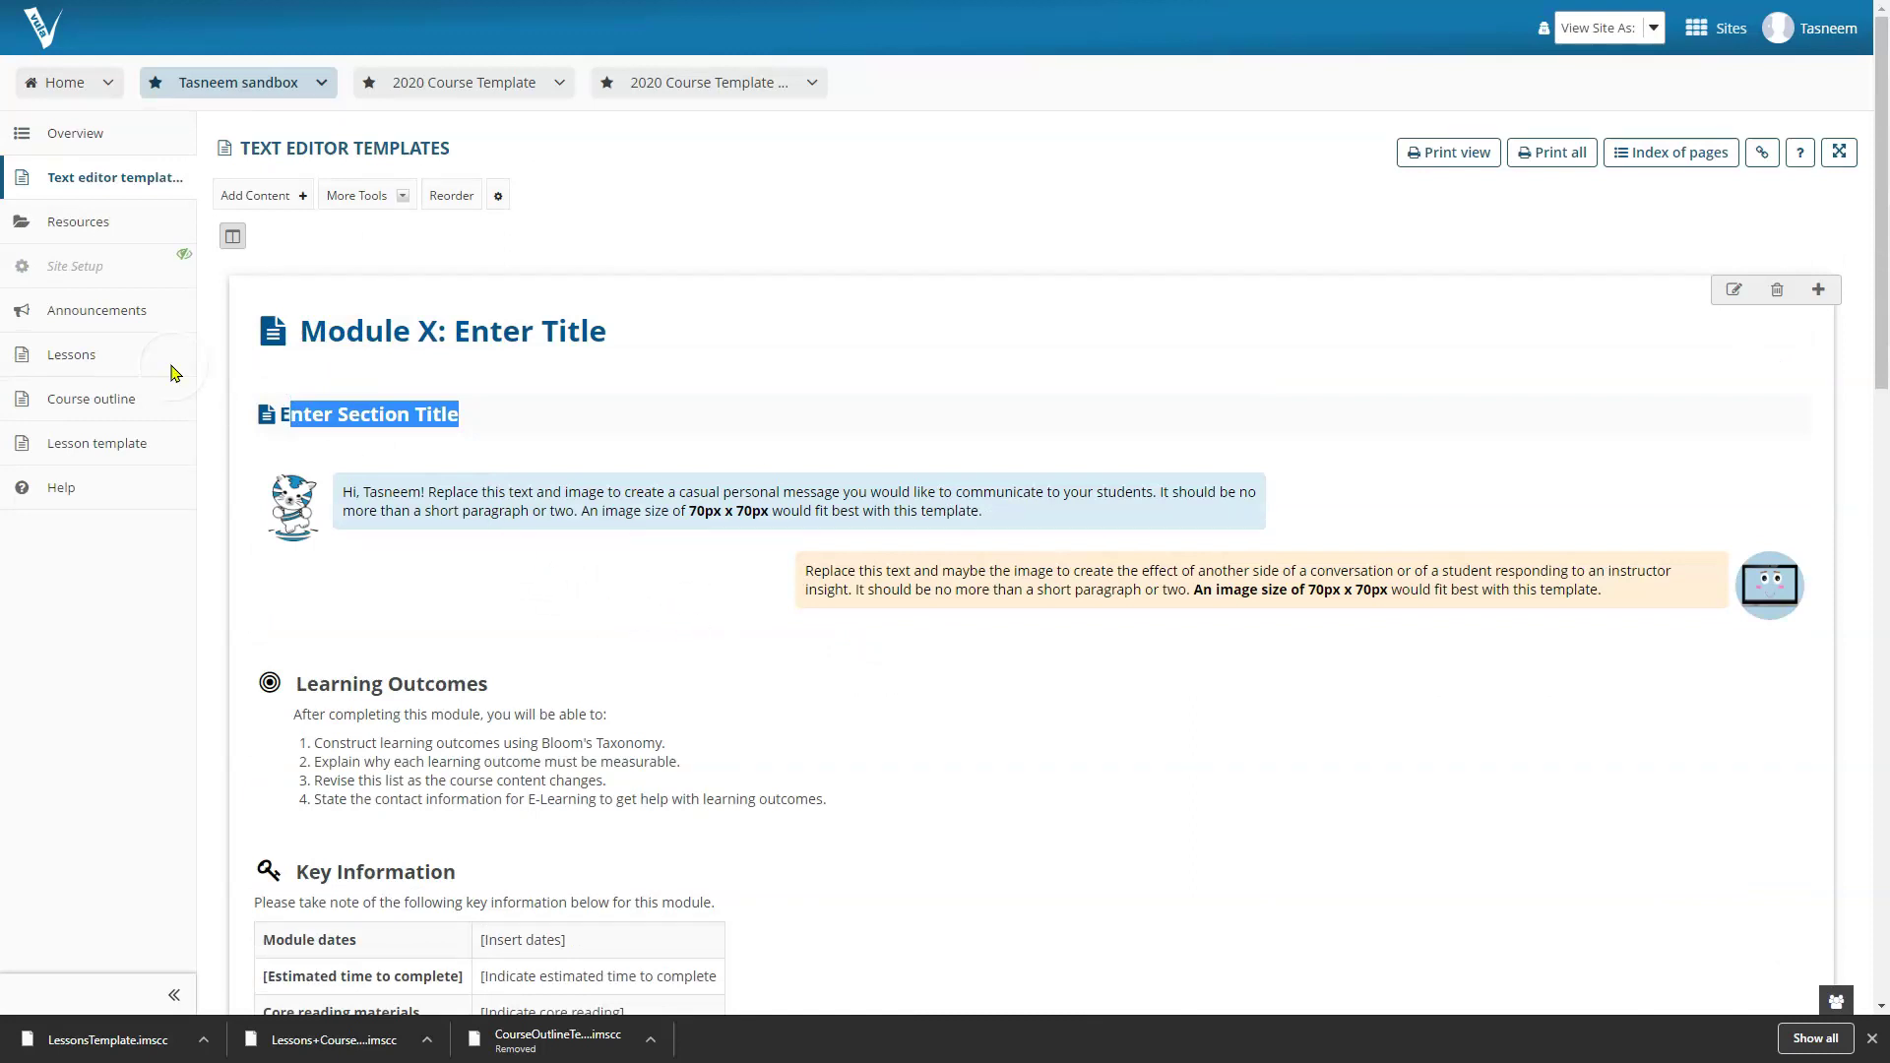
- Add a text item on the Lessons page using the Lesson Title template
left_click(111, 360)
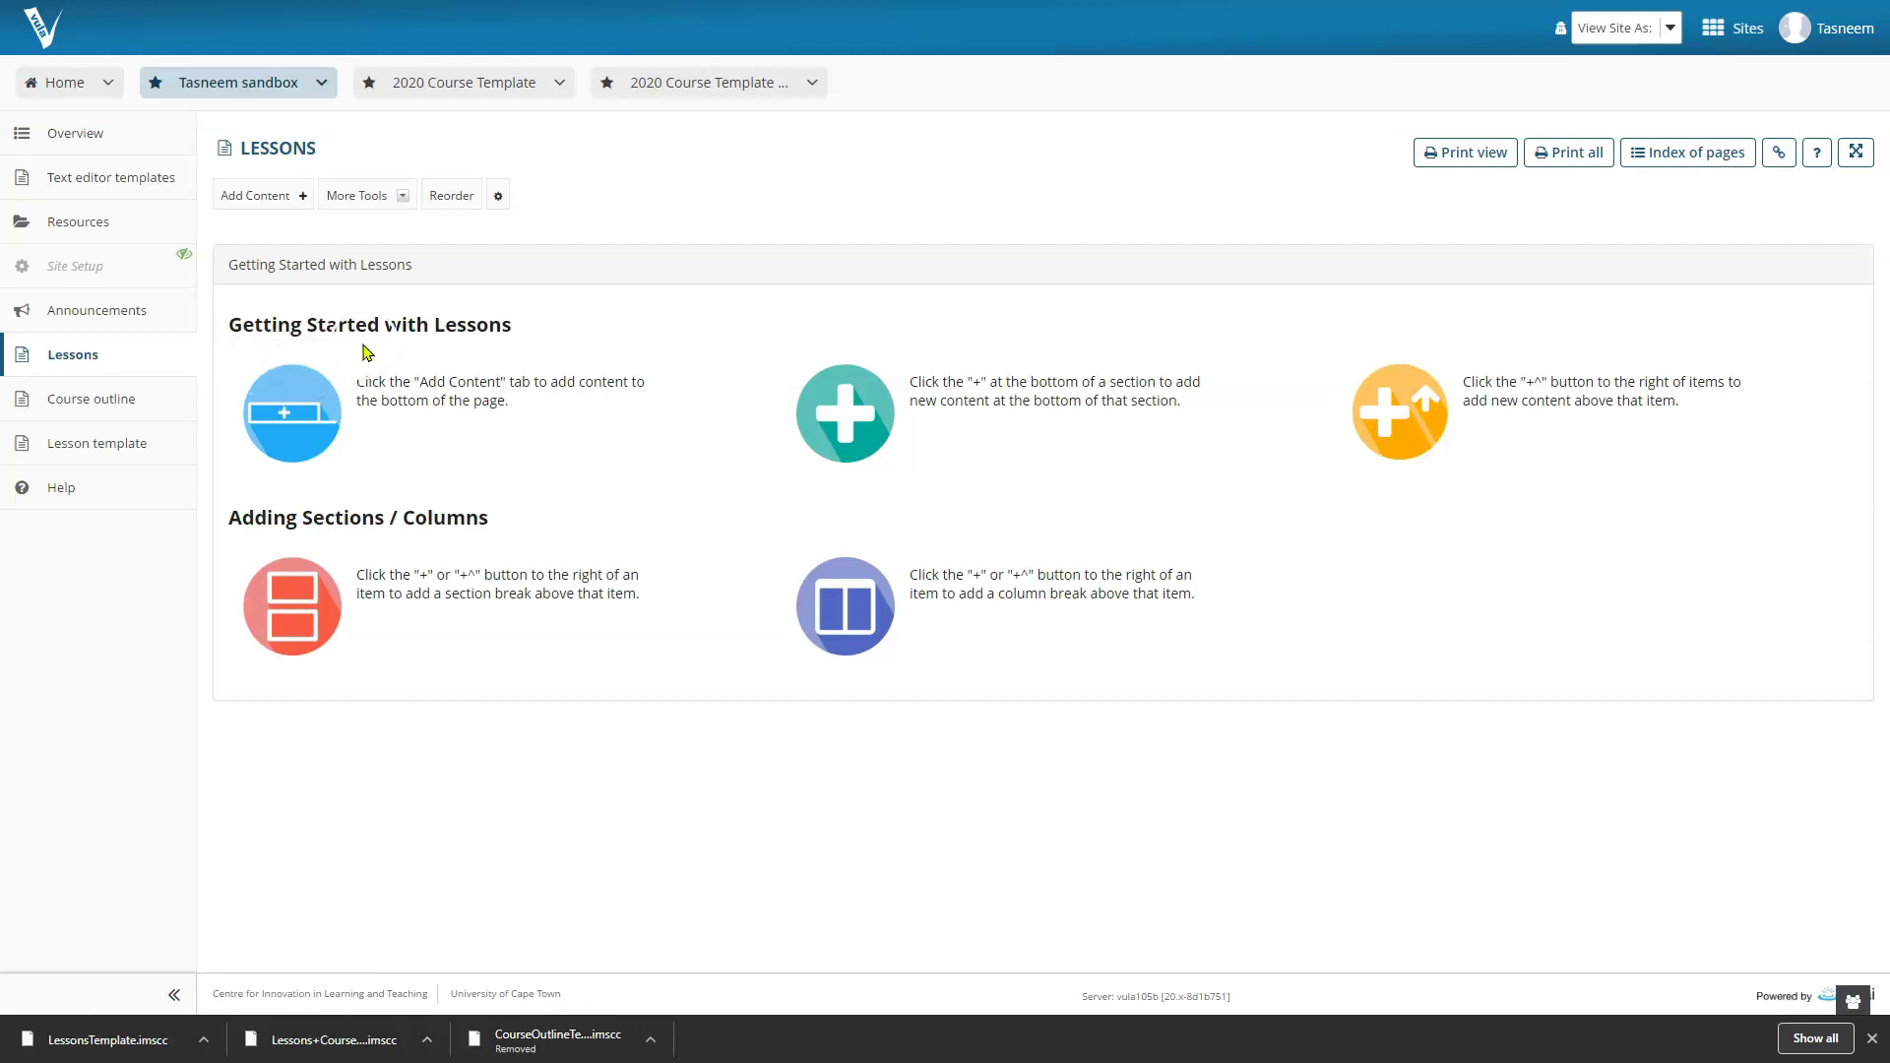
left_click(304, 194)
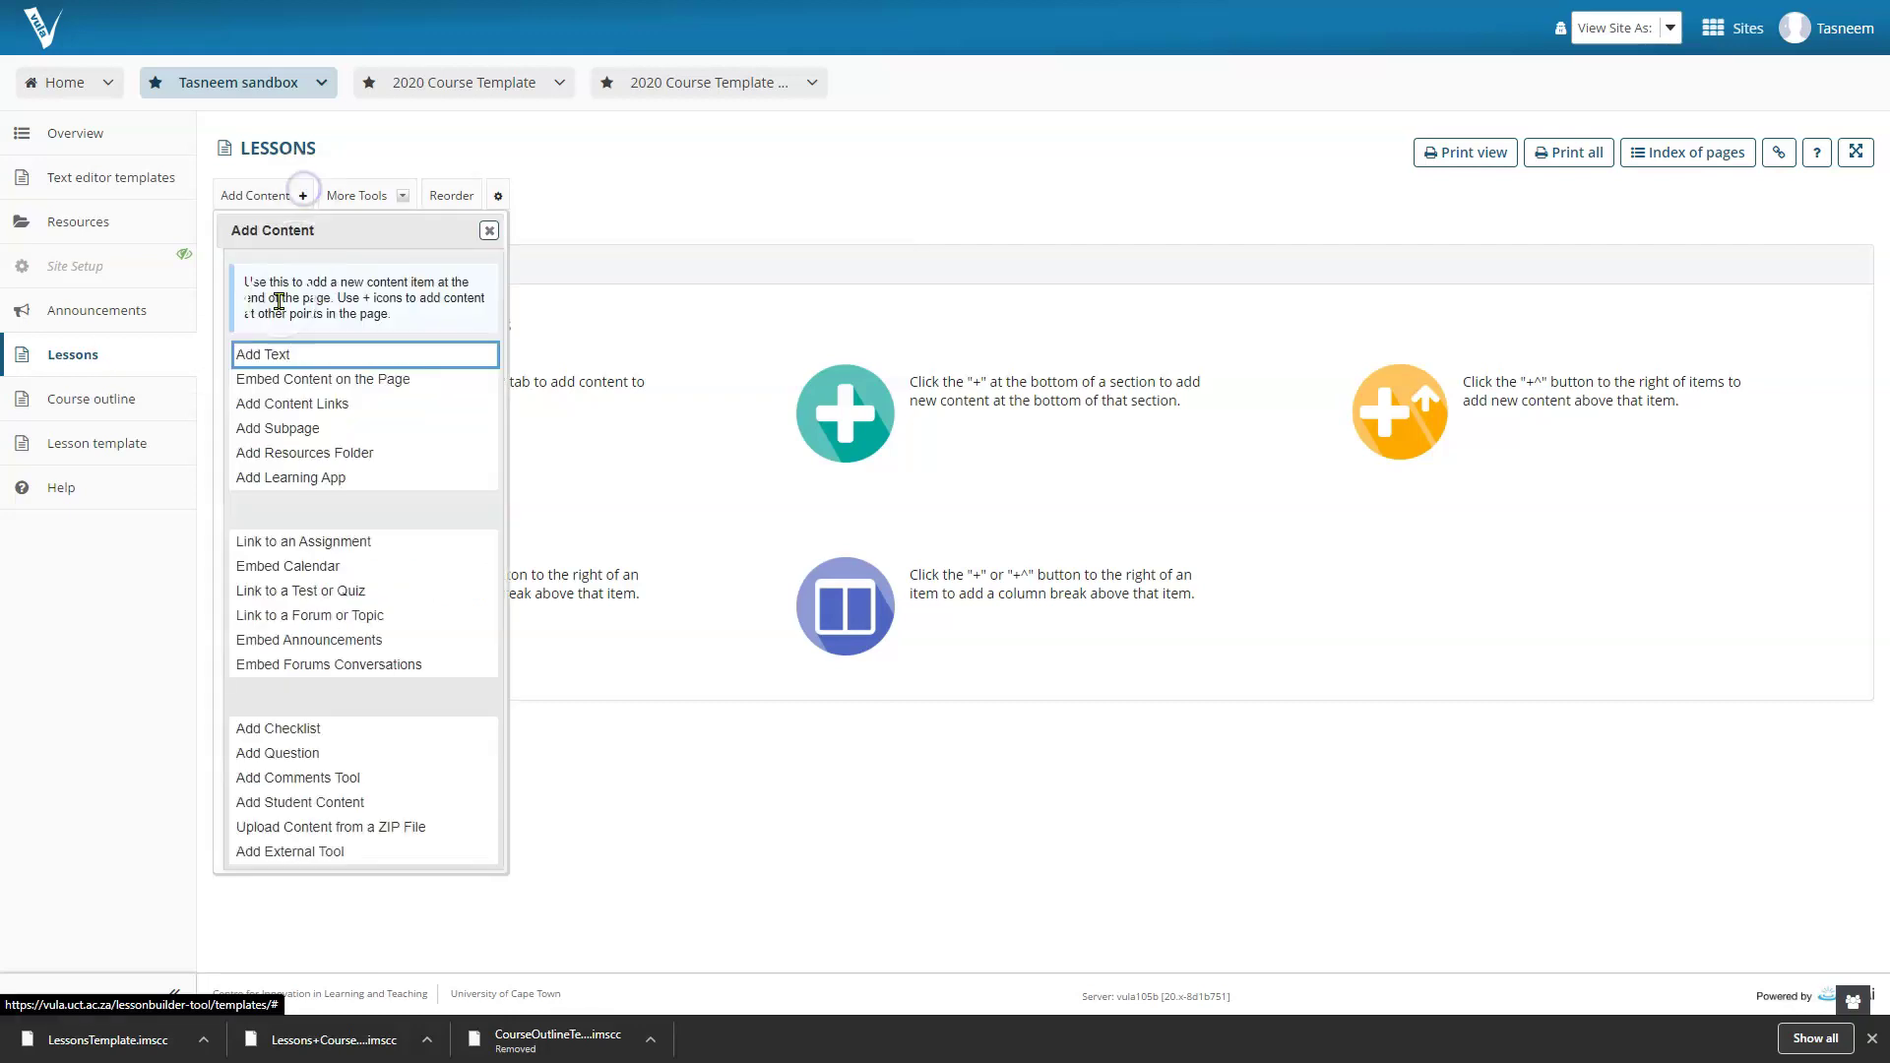
left_click(267, 360)
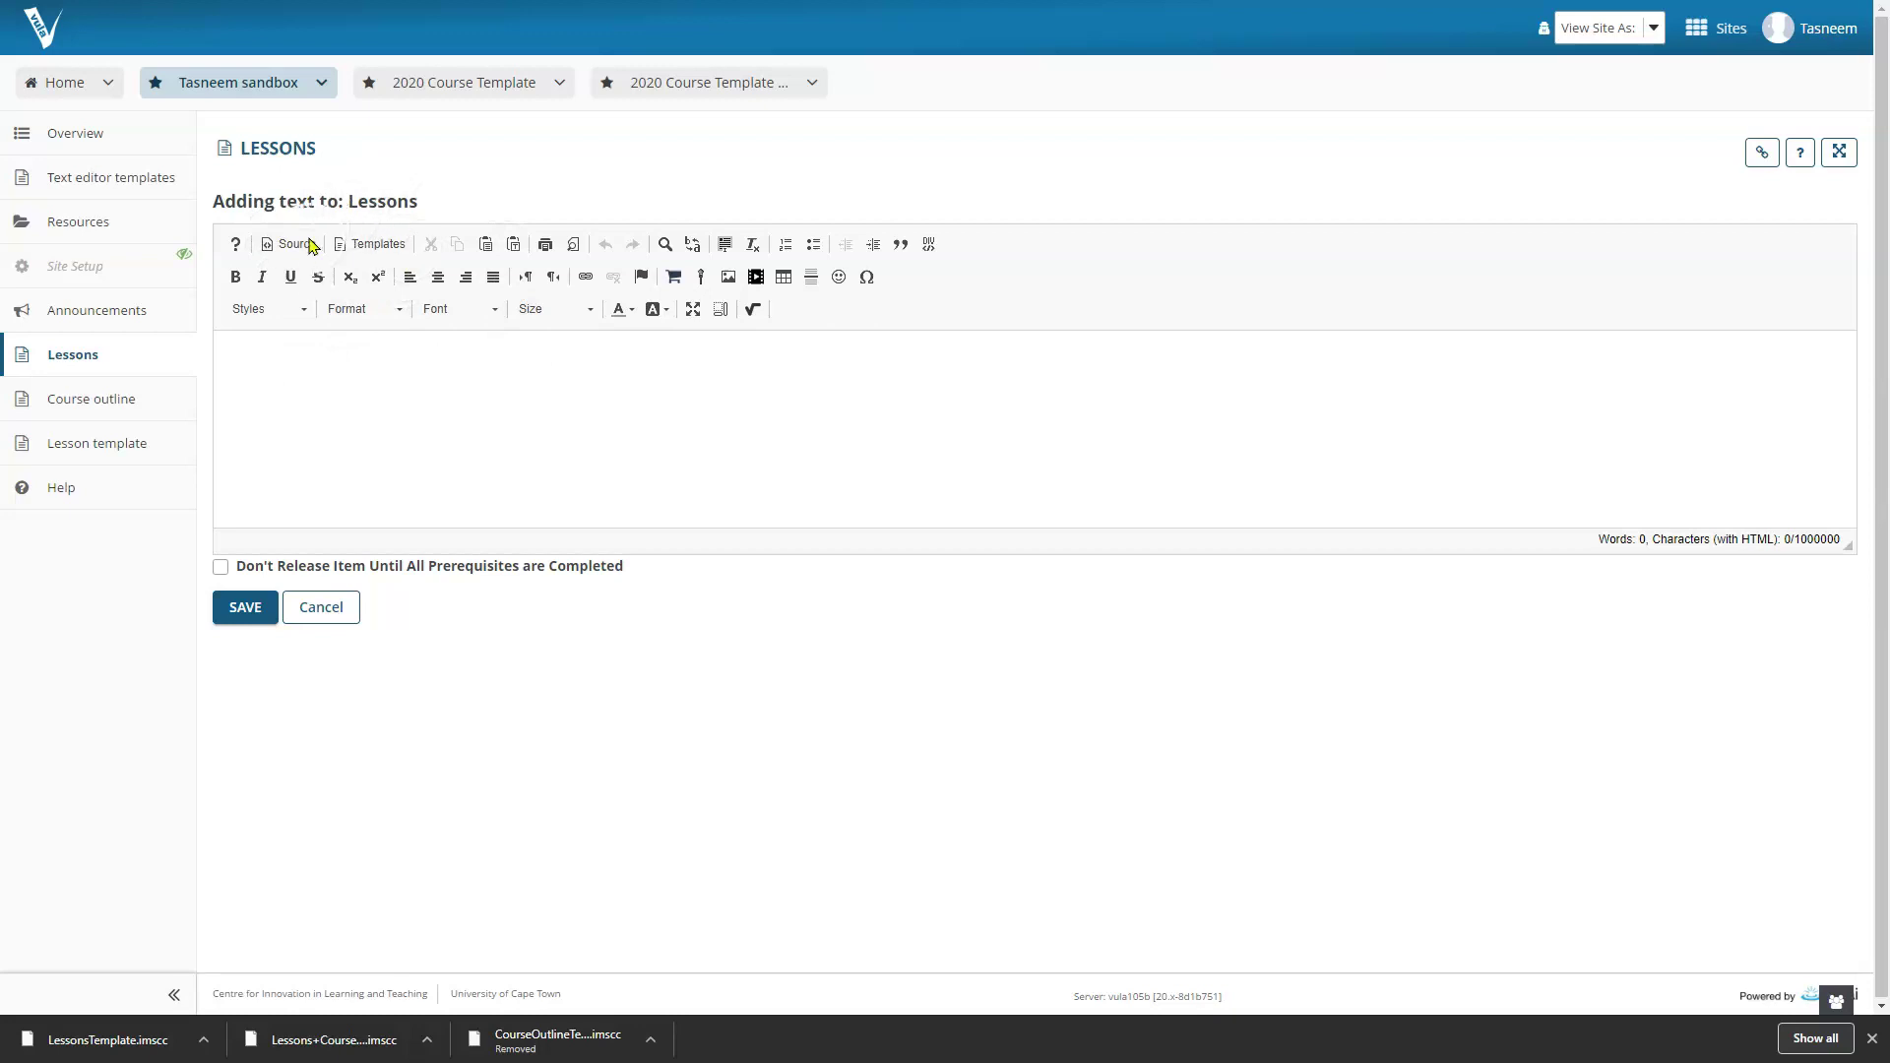
left_click(366, 246)
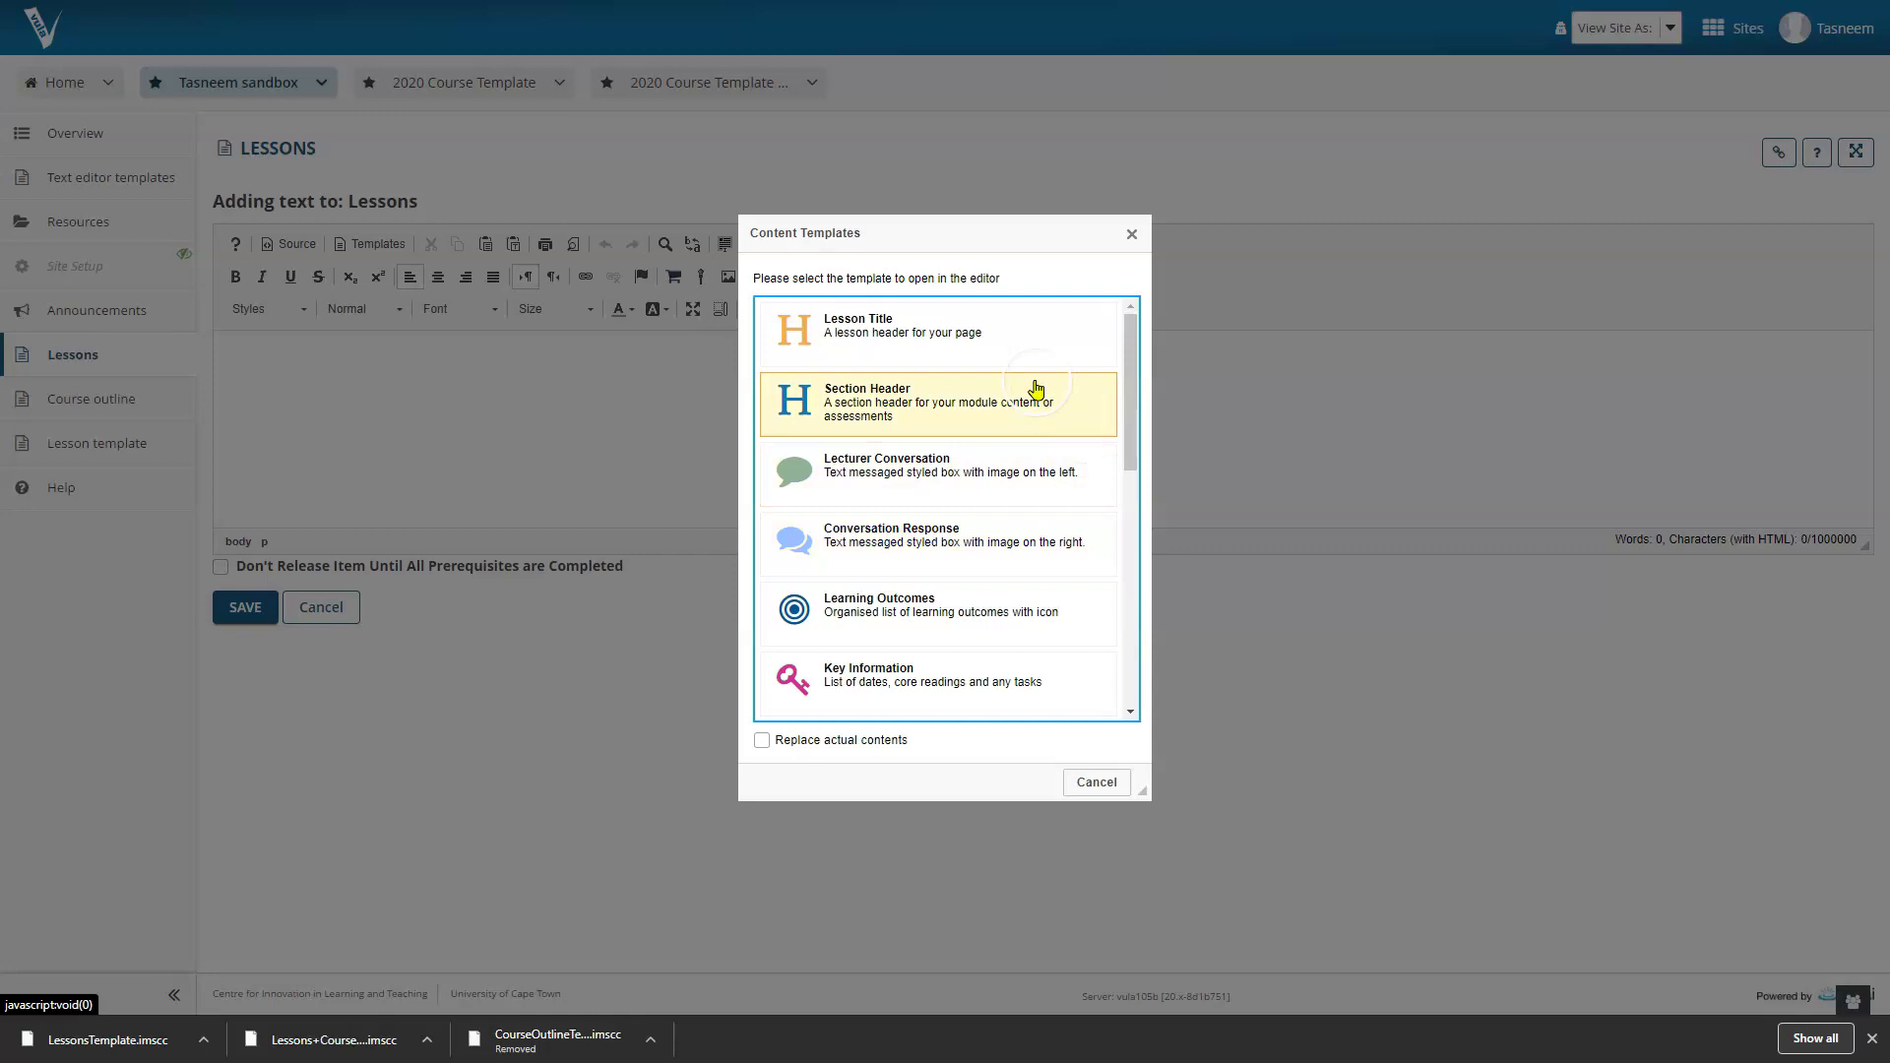
left_click(918, 349)
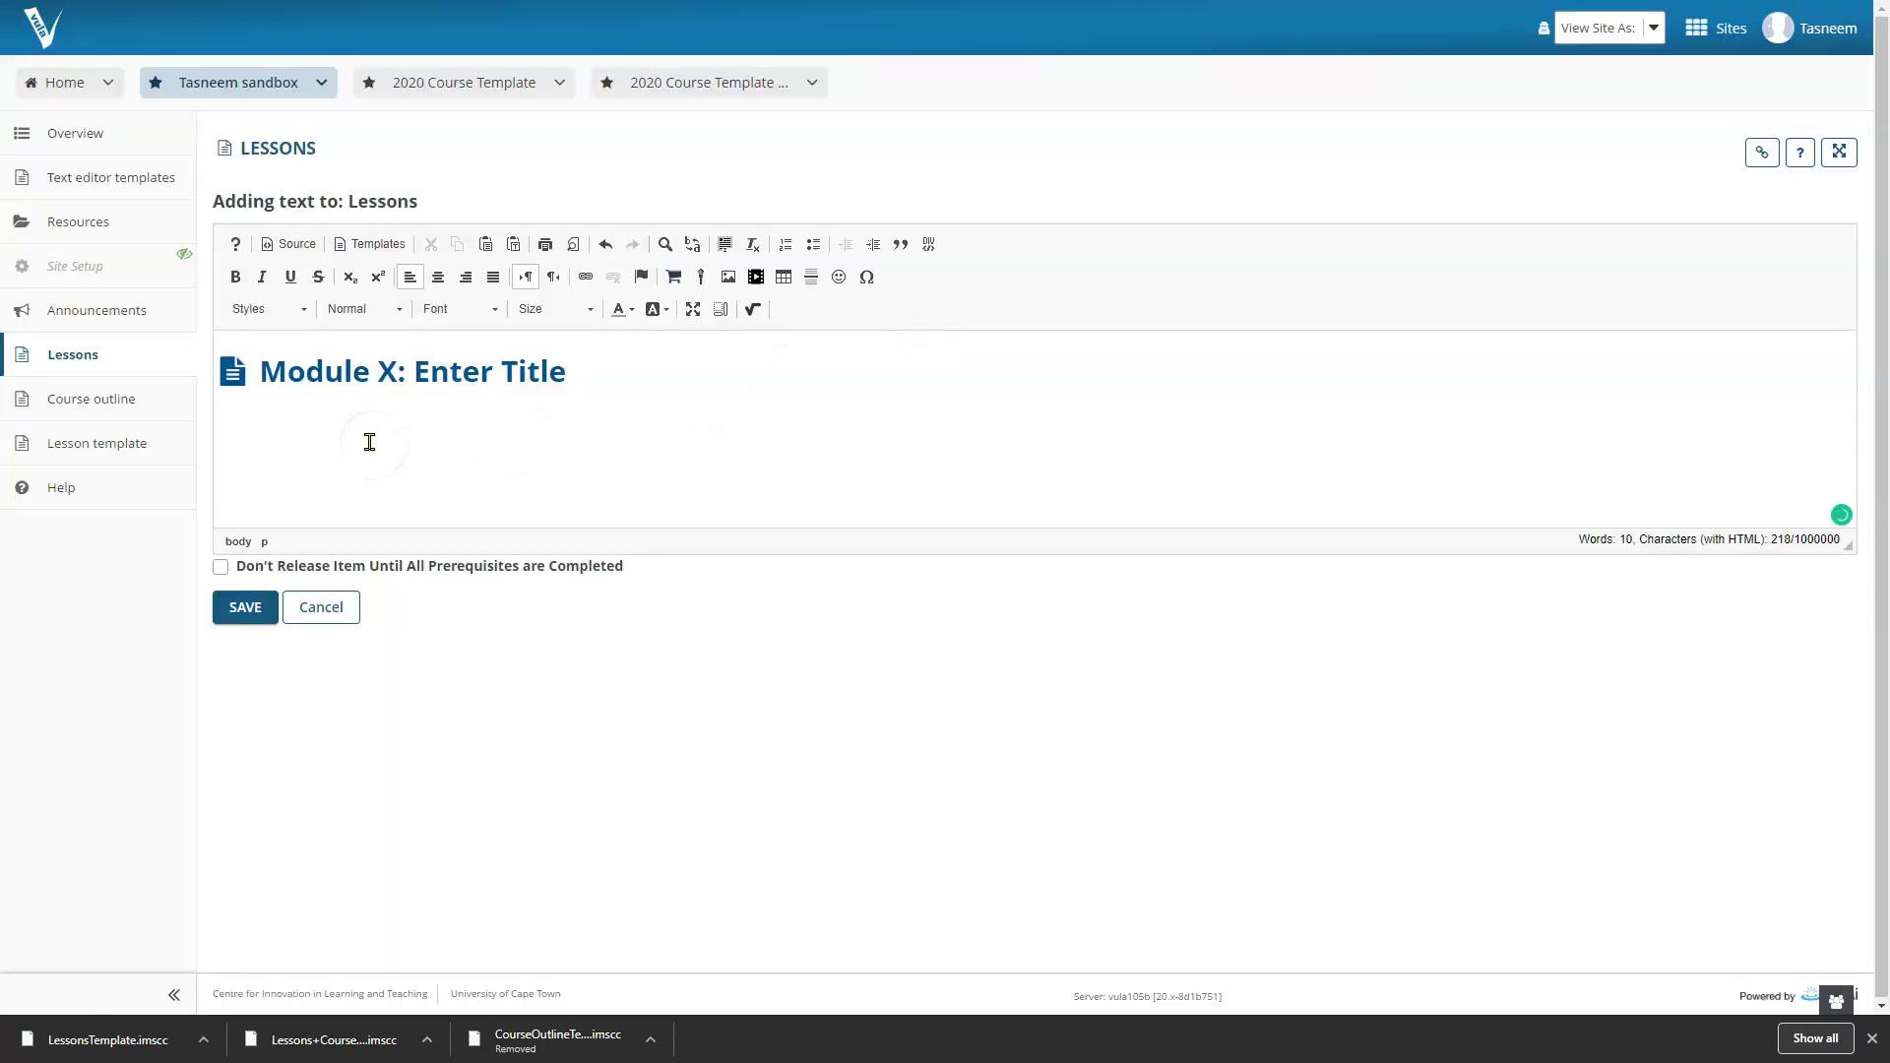
- Change the heading to 'Module 1: Introduction to Vula templates' and save it
double_click(388, 372)
type("1")
left_click_drag(597, 372, 413, 372)
type("W")
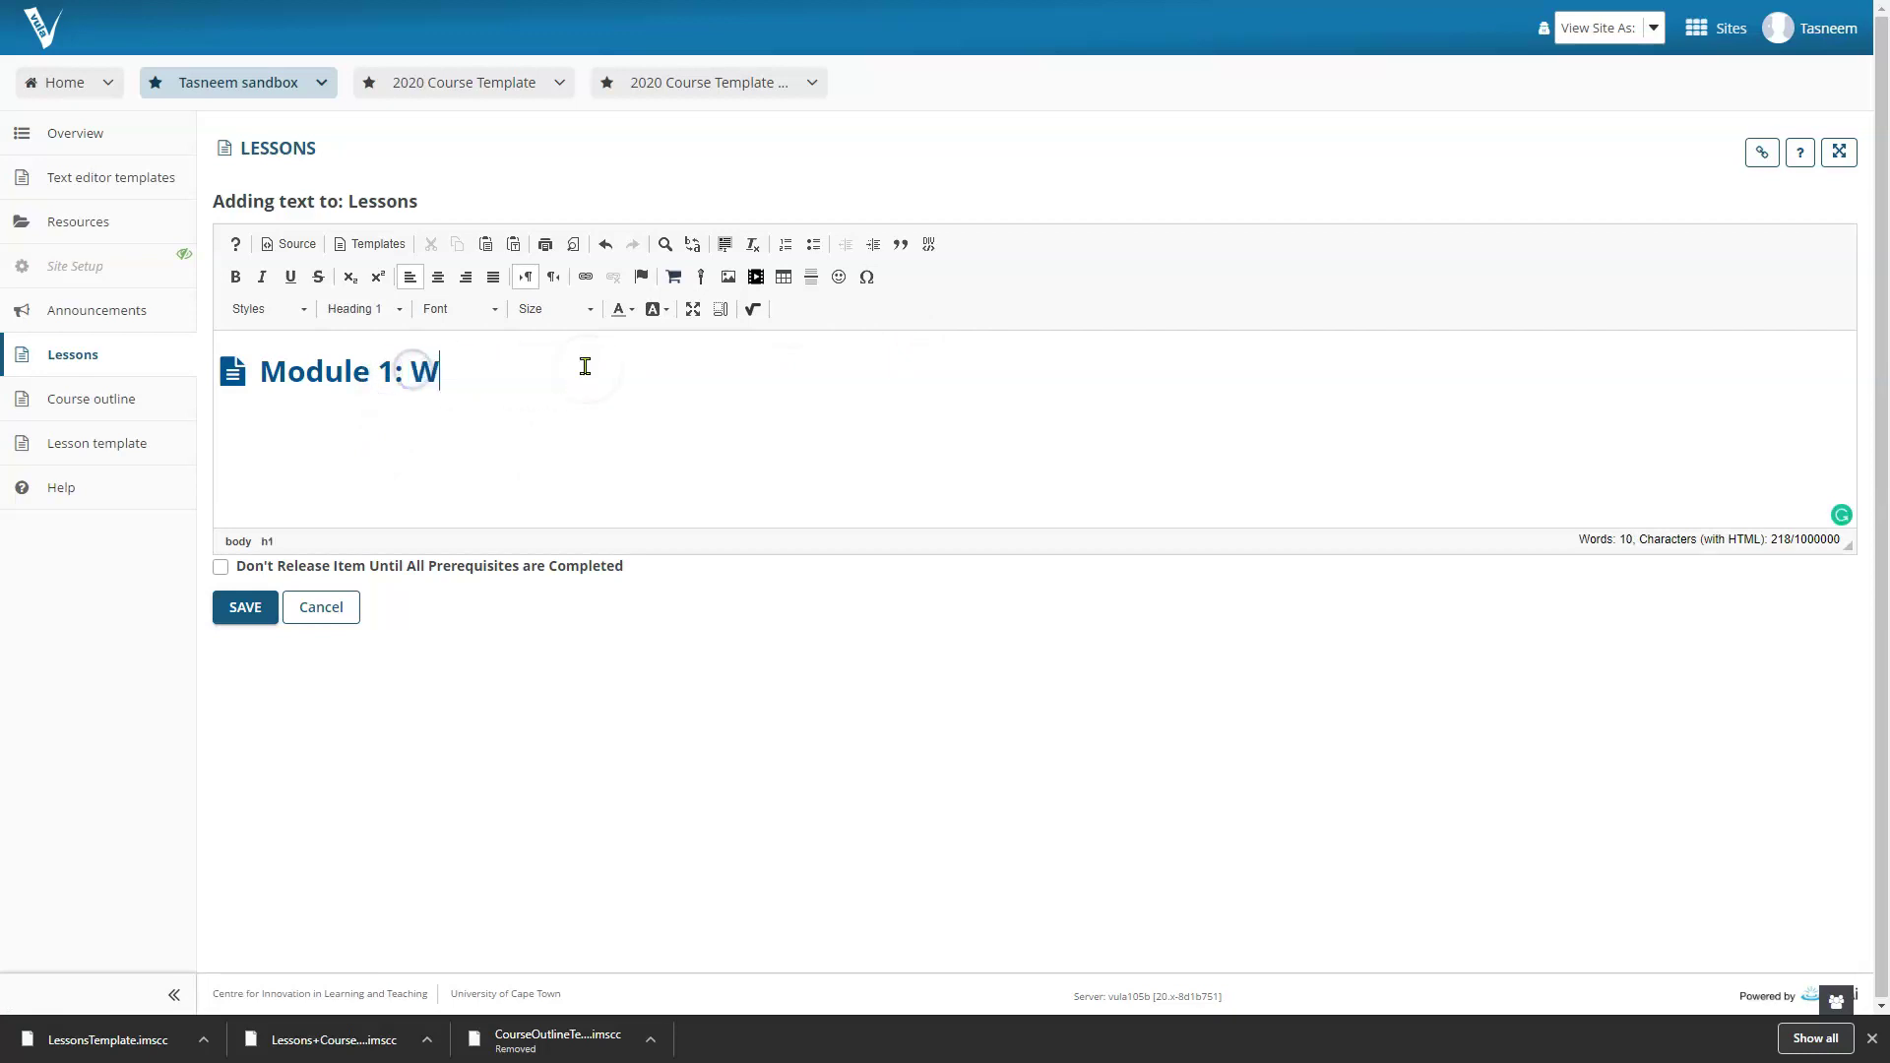
type("elcm")
key("BackSpace")
key("BackSpace")
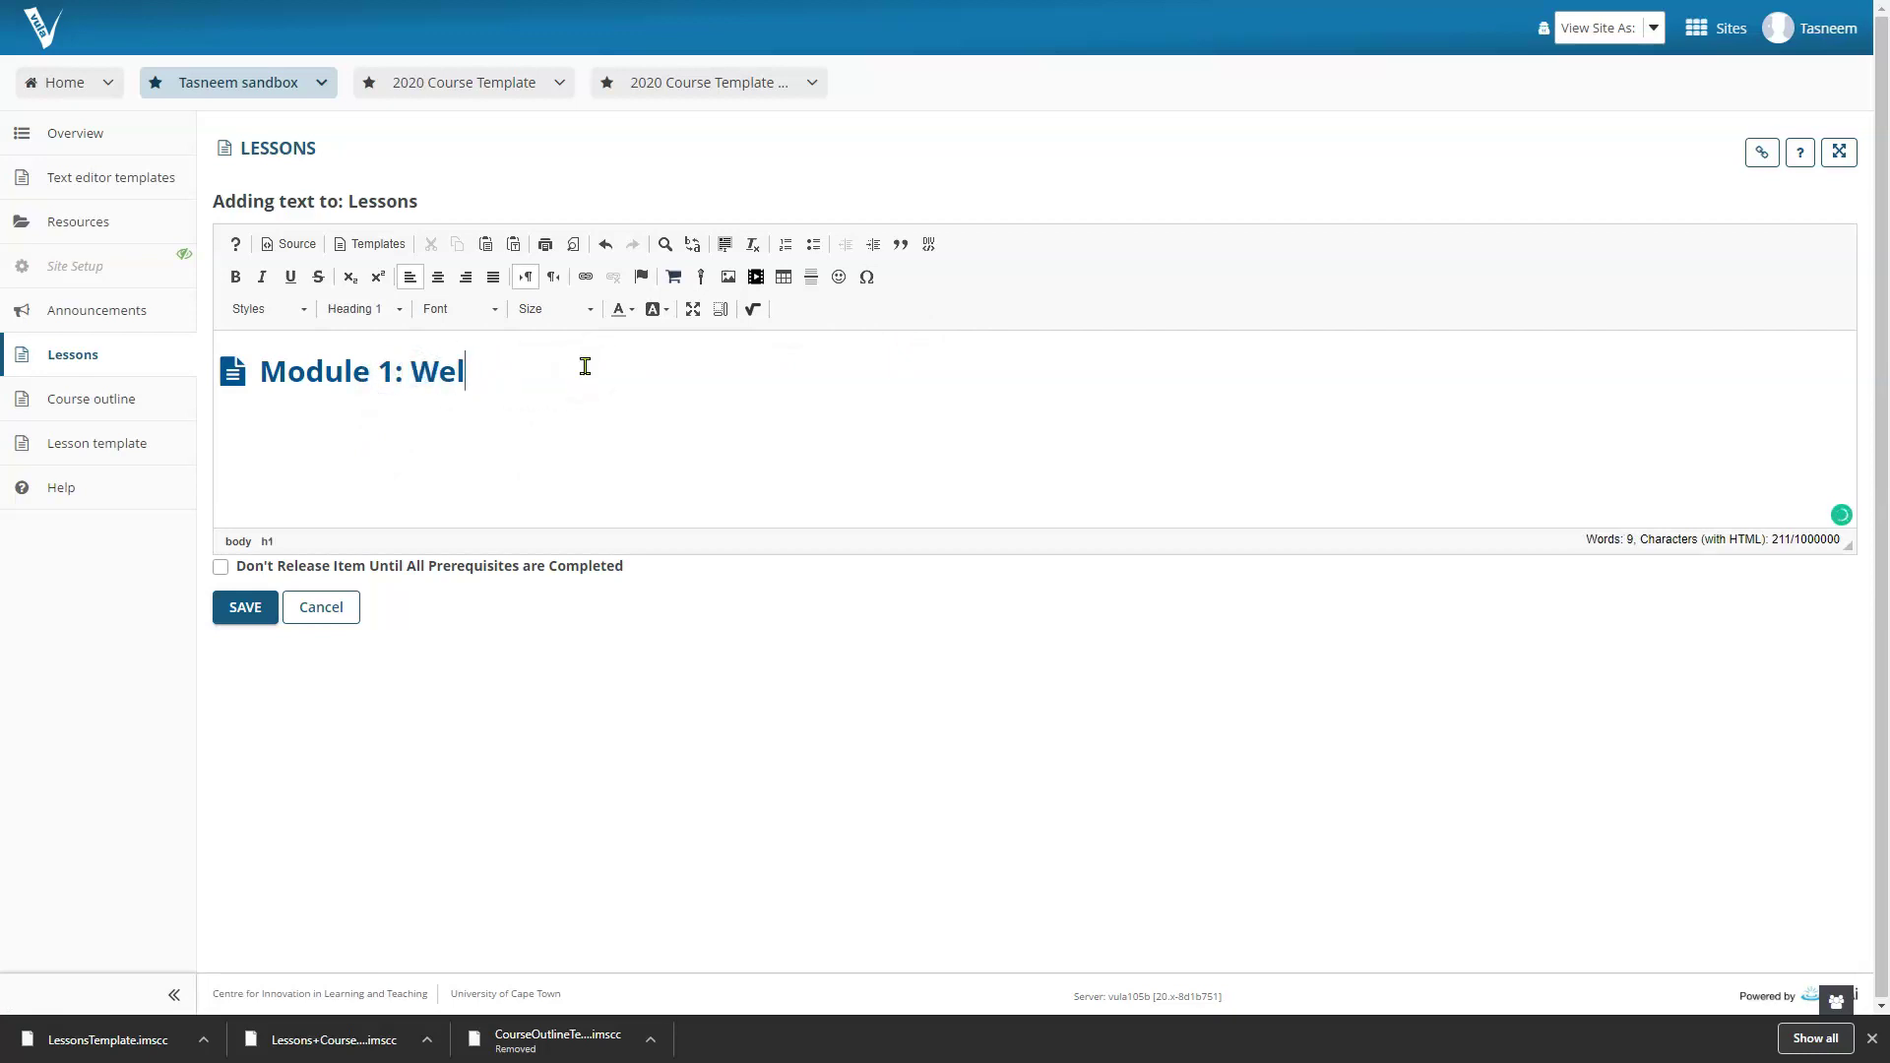
key("BackSpace")
key("BackSpace")
key("BackSpace")
type("In")
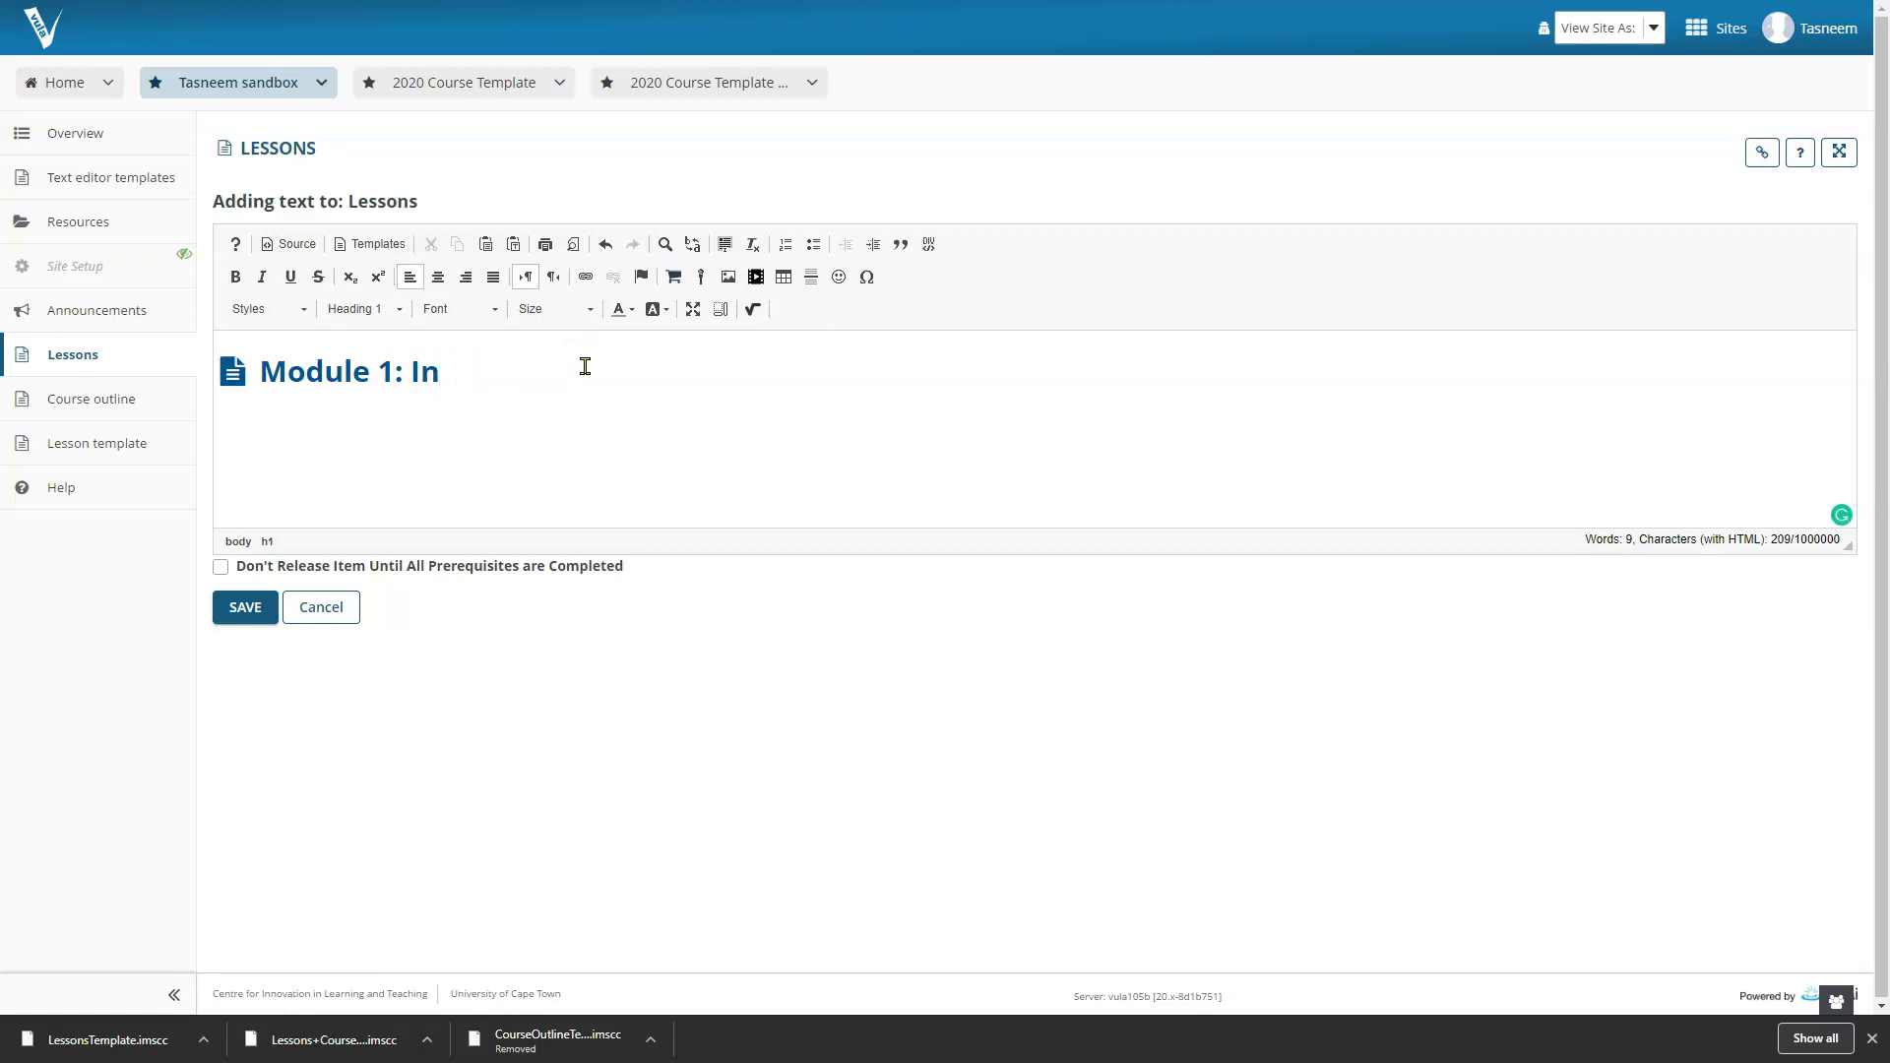
type("troduction to VUla")
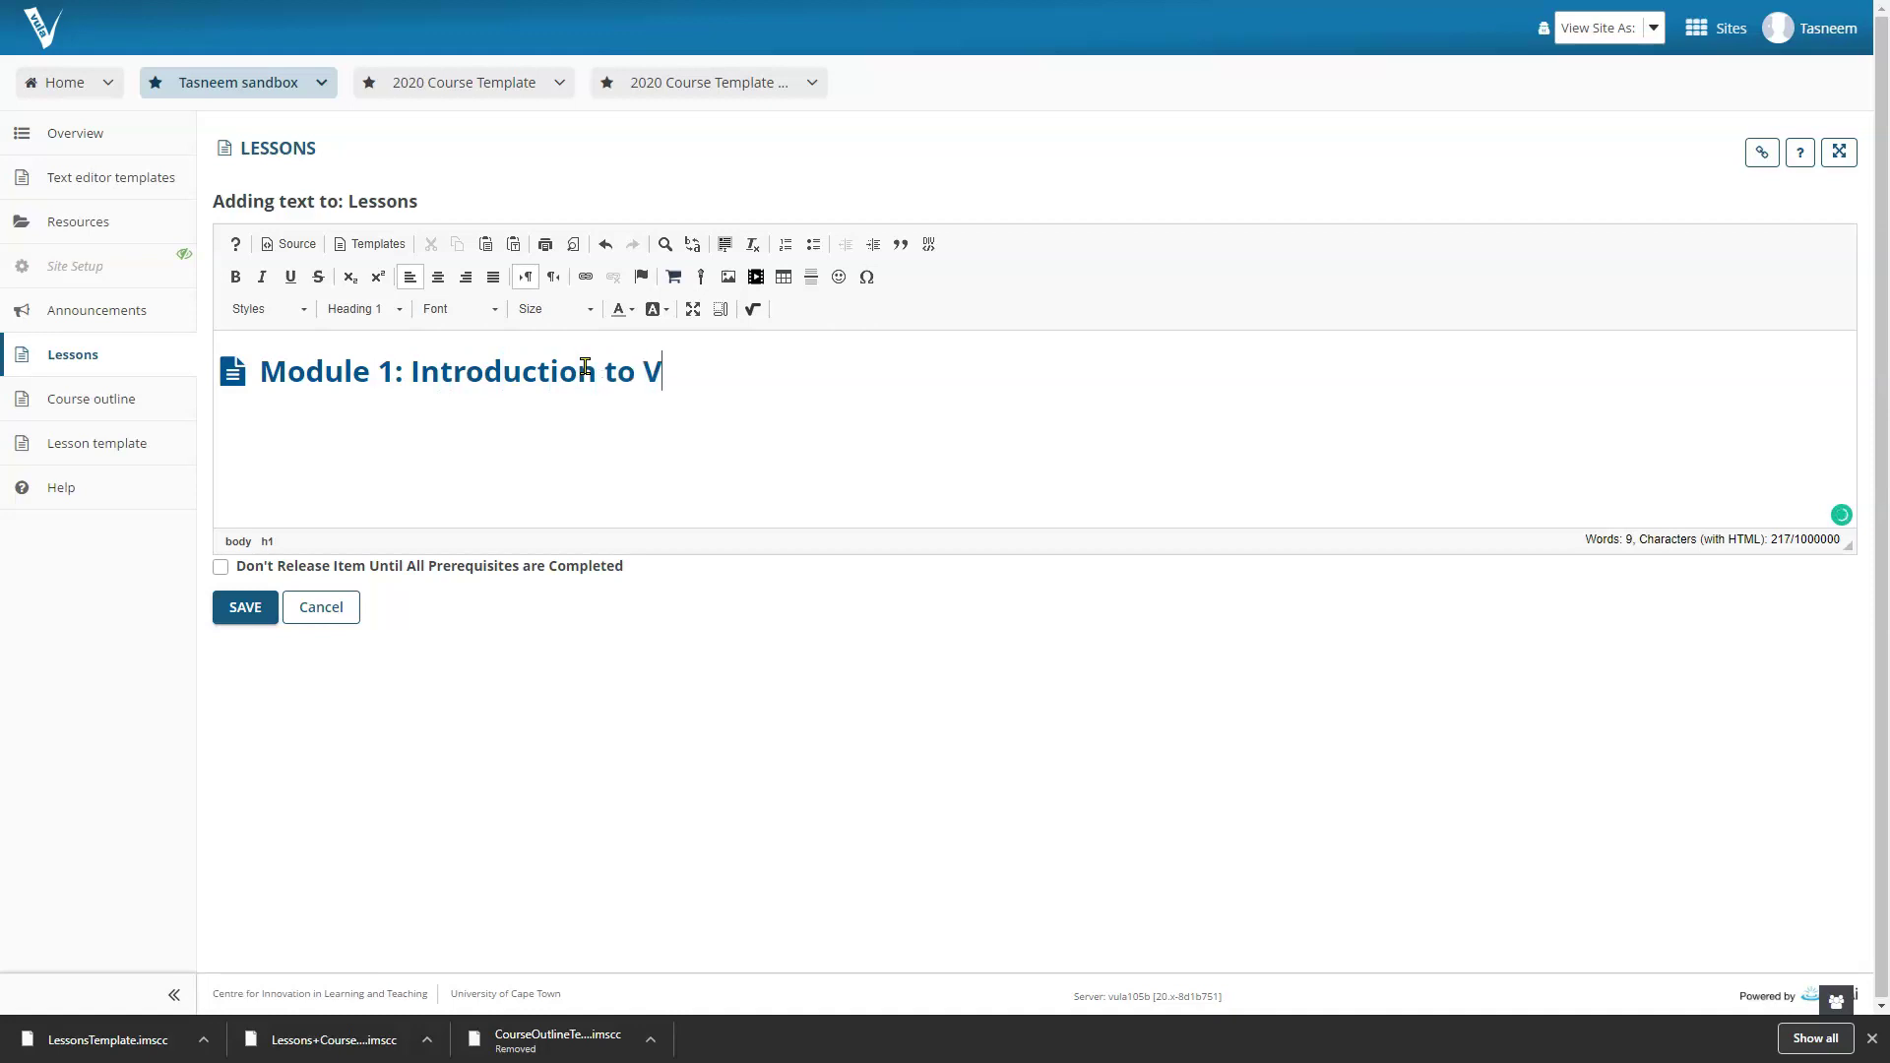
key("BackSpace")
key("BackSpace")
key("BackSpace")
key("BackSpace")
type("Vula templates")
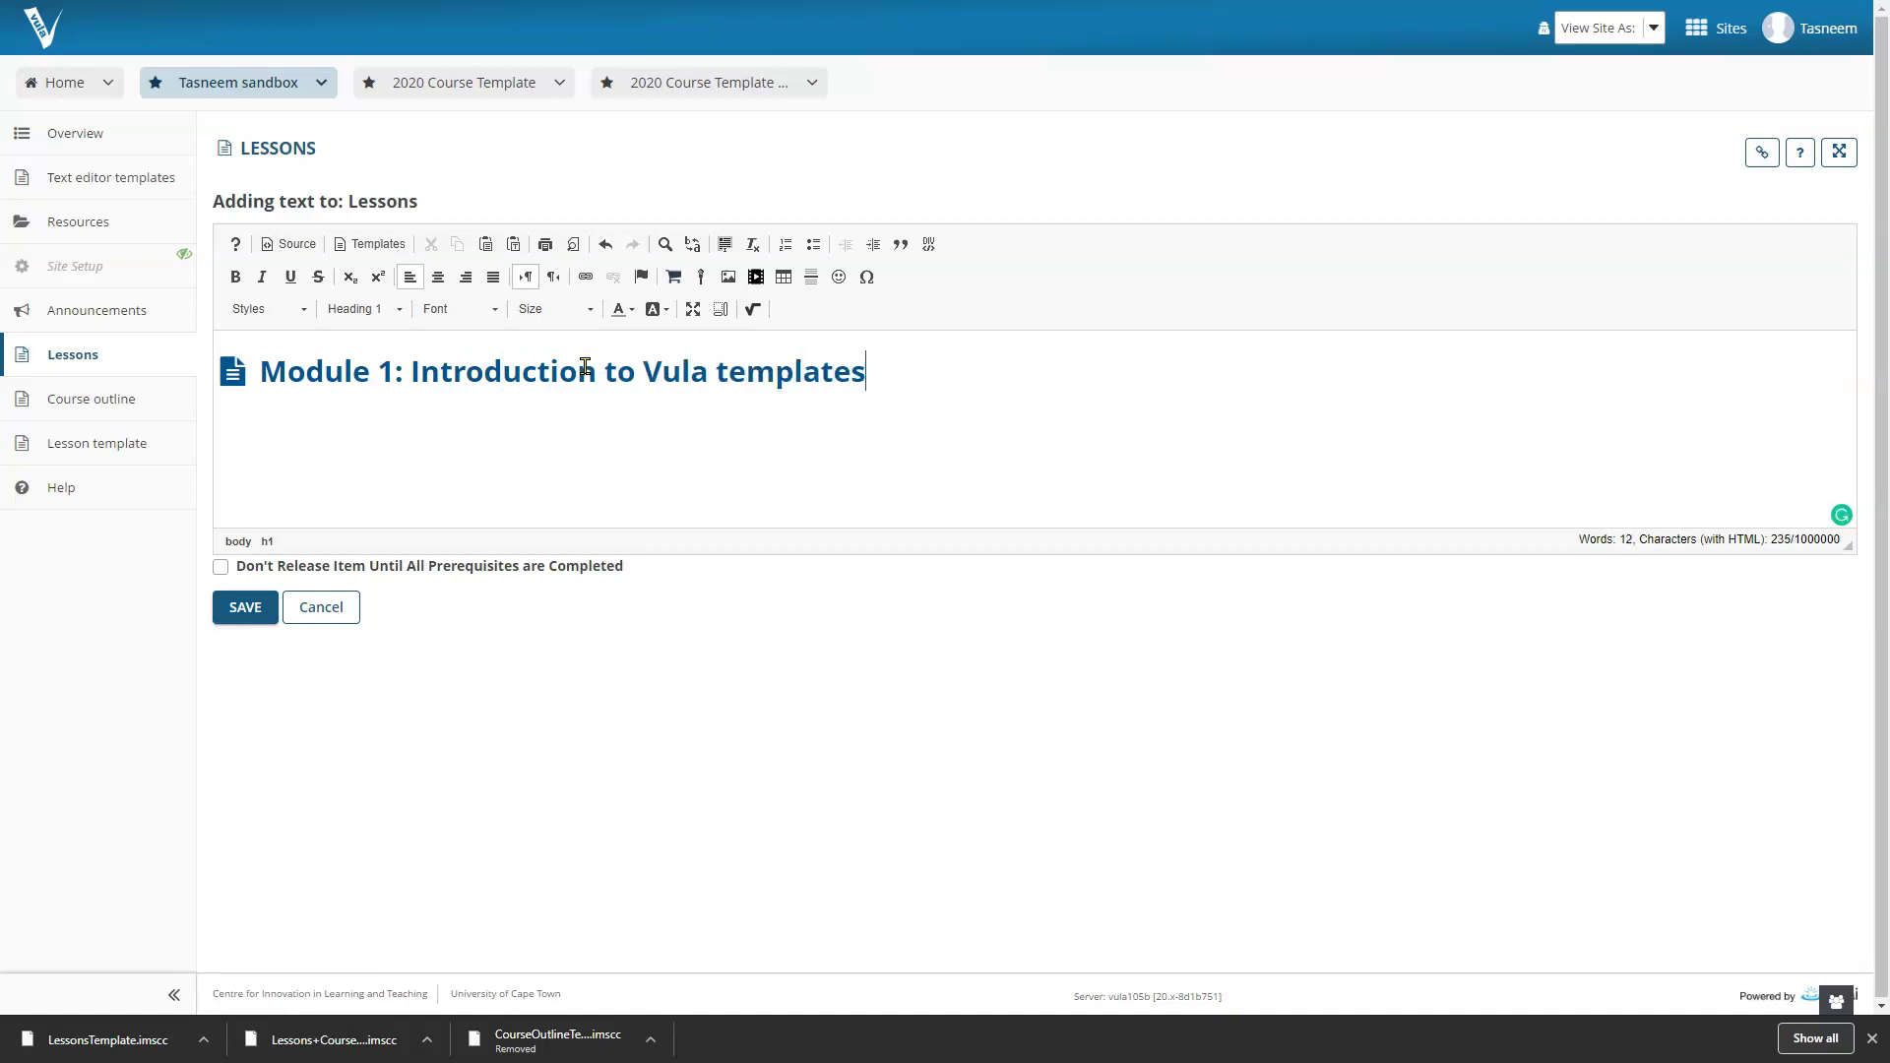
left_click(241, 612)
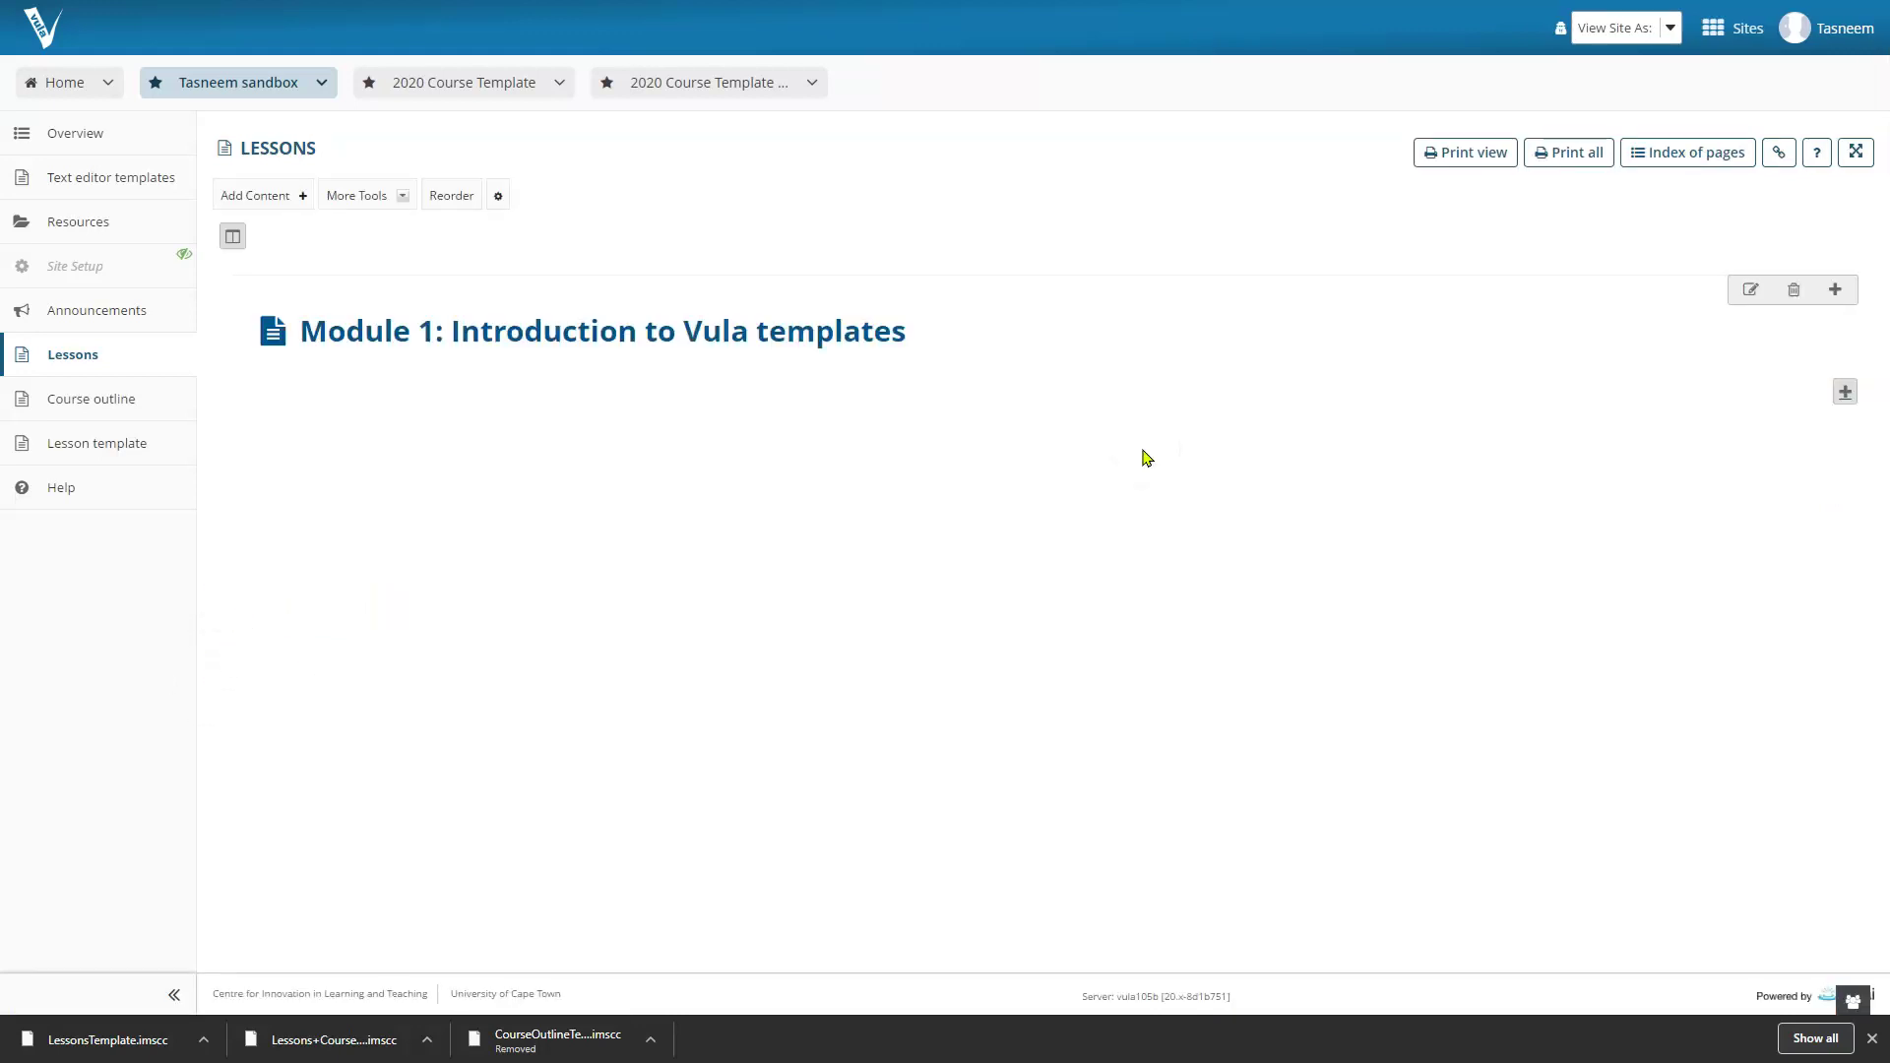
left_click(1845, 391)
- Add a text item with the Lecturer Conversation template, replacing its placeholder with the Module 1 Vula templates welcome
left_click(253, 266)
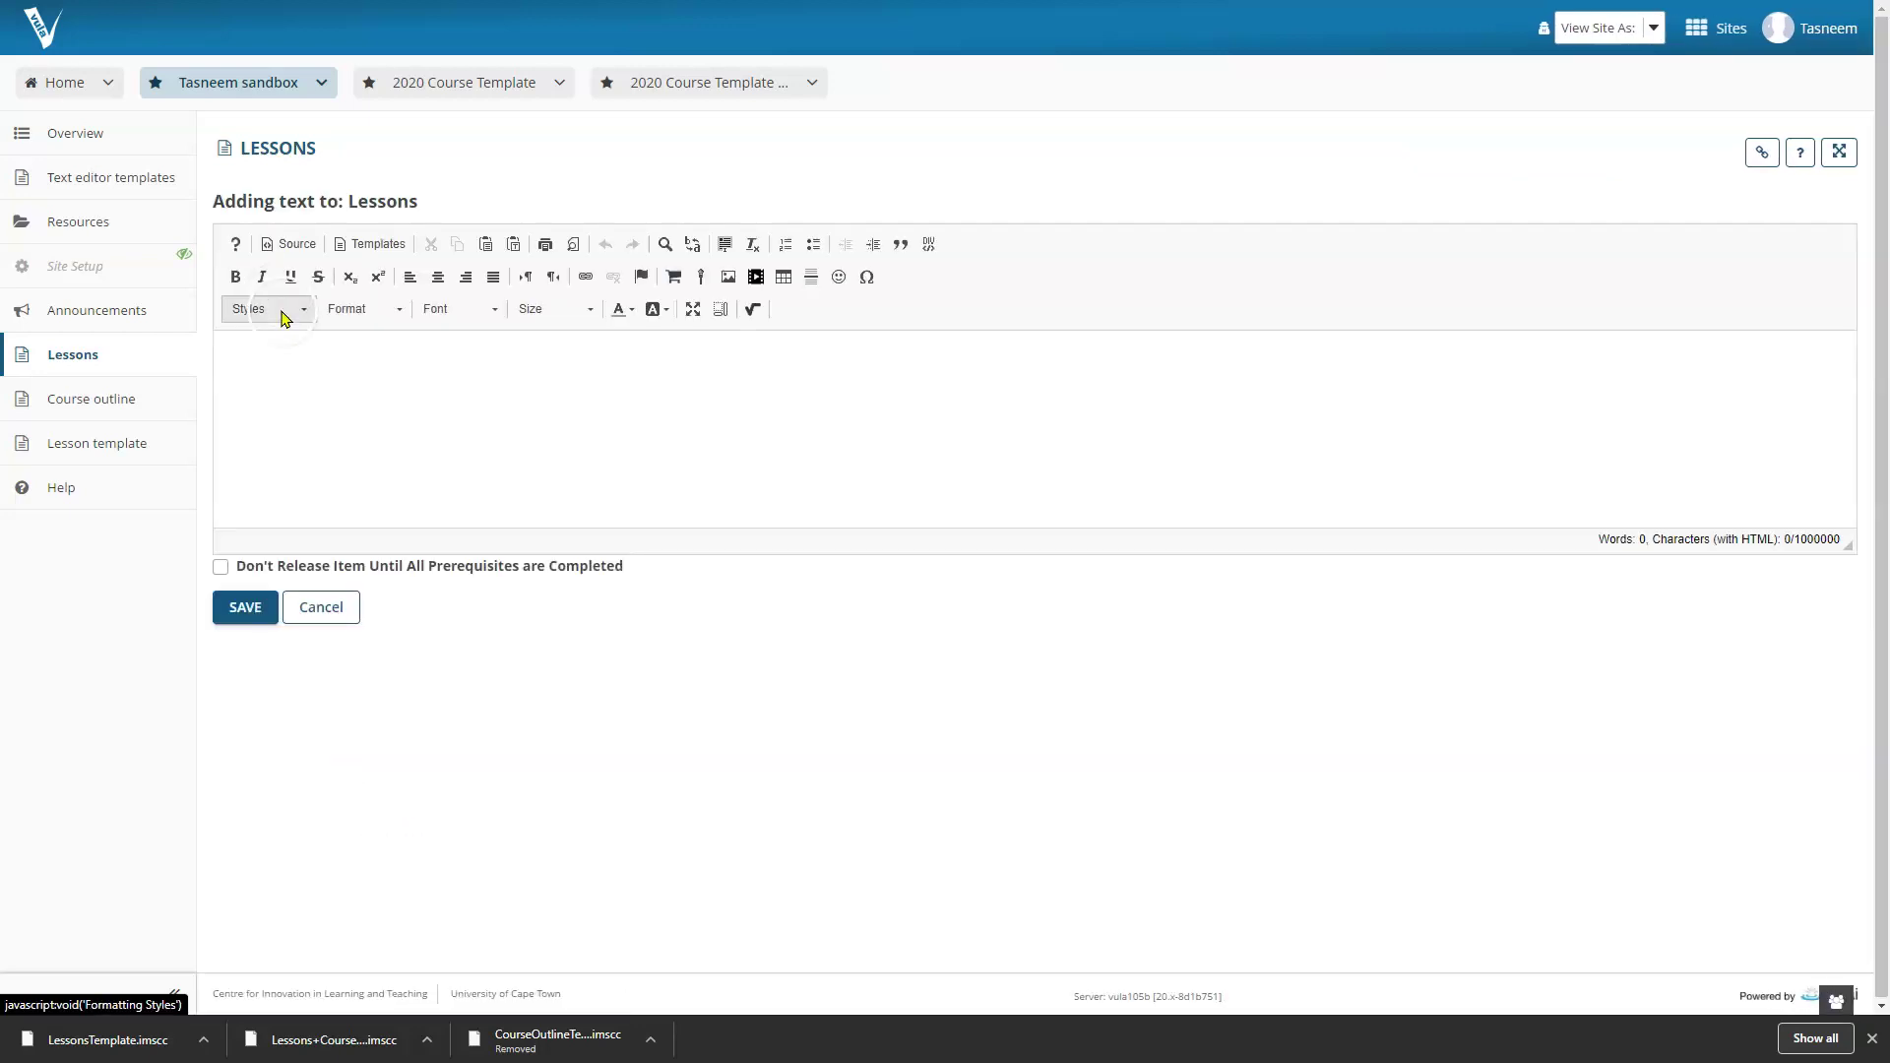
left_click(346, 244)
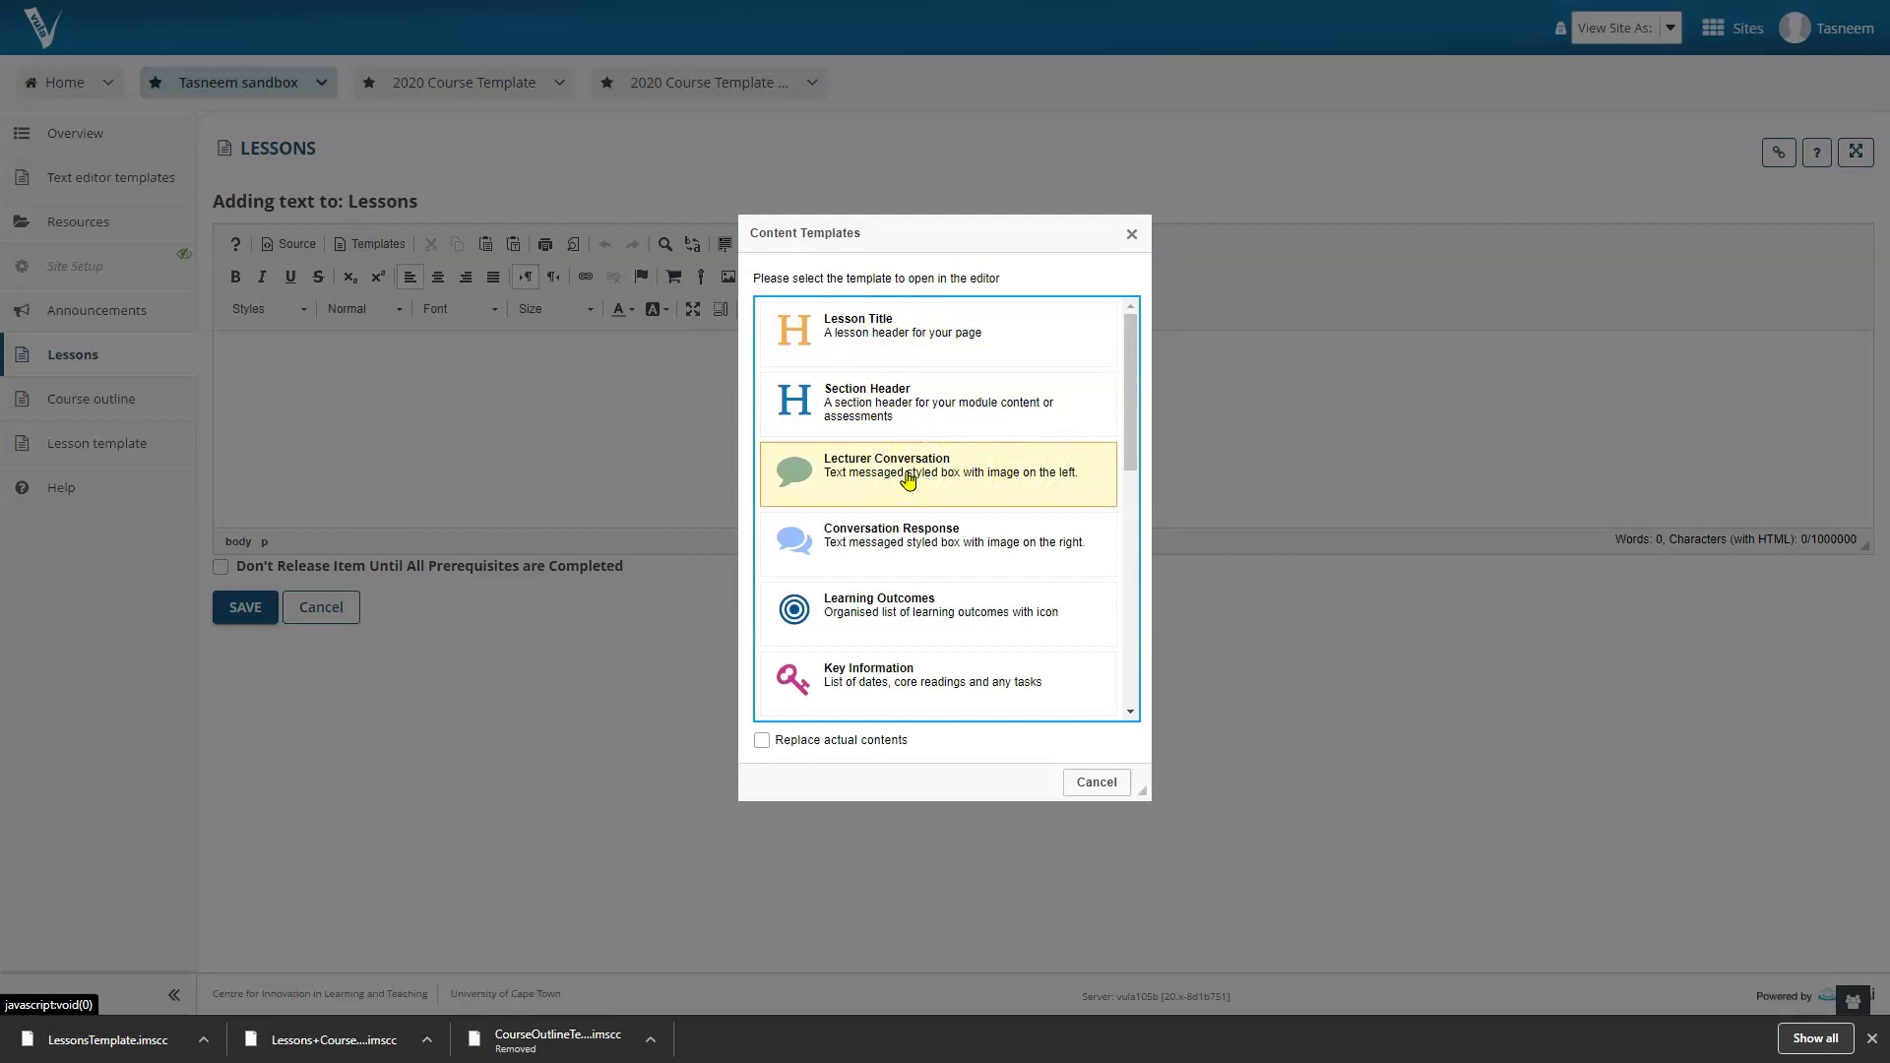
left_click(908, 478)
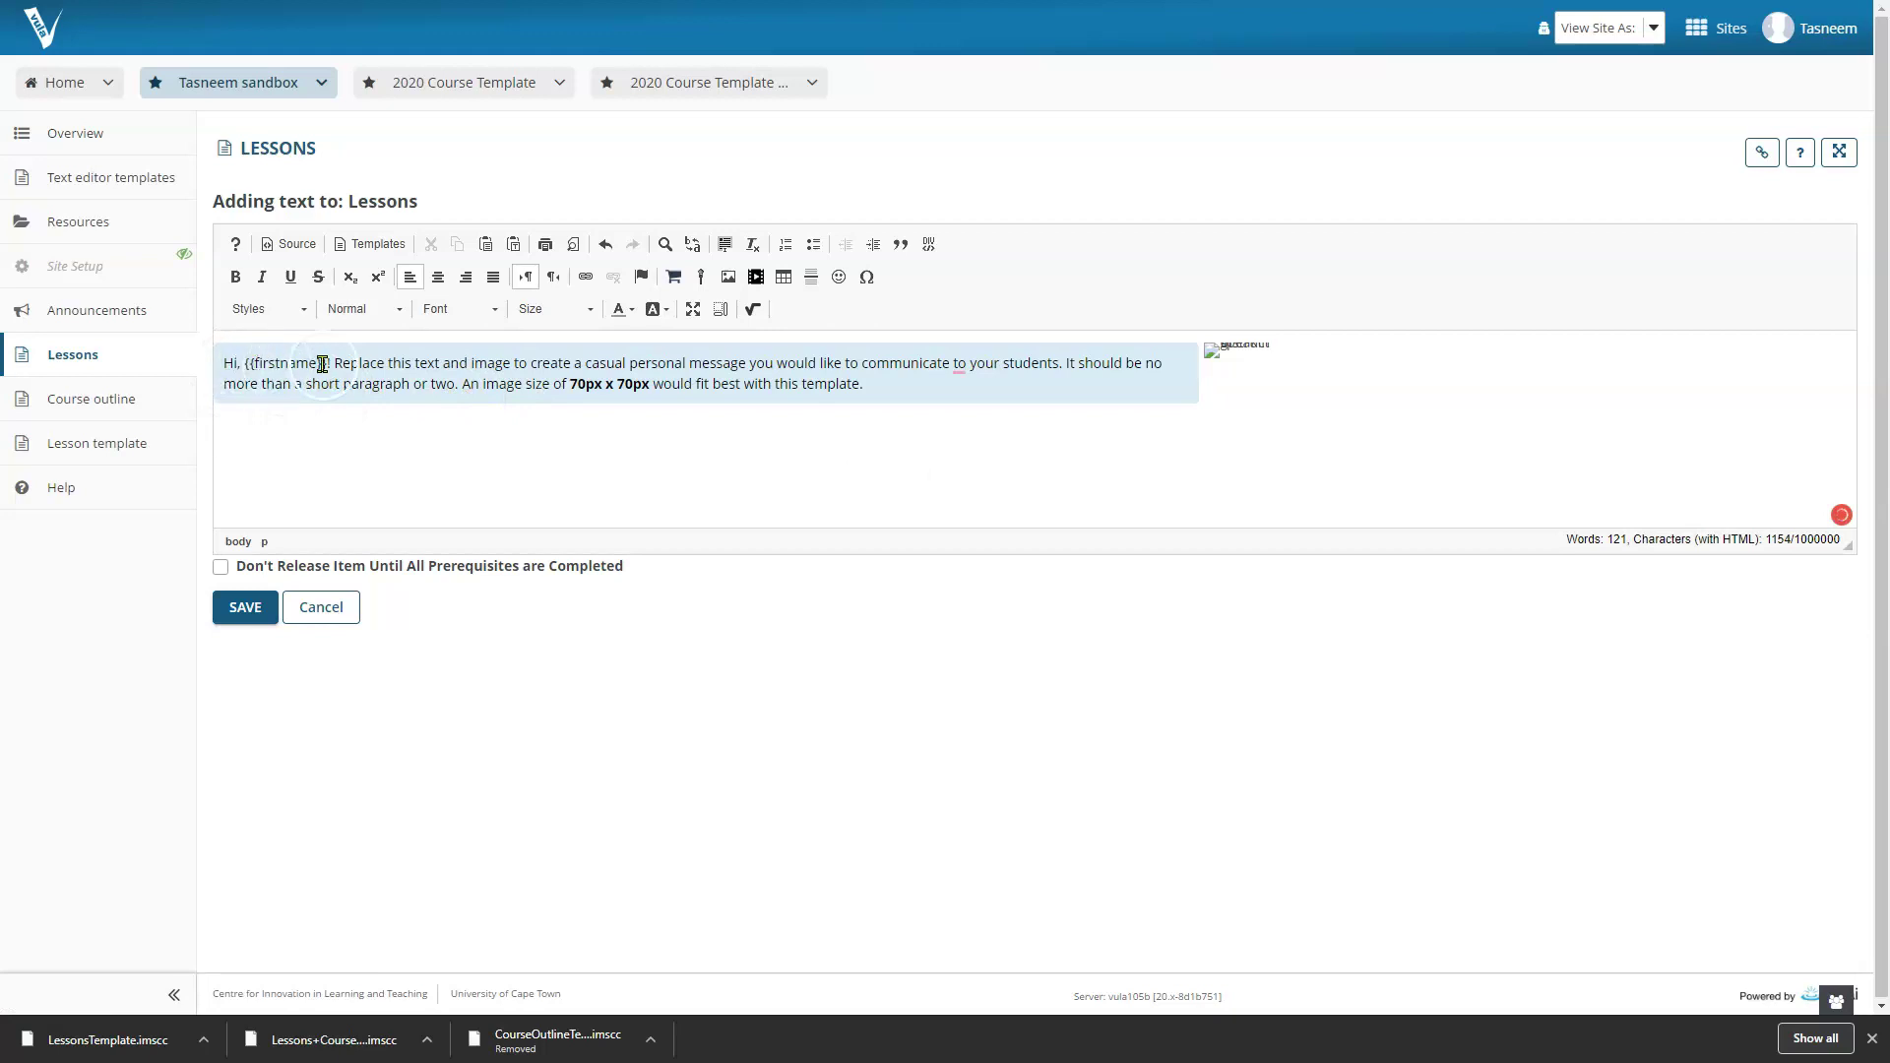
left_click_drag(328, 365, 245, 363)
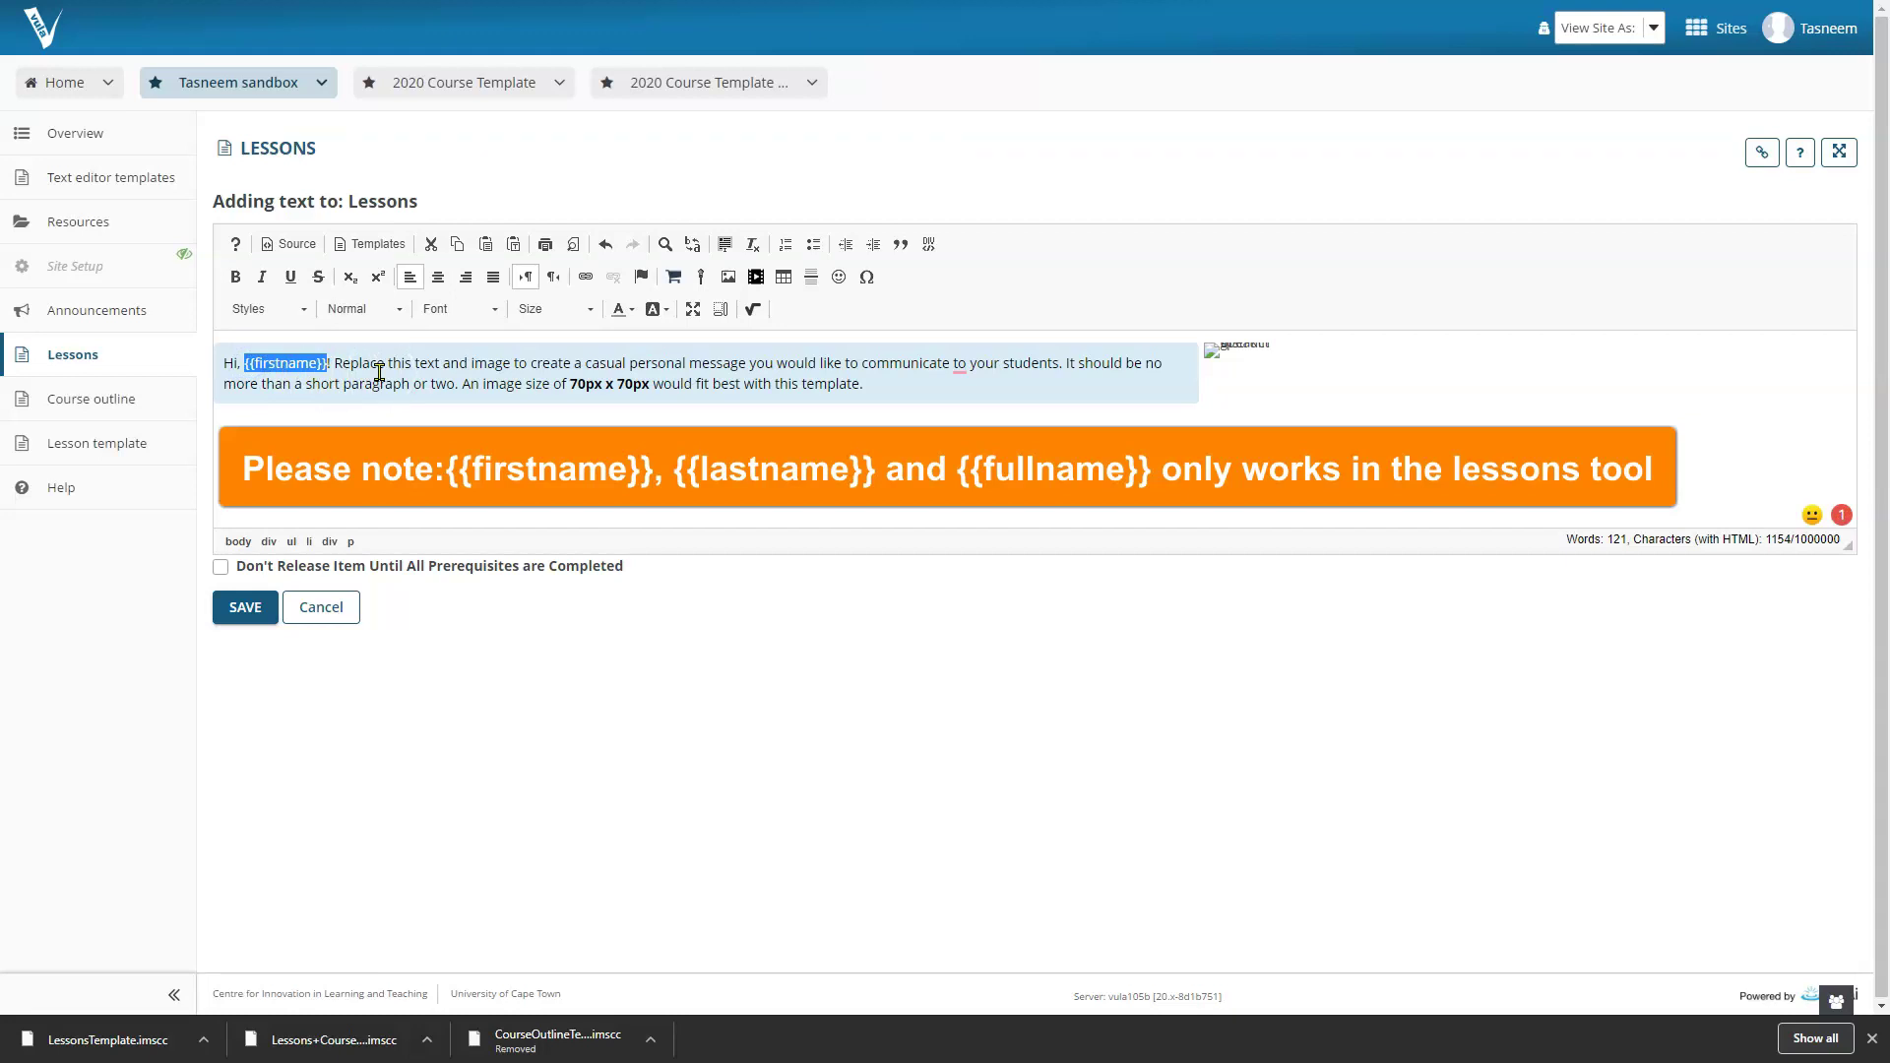
left_click(335, 363)
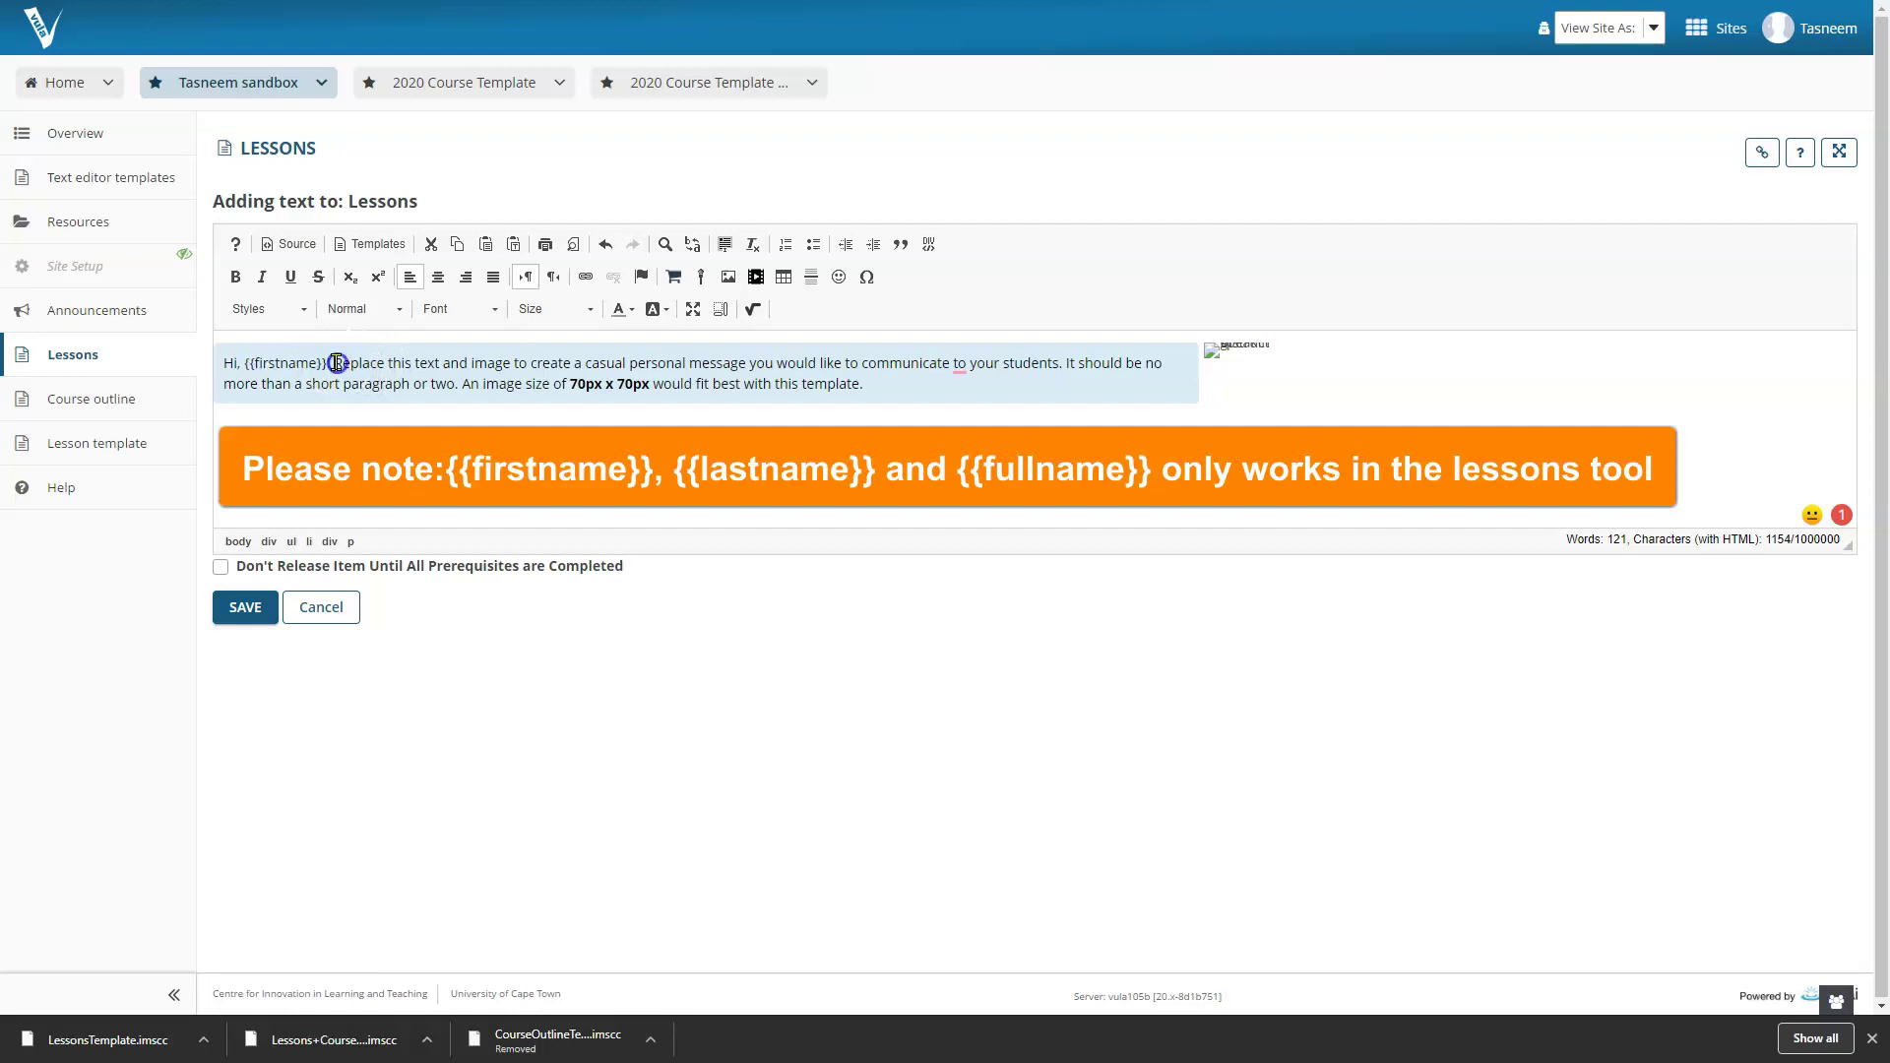
left_click_drag(337, 363, 949, 383)
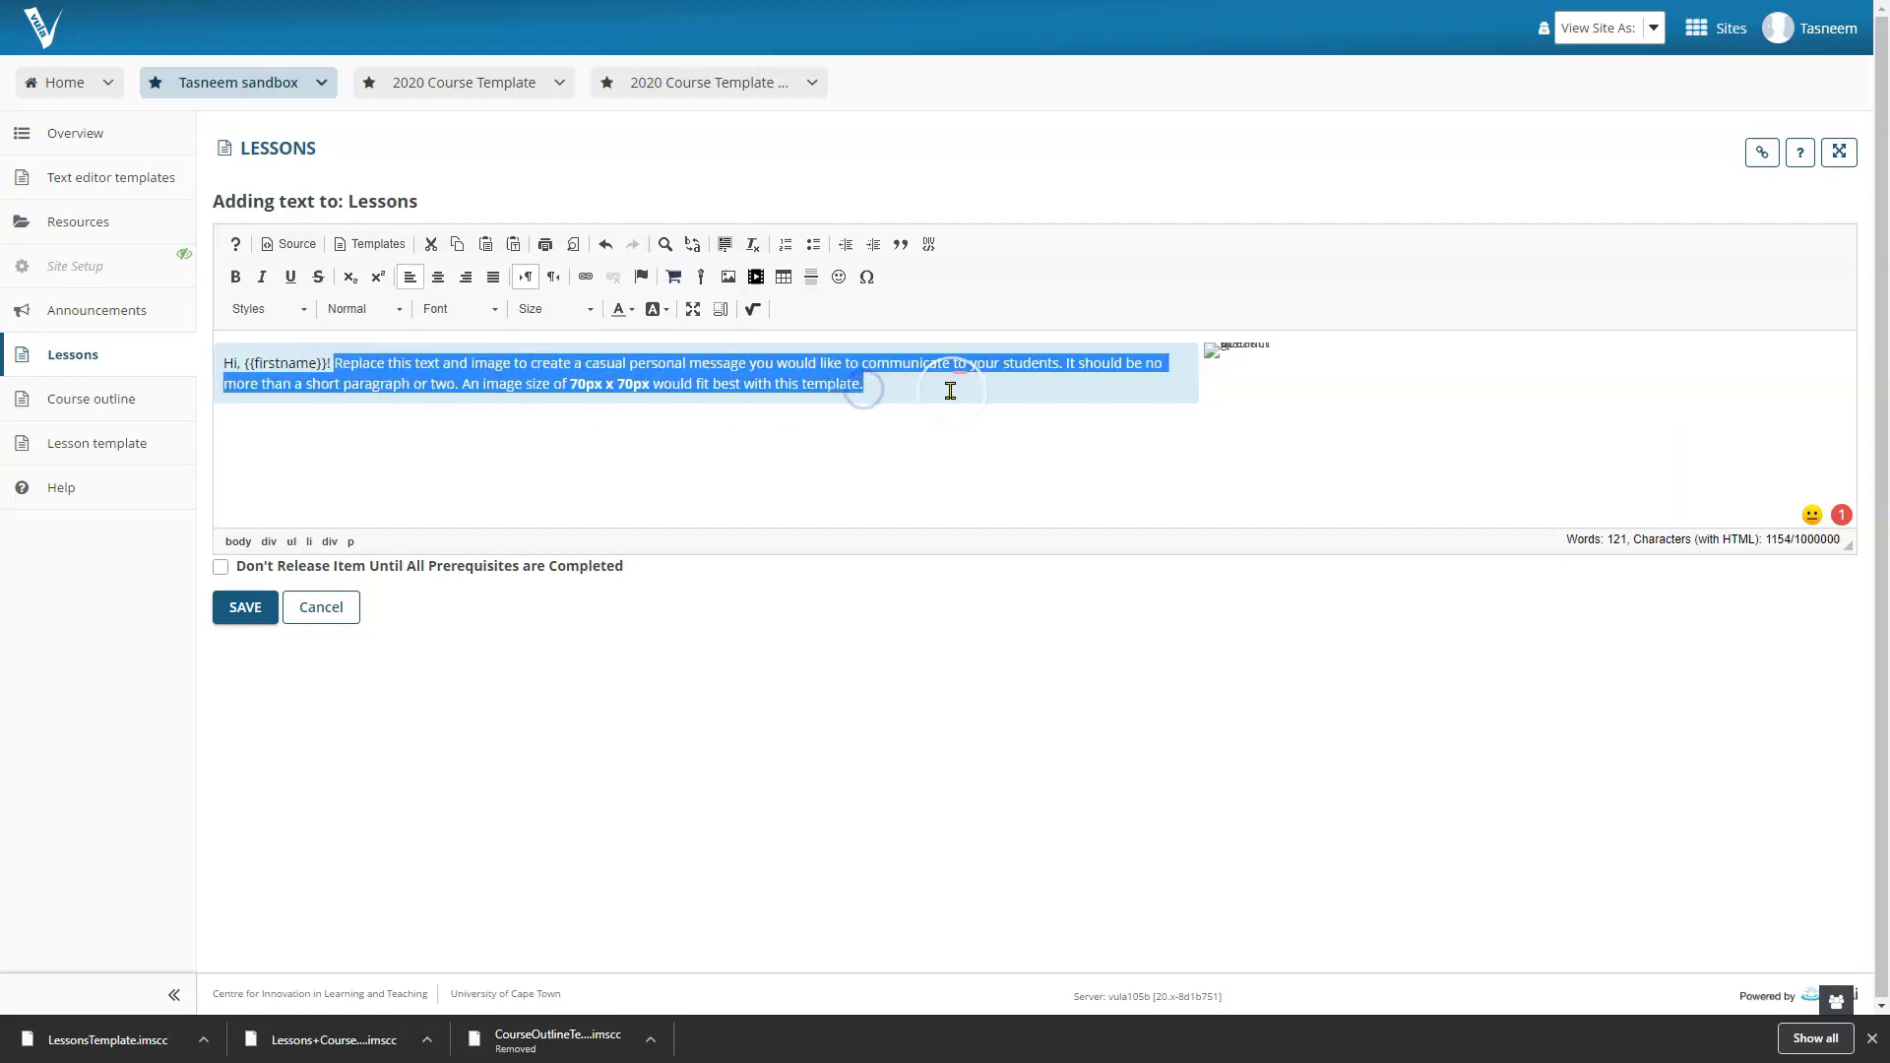
key("BackSpace")
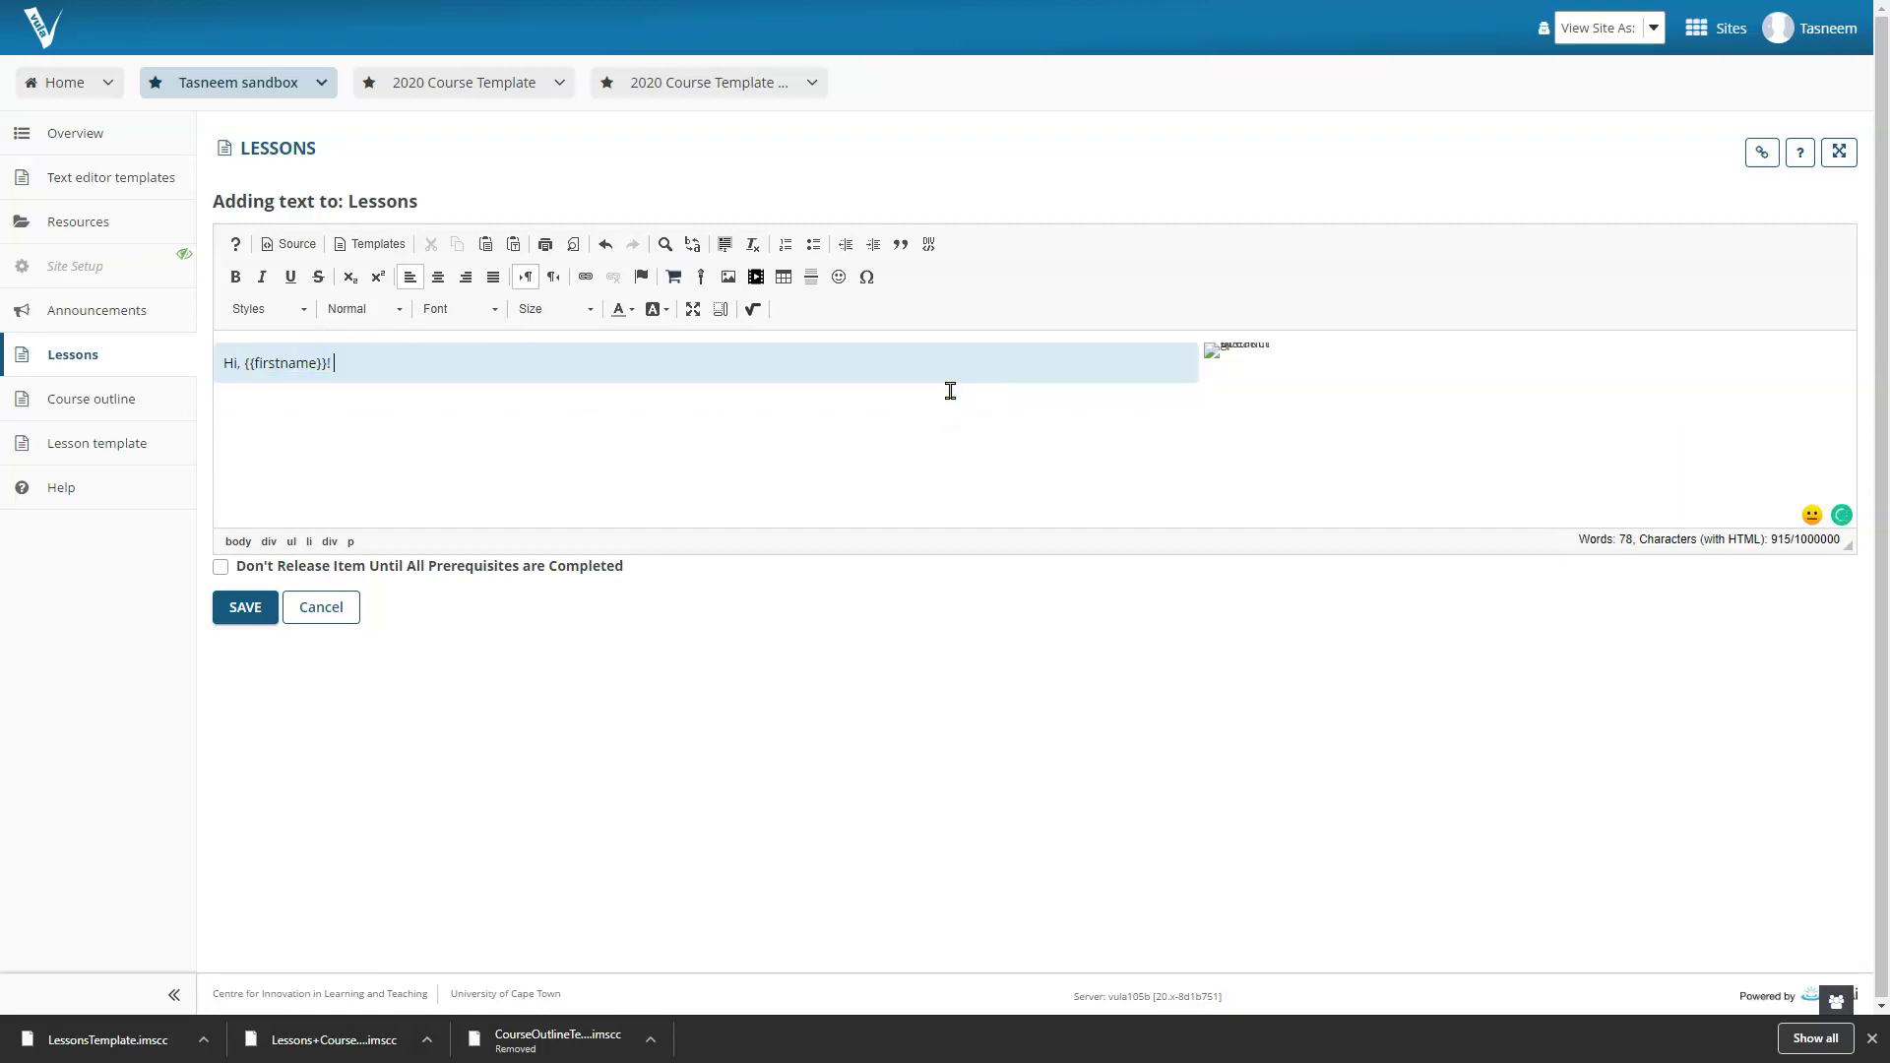
type("Welcome to Module 1 whr")
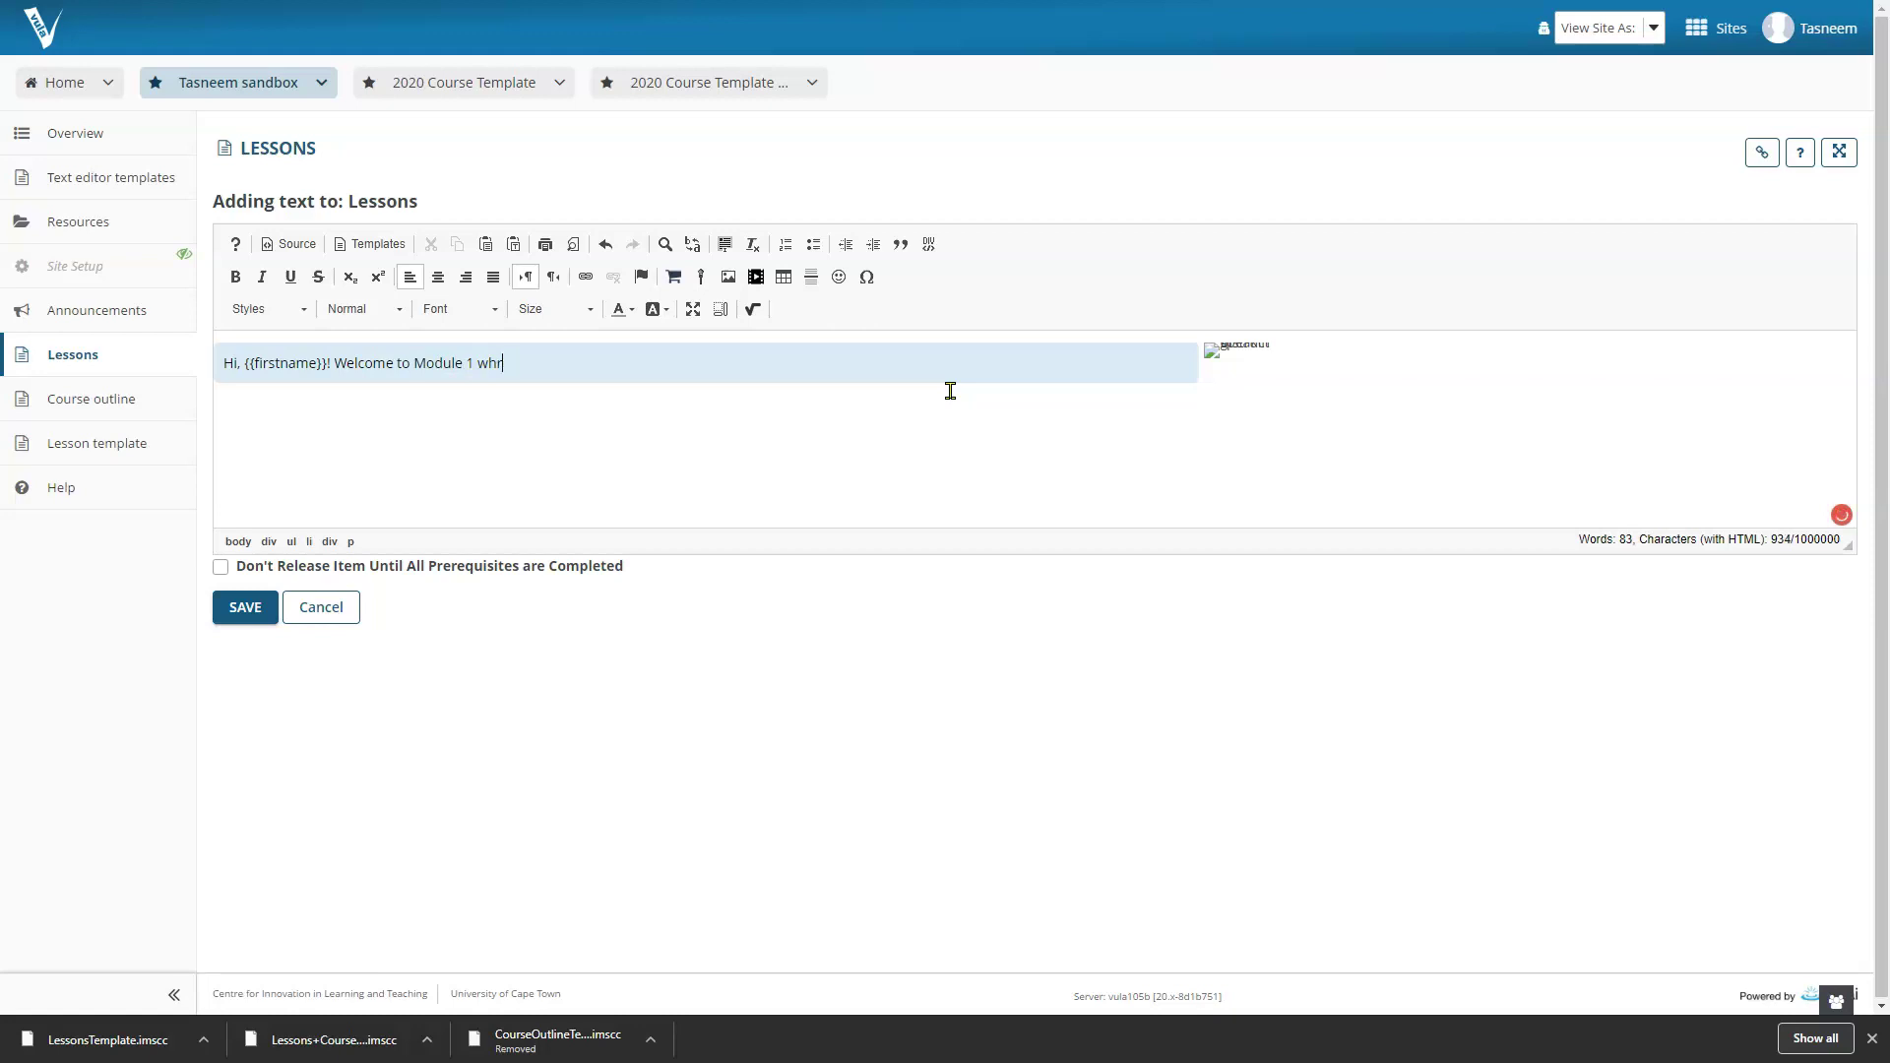
type("e we'll cove")
type("r he int")
type("rudci")
type("duction of Vula ")
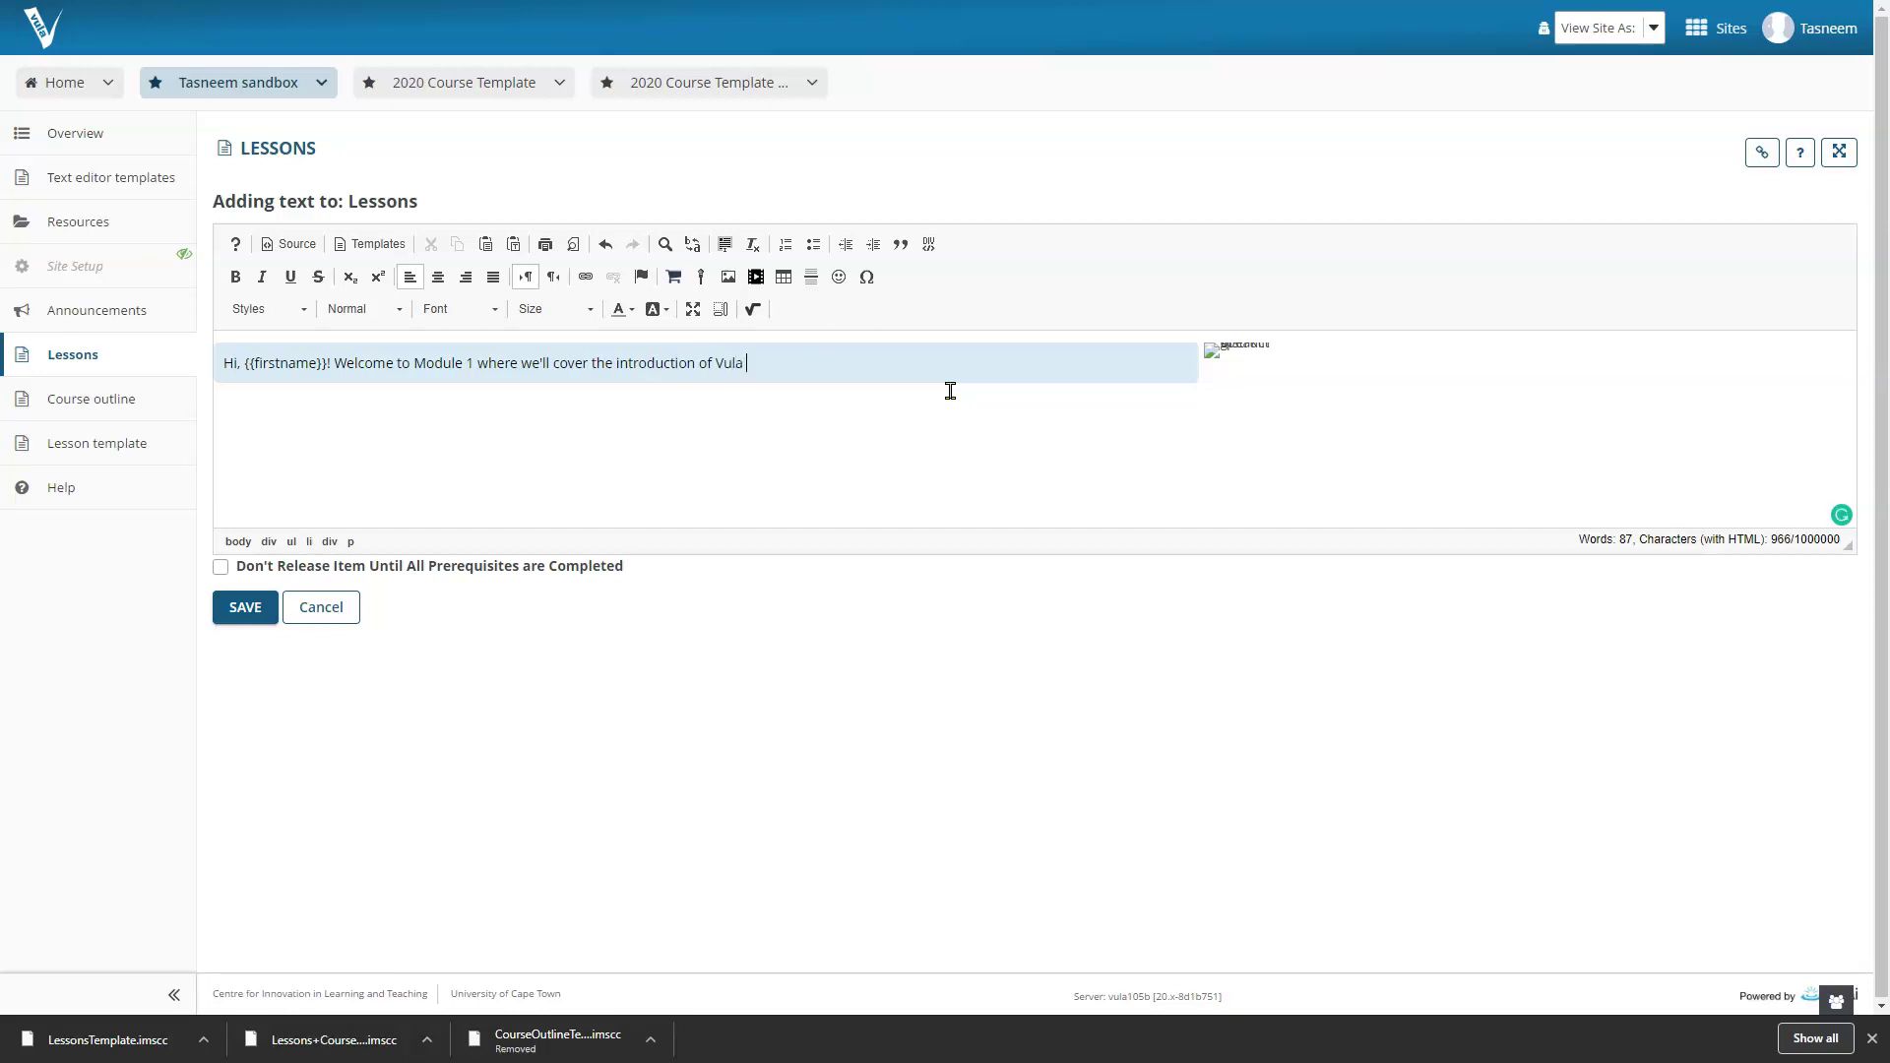
type("templates.")
left_click(909, 380)
left_click(1224, 352)
double_click(1227, 357)
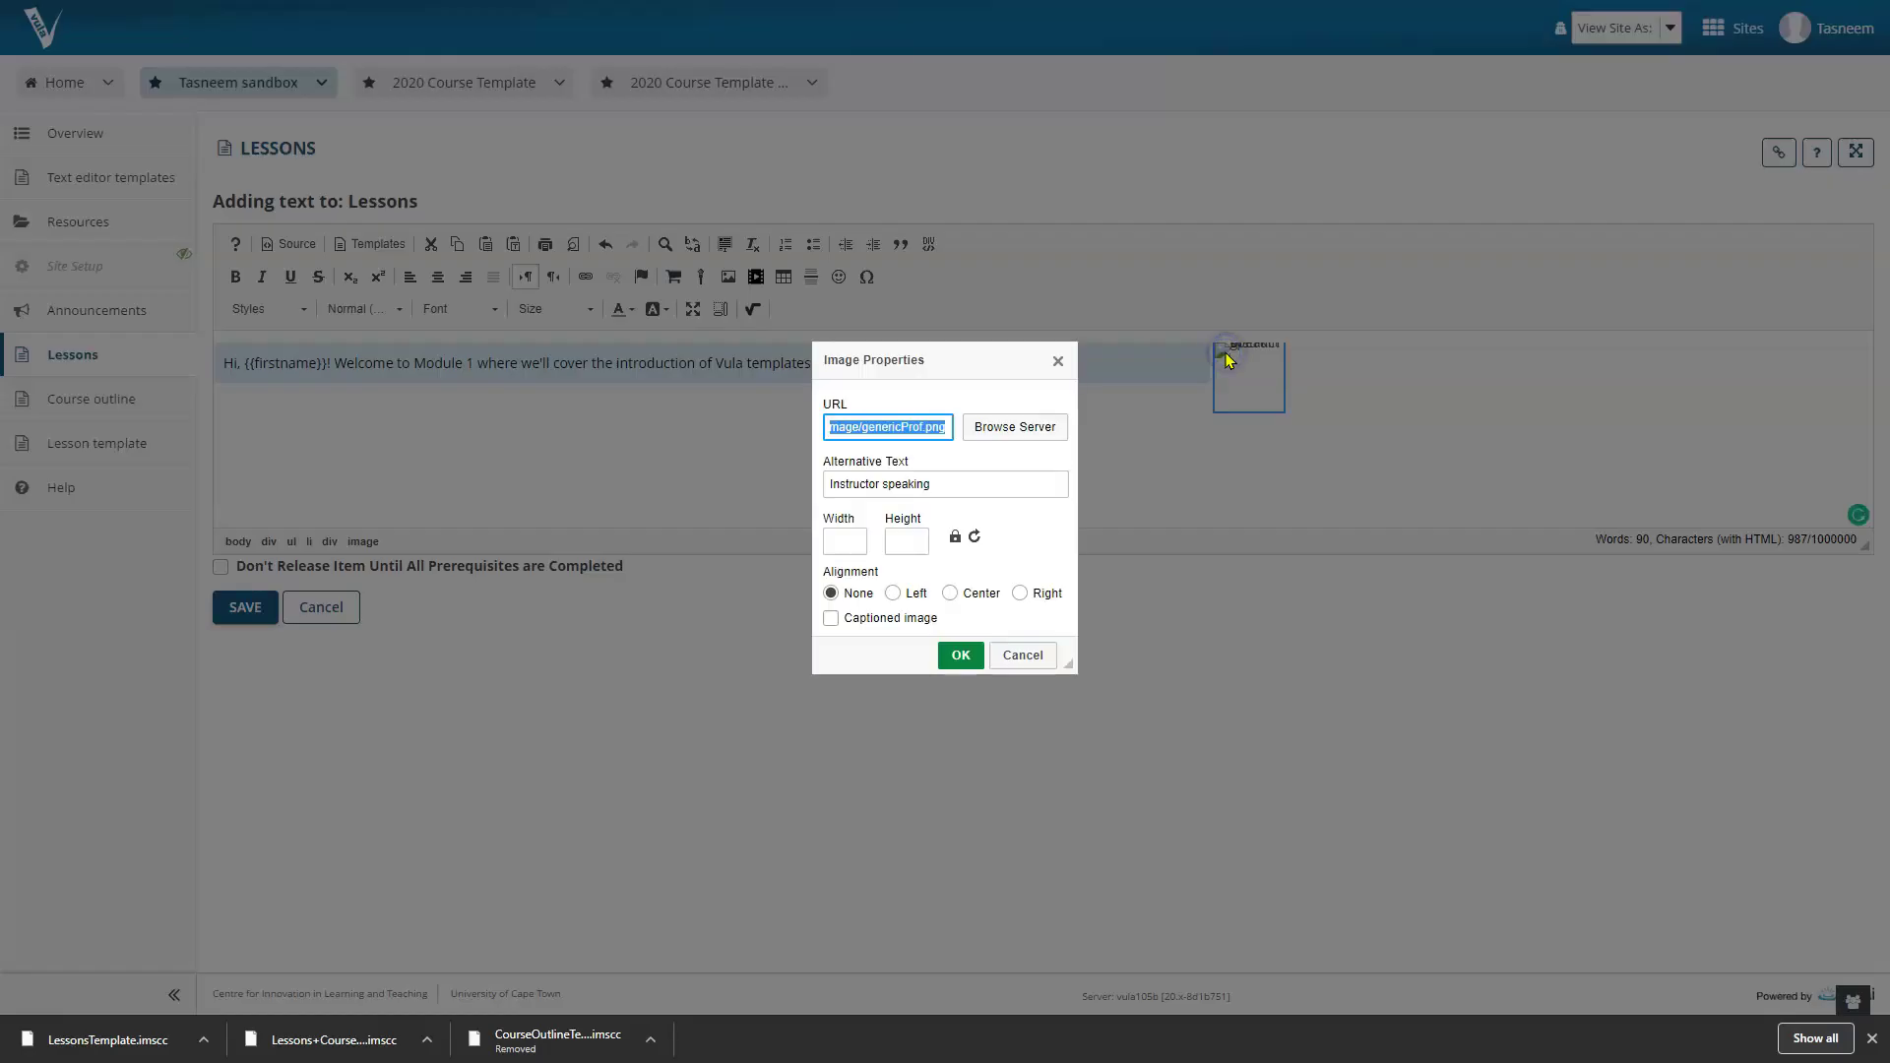
left_click(1000, 426)
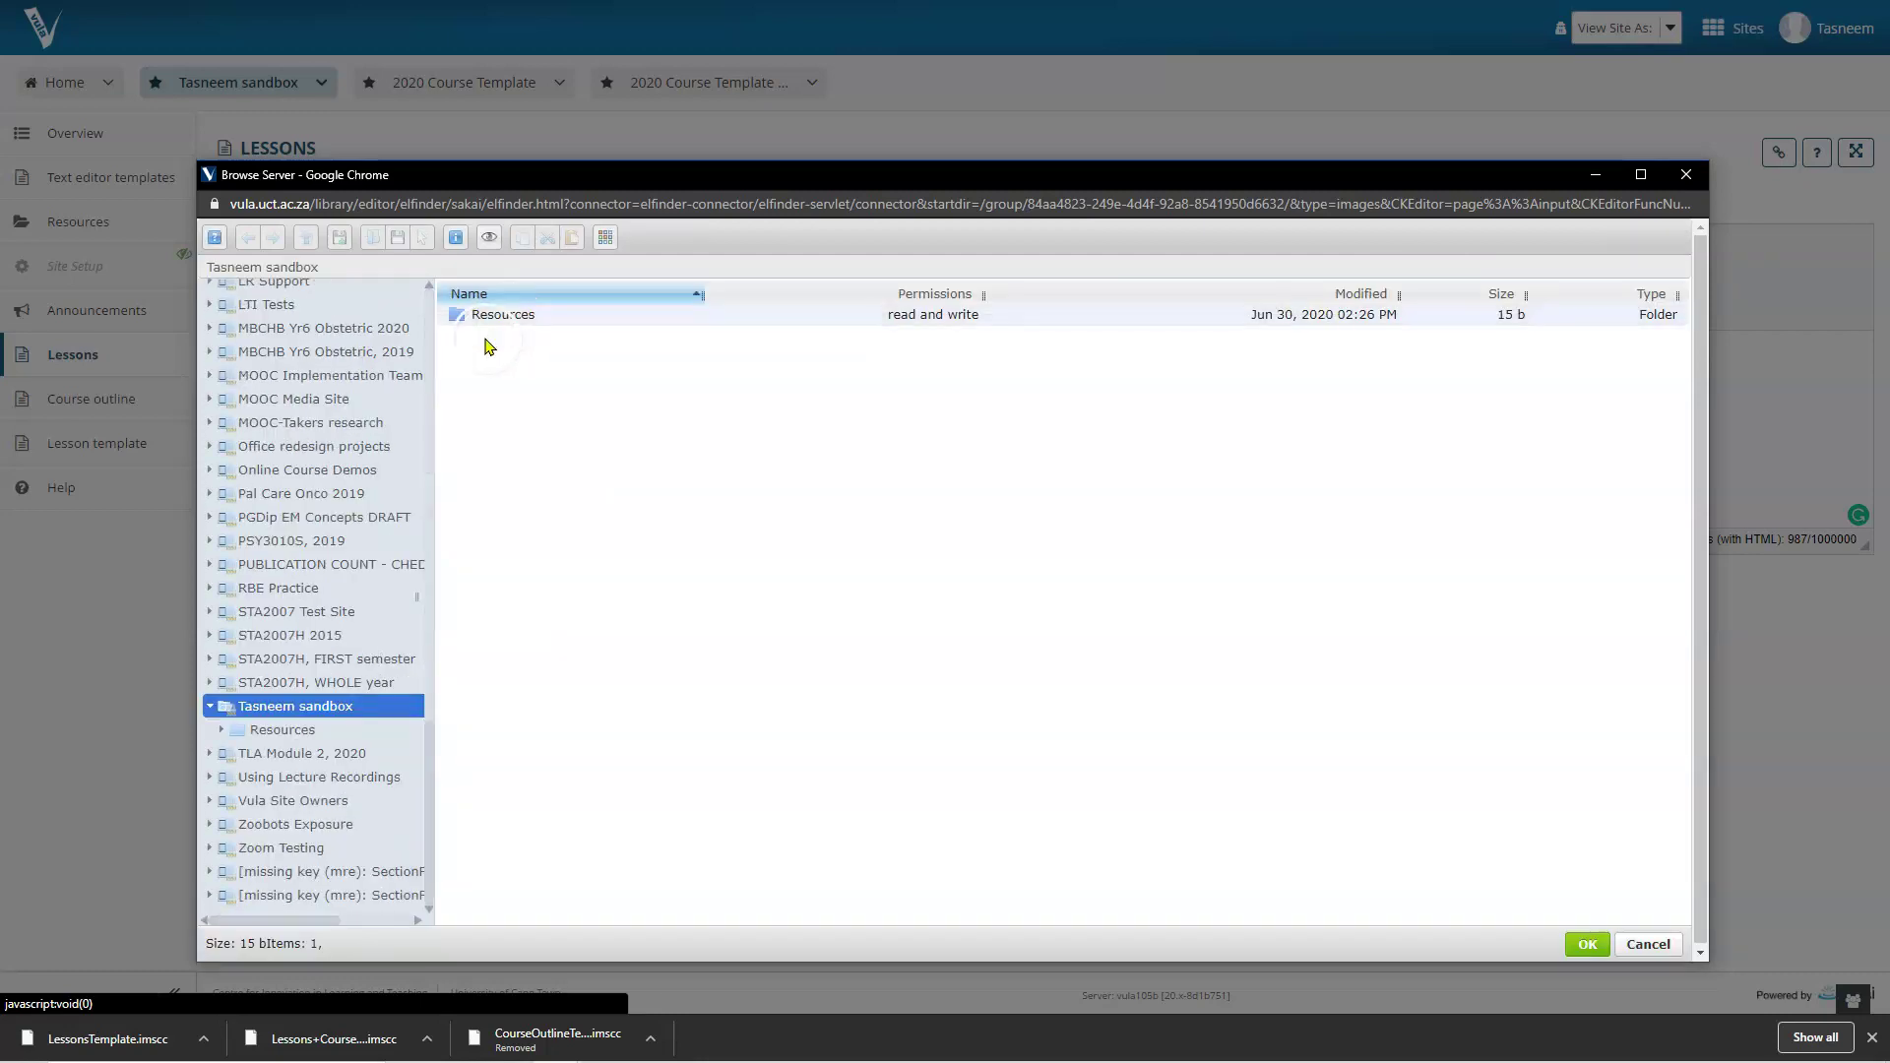
double_click(495, 313)
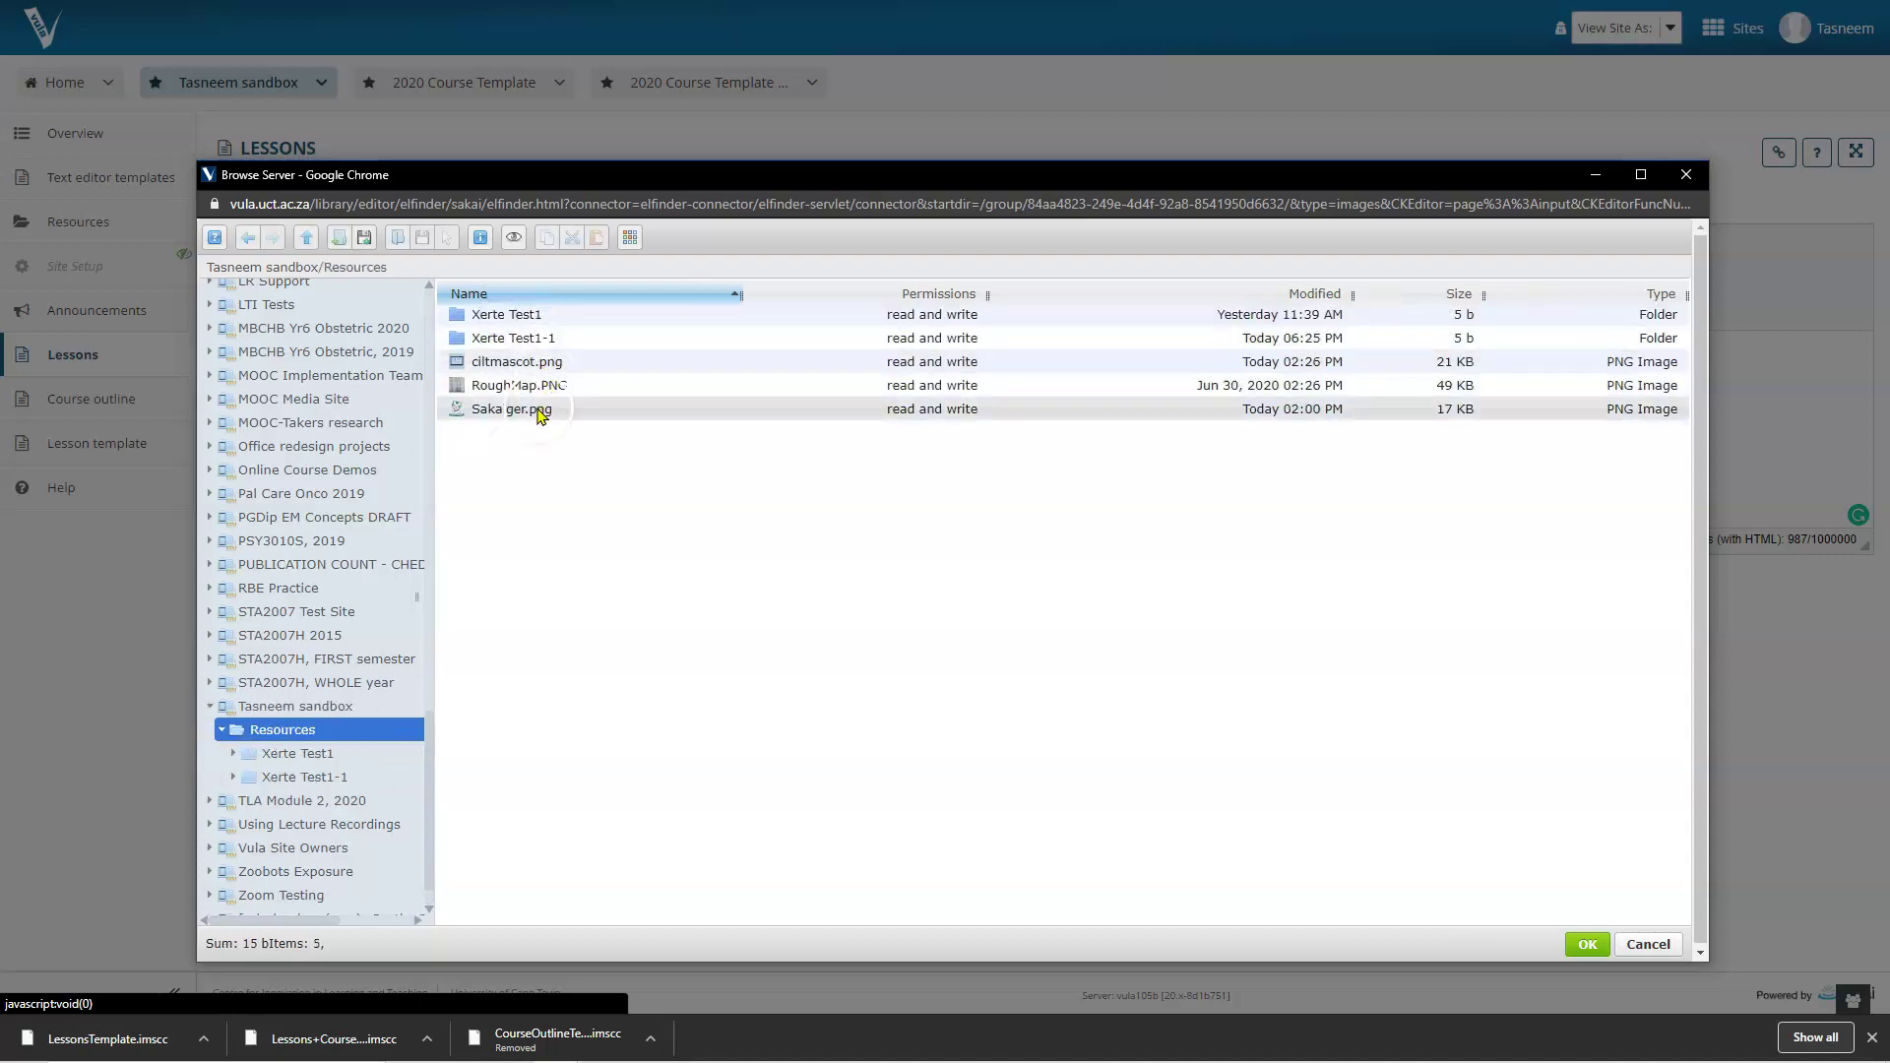
left_click(530, 409)
left_click(1605, 951)
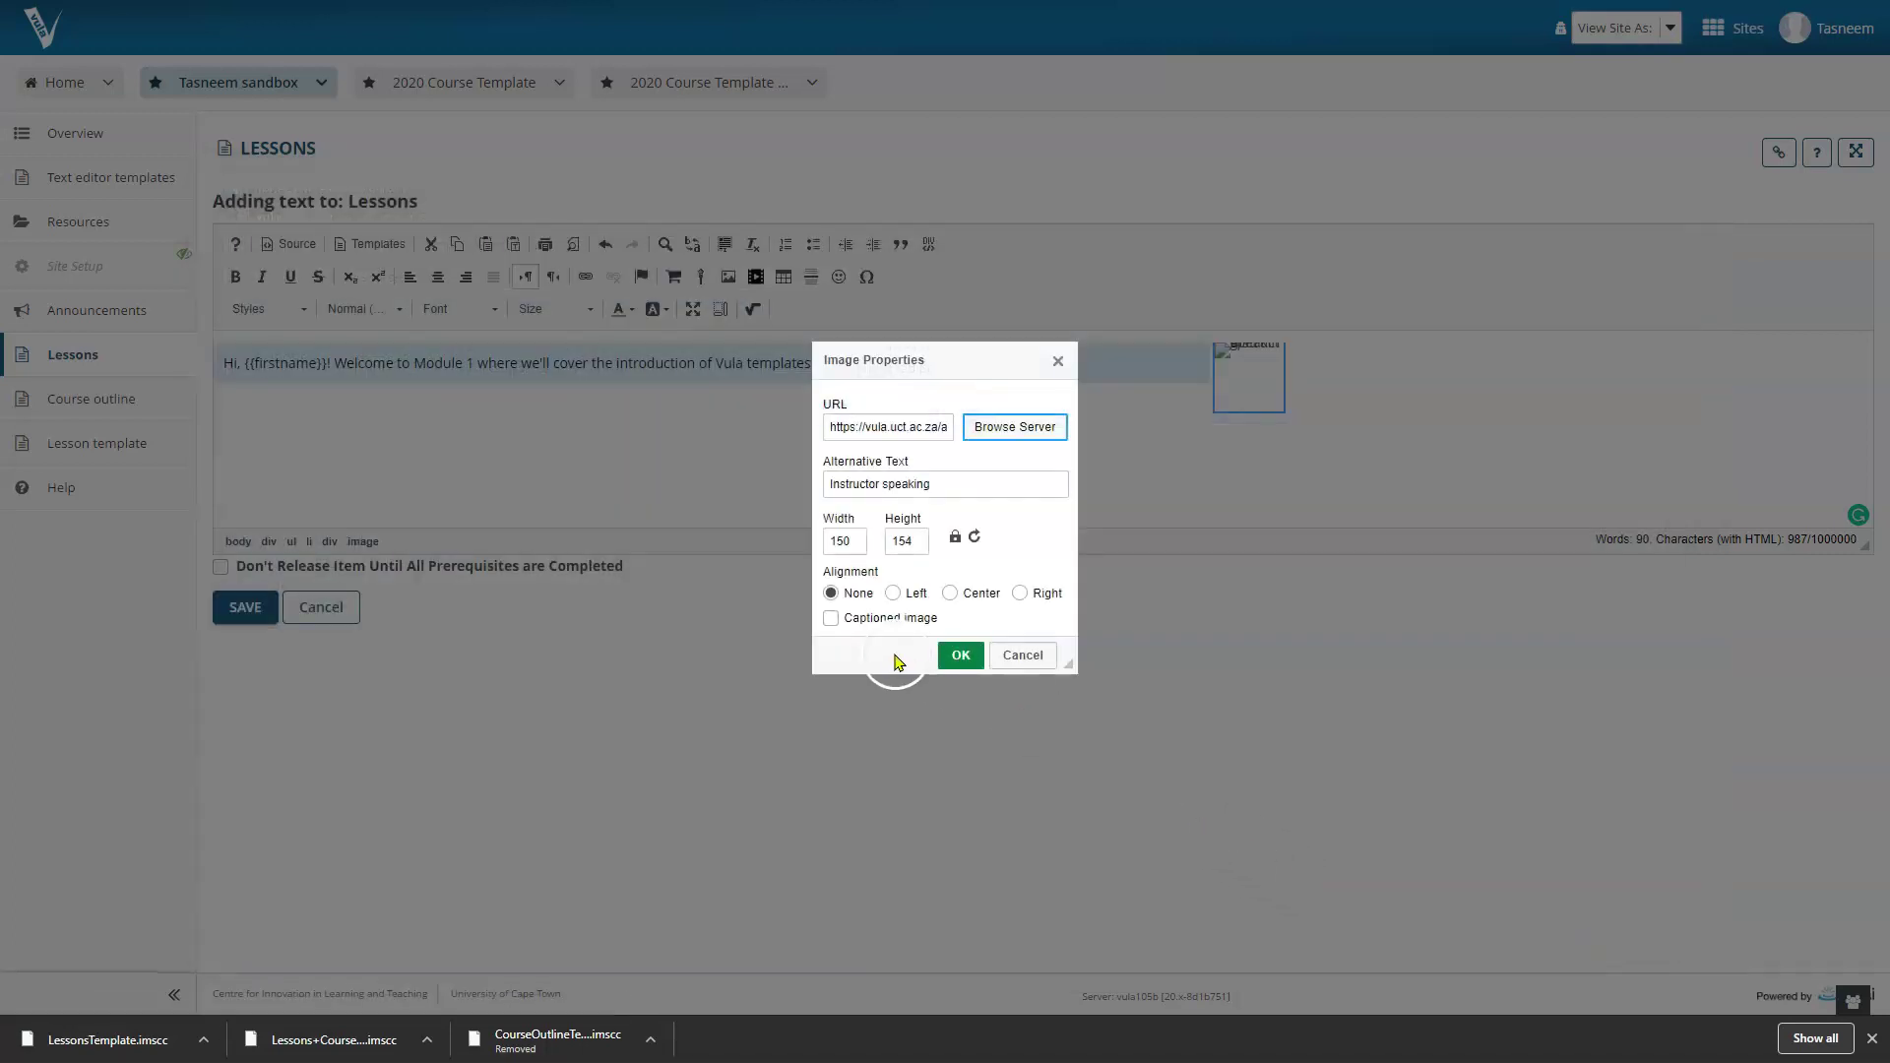
left_click(950, 652)
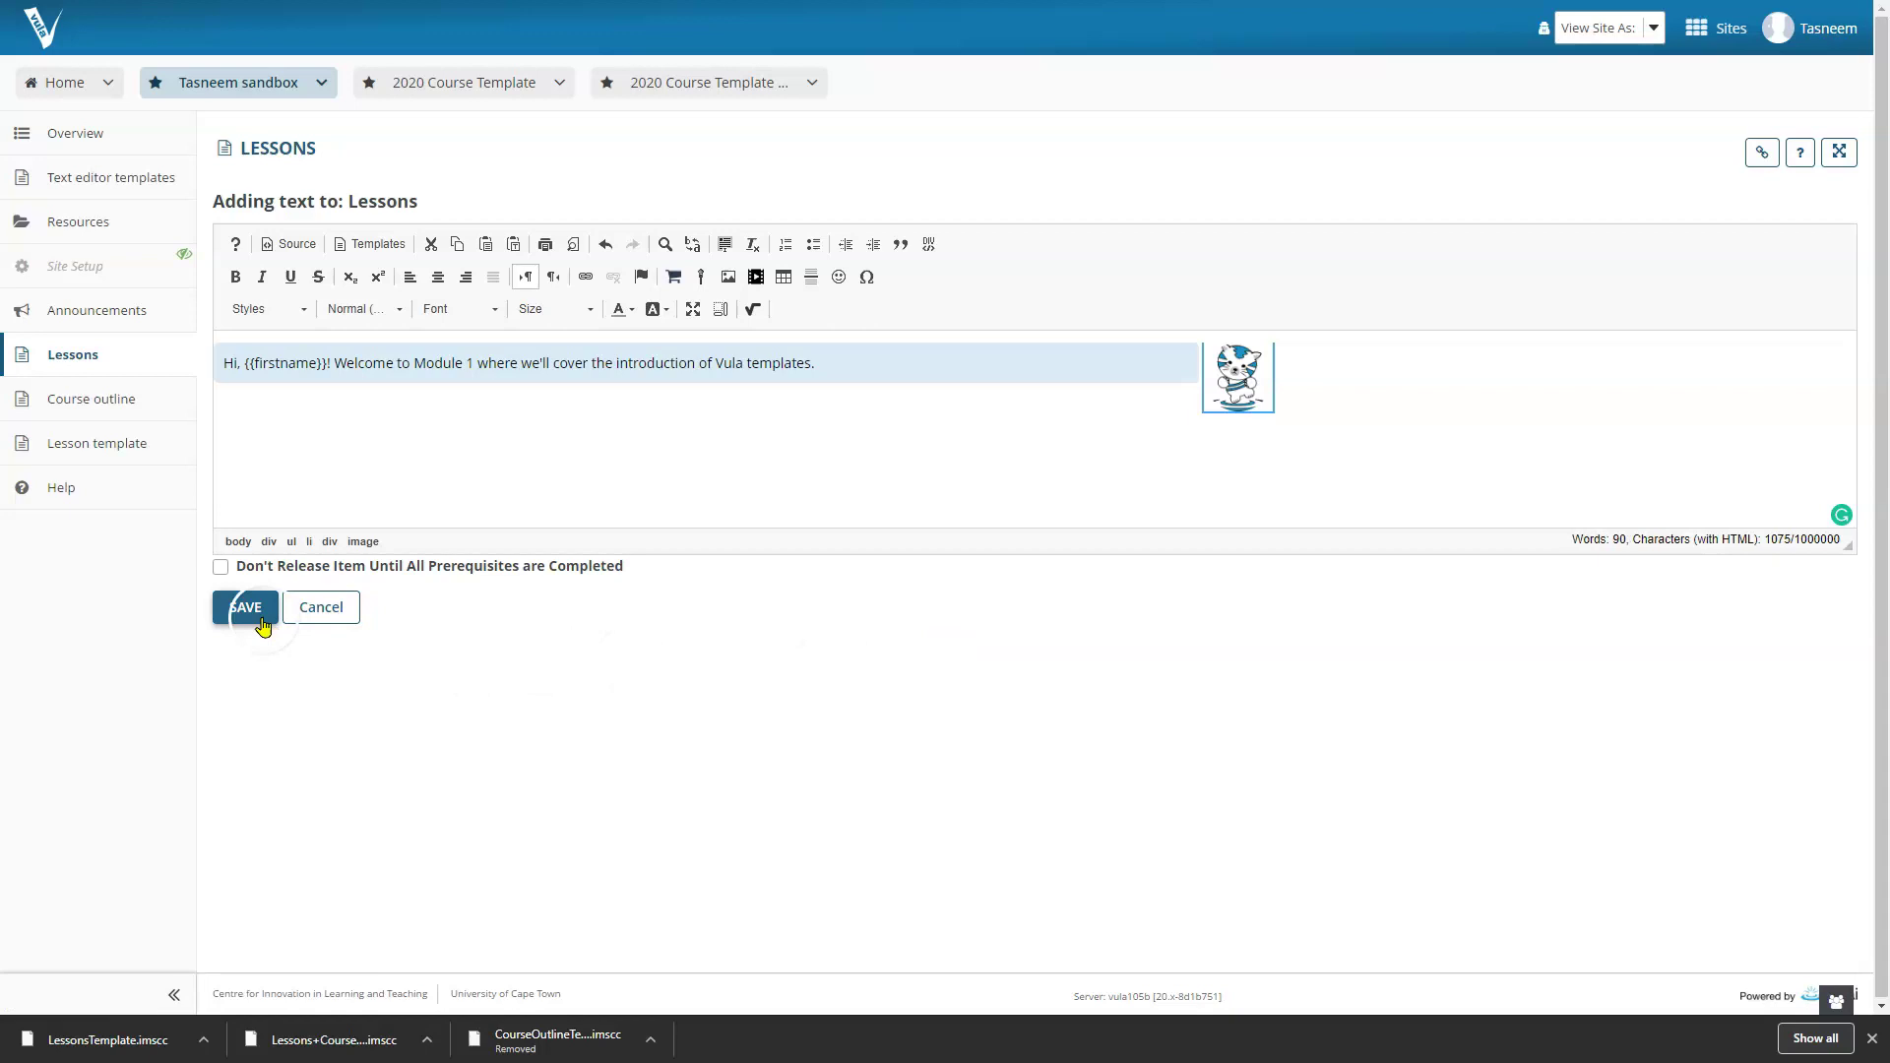
left_click(248, 622)
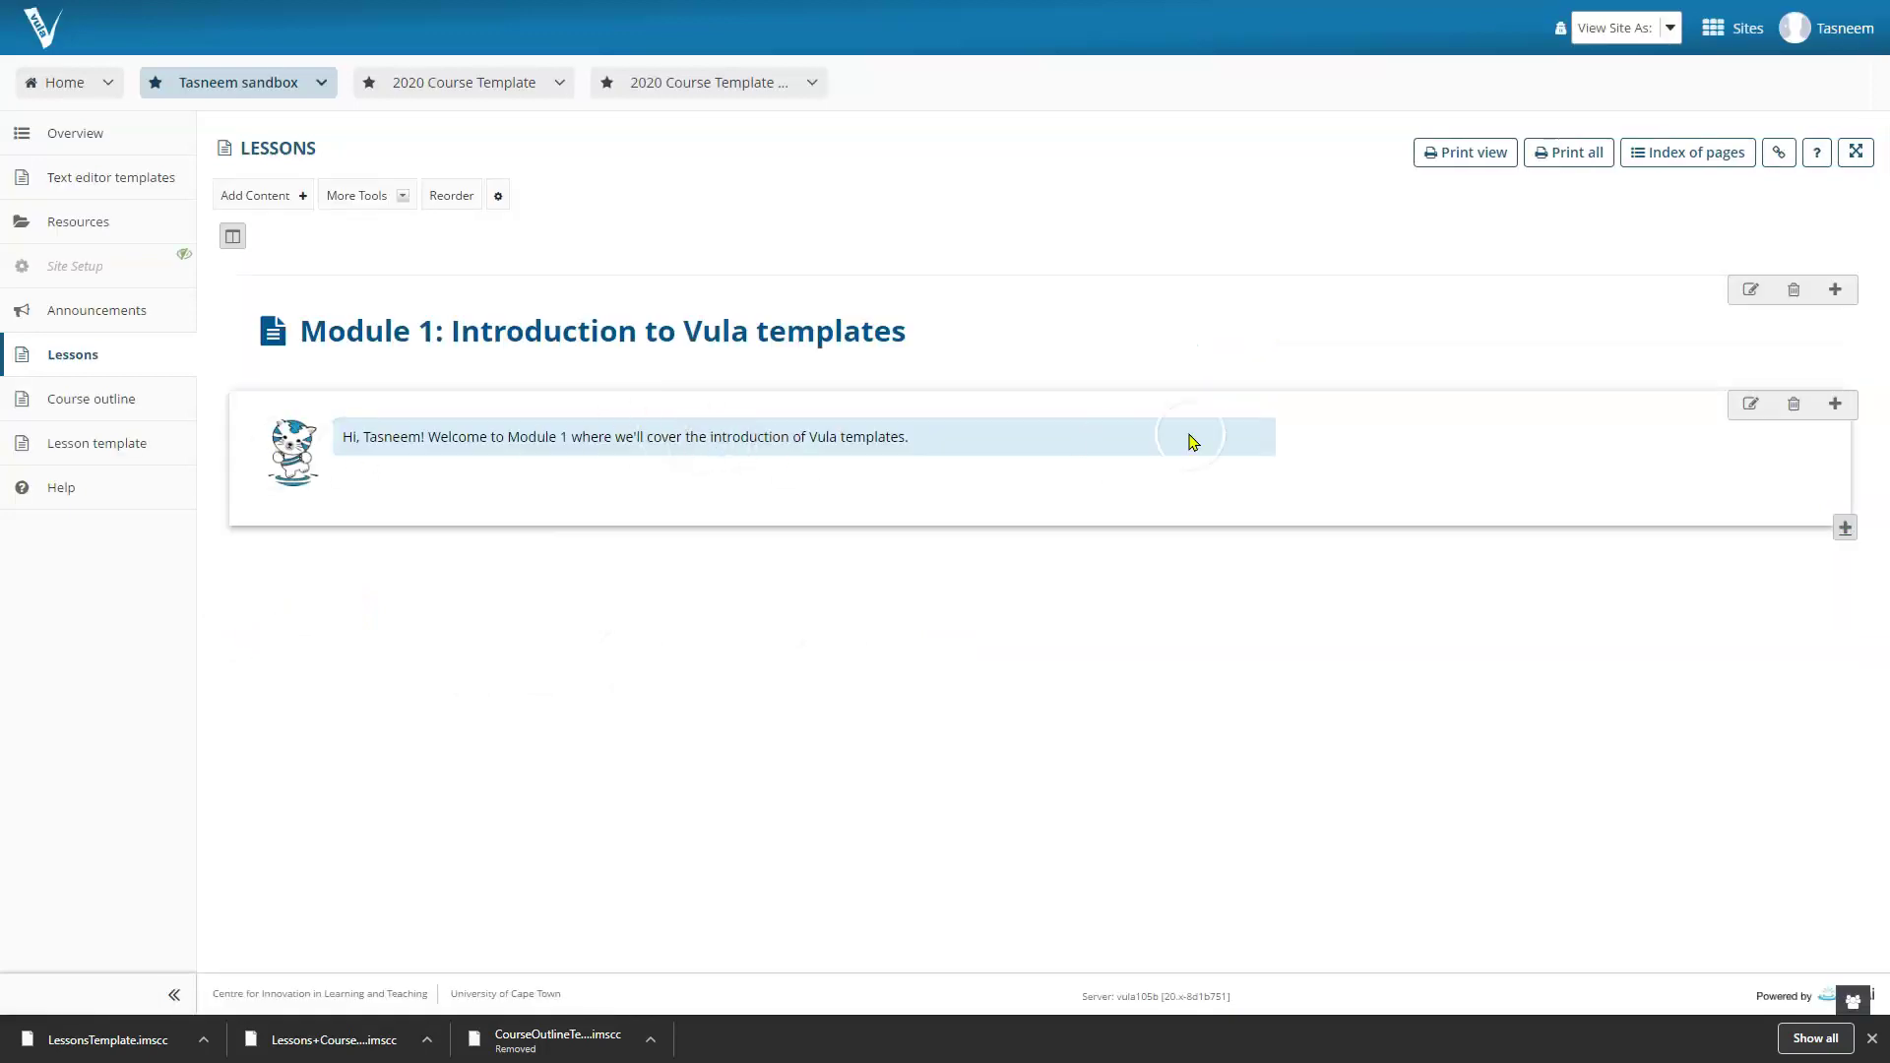
- Add a text block with the Learning Outcomes template, first outcome 'Discuss the different Vula templates'
left_click(1615, 519)
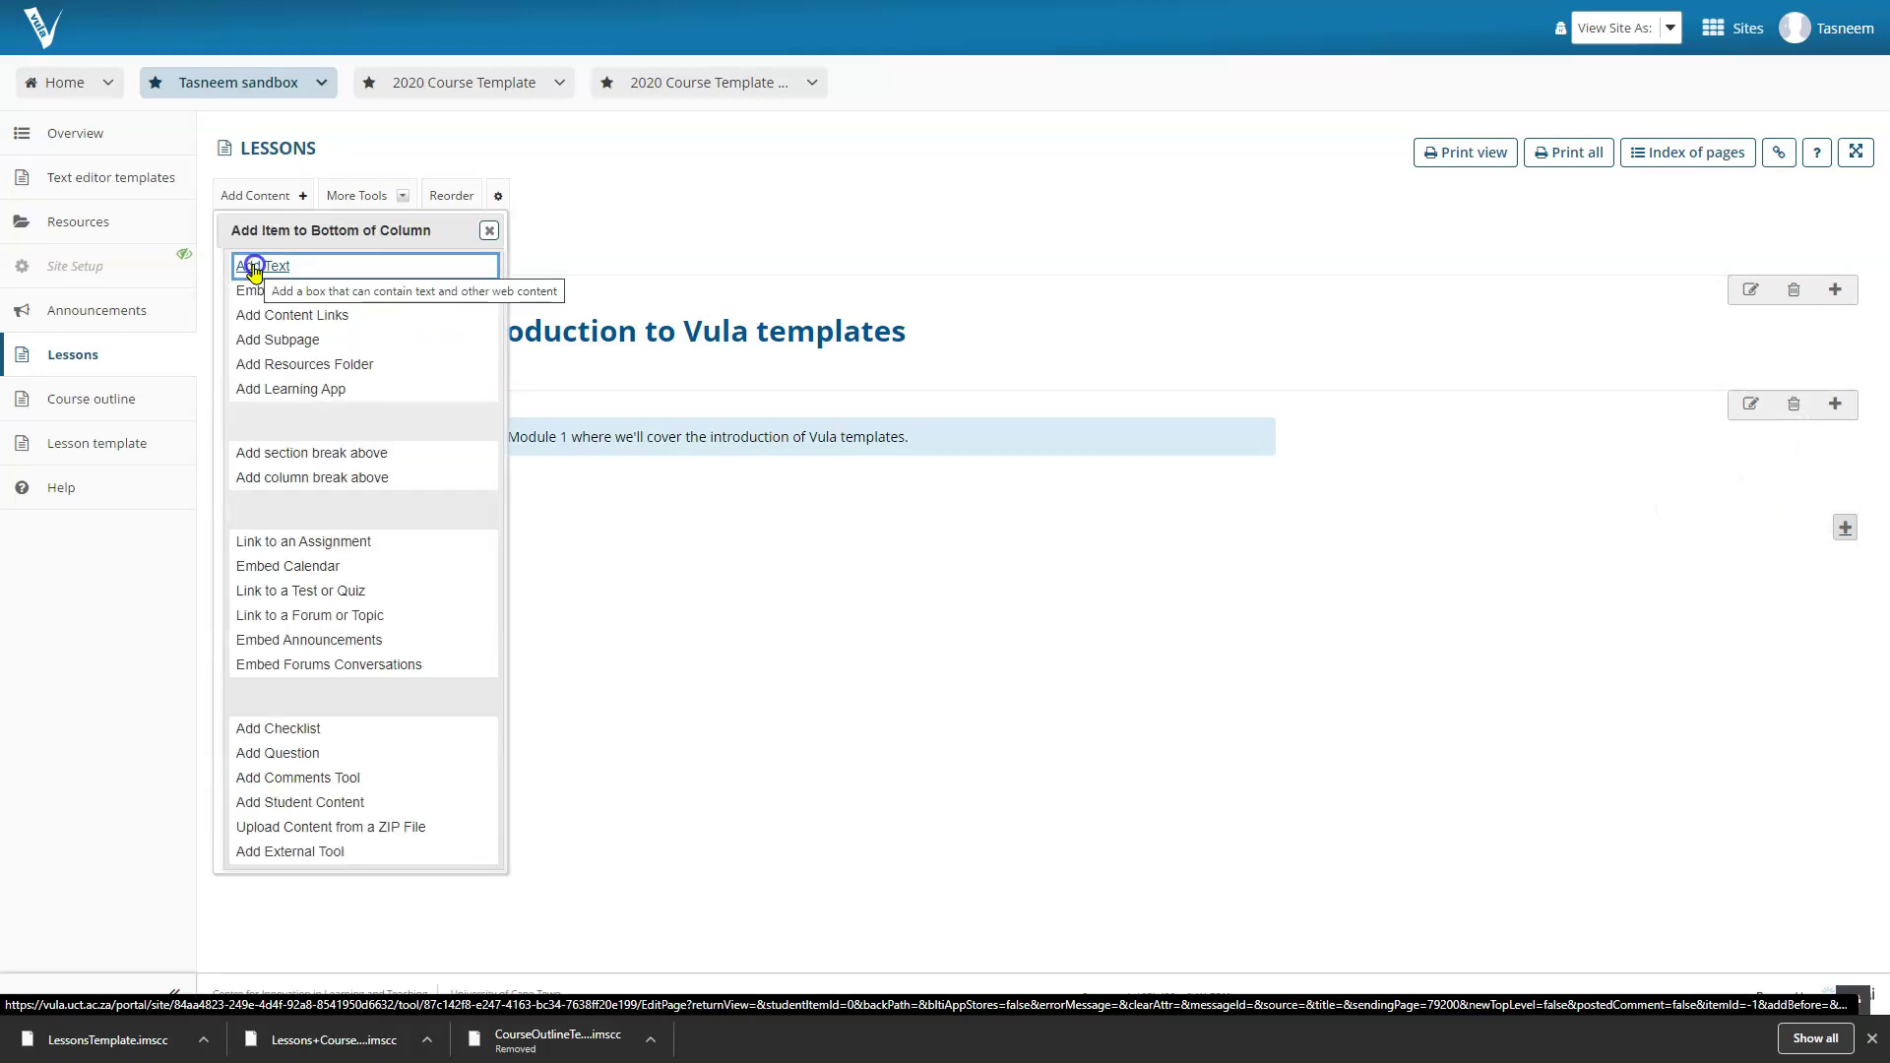
left_click(254, 268)
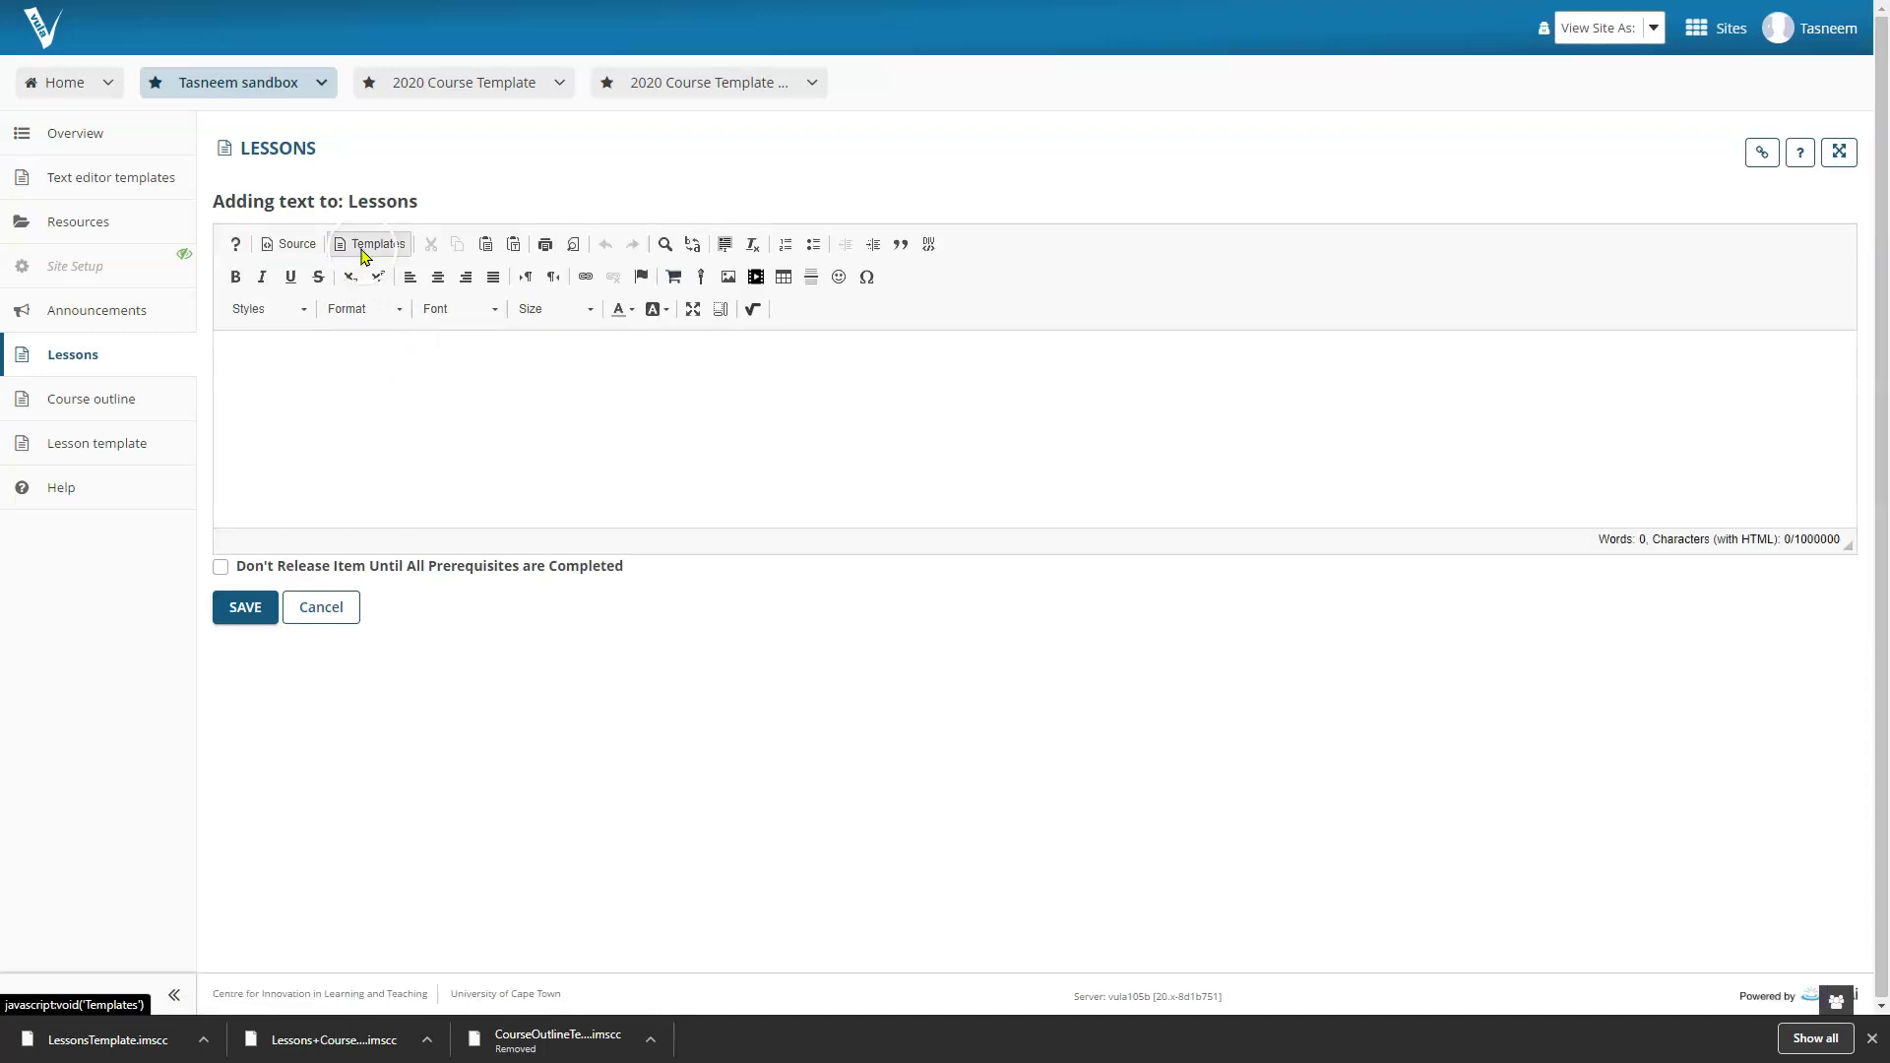
left_click(364, 248)
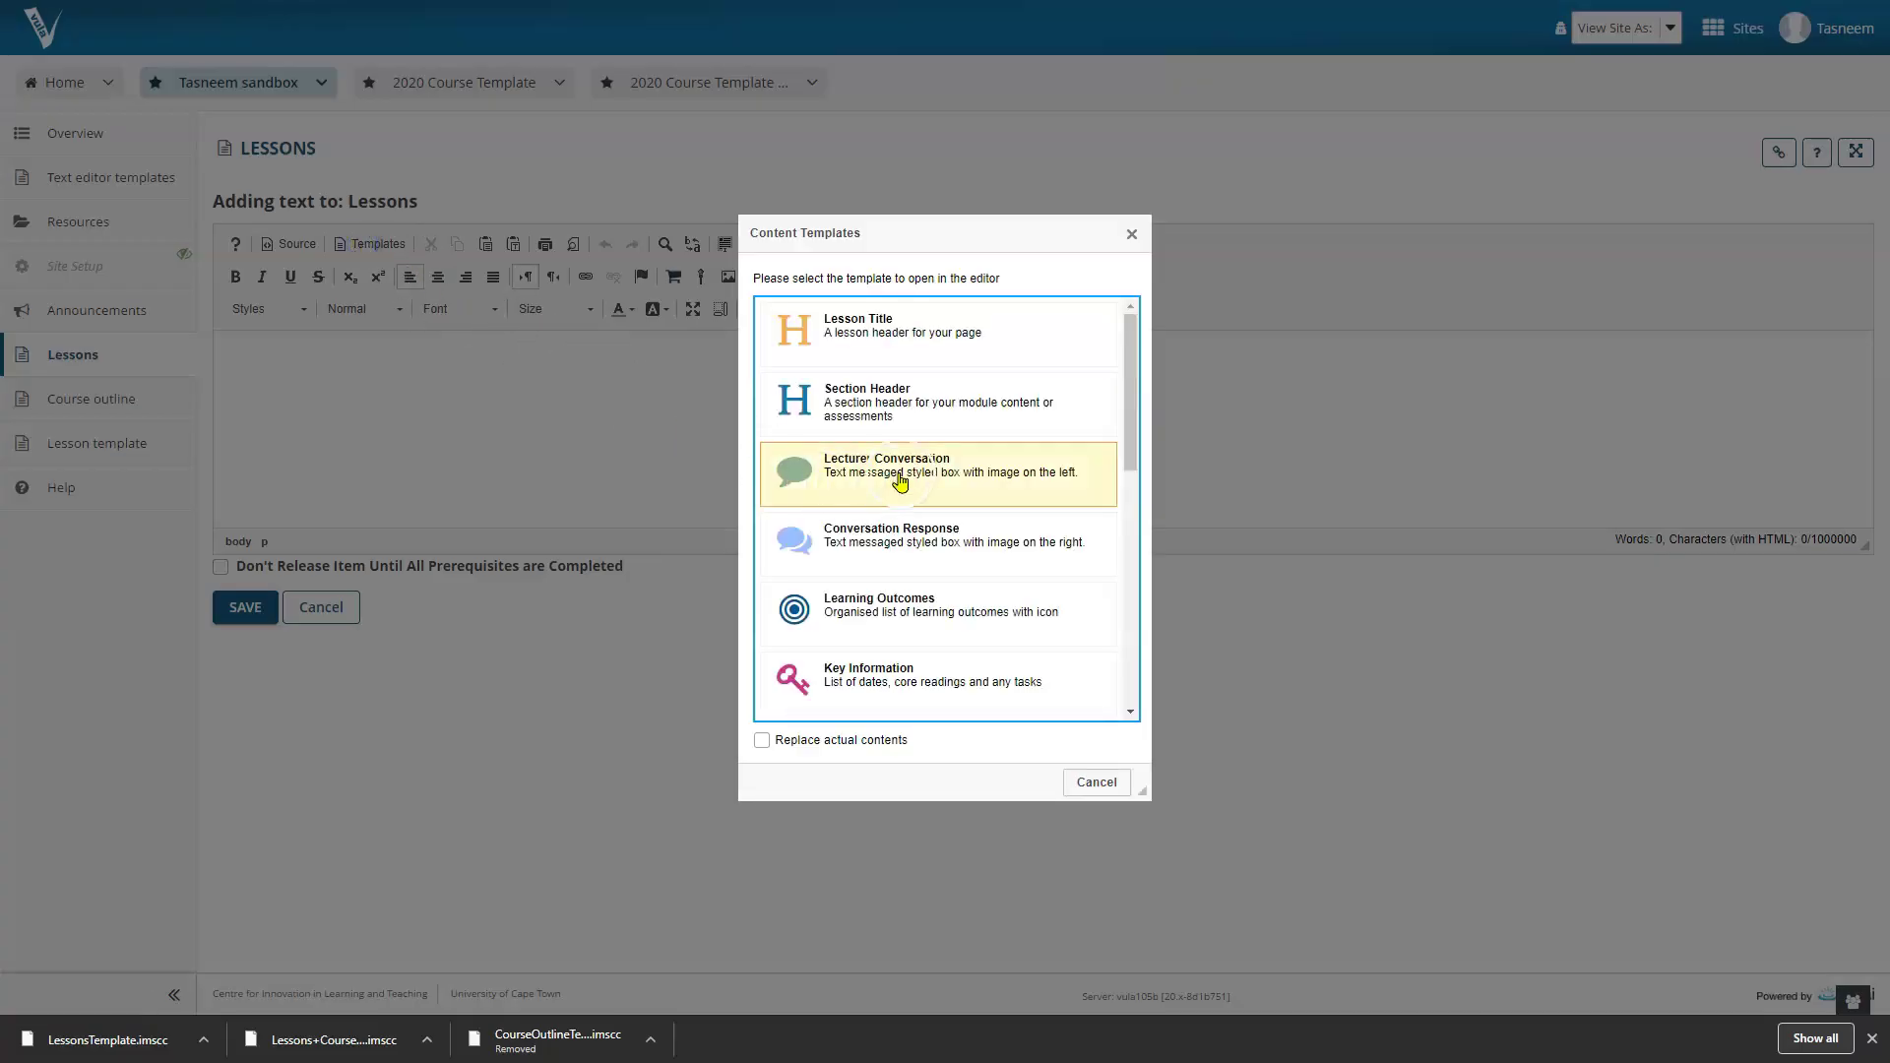
left_click(960, 612)
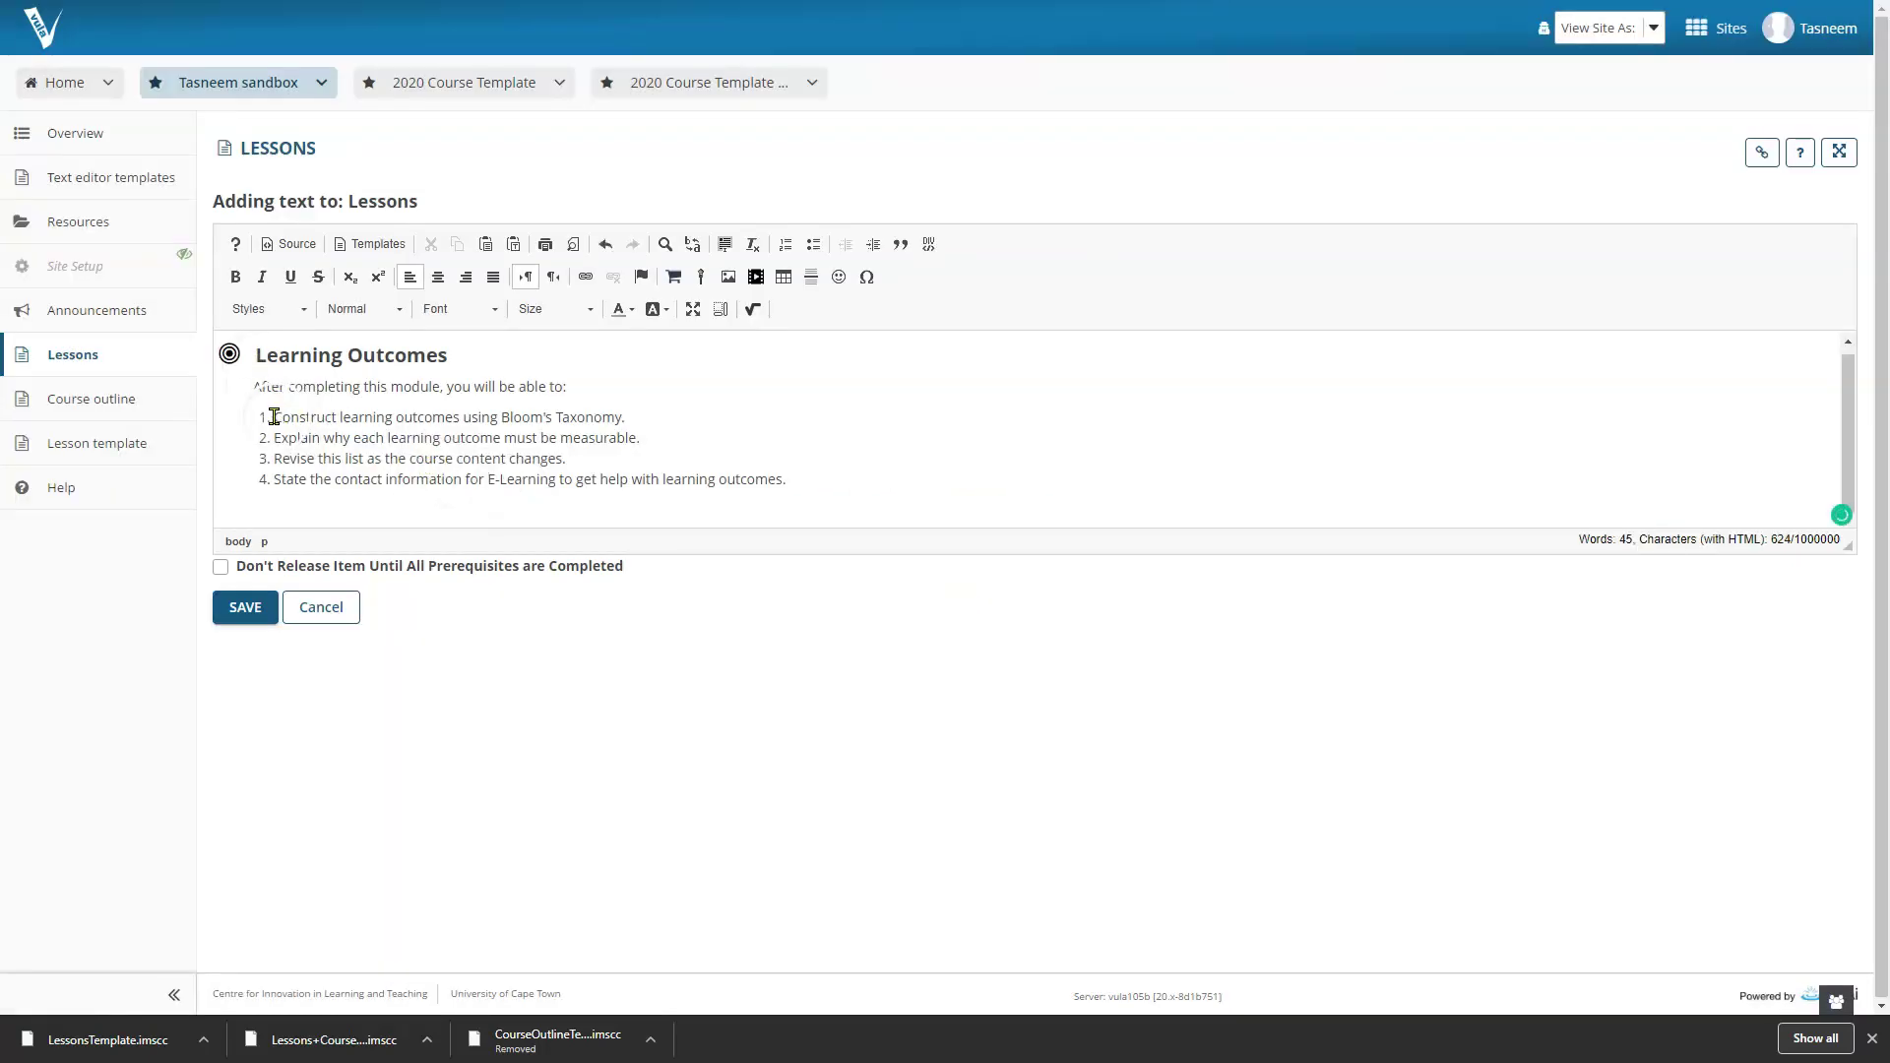
left_click_drag(275, 417, 625, 418)
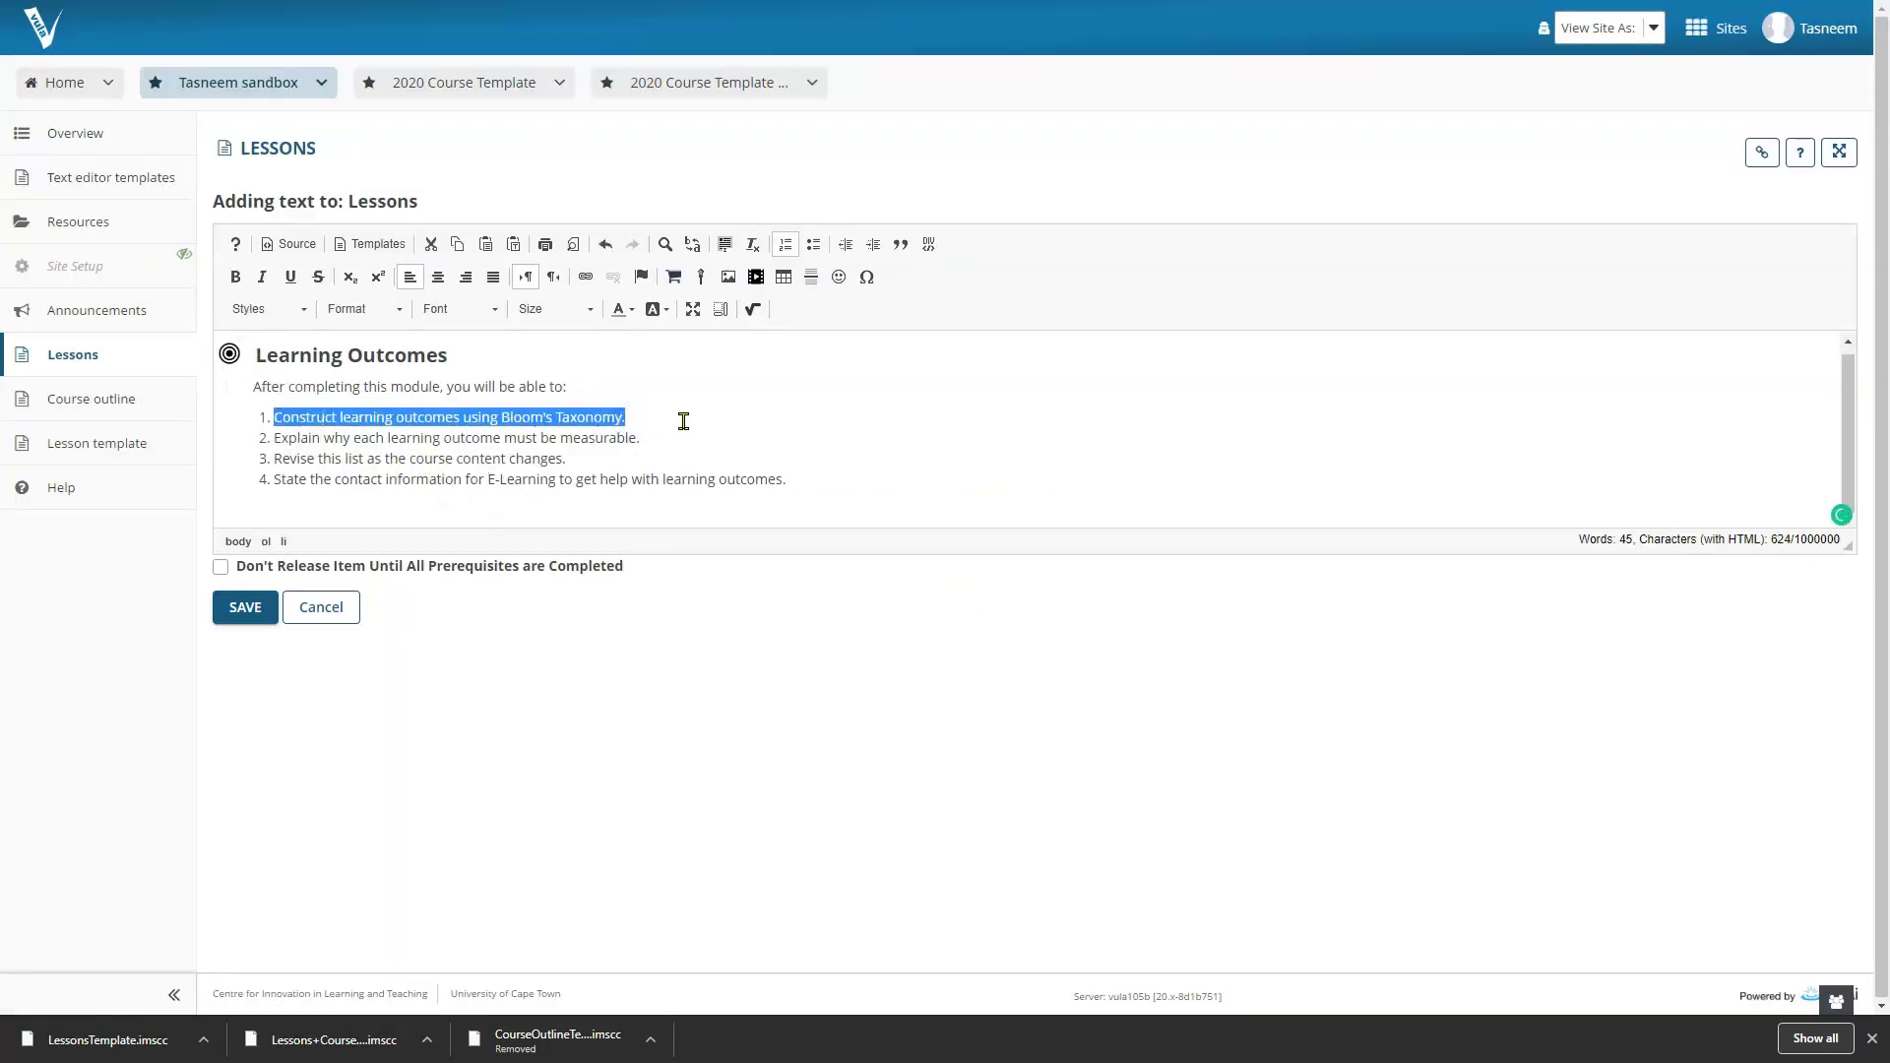
key("Delete")
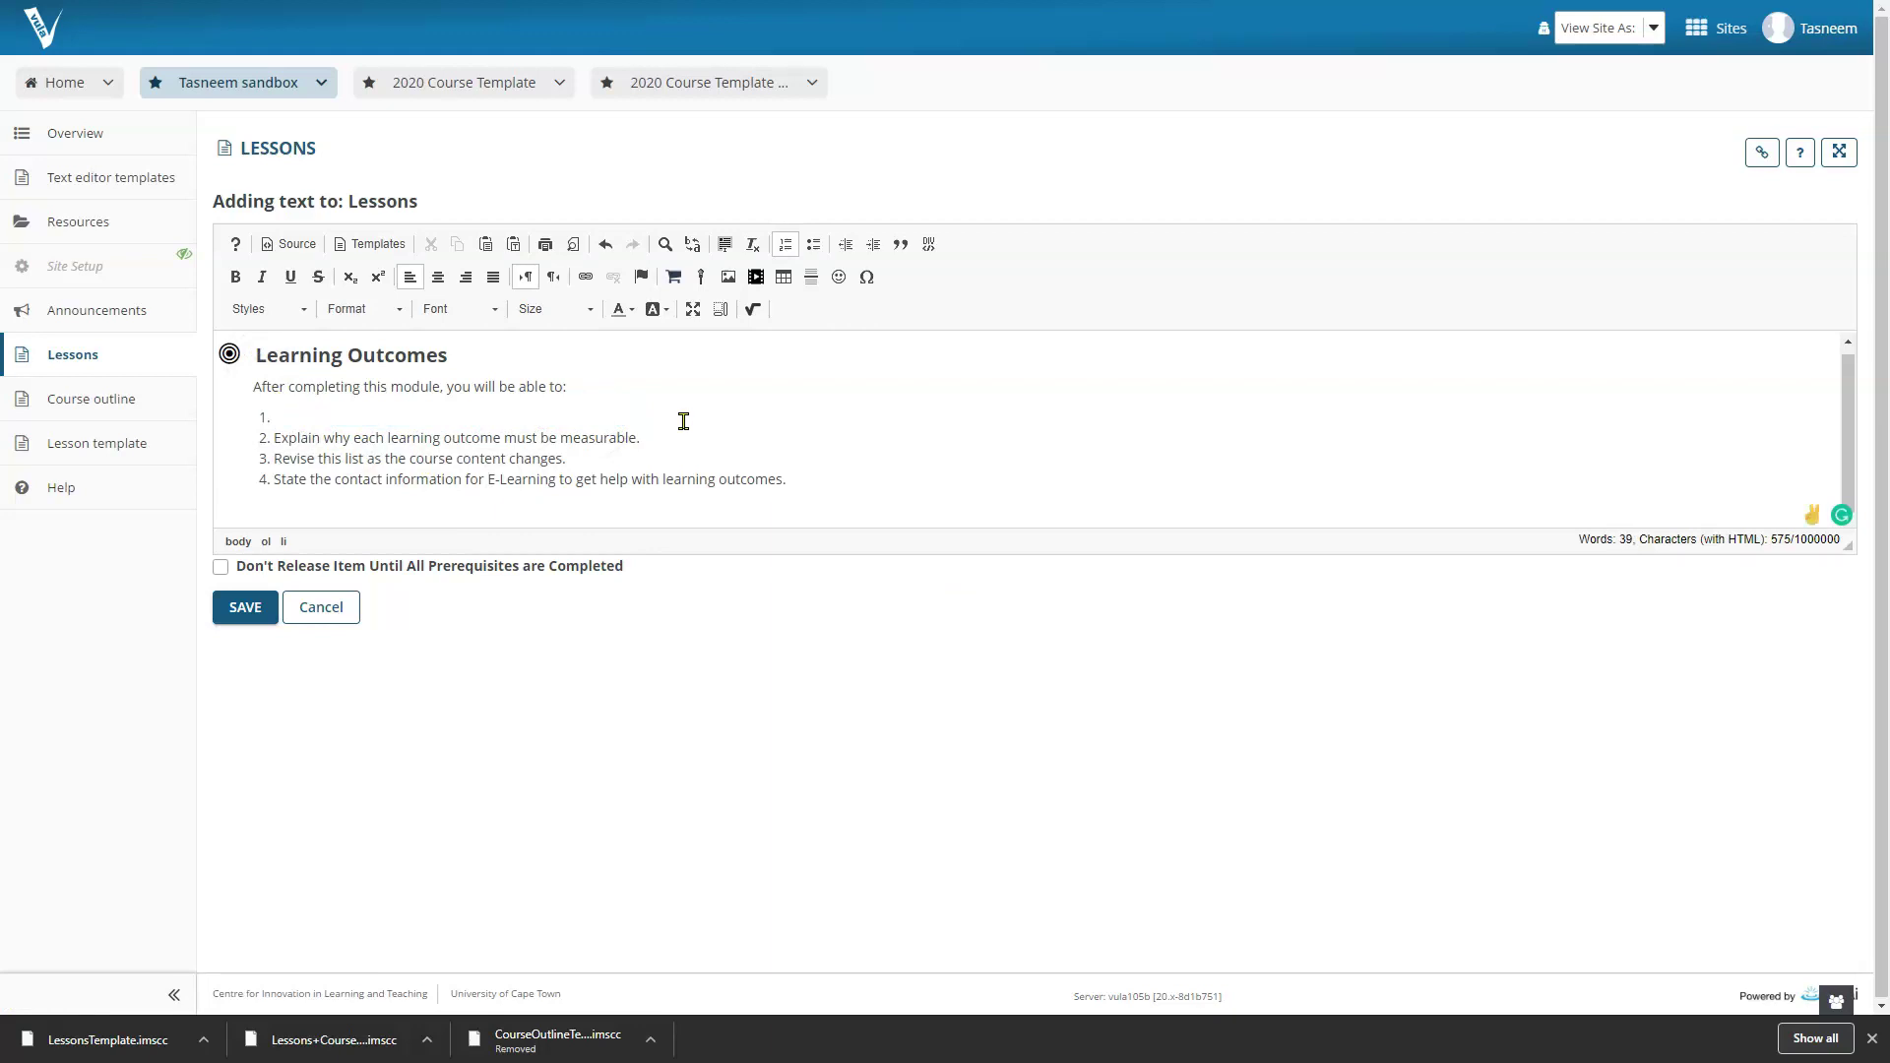
type("Discuss the different Vula templa")
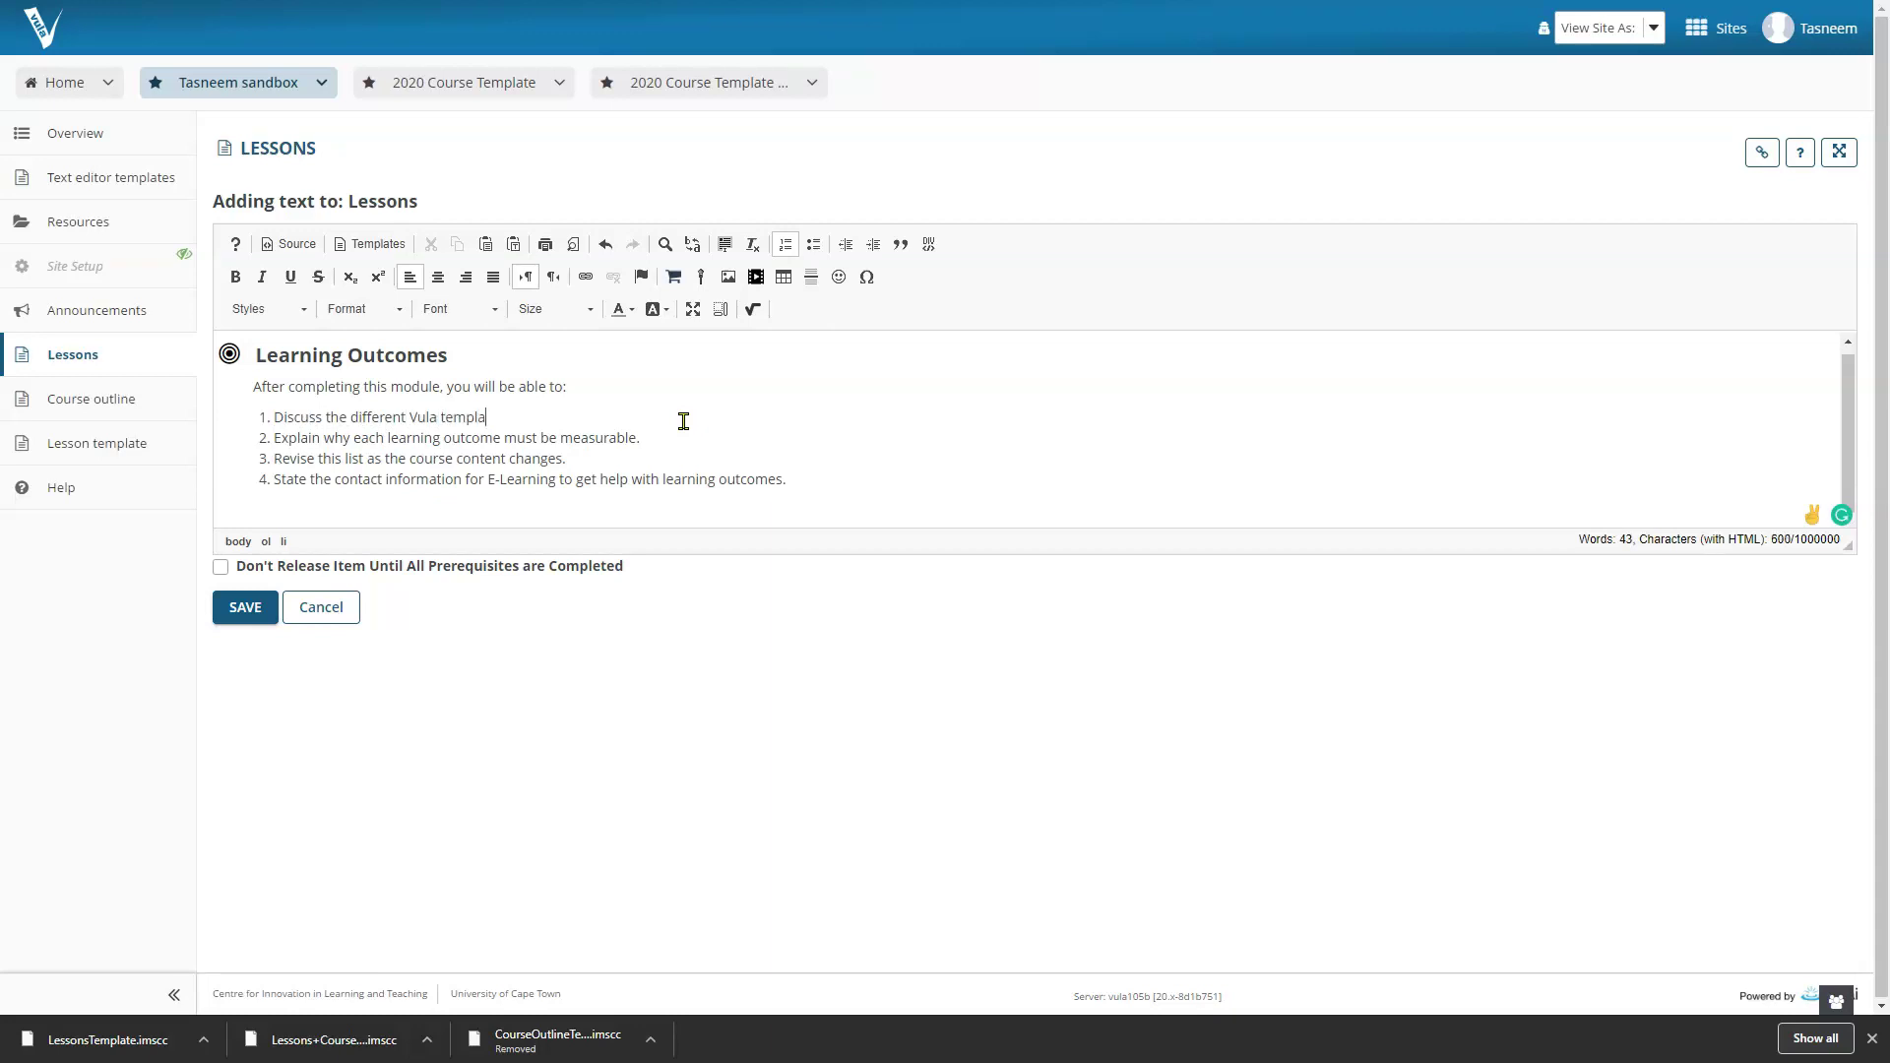
type("tes")
left_click(784, 517)
- Insert the Key Information template with Module dates '22 -30 July' and save the block
left_click(378, 246)
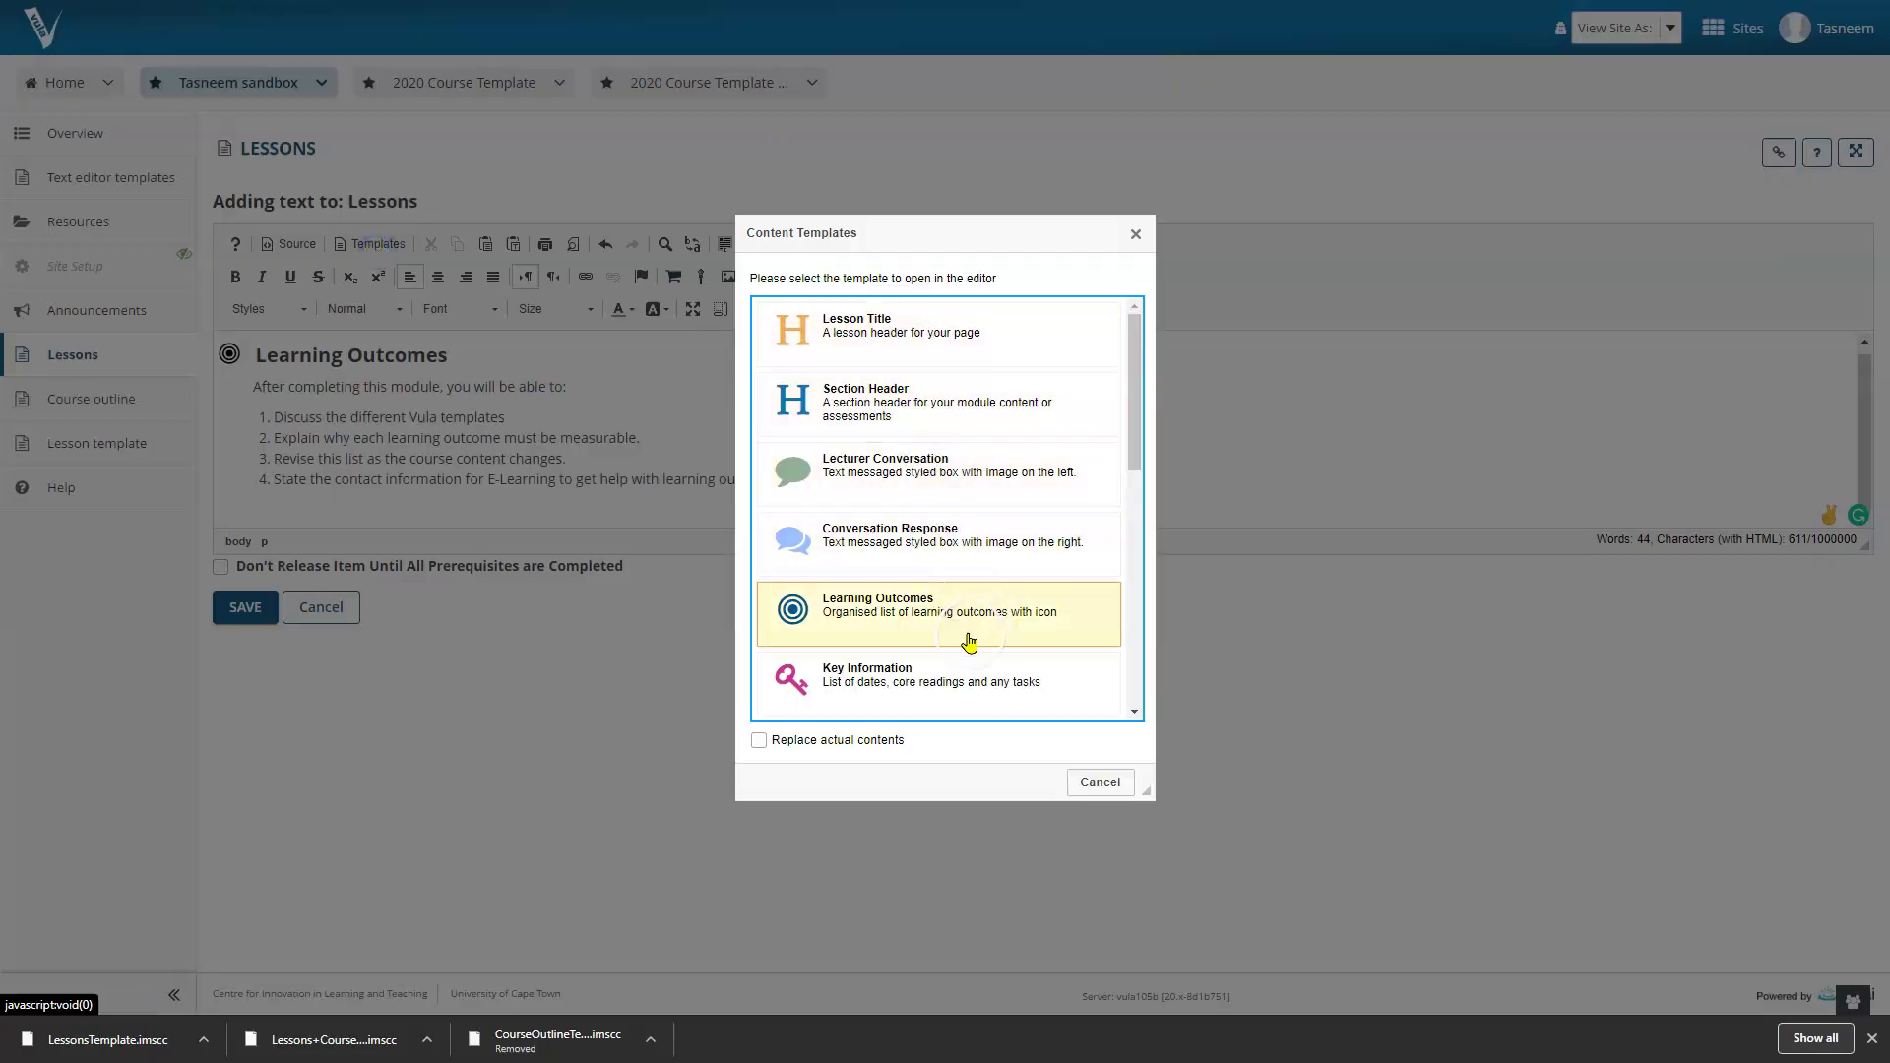
left_click(942, 675)
scroll(568, 461, "up", 1)
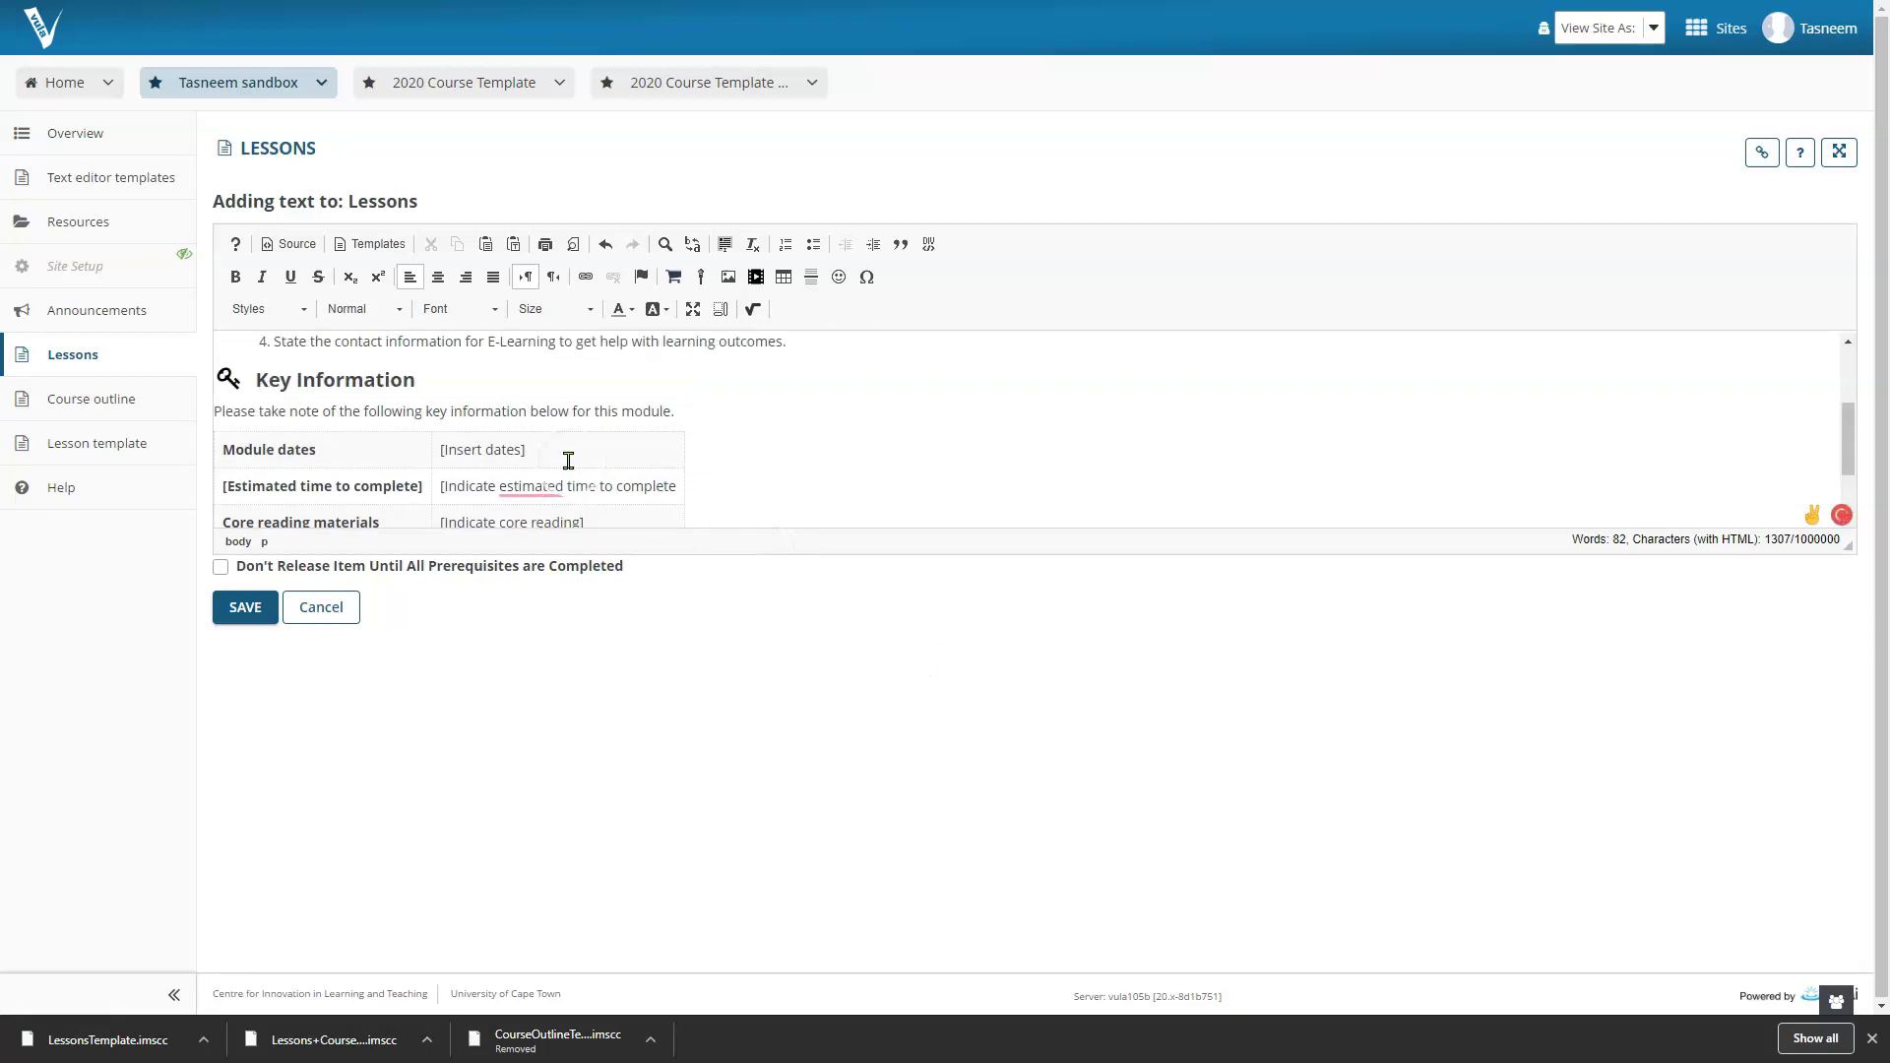
left_click_drag(532, 449, 439, 451)
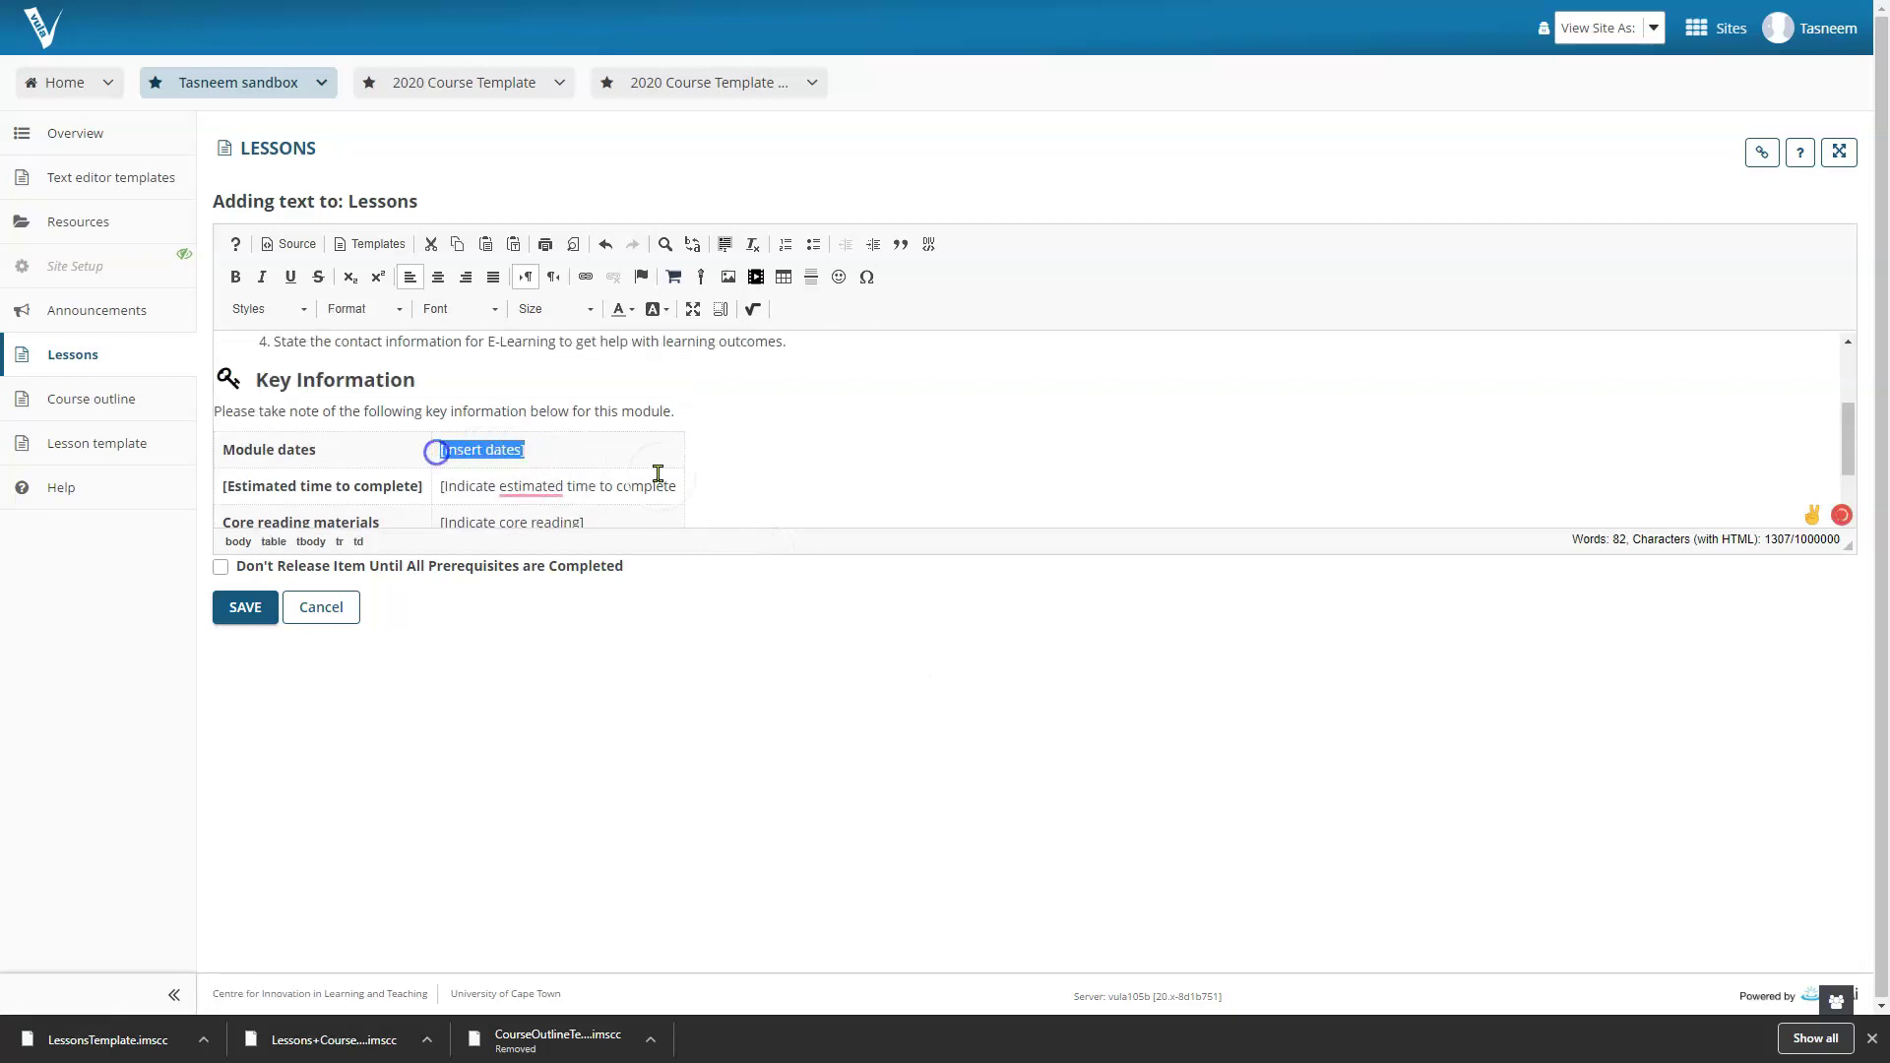
type("22 ")
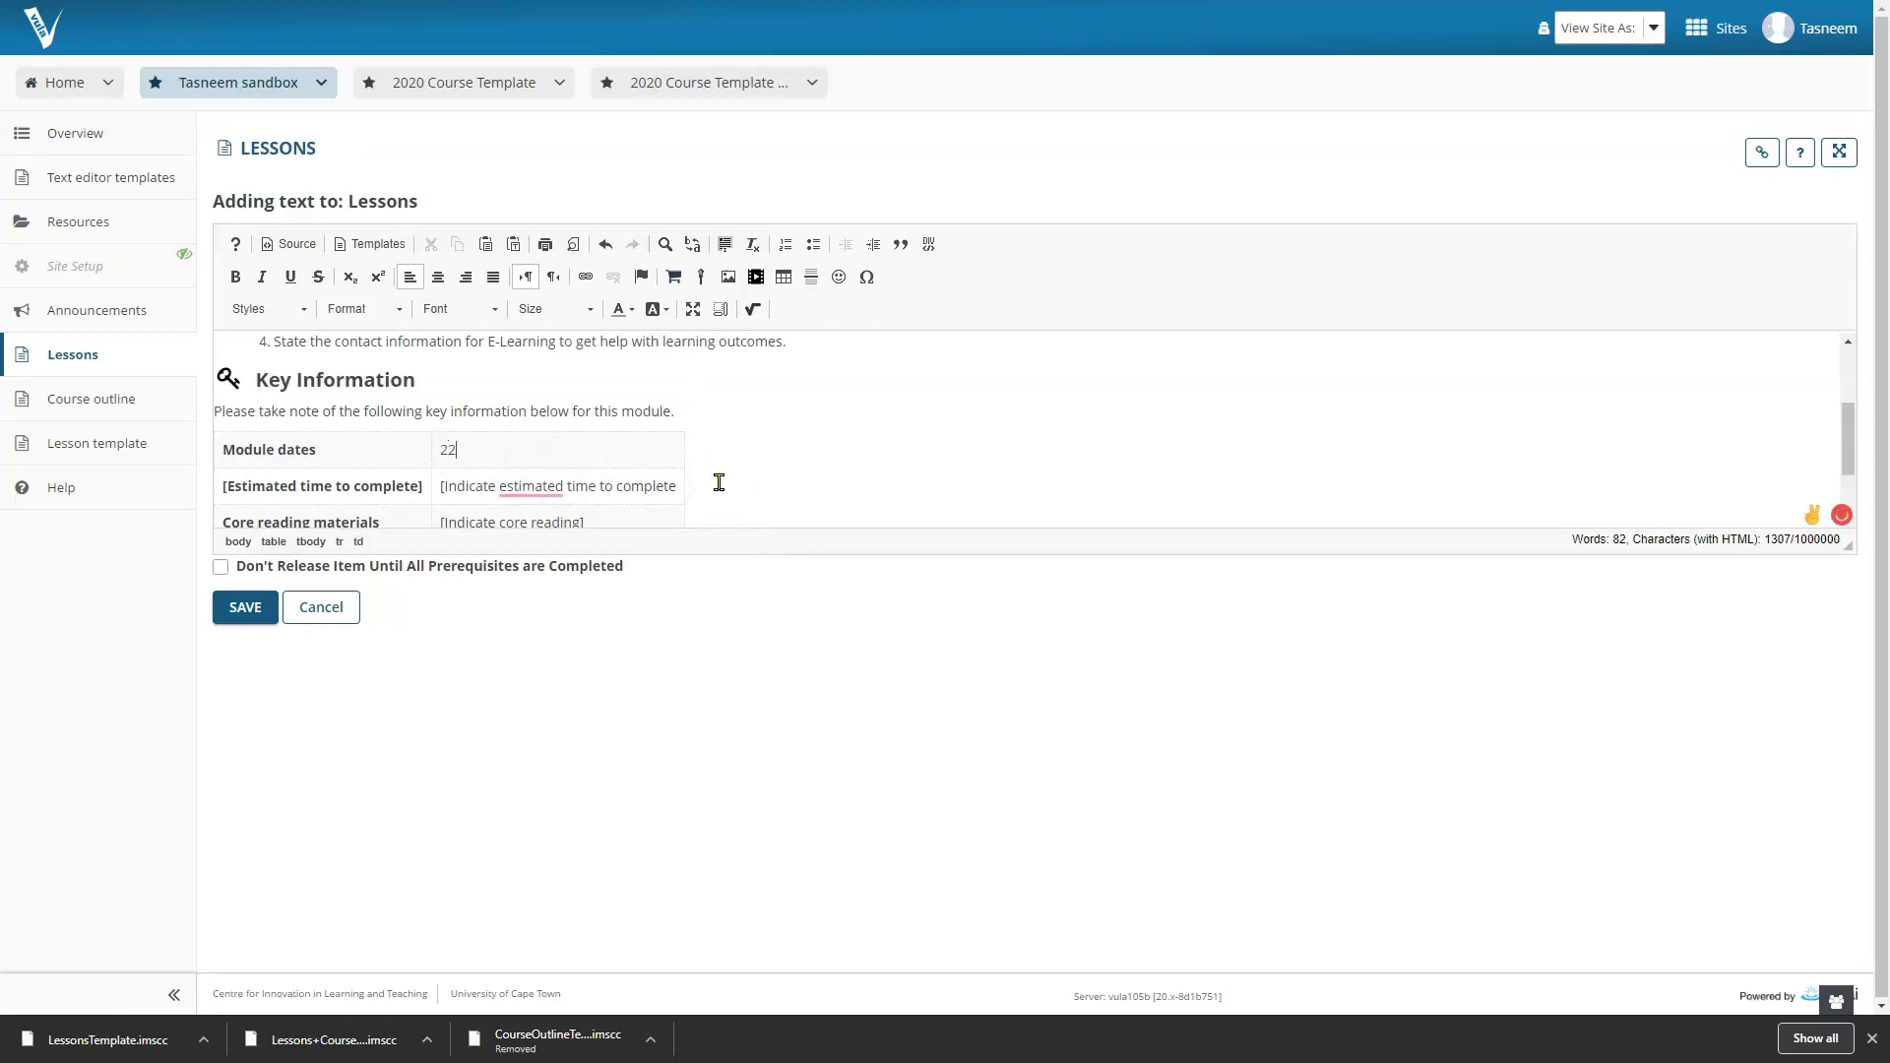
type("-30 July")
left_click(245, 607)
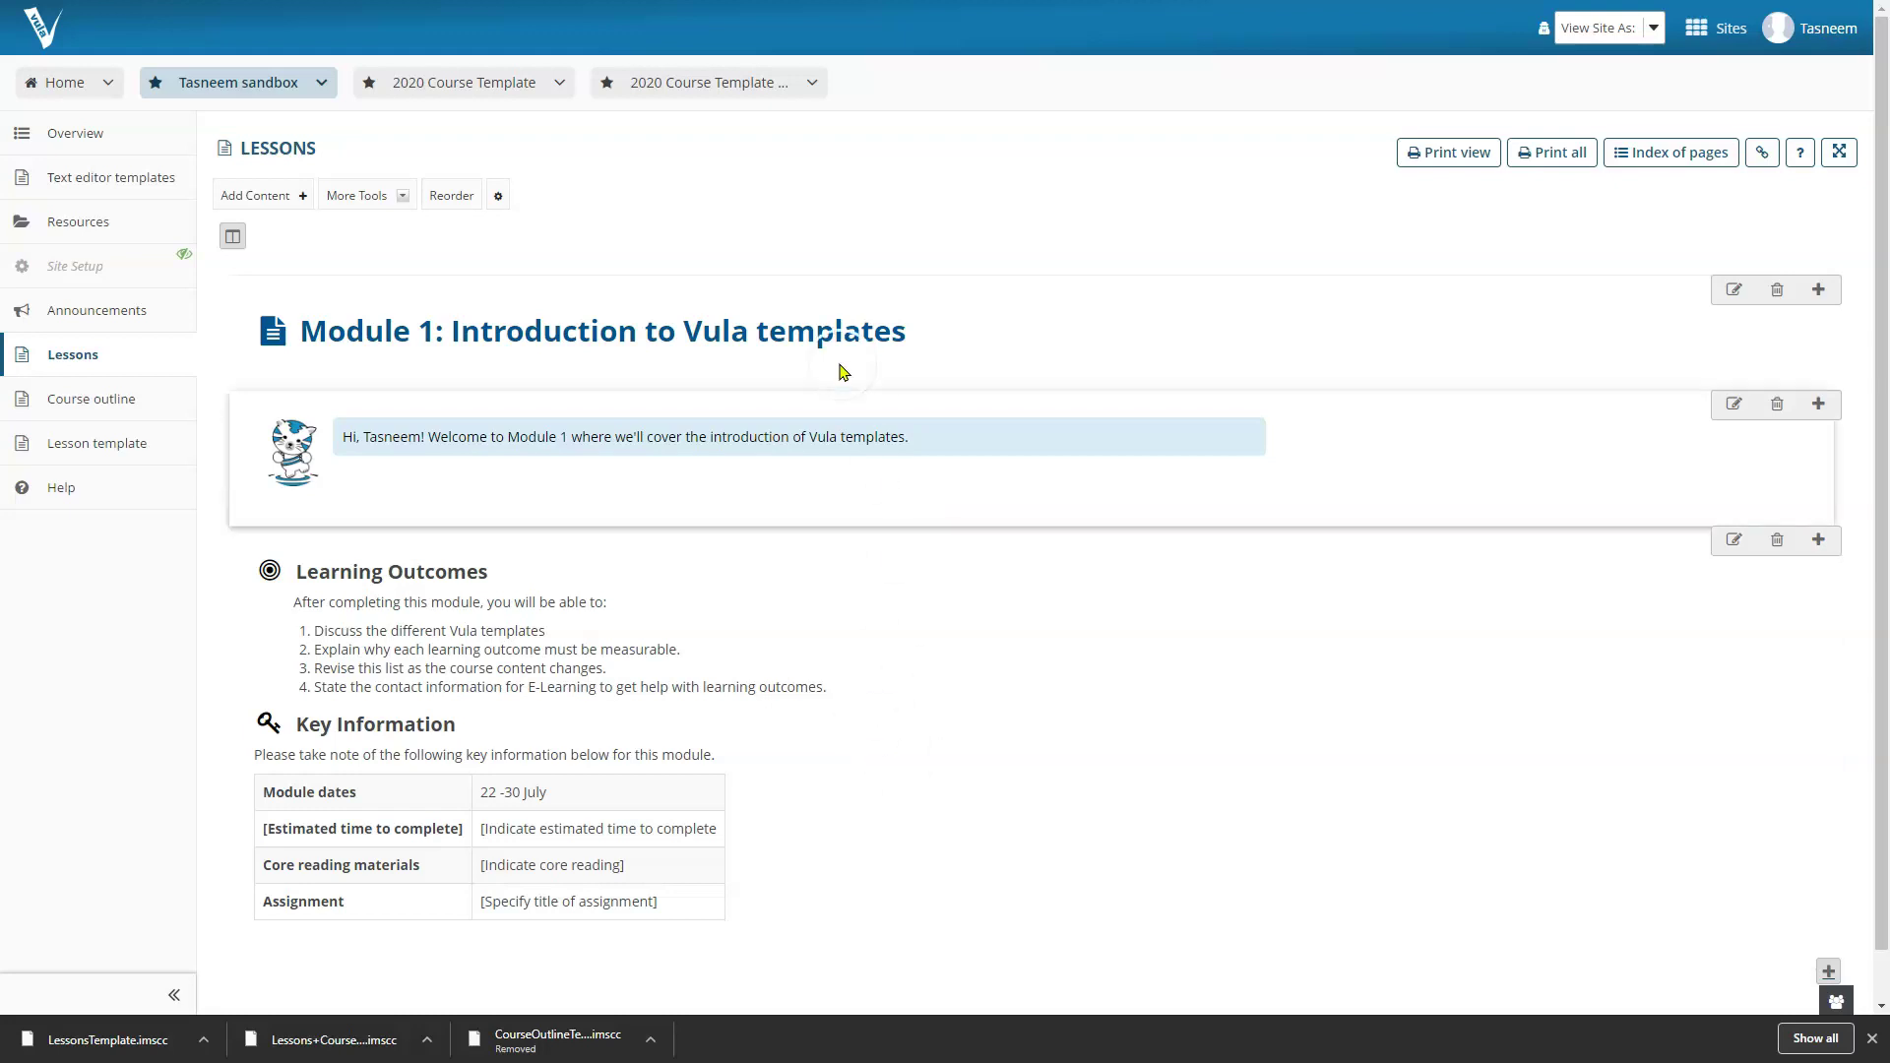
- Add 3 pages titled 'Module 1' as copies of the current Lessons page
left_click(401, 200)
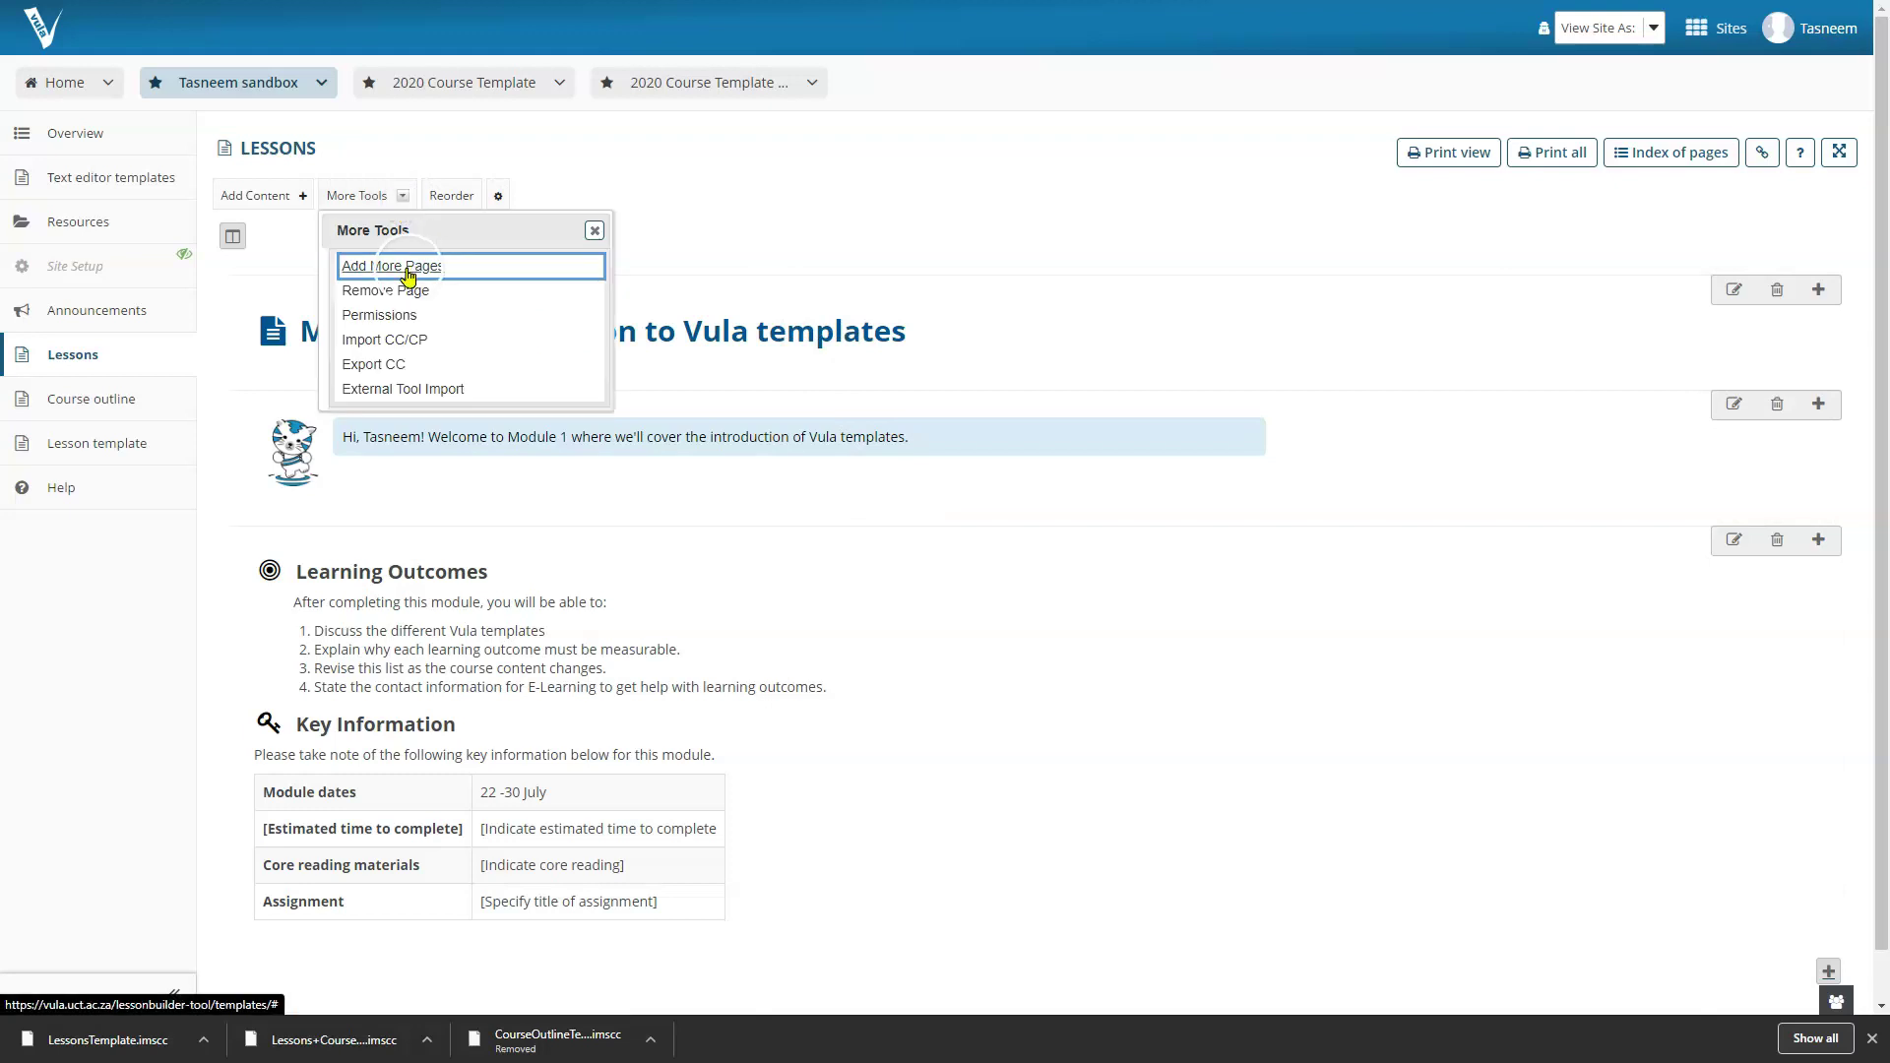
left_click(409, 266)
left_click(368, 445)
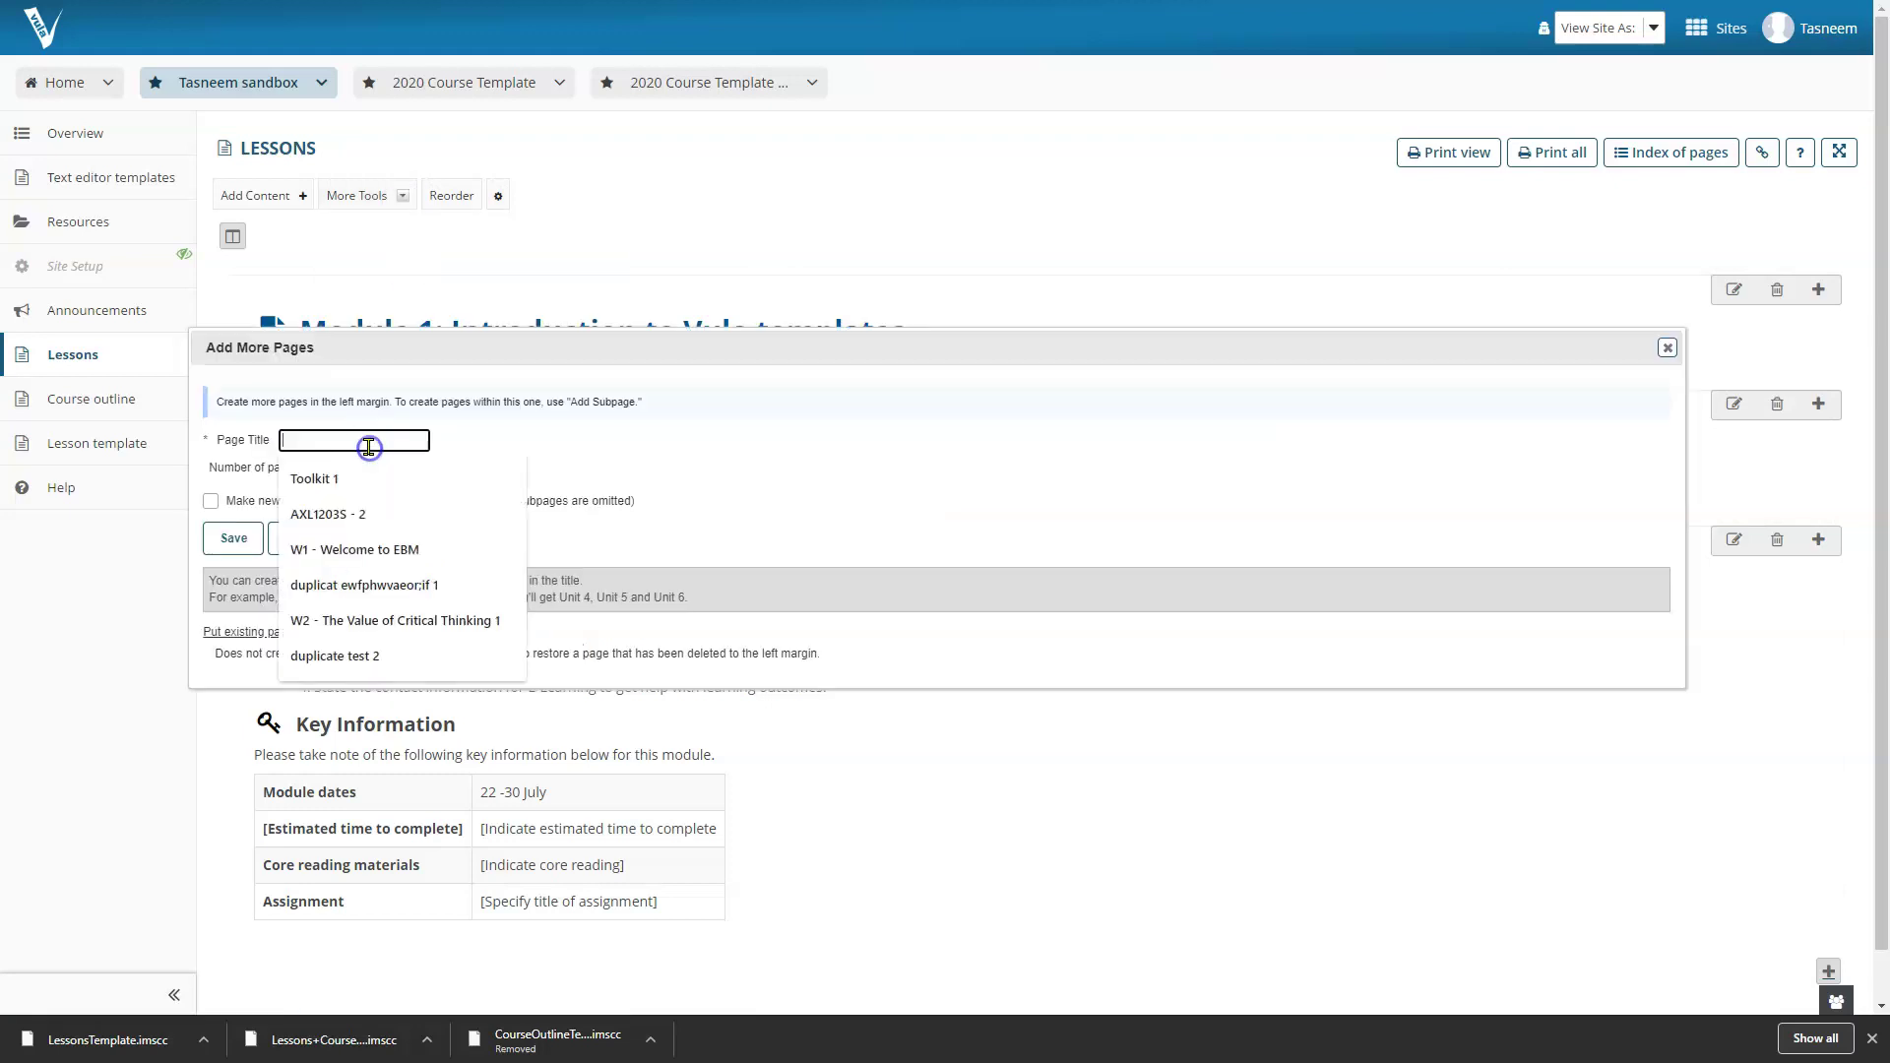
type("Module 2")
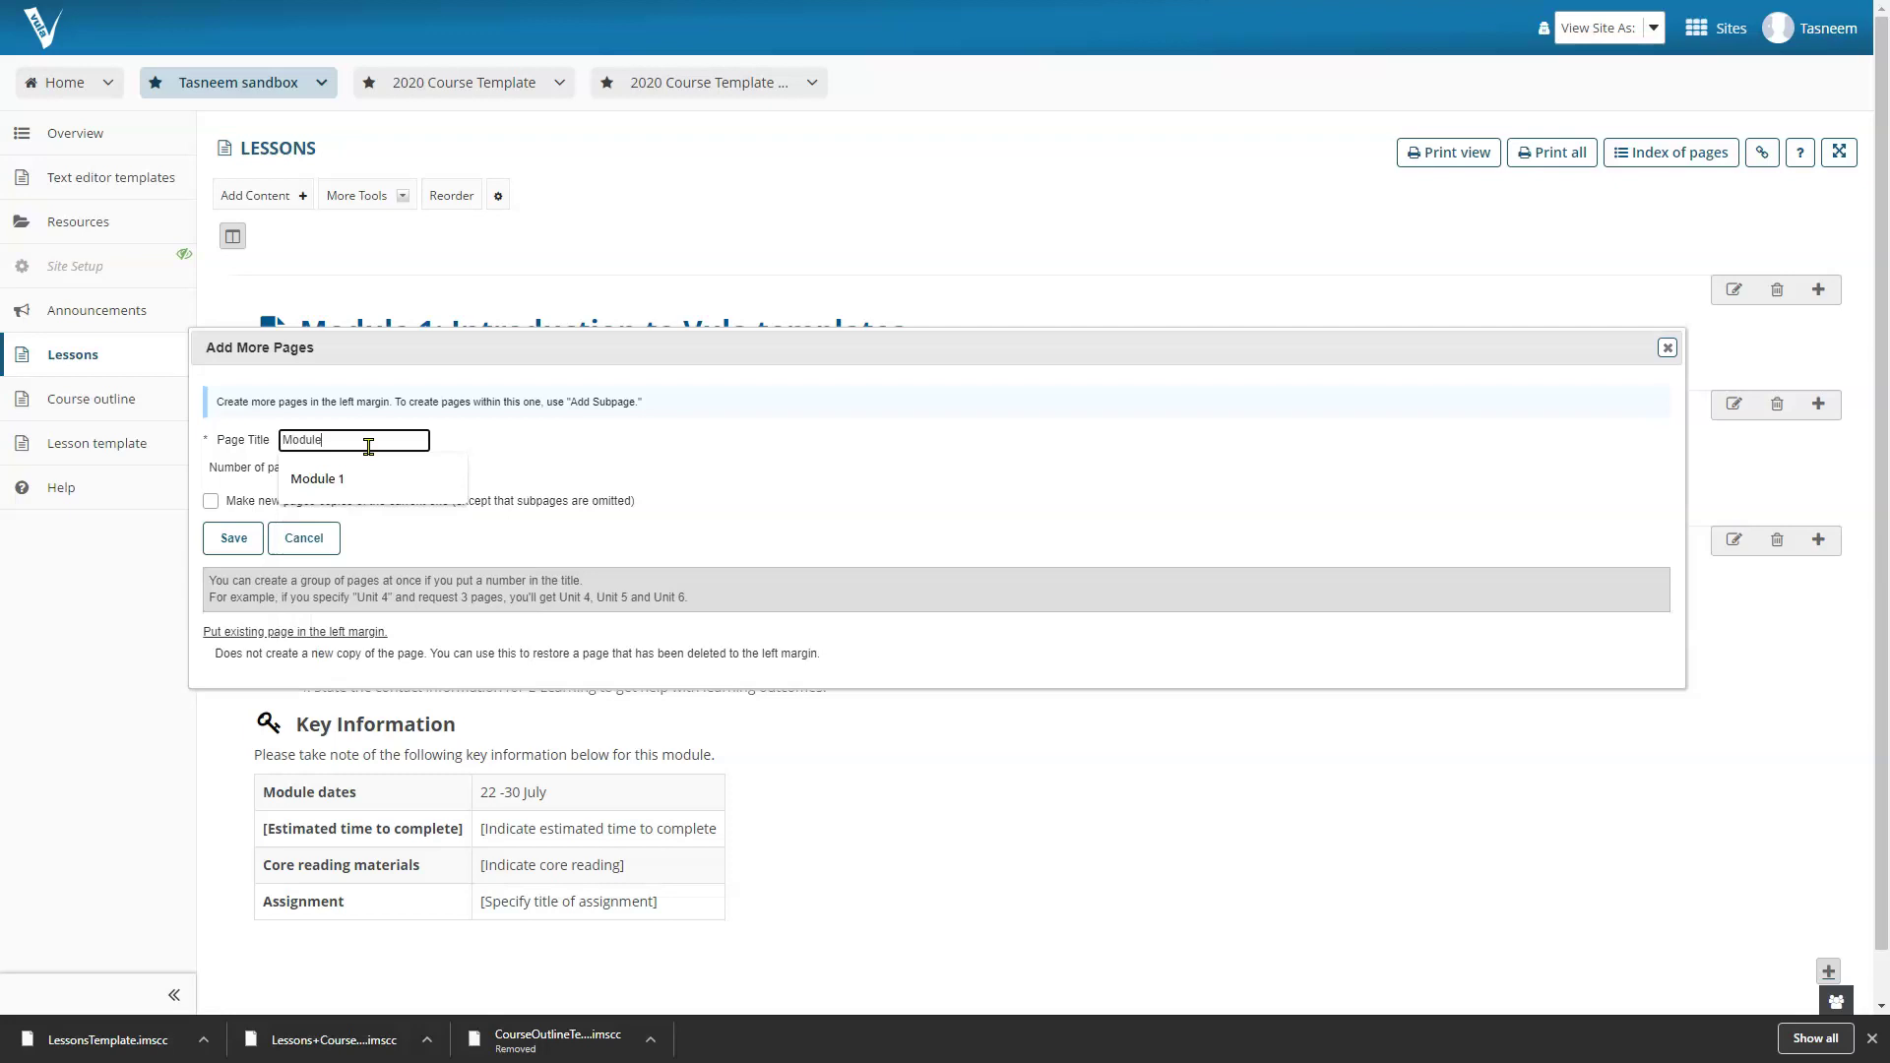
left_click(335, 468)
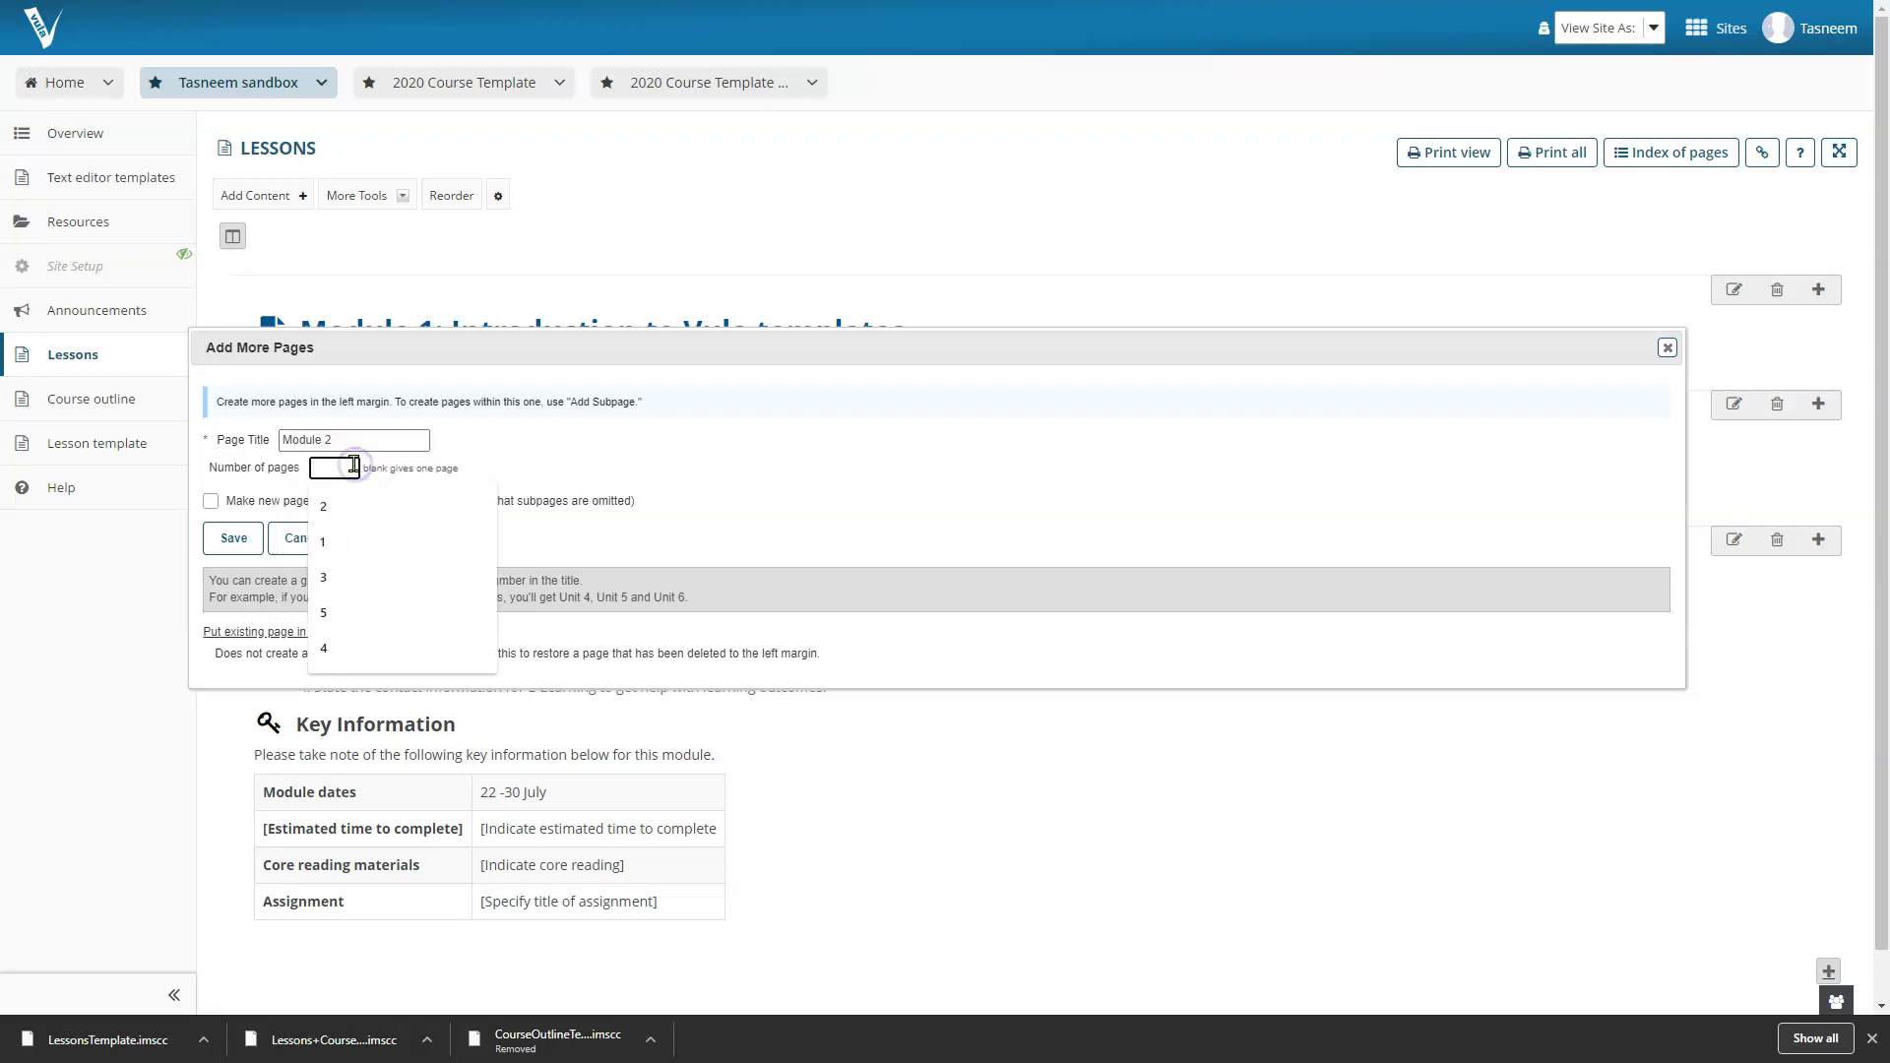
type("3")
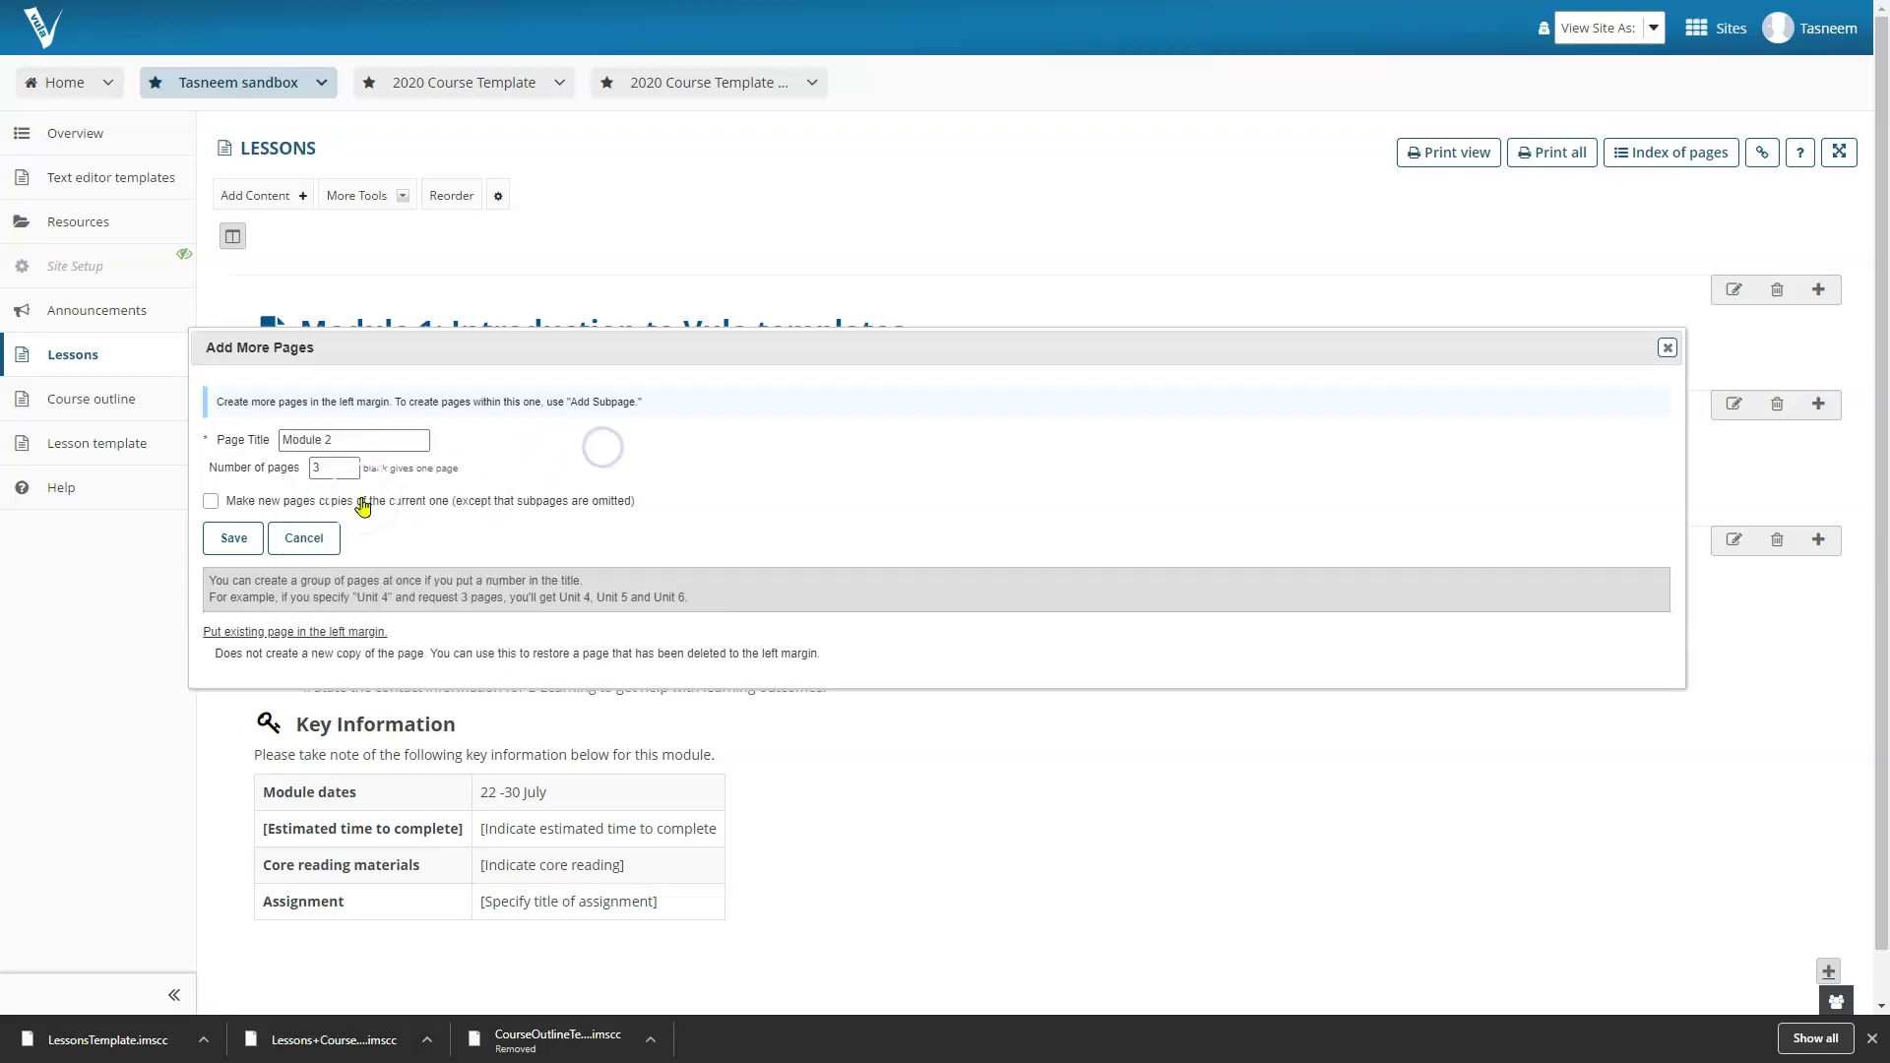
left_click(347, 438)
key("BackSpace")
type("1")
left_click(211, 502)
left_click(234, 540)
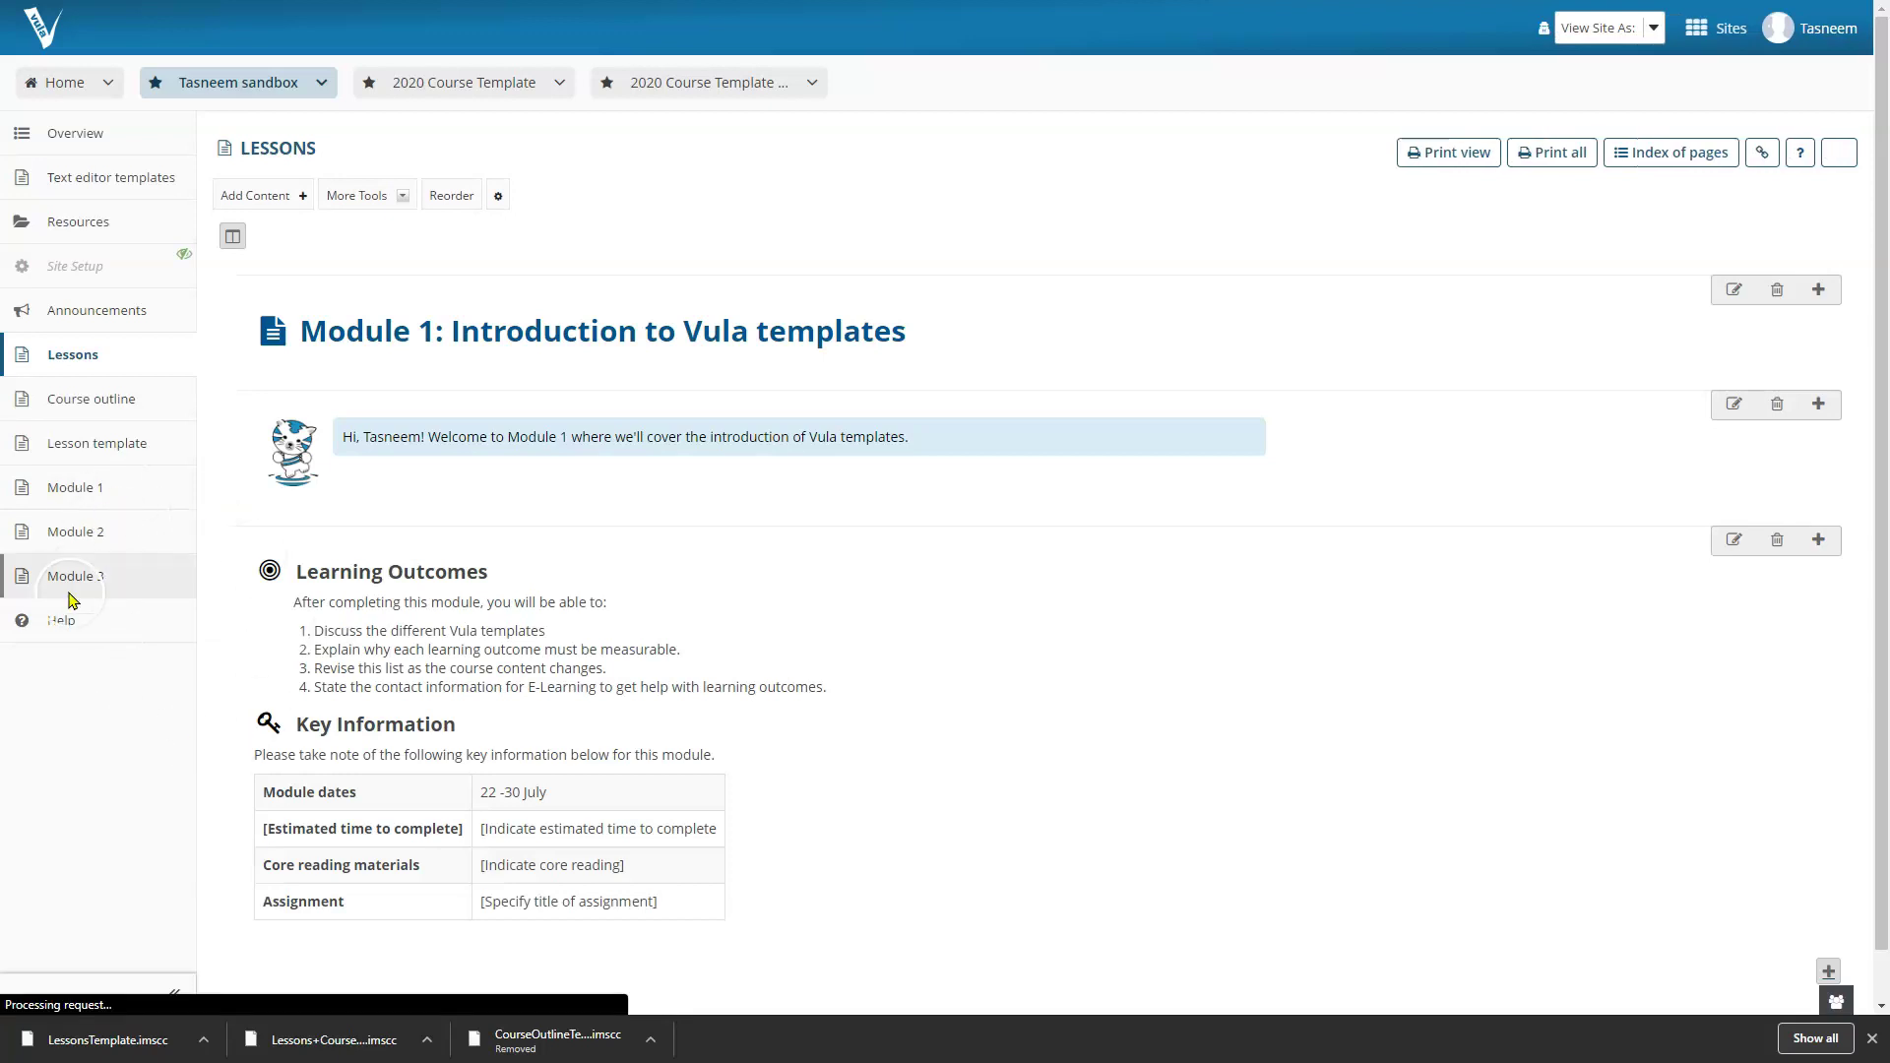
- Visit the Module 1, Module 2 and Module 3 pages, confirming each 'Leave site?' prompt
left_click(79, 488)
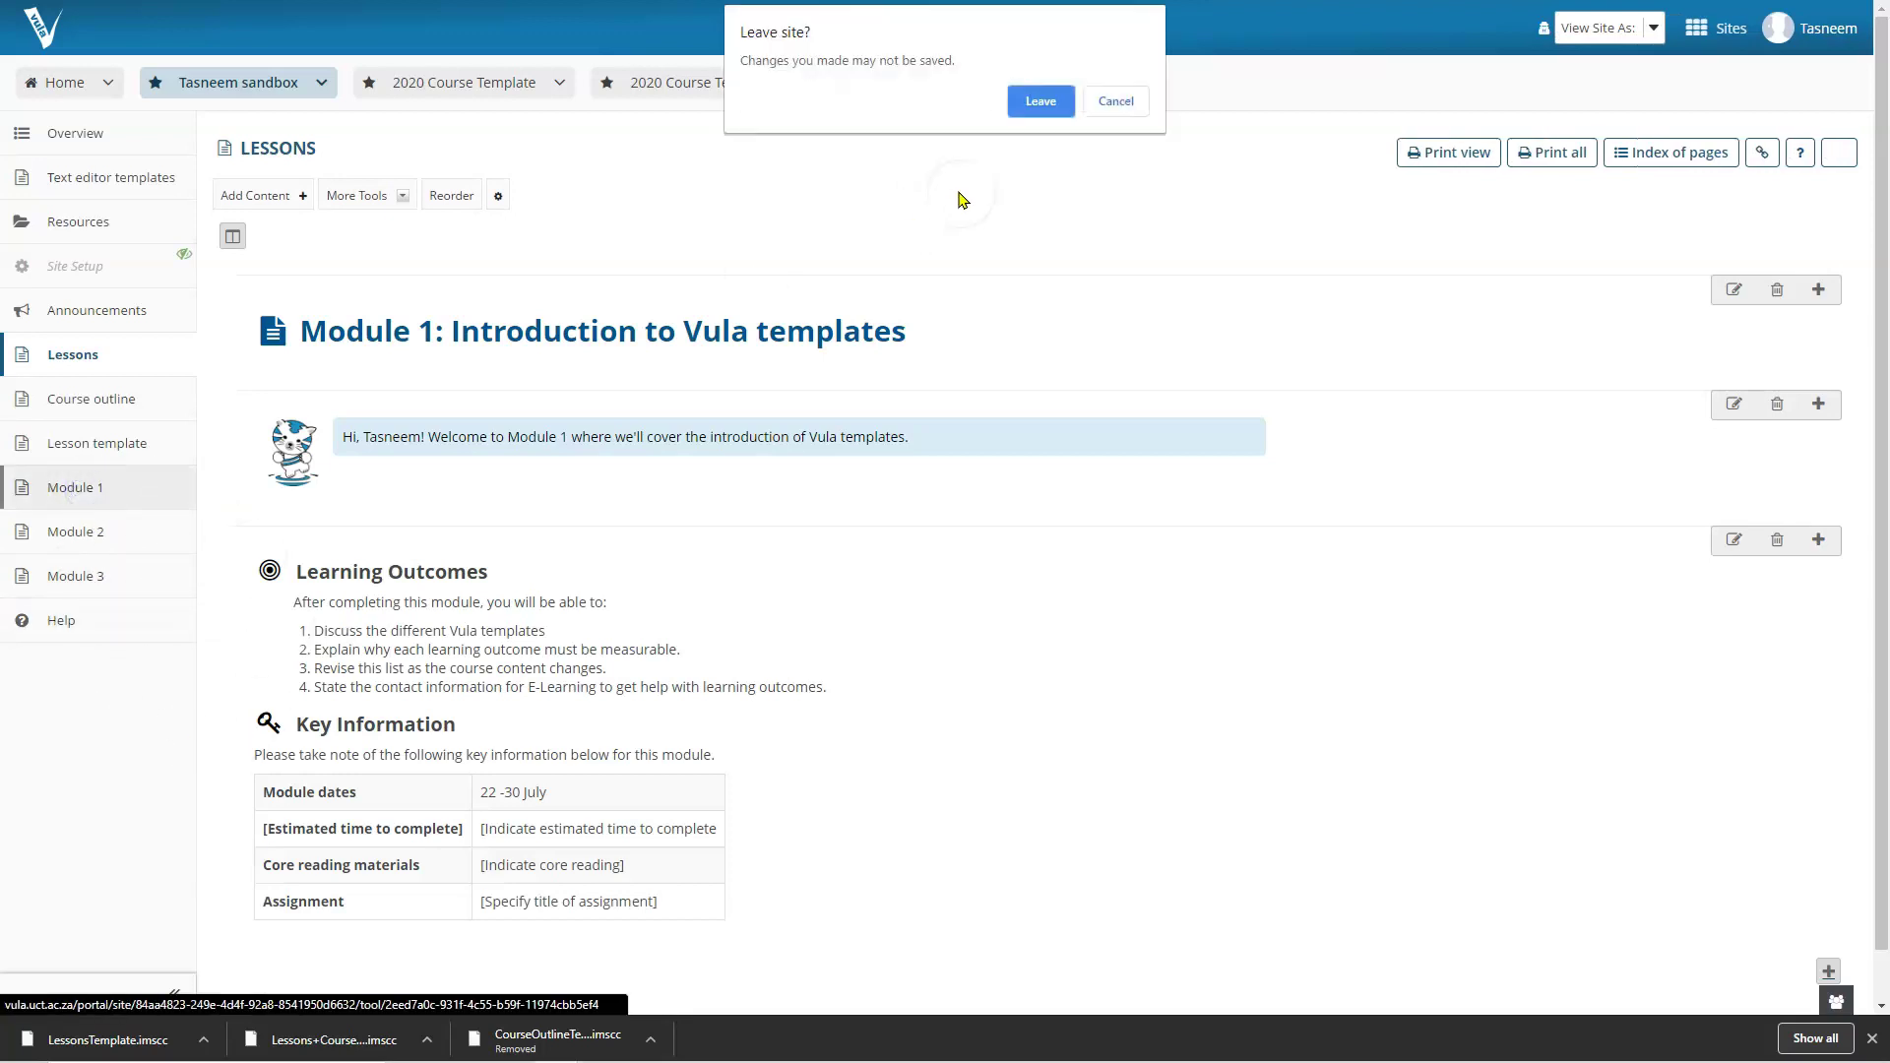
left_click(1032, 94)
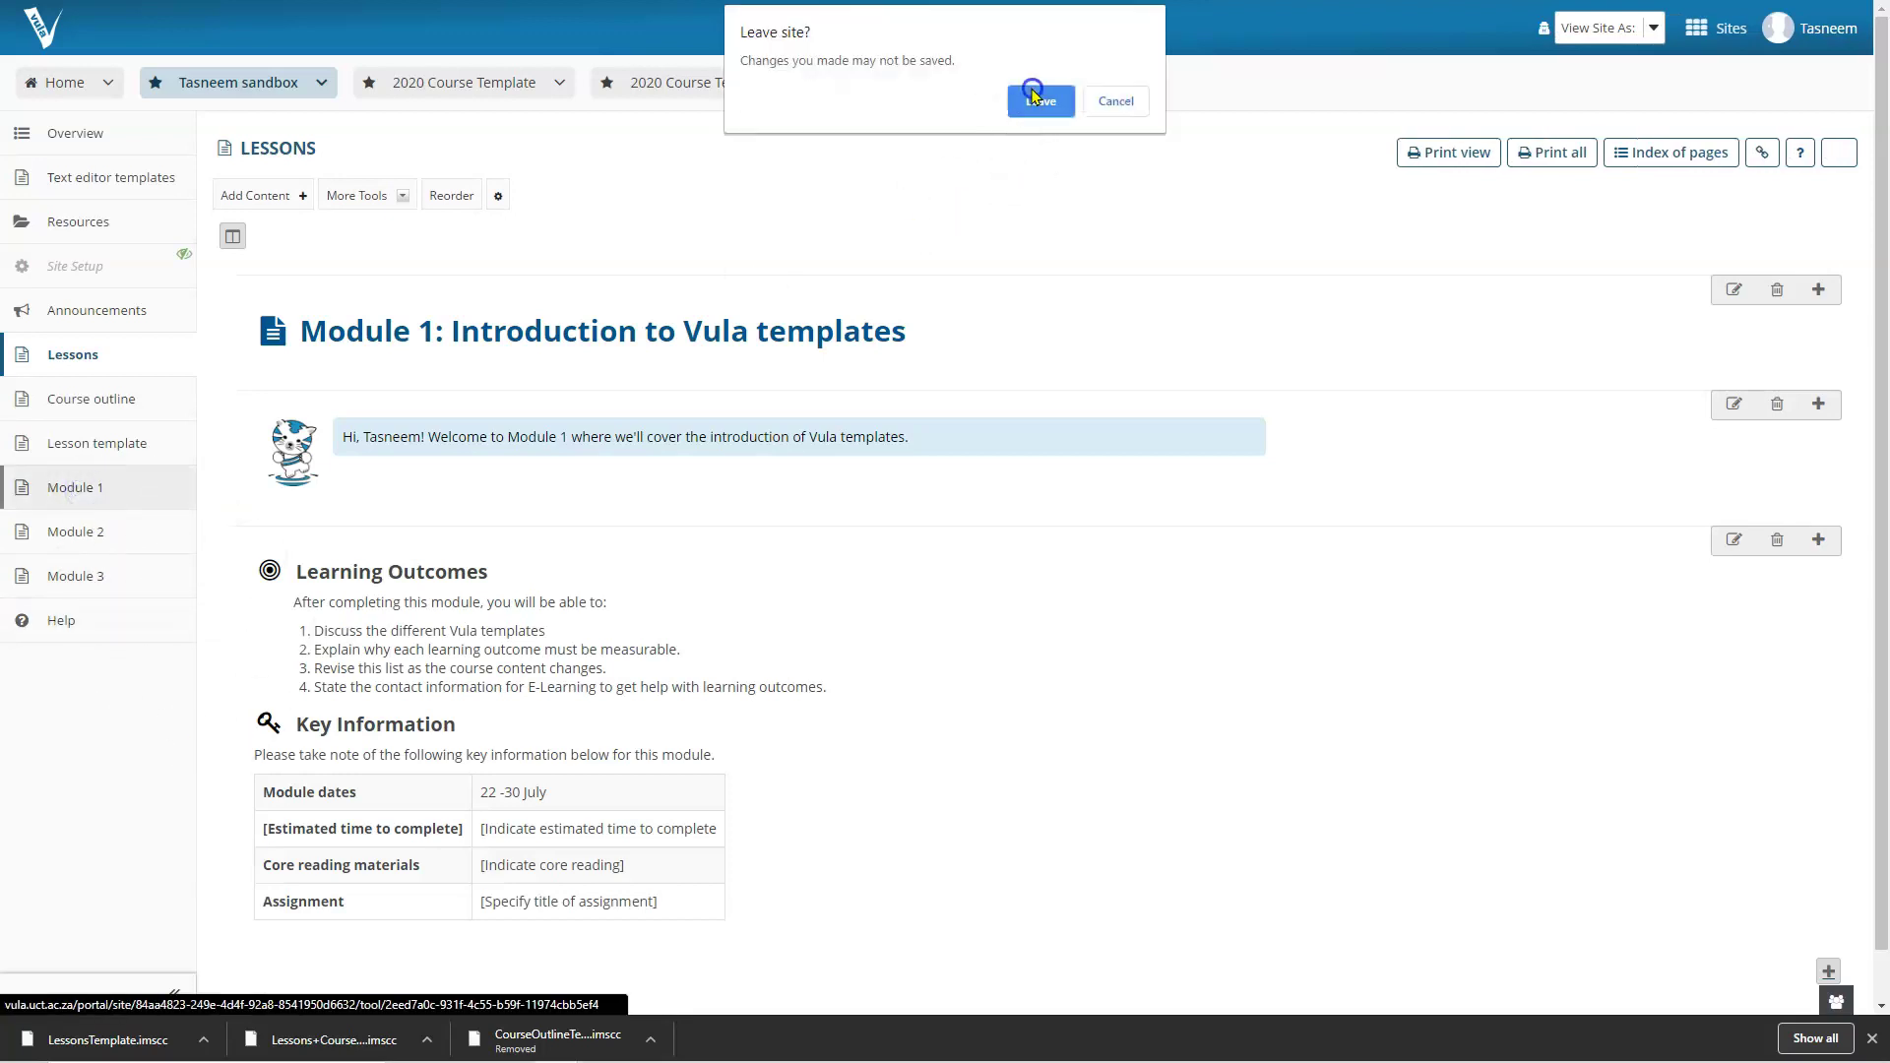
left_click(103, 536)
key("Return")
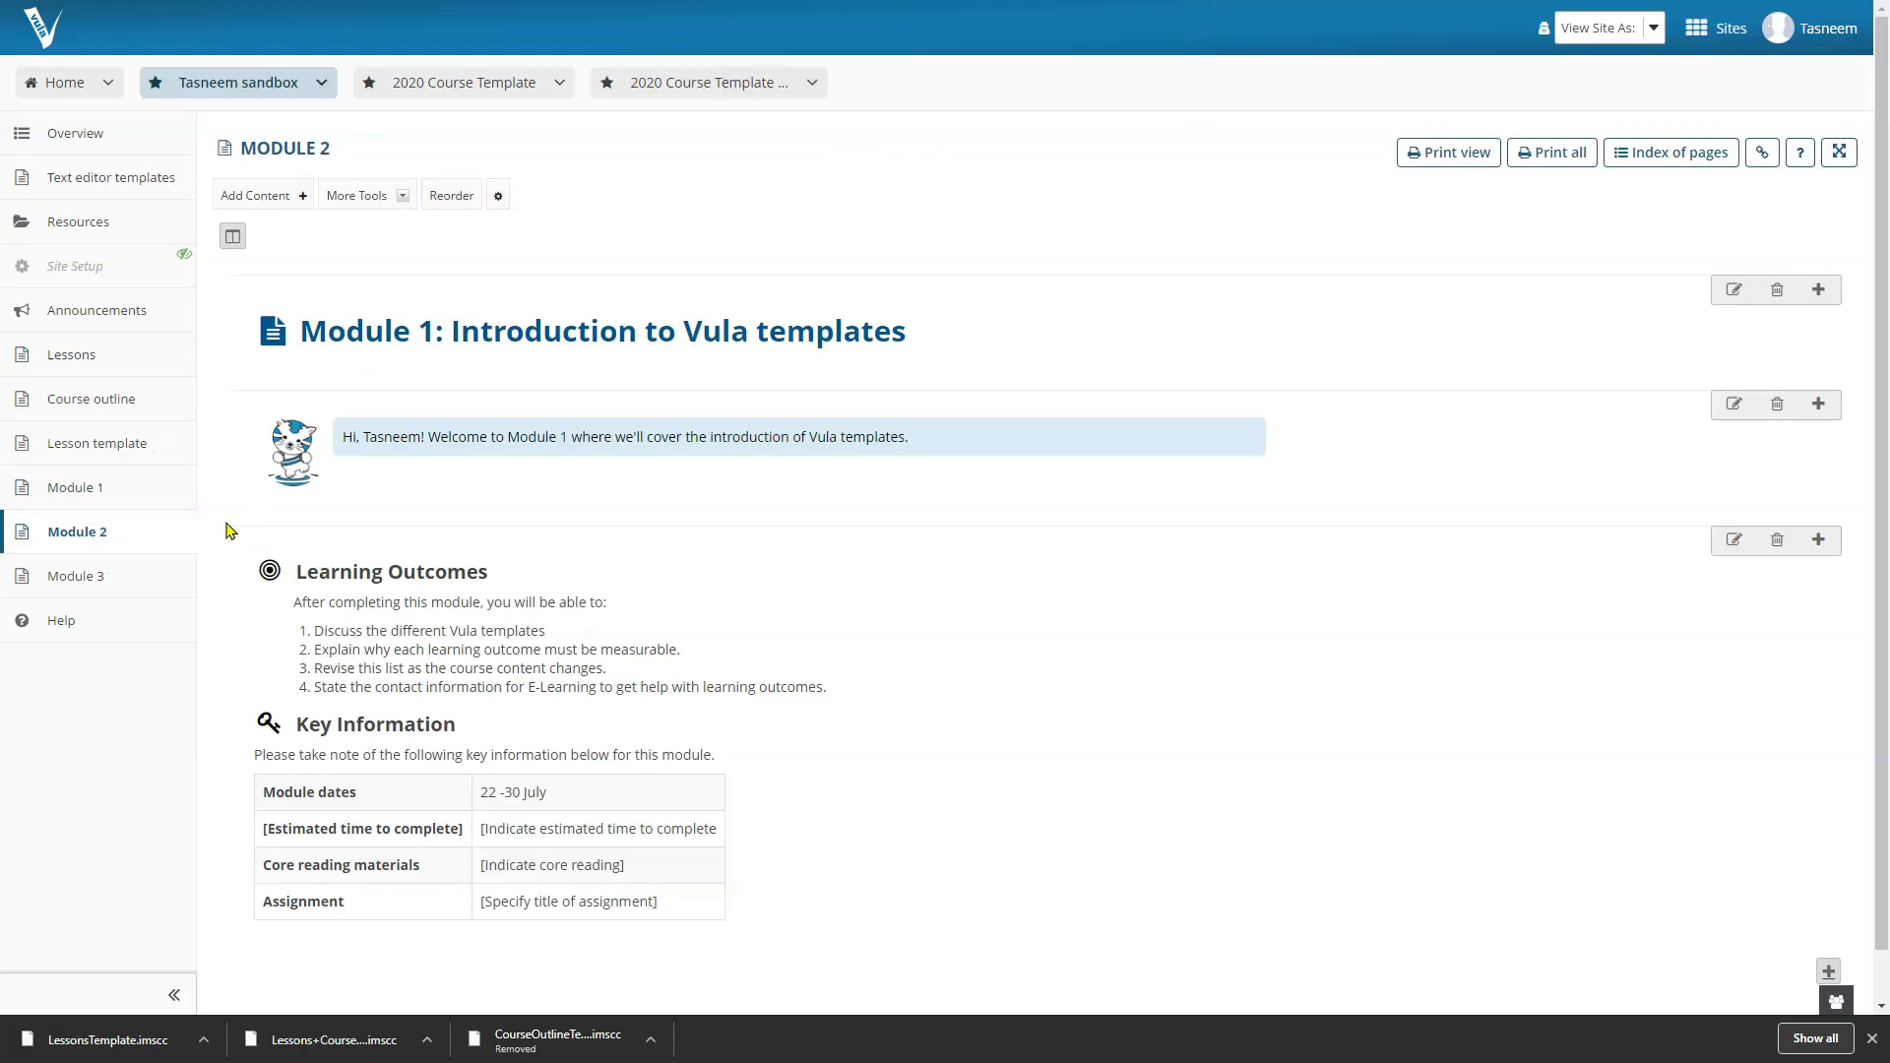
left_click(118, 571)
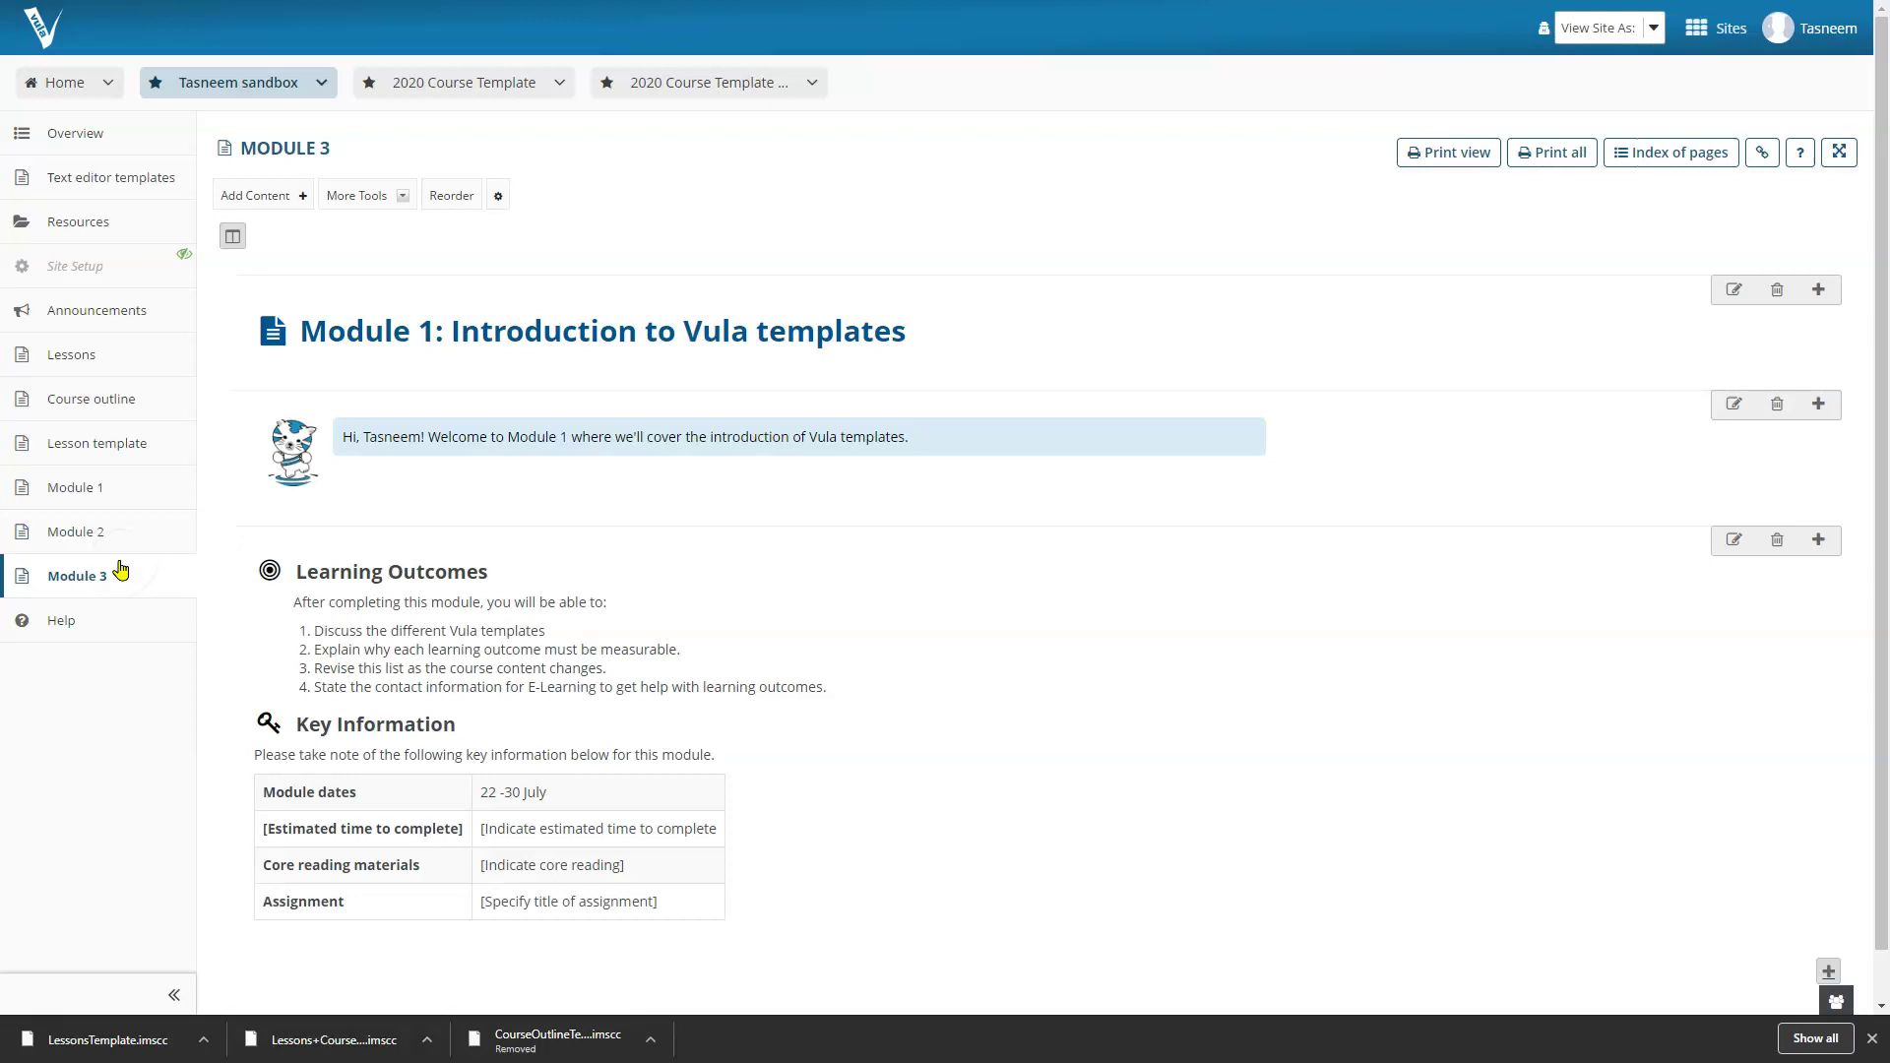